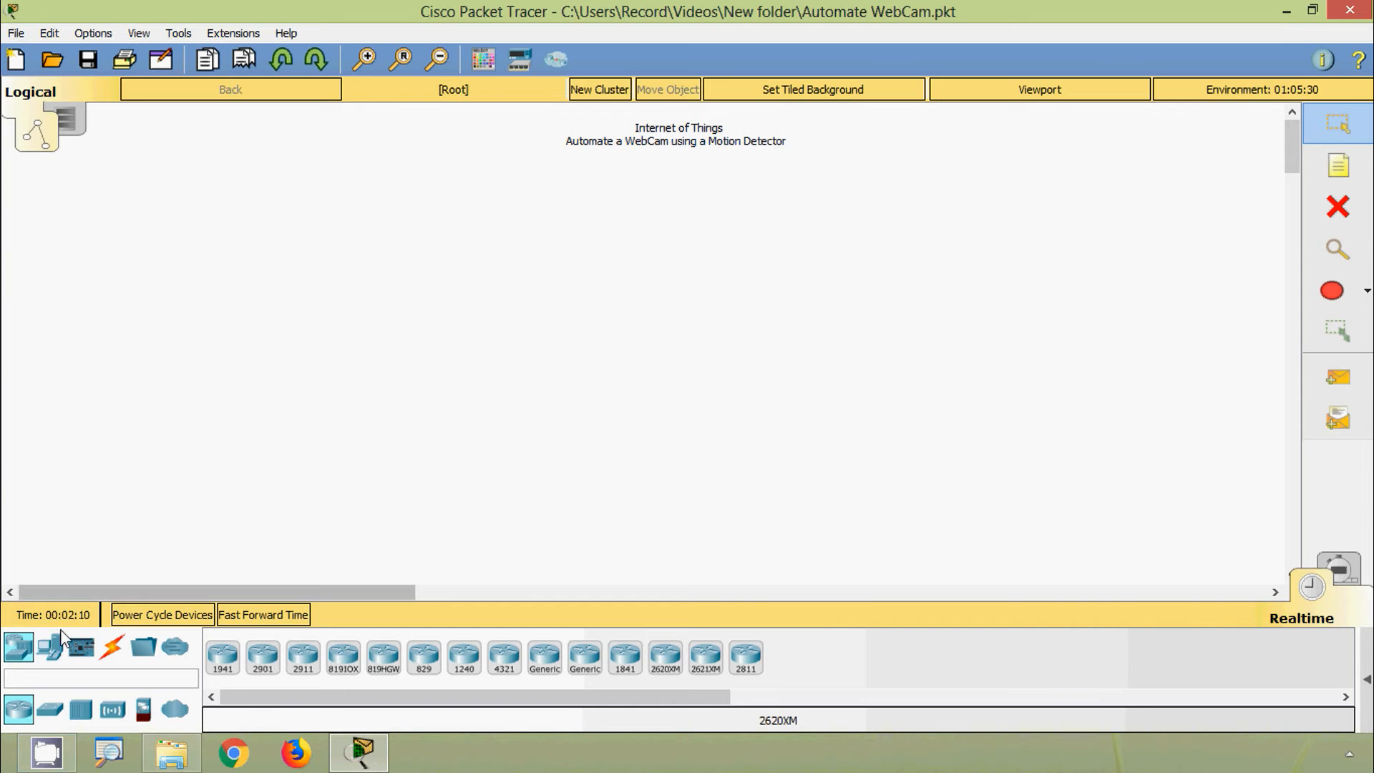
Step: Place a Motion Detector and a Webcam from the Home devices, with the Webcam left of the detector
{"action": "left_click", "coordinate": [56, 653]}
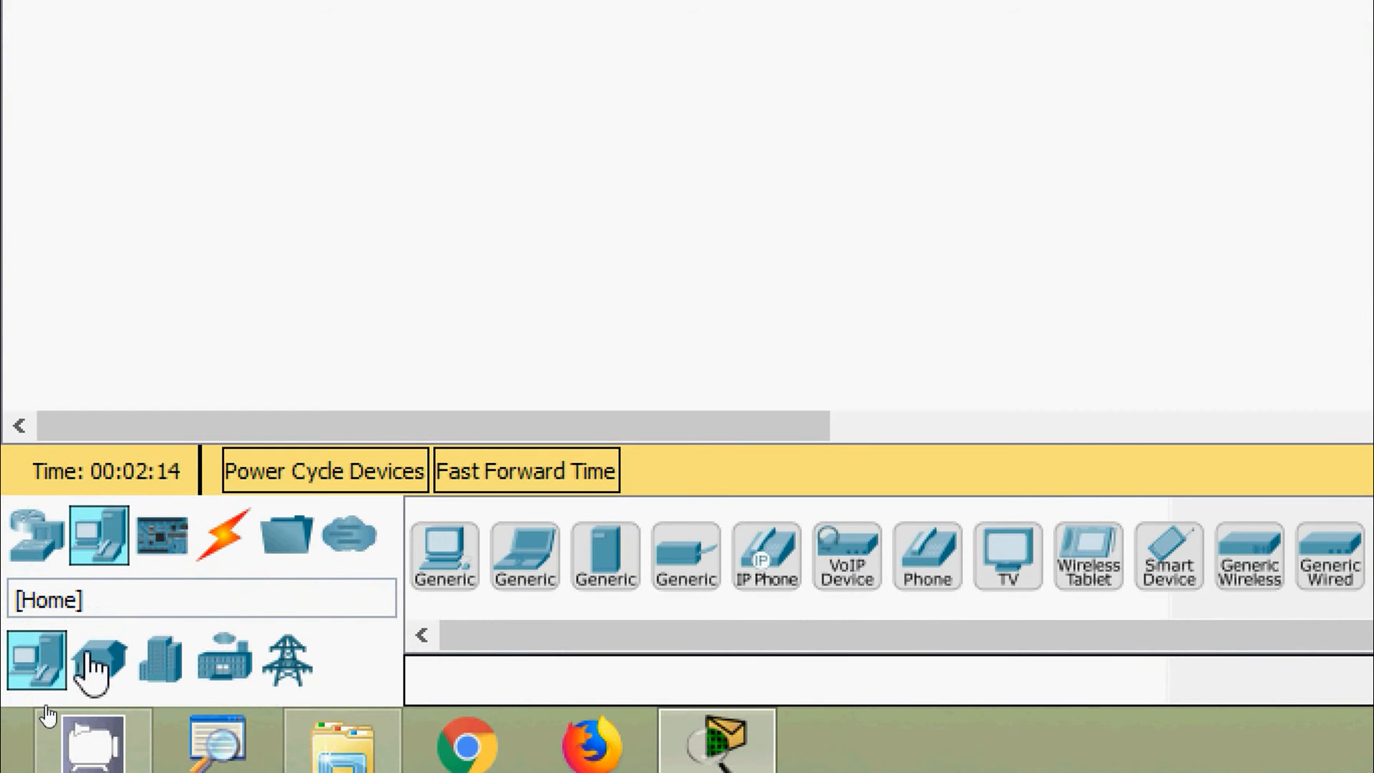
{"action": "left_click", "coordinate": [97, 664]}
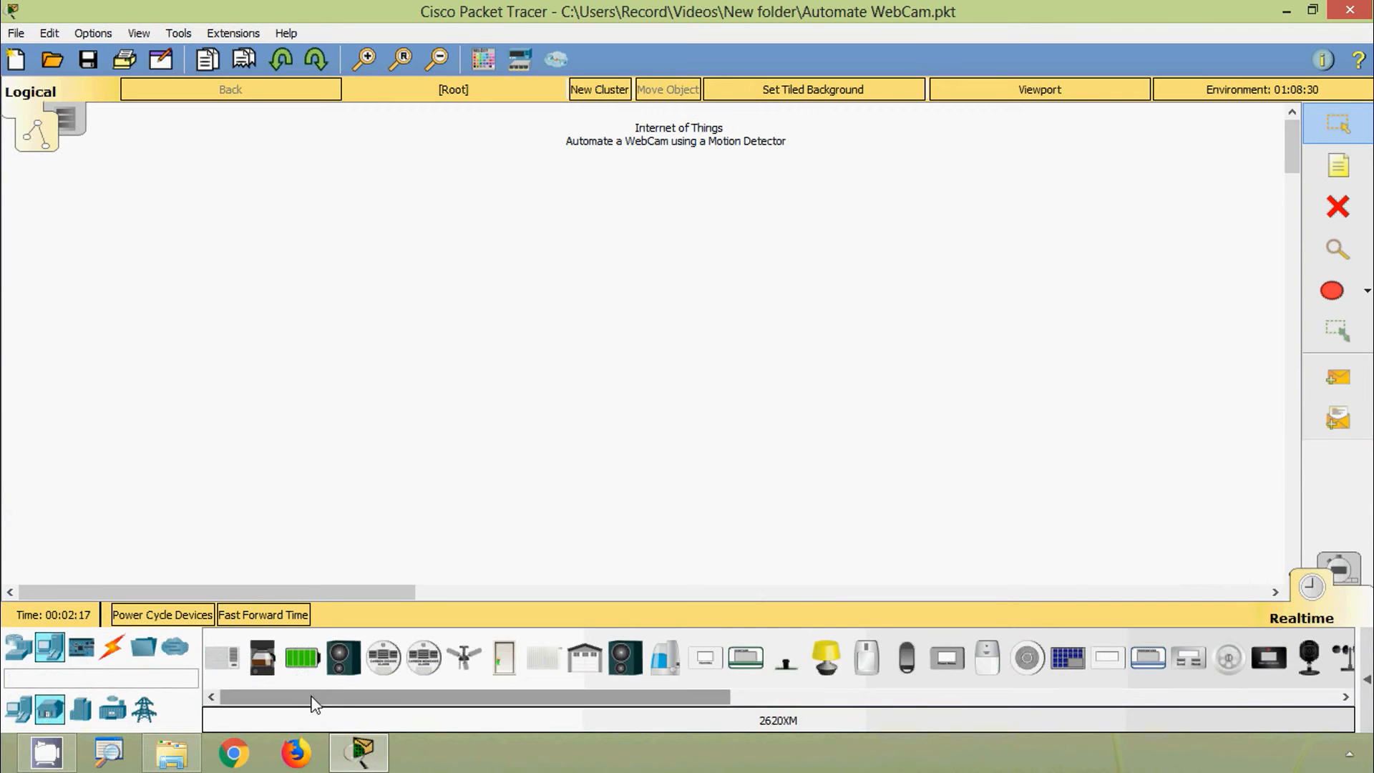
{"action": "left_click_drag", "start_coordinate": [310, 702], "coordinate": [429, 699]}
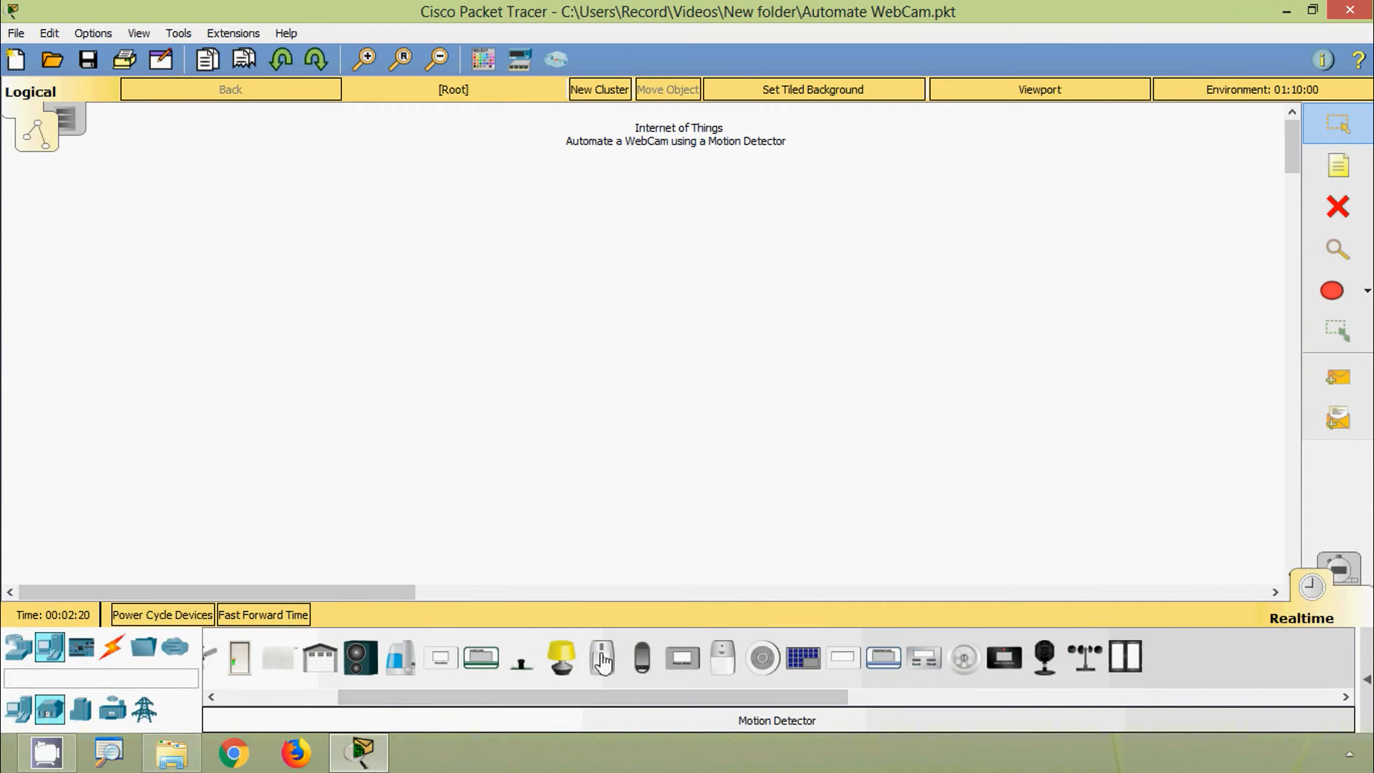
{"action": "left_click_drag", "start_coordinate": [604, 662], "coordinate": [775, 398]}
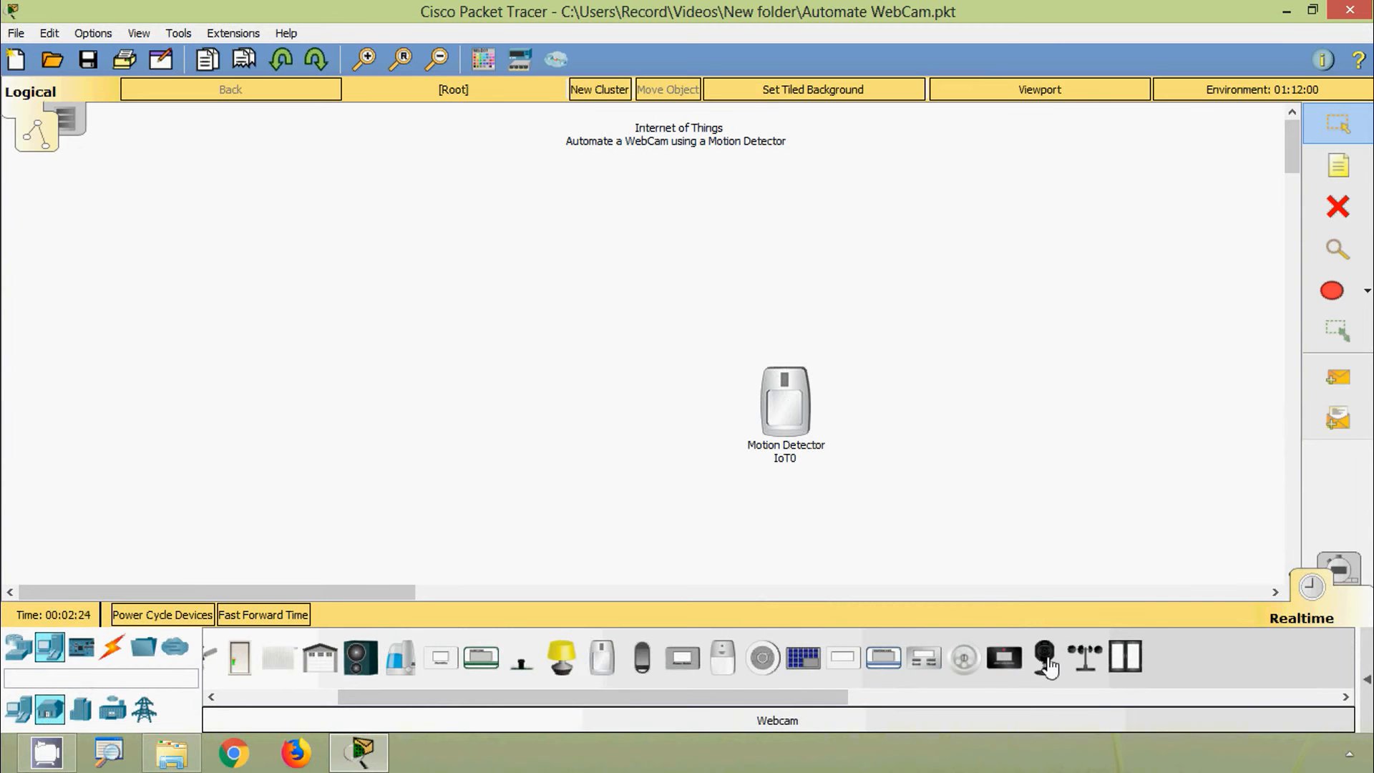
{"action": "left_click_drag", "start_coordinate": [1048, 667], "coordinate": [590, 396]}
{"action": "left_click_drag", "start_coordinate": [781, 430], "coordinate": [747, 435]}
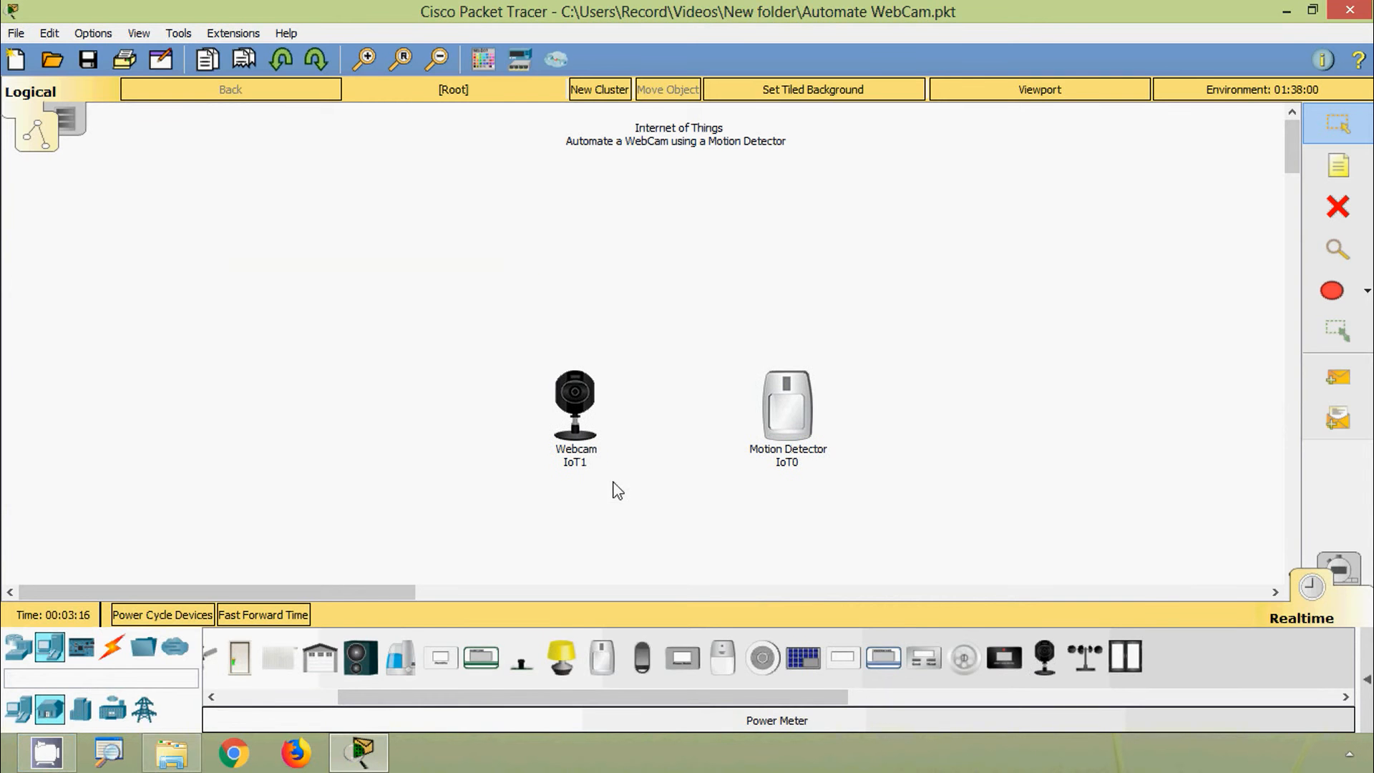
Step: Change the device labels to 'WebCam' for the webcam and 'Motion Detector' for the sensor
{"action": "left_click", "coordinate": [575, 463]}
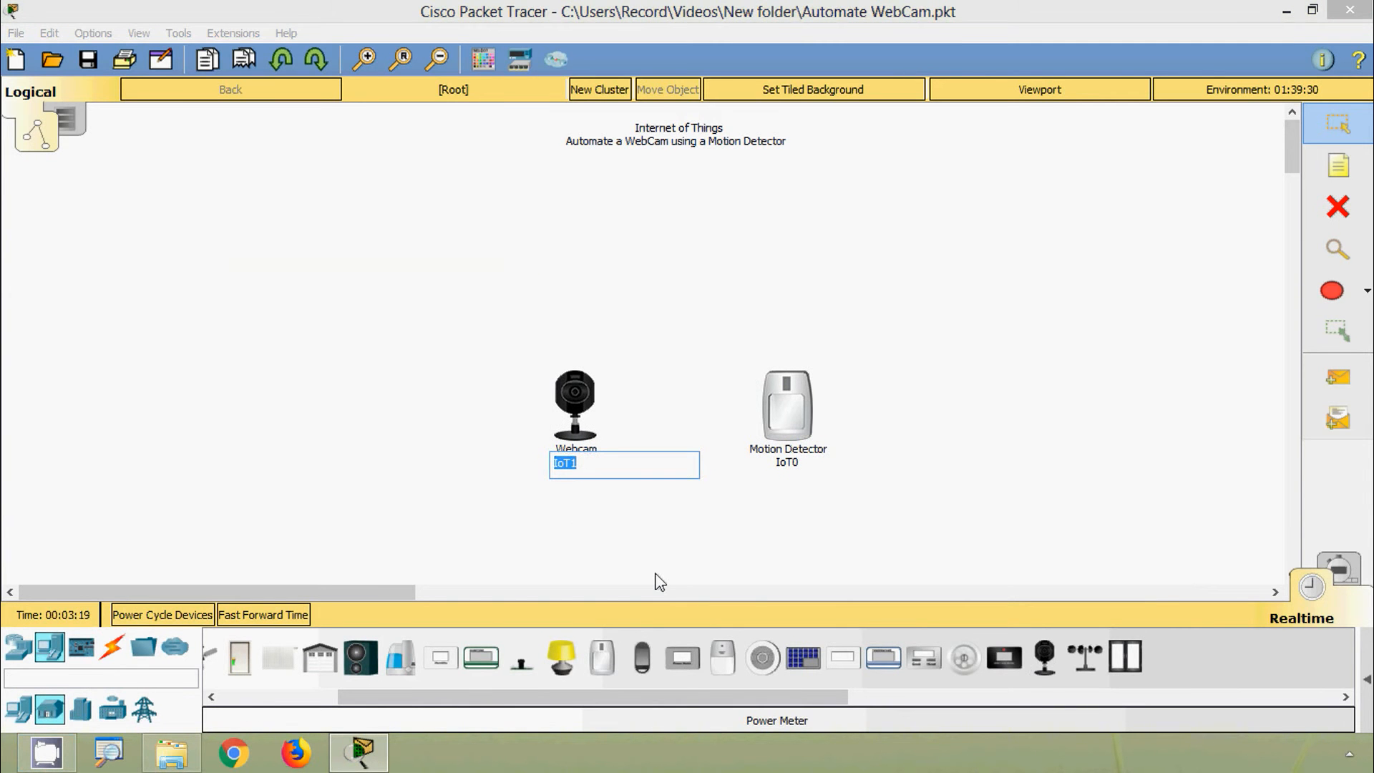
{"action": "type", "text": "WebCam"}
{"action": "key", "text": "Return"}
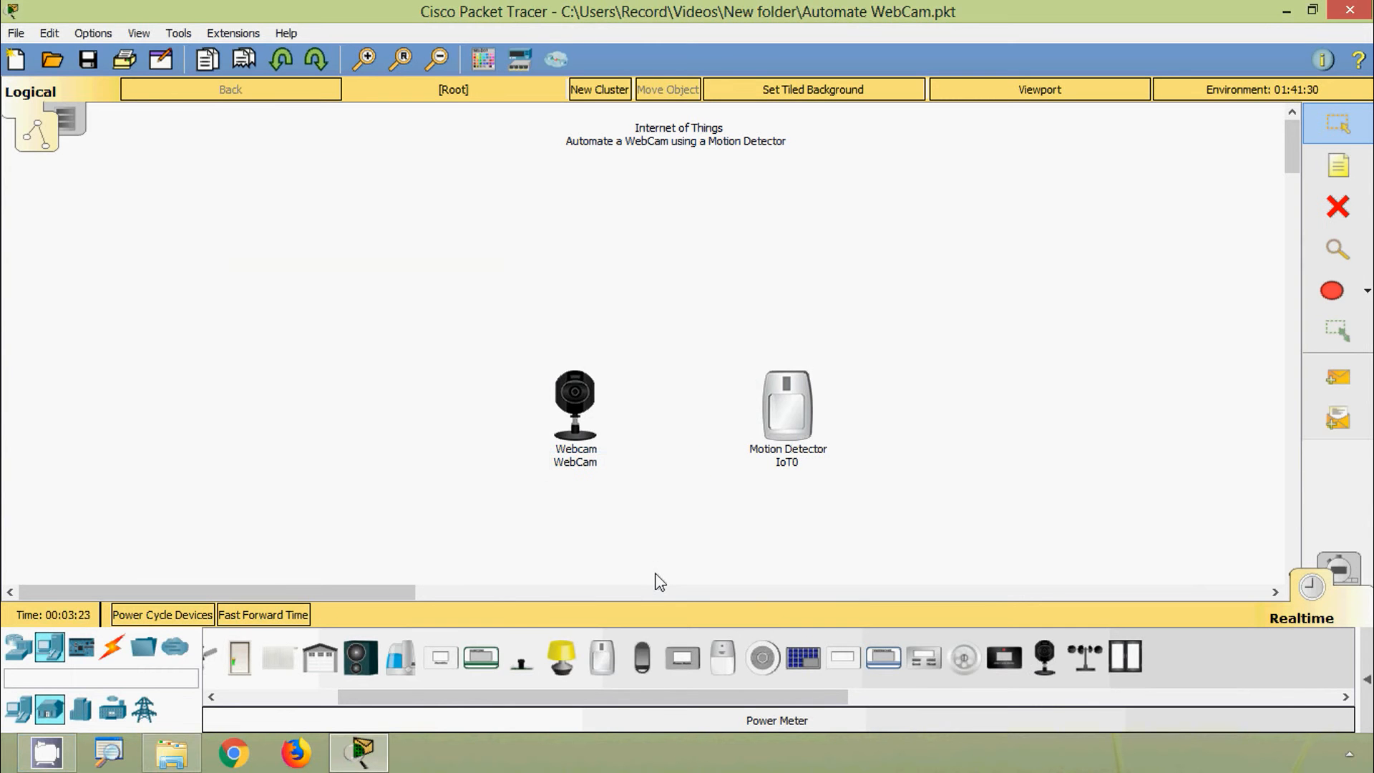
{"action": "left_click", "coordinate": [787, 469]}
{"action": "key", "text": "ctrl+a"}
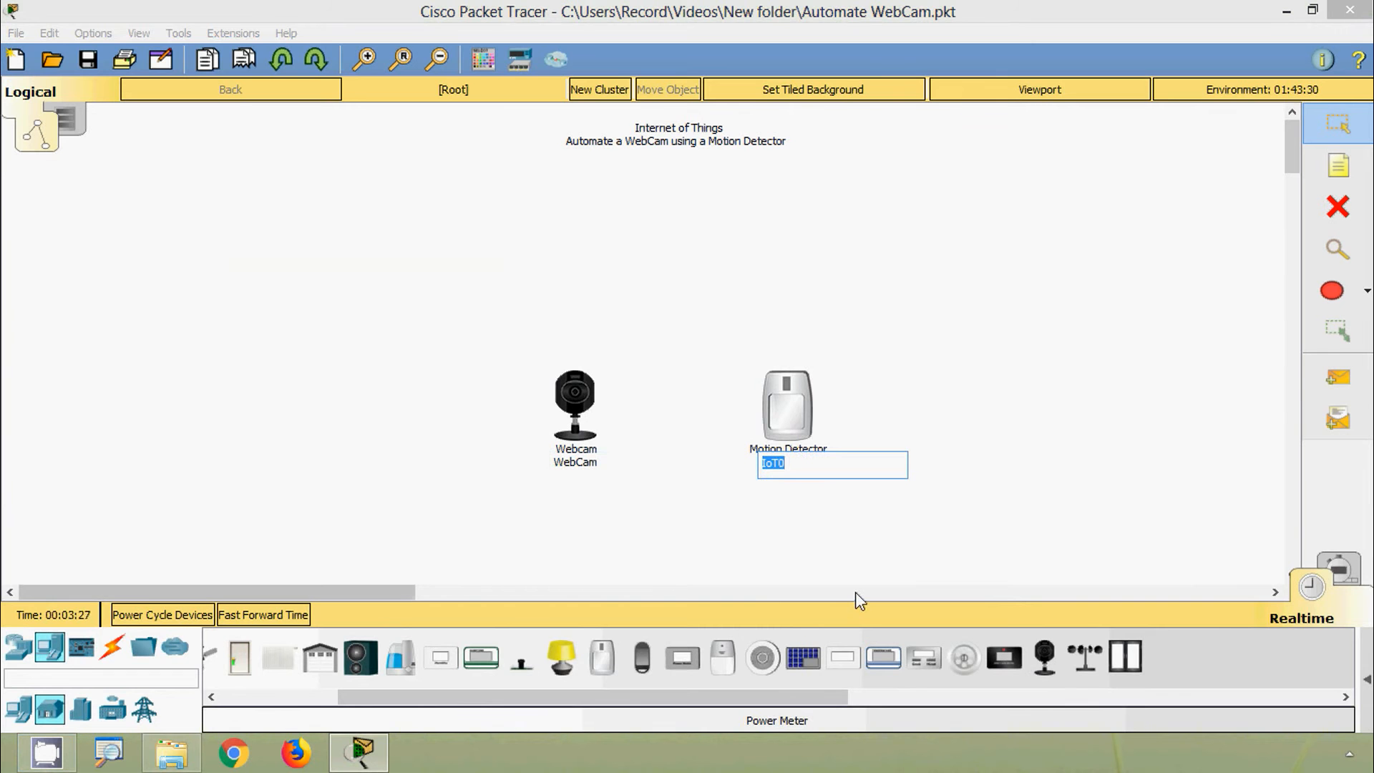
{"action": "type", "text": "Motion Detector"}
{"action": "key", "text": "Return"}
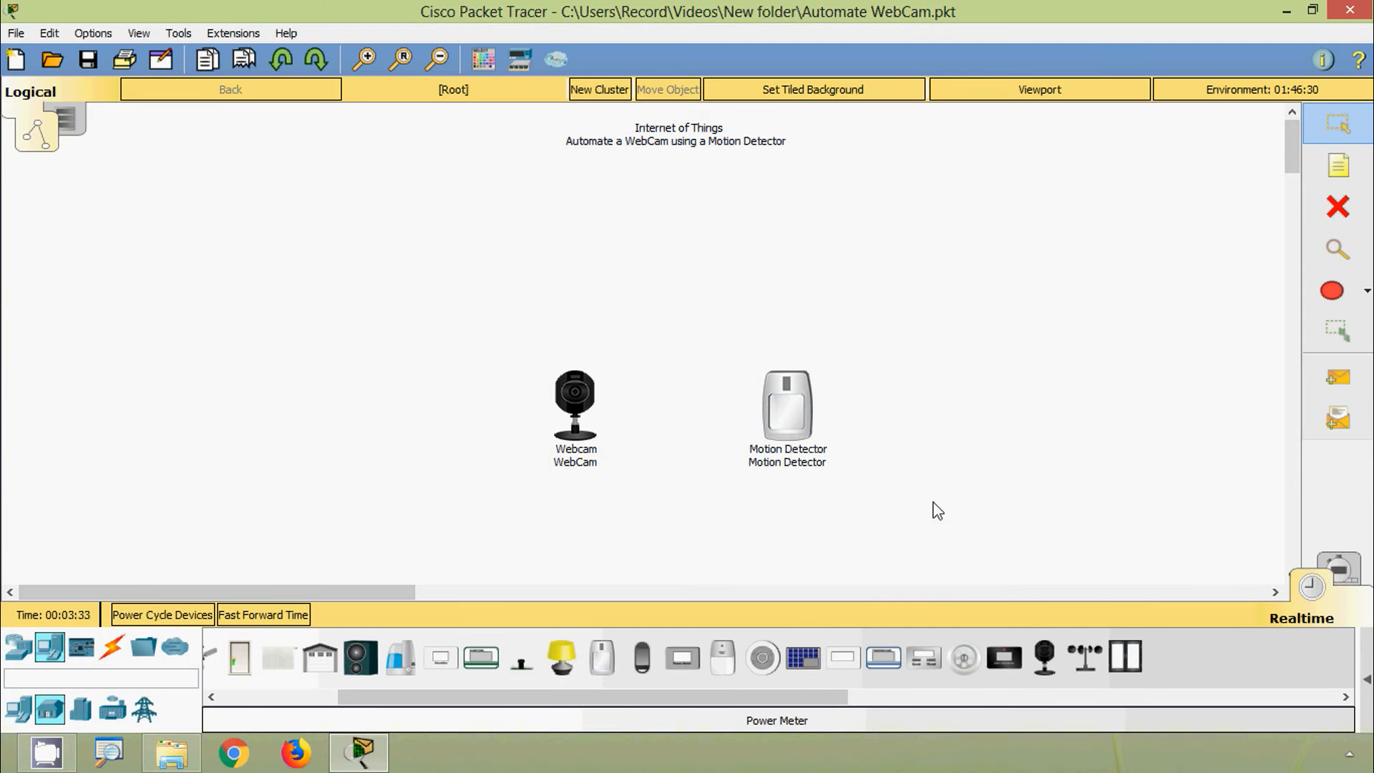
Step: Place a 2960 switch above the IoT devices and a generic server above the switch
{"action": "left_click", "coordinate": [19, 646]}
{"action": "left_click", "coordinate": [50, 709]}
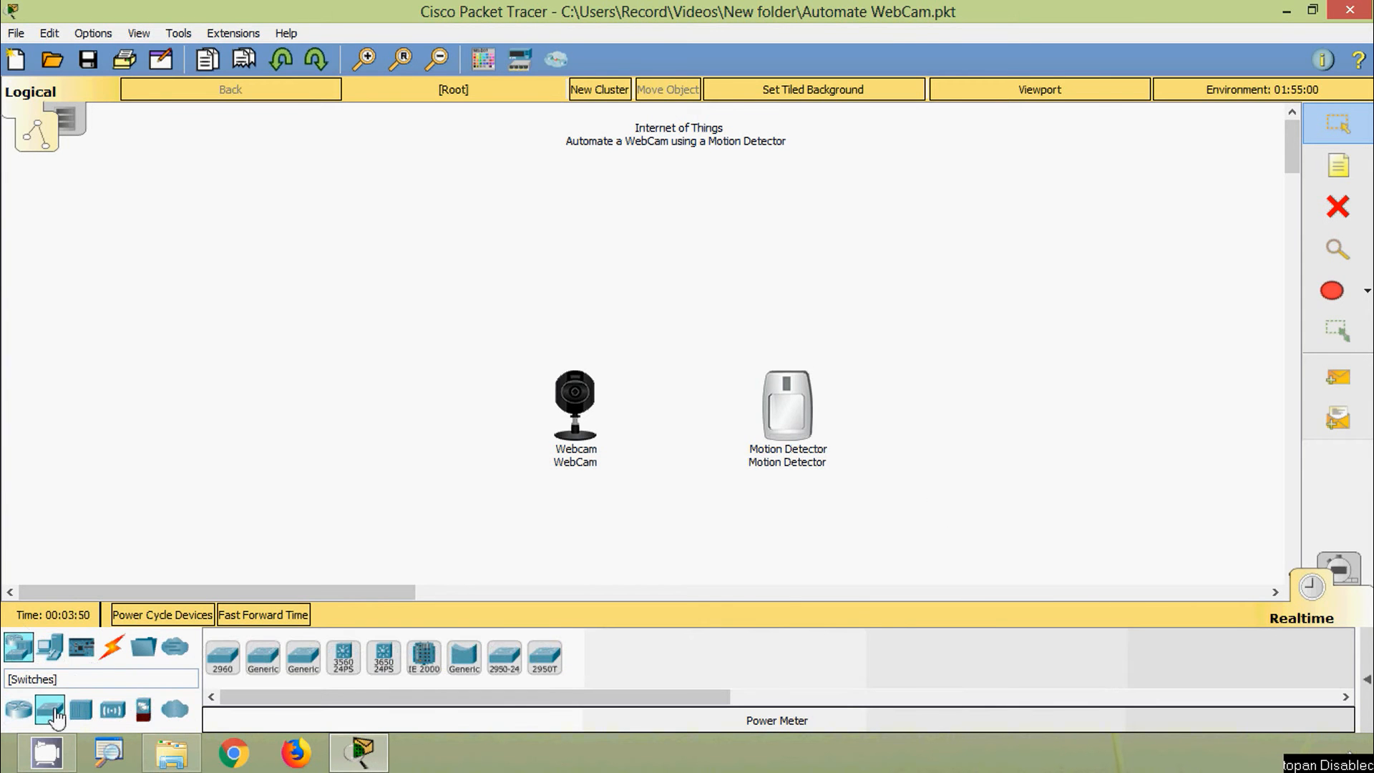
{"action": "left_click", "coordinate": [222, 654]}
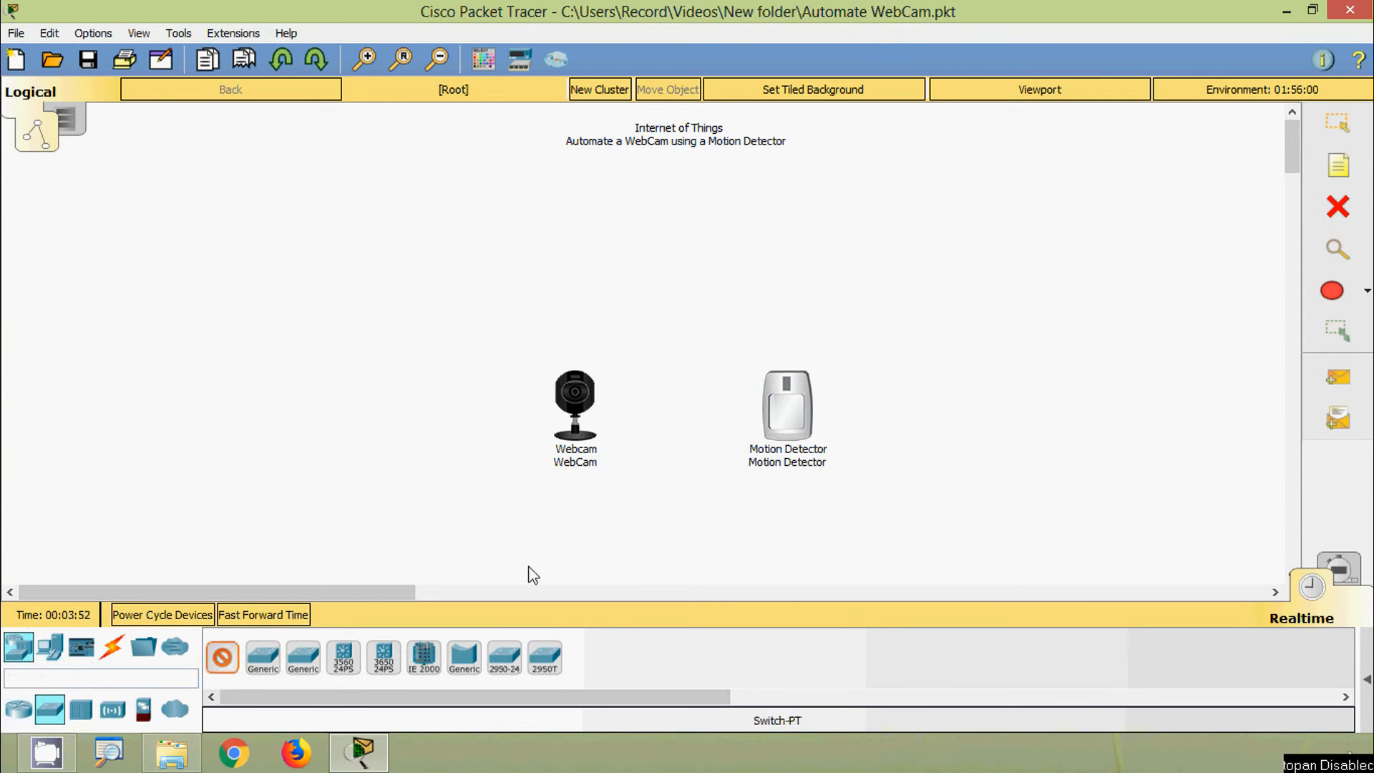
{"action": "left_click", "coordinate": [679, 293]}
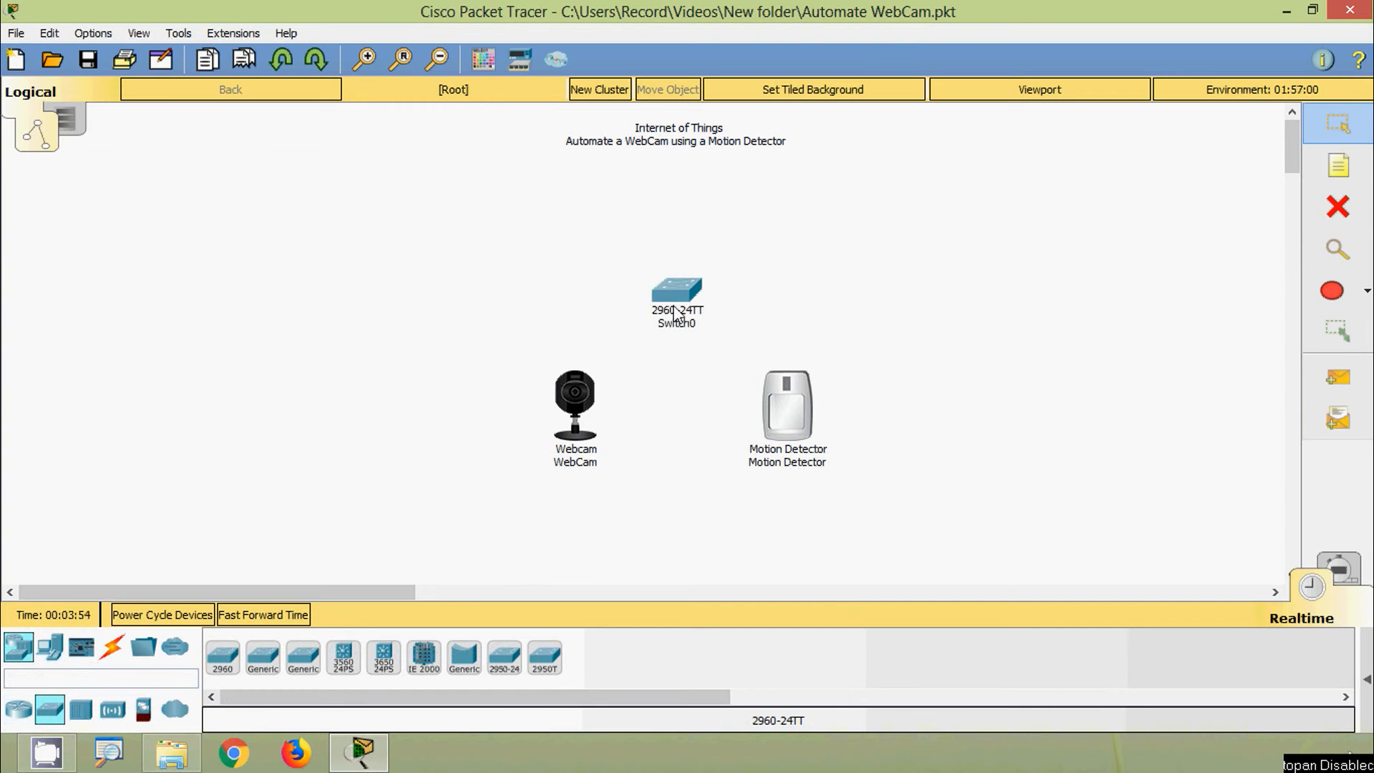
{"action": "left_click", "coordinate": [50, 647]}
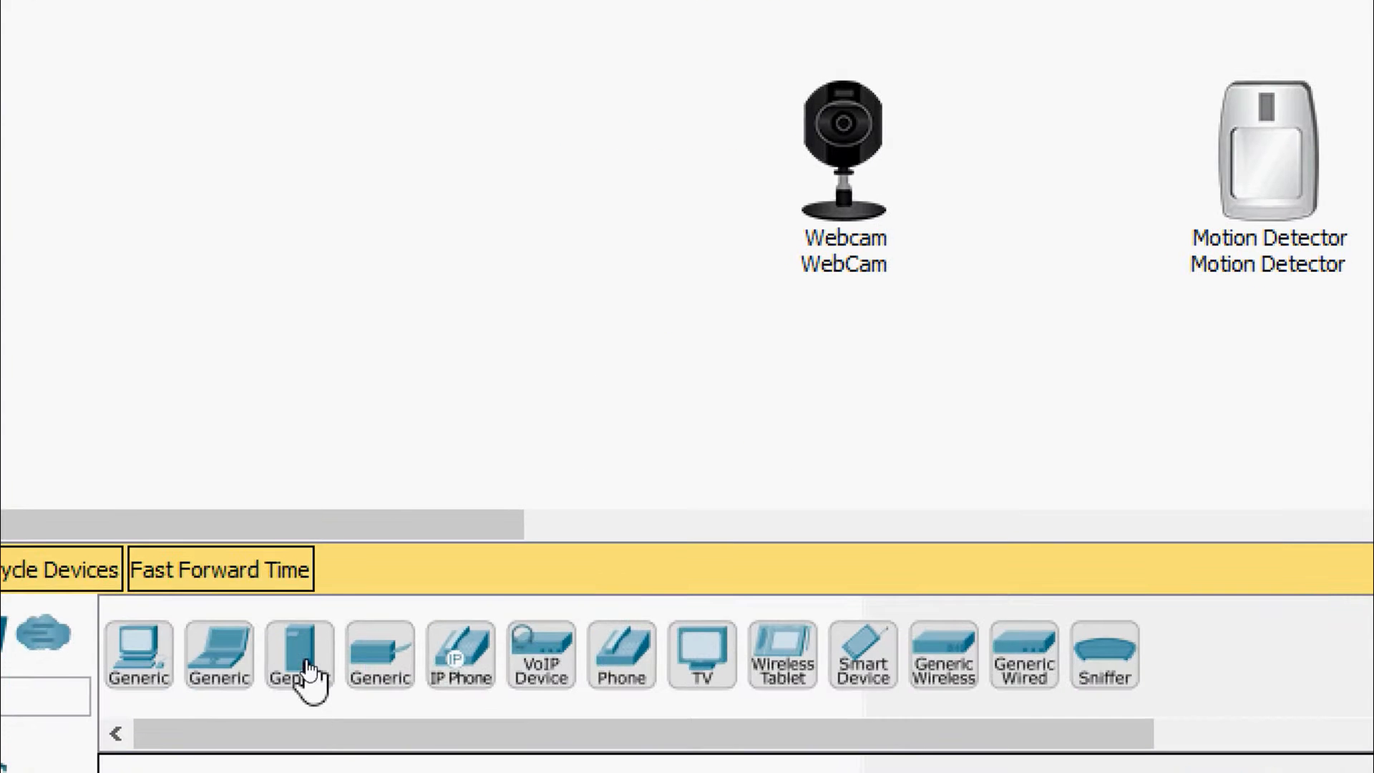
{"action": "left_click", "coordinate": [303, 659]}
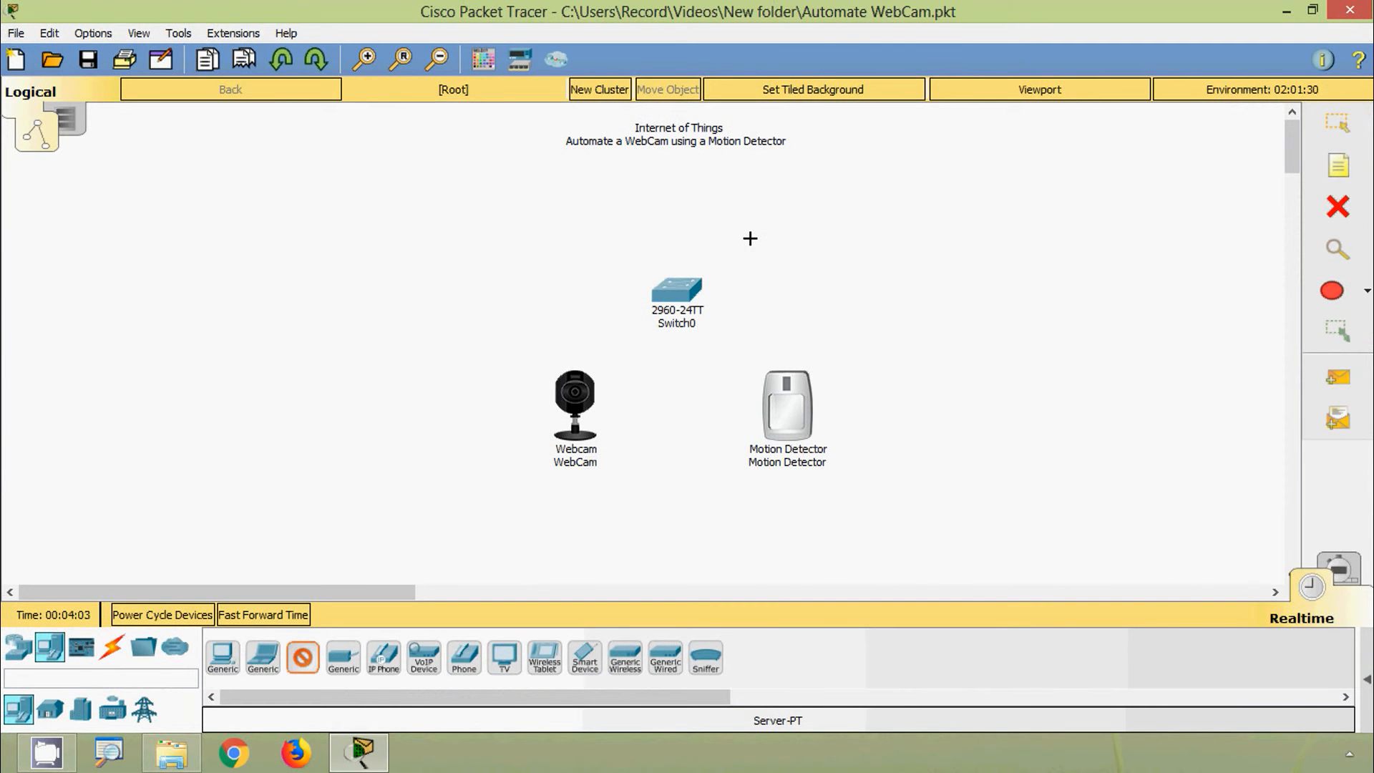
{"action": "left_click", "coordinate": [678, 215]}
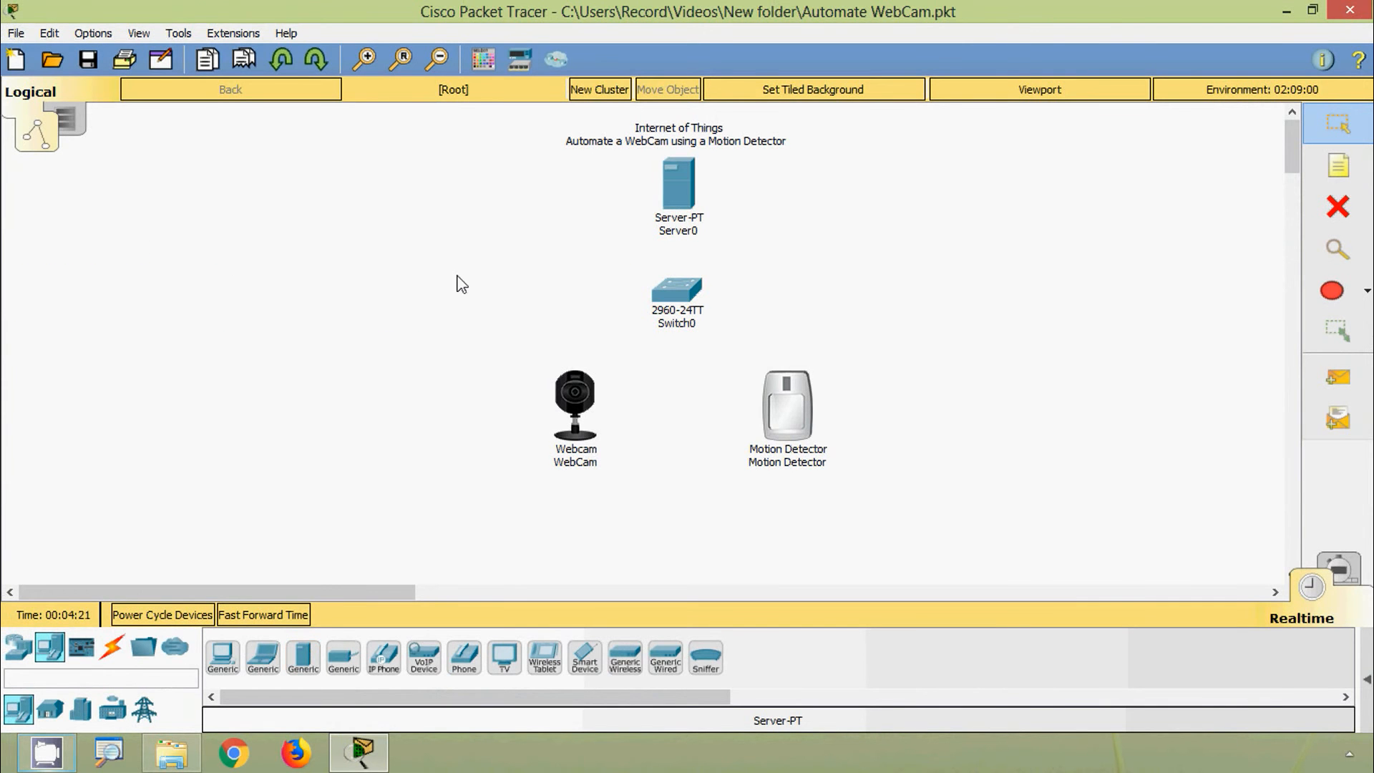
Step: Rename the server to 'IoT Server' and the switch to 'S1'
{"action": "left_click", "coordinate": [687, 233]}
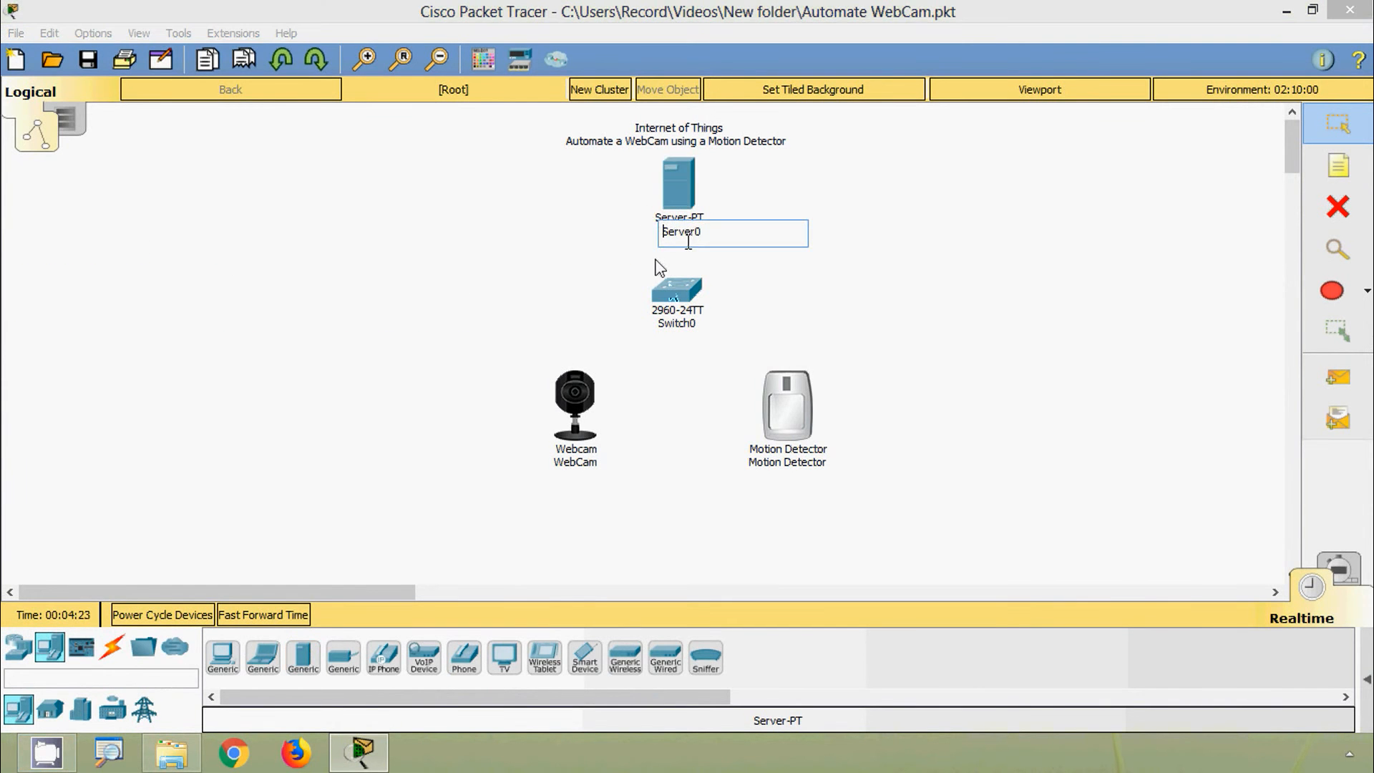
{"action": "type", "text": "IoT"}
{"action": "left_click", "coordinate": [684, 325]}
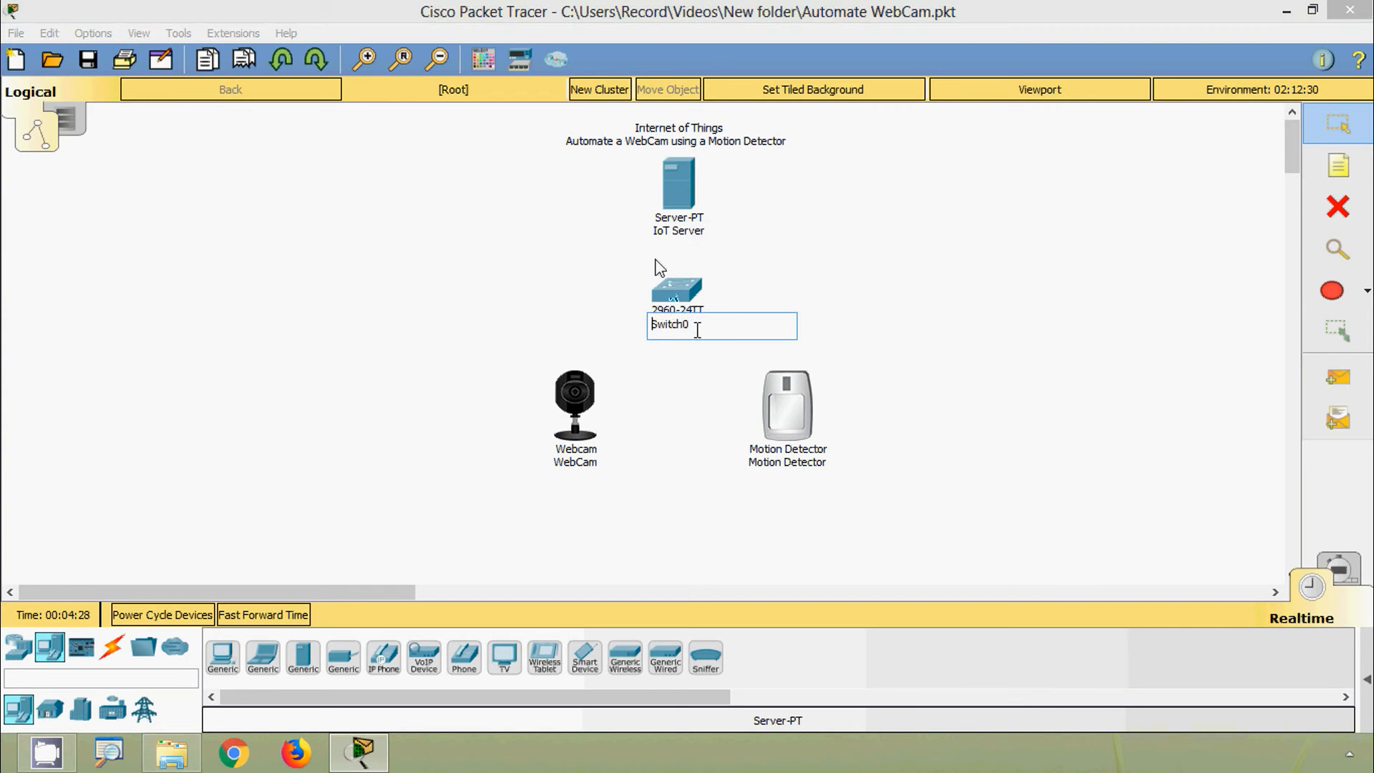
{"action": "double_click", "coordinate": [660, 329]}
{"action": "type", "text": "S1"}
{"action": "key", "text": "Return"}
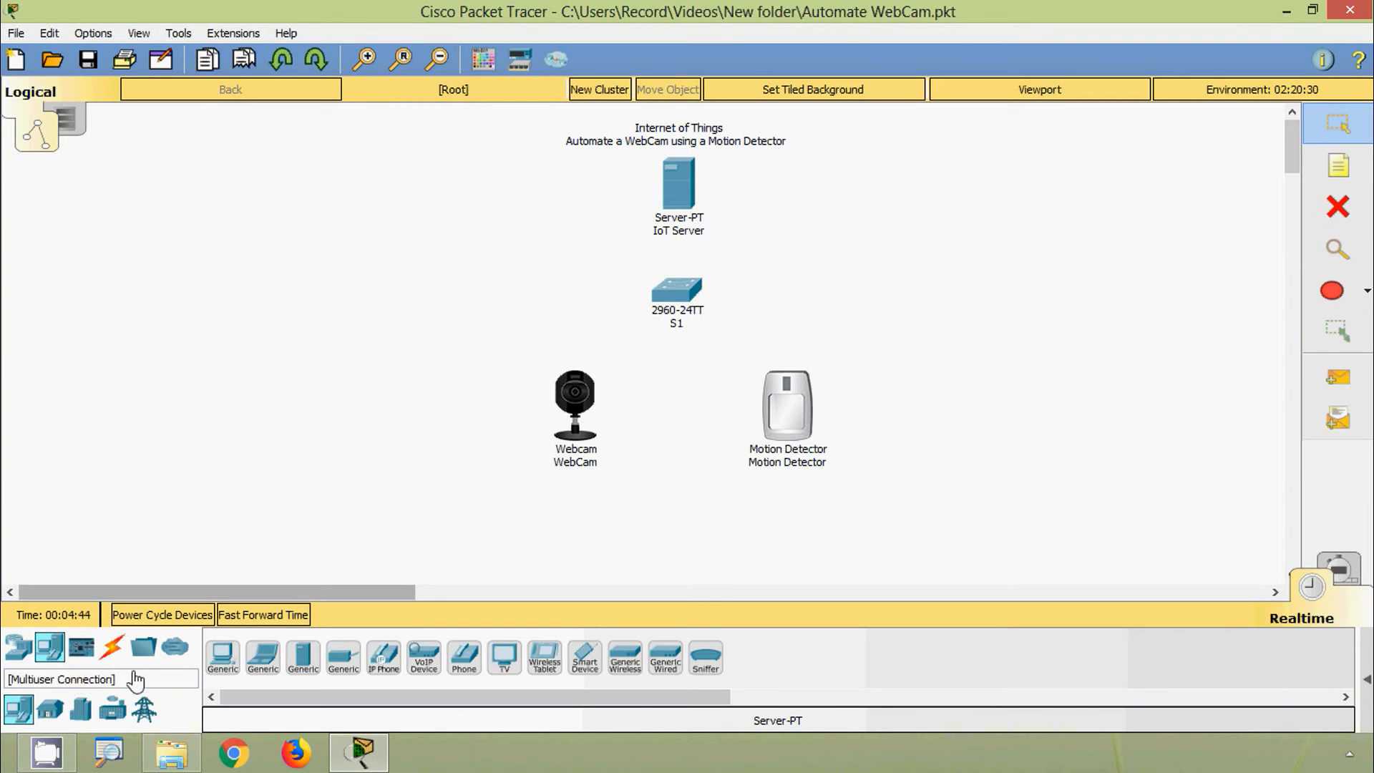
{"action": "left_click", "coordinate": [112, 647]}
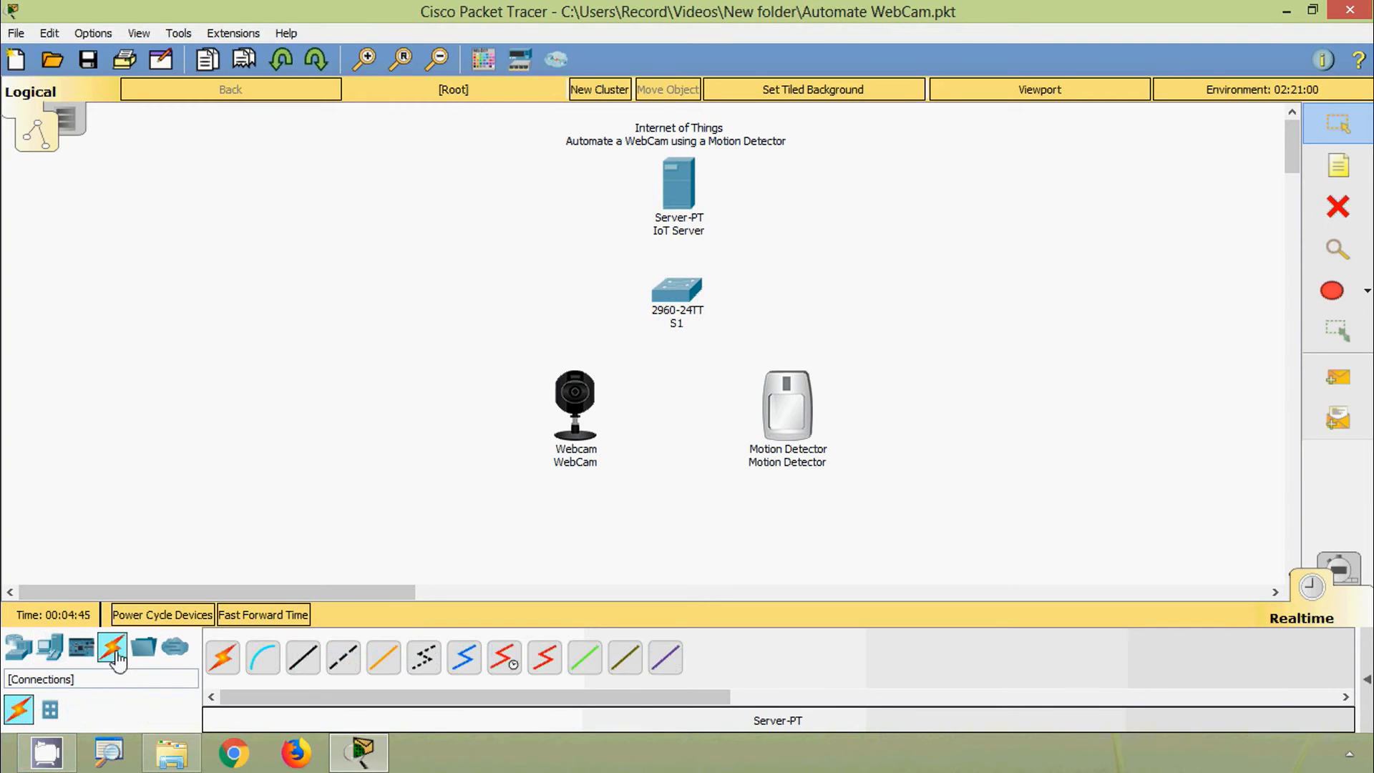
Step: Cable the IoT Server's FastEthernet0 to S1's GigabitEthernet0/1 with copper straight-through
{"action": "left_click", "coordinate": [308, 666]}
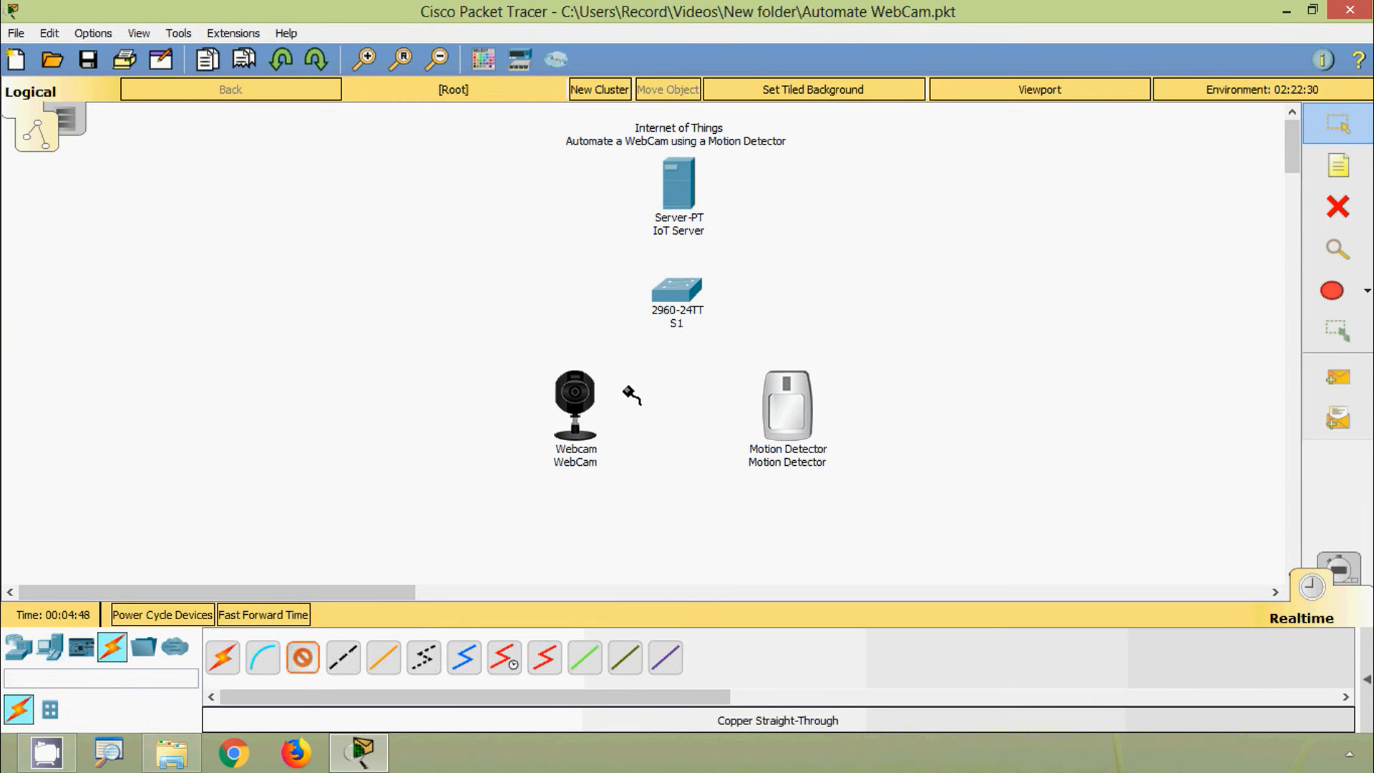
{"action": "left_click", "coordinate": [679, 189]}
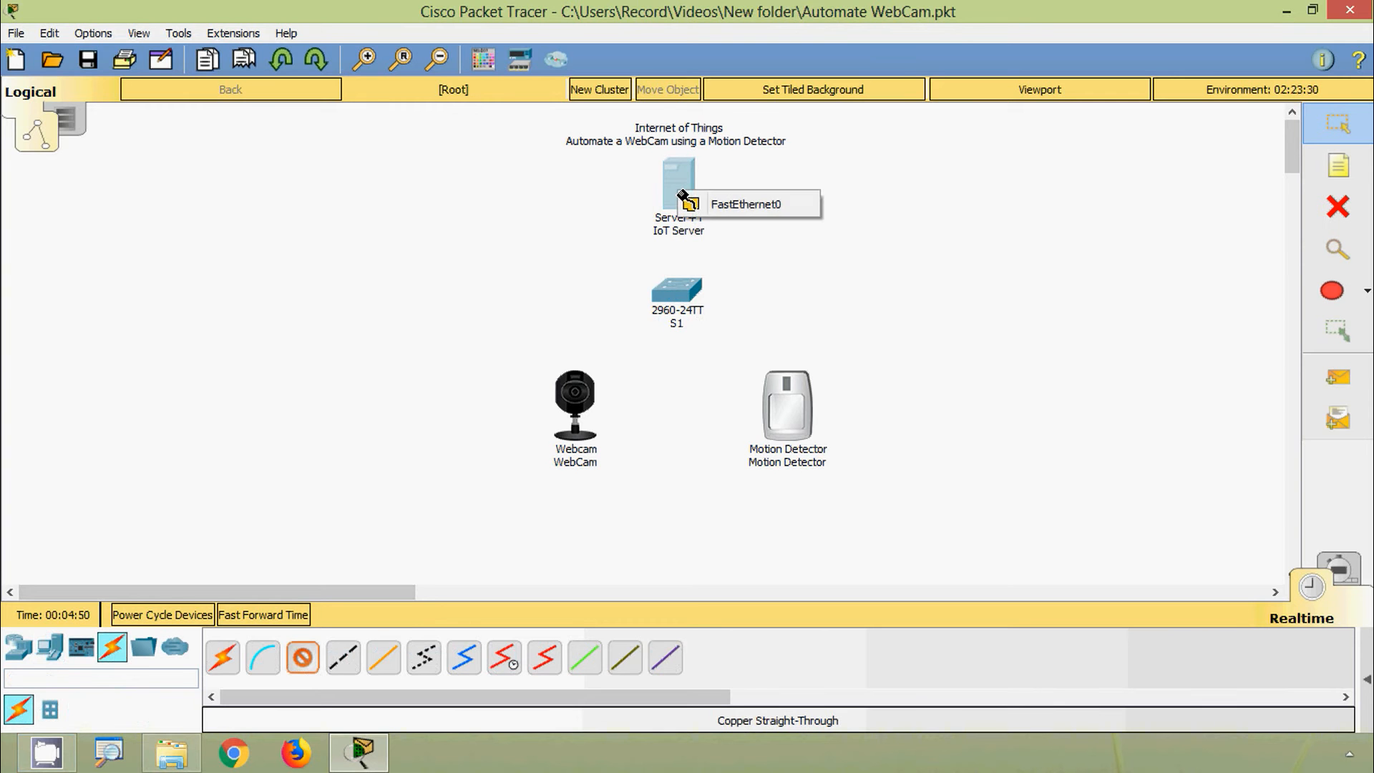
{"action": "left_click", "coordinate": [719, 206]}
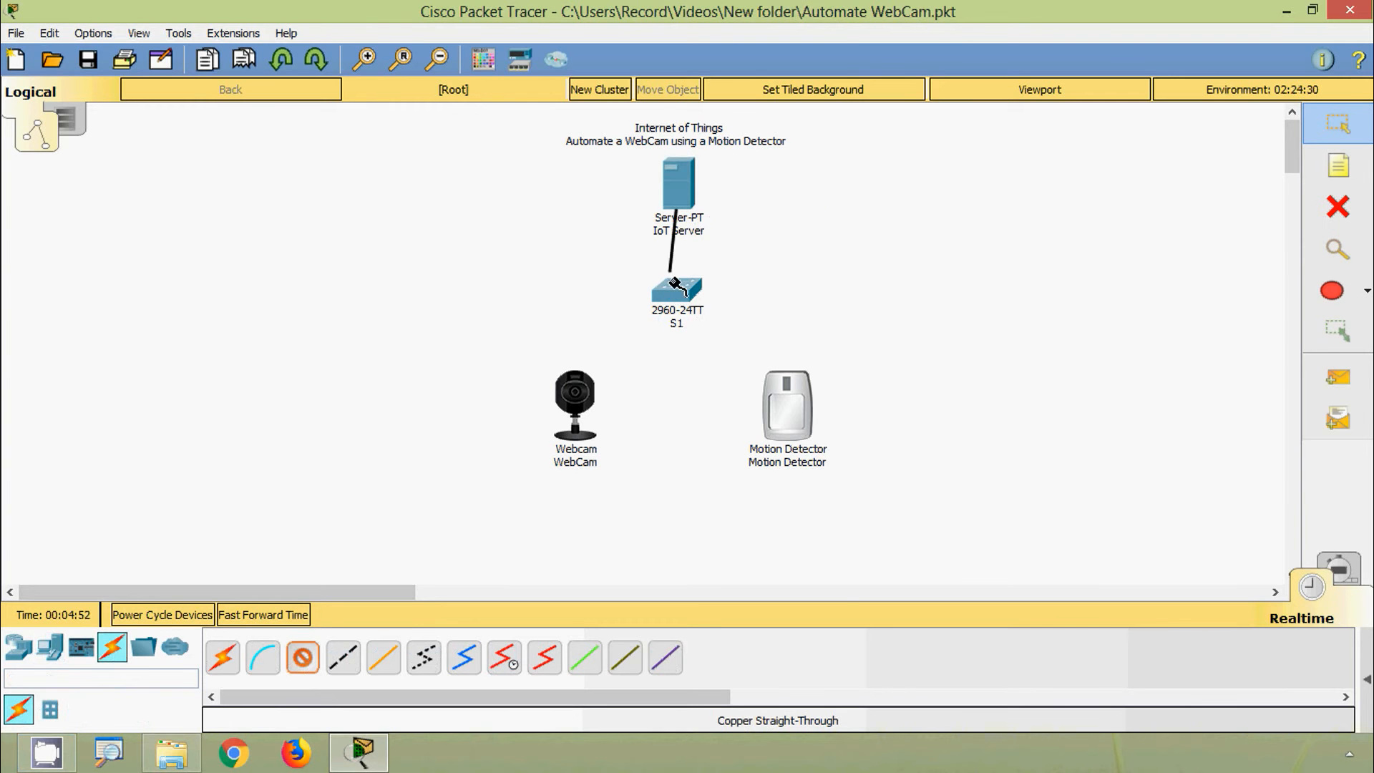
{"action": "left_click", "coordinate": [679, 297]}
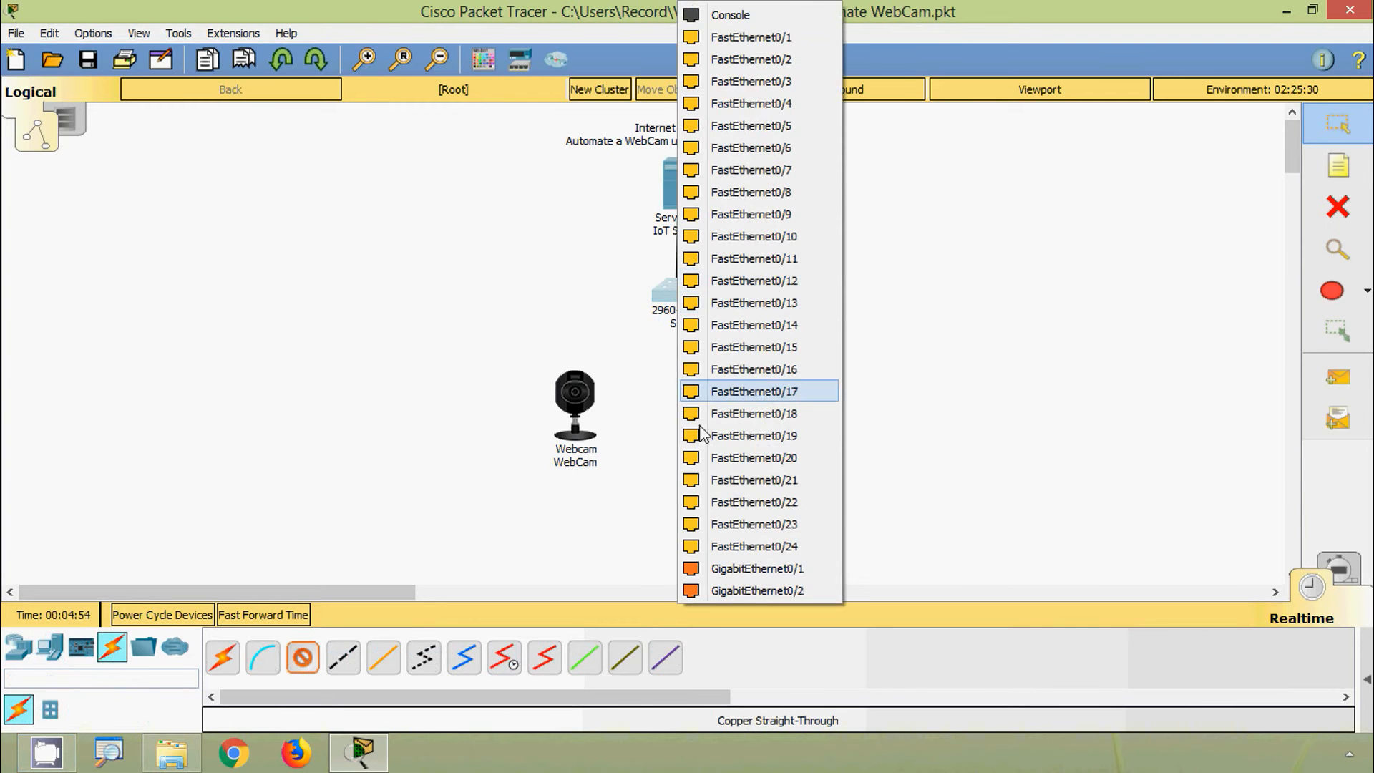
{"action": "left_click", "coordinate": [739, 568]}
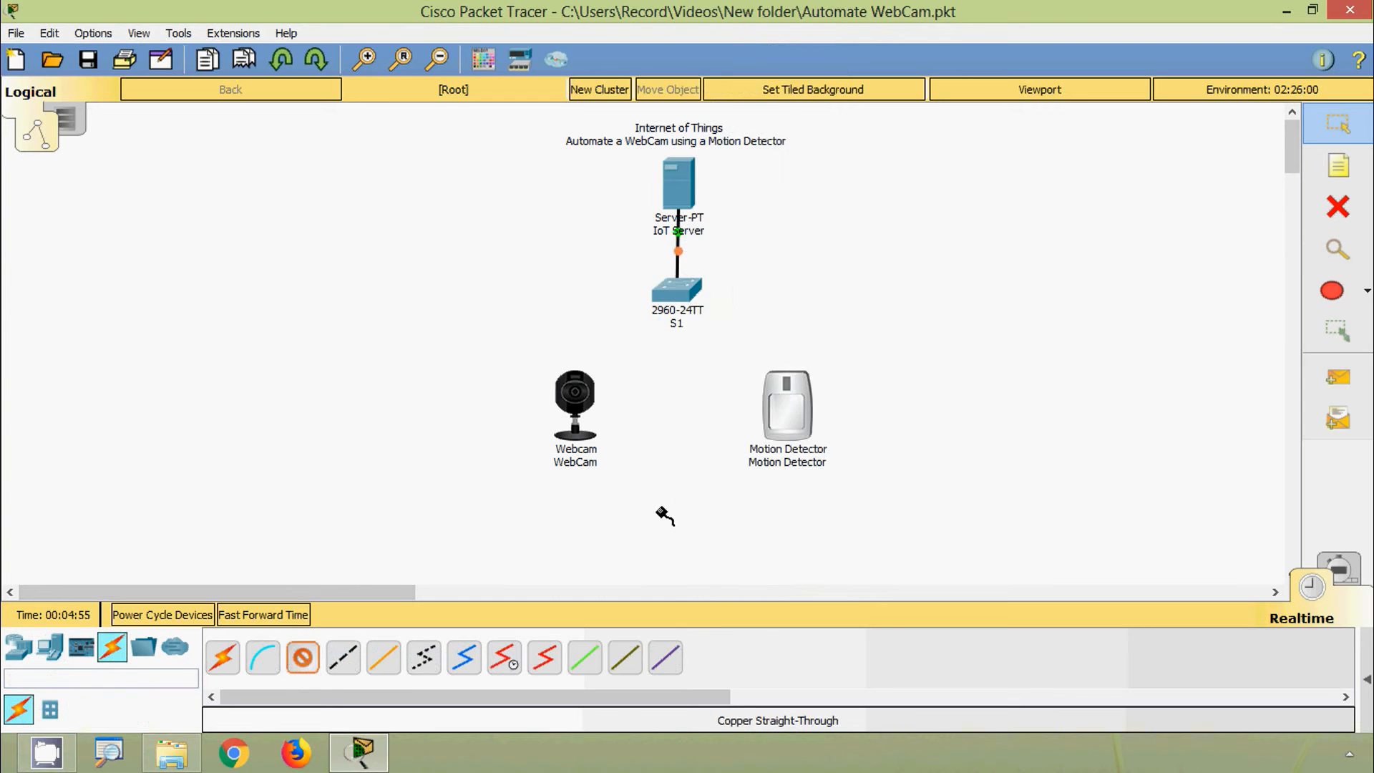
Step: Connect S1 FastEthernet0/1 to the WebCam and FastEthernet0/2 to the Motion Detector
{"action": "left_click", "coordinate": [678, 296]}
{"action": "left_click", "coordinate": [744, 38]}
{"action": "left_click", "coordinate": [576, 398]}
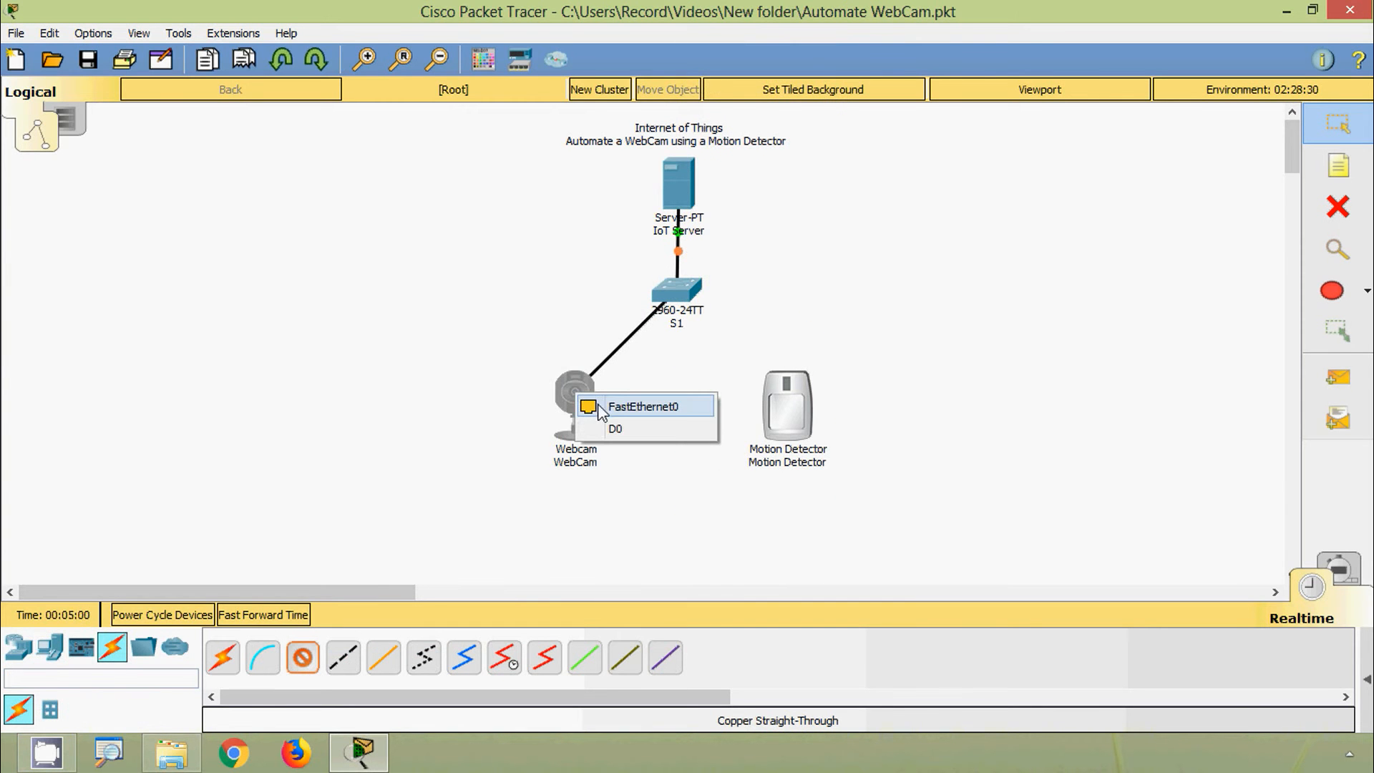
{"action": "left_click", "coordinate": [607, 406]}
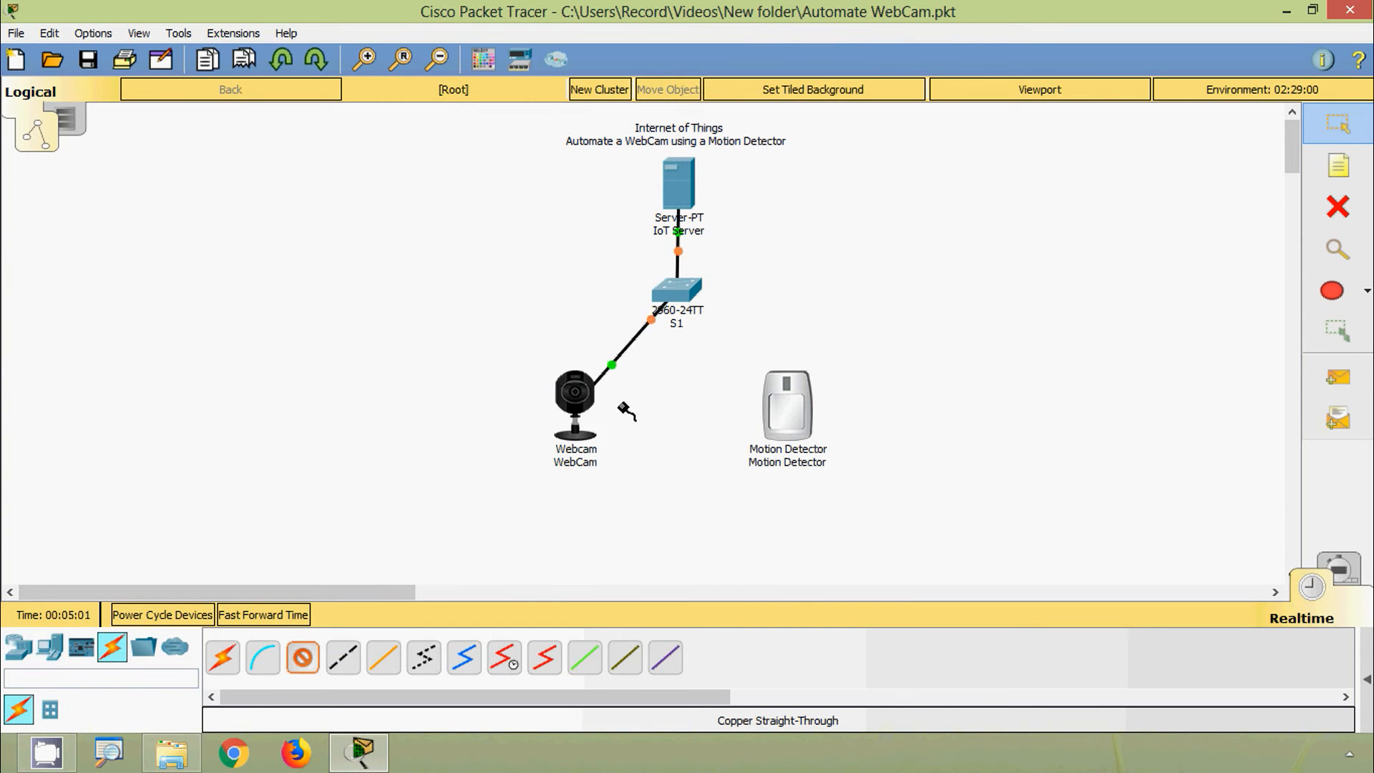
{"action": "left_click", "coordinate": [676, 293]}
{"action": "left_click", "coordinate": [751, 42]}
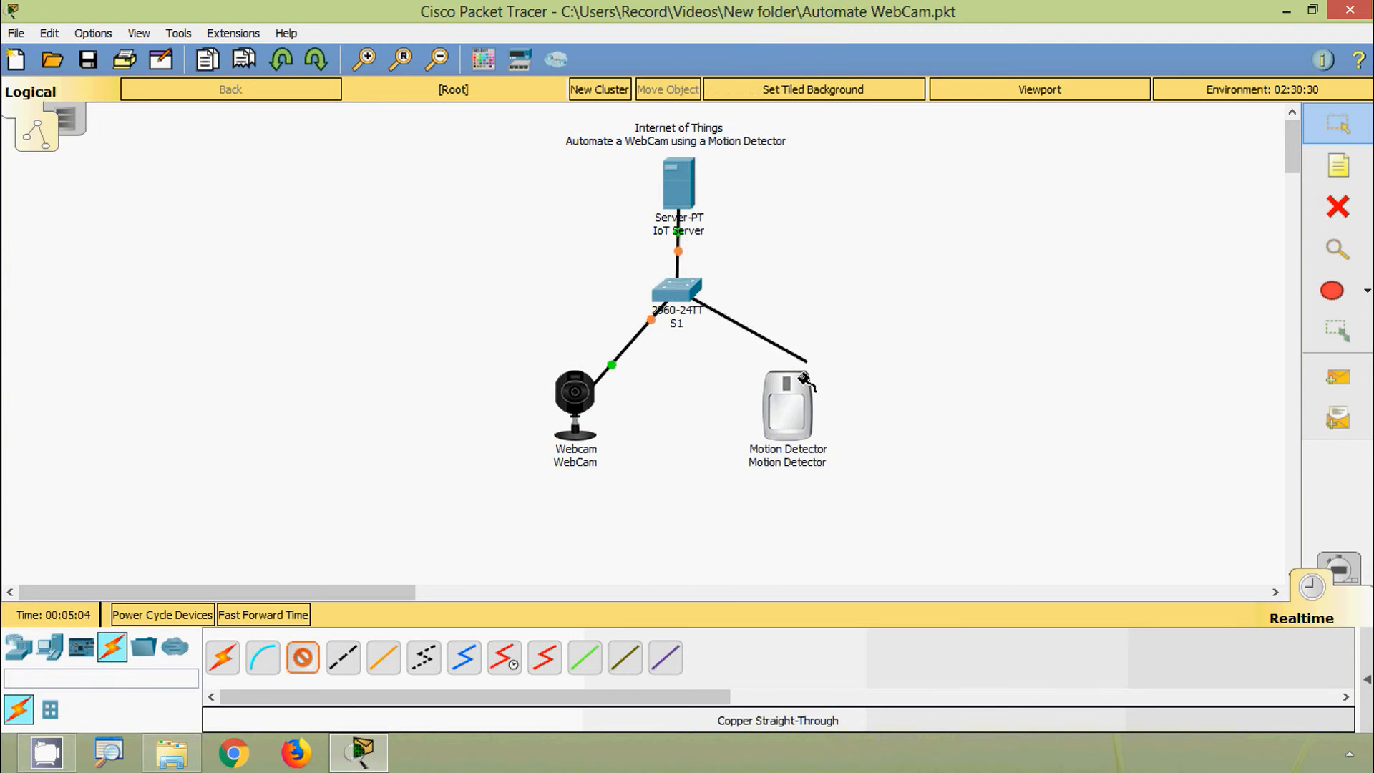
{"action": "left_click", "coordinate": [787, 411]}
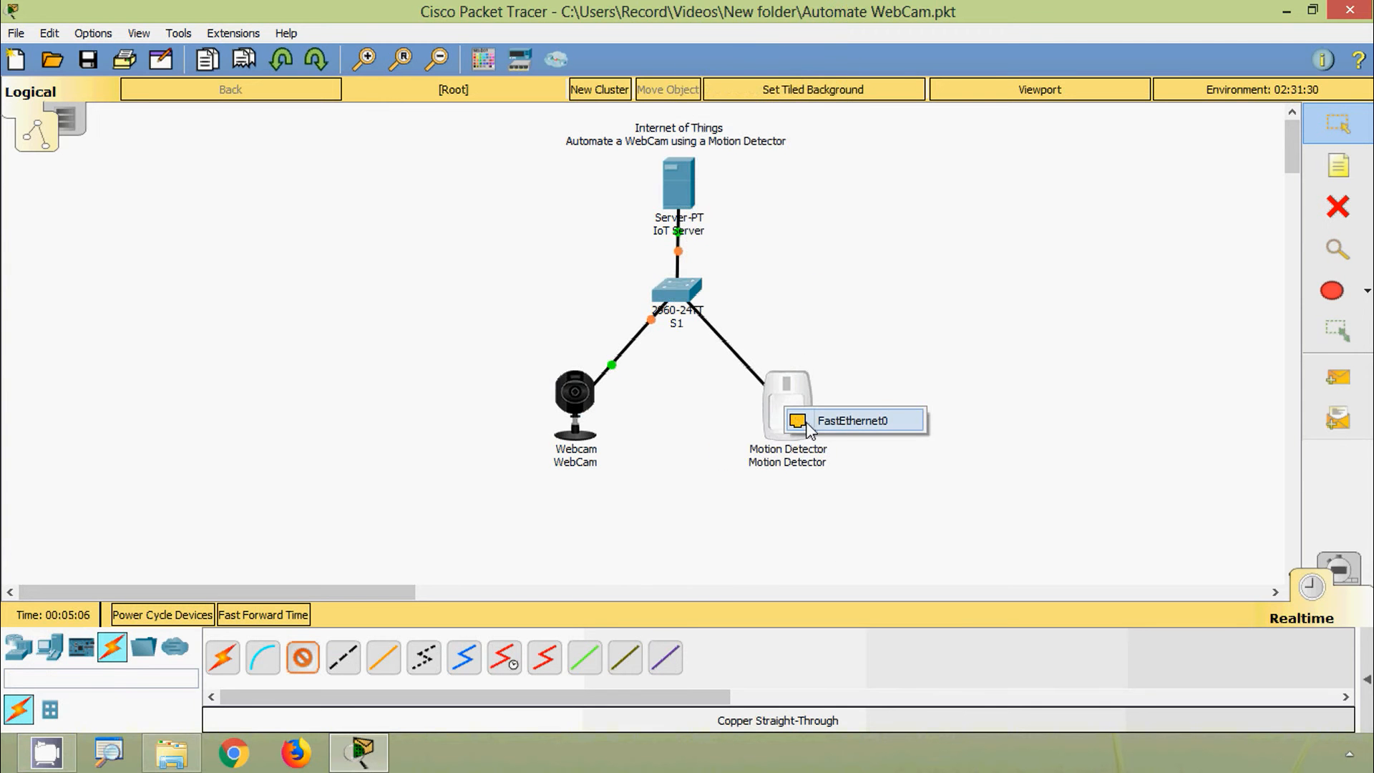
{"action": "left_click", "coordinate": [848, 428]}
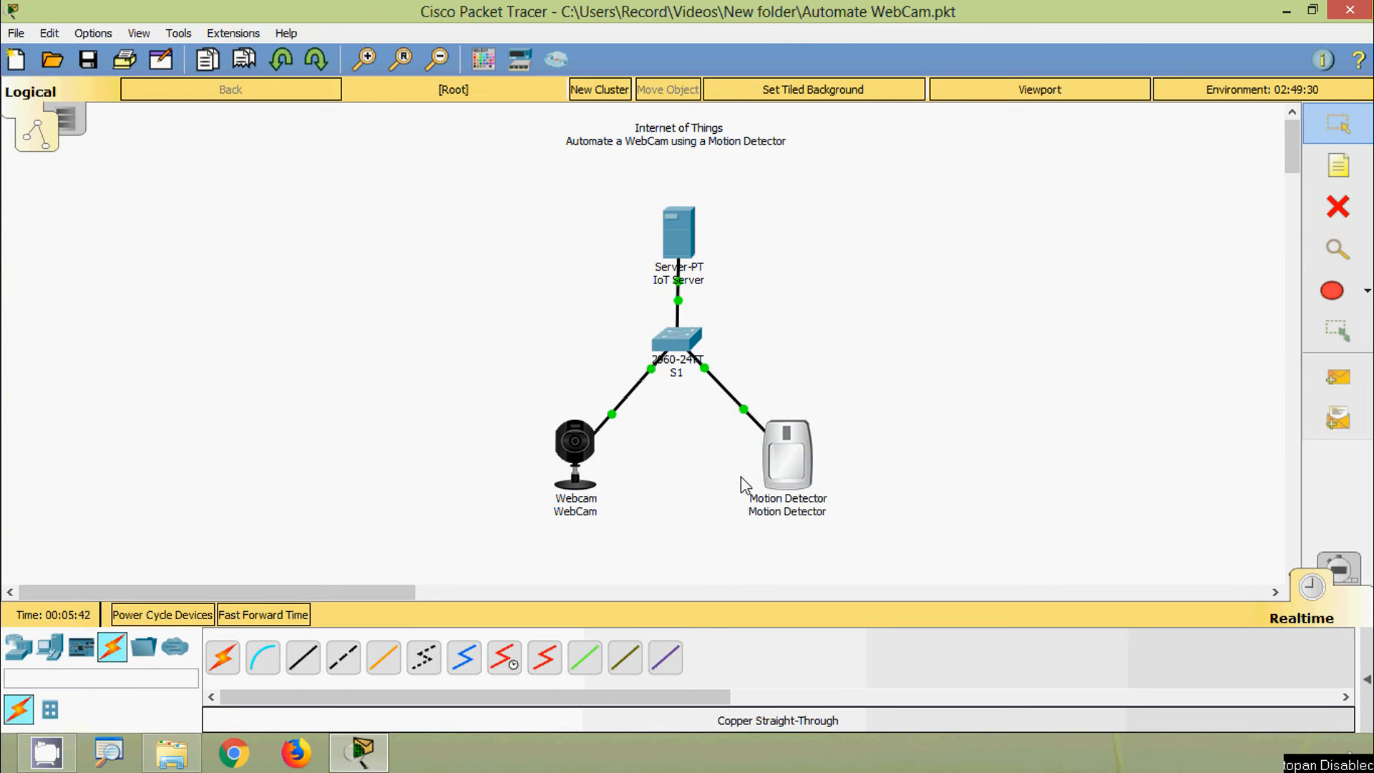
Step: Add notes '192.168.1.1/24' above the IoT Server and '192.168.1.2/24' under the Webcam
{"action": "left_click", "coordinate": [1338, 172]}
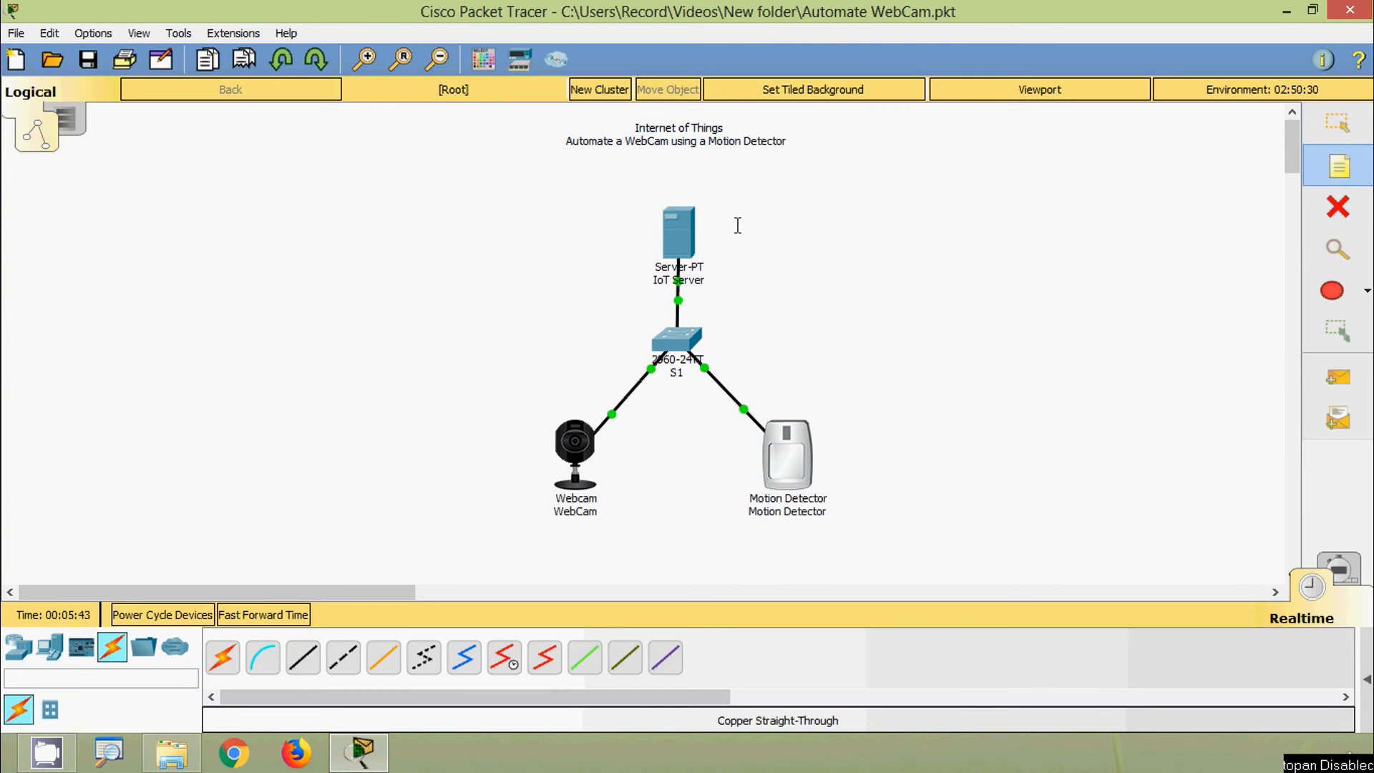
{"action": "left_click", "coordinate": [634, 179]}
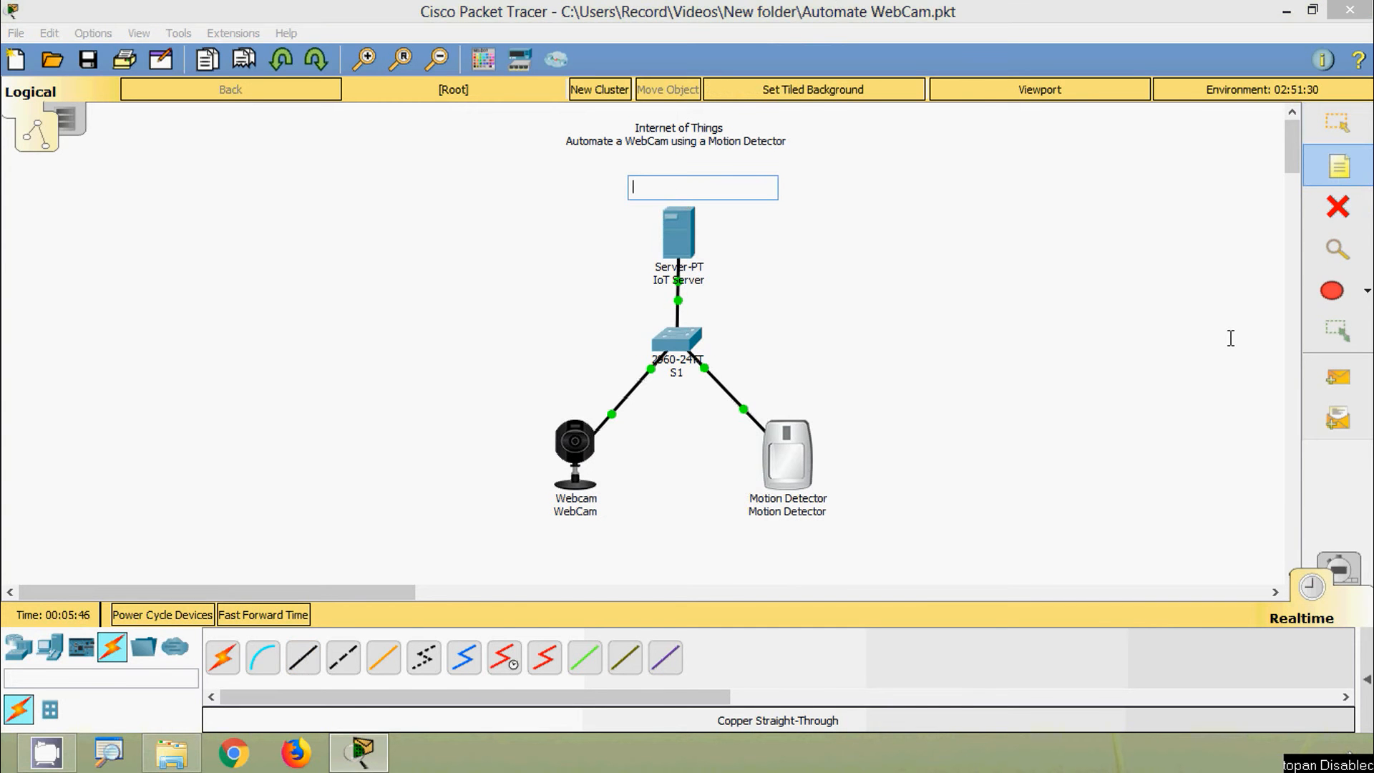
{"action": "type", "text": "192.168.1.1/24"}
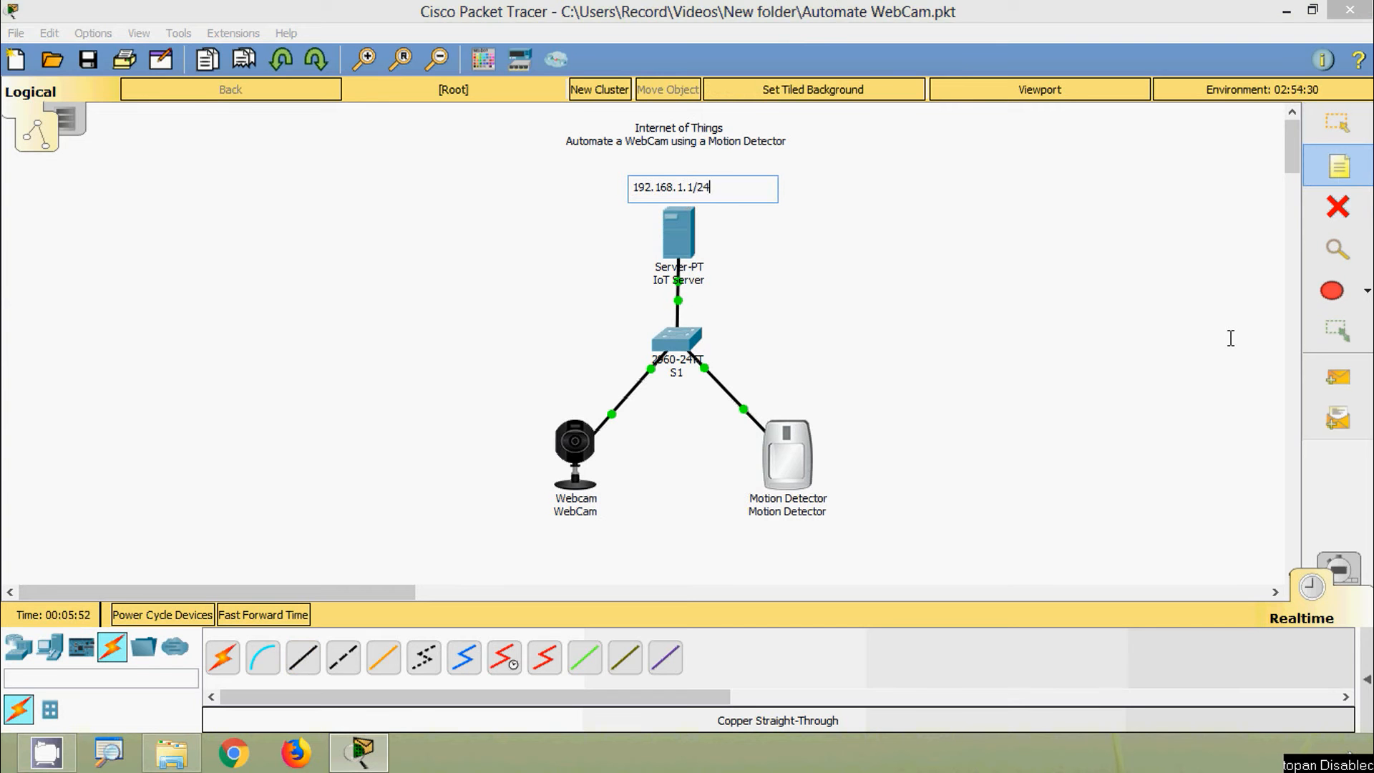
{"action": "left_click", "coordinate": [1132, 207]}
{"action": "left_click", "coordinate": [1328, 175]}
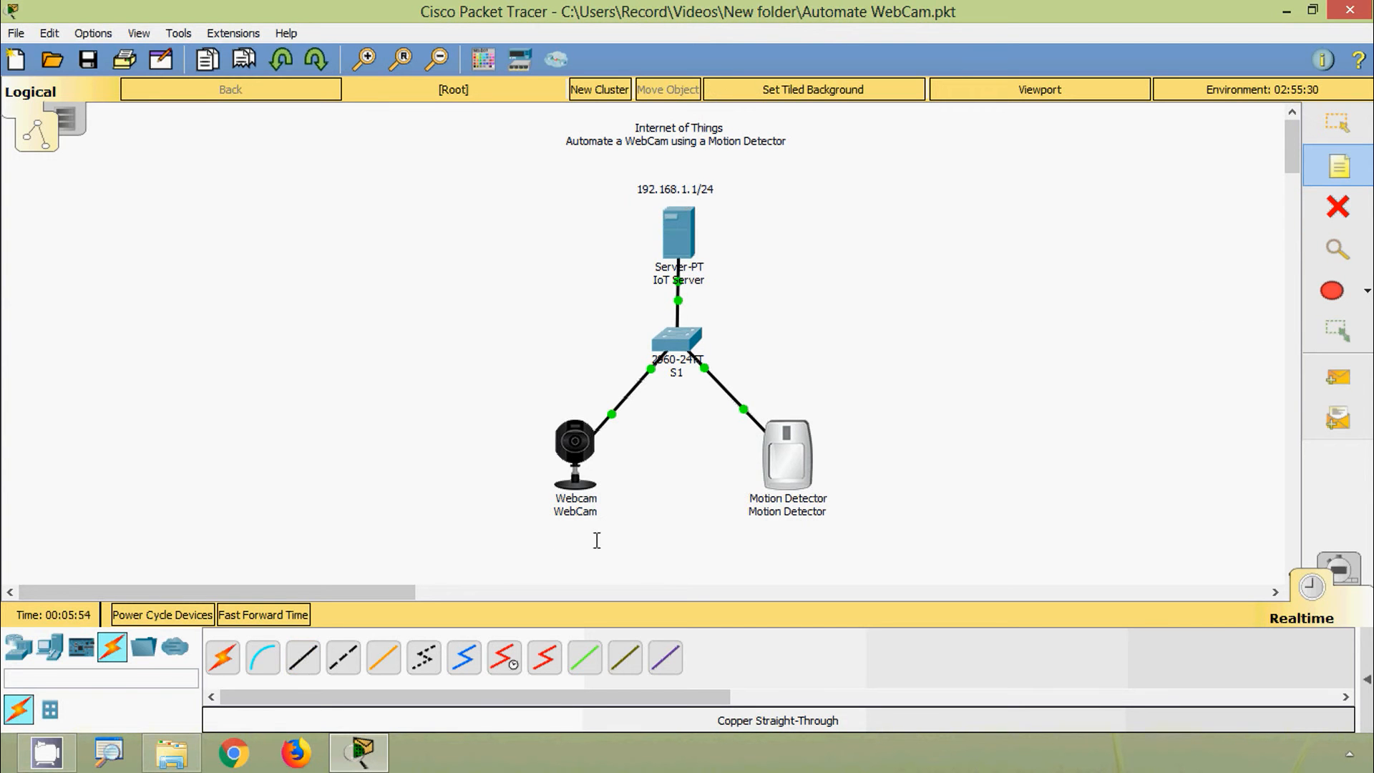
{"action": "left_click", "coordinate": [538, 527]}
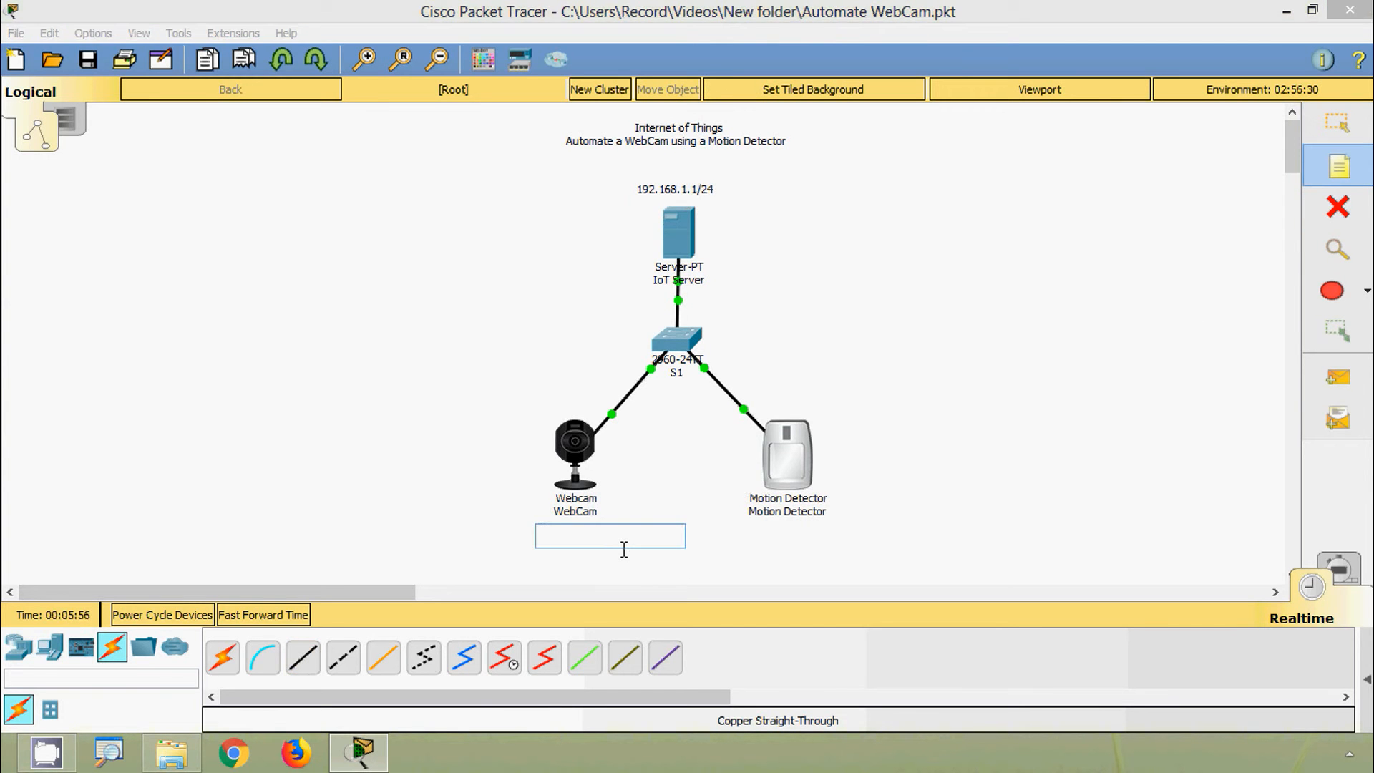
{"action": "type", "text": "192.168.1.2/24"}
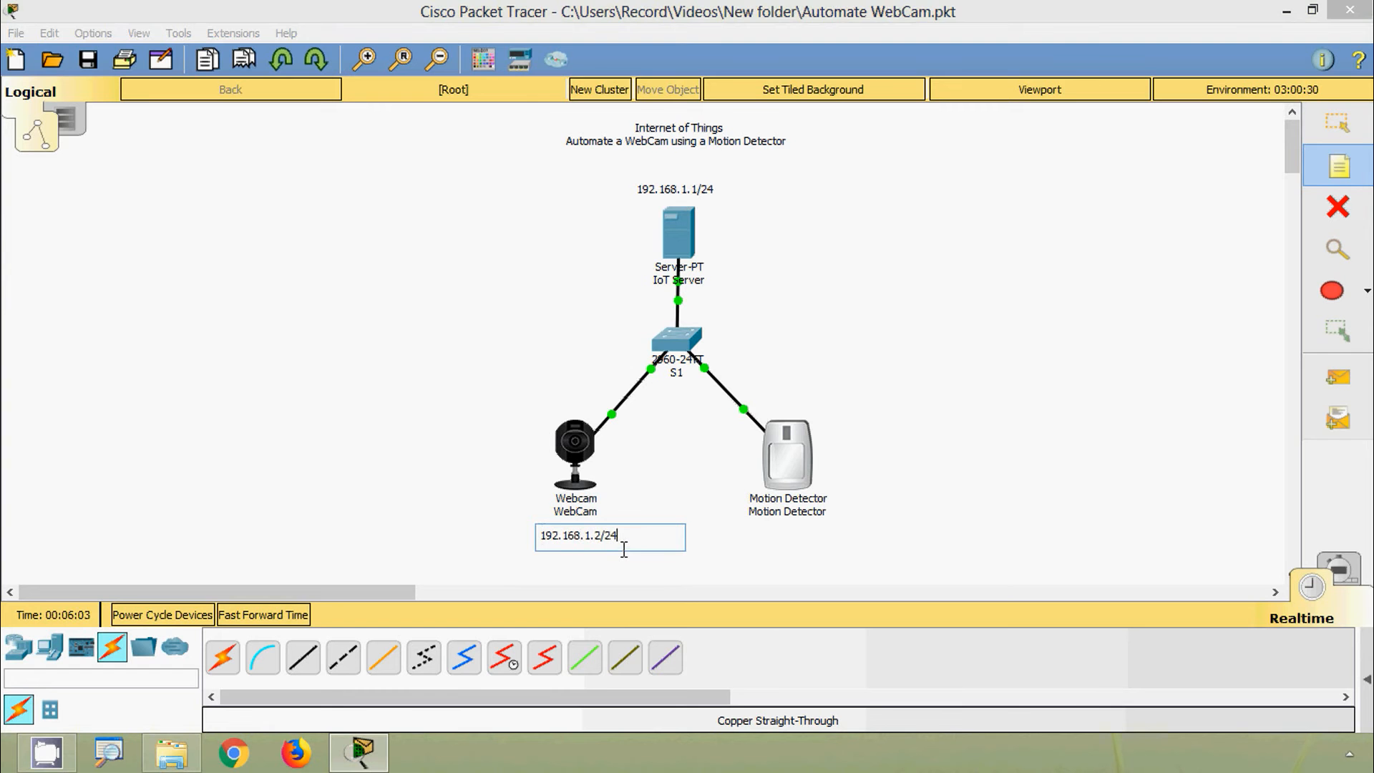
{"action": "key", "text": "Escape"}
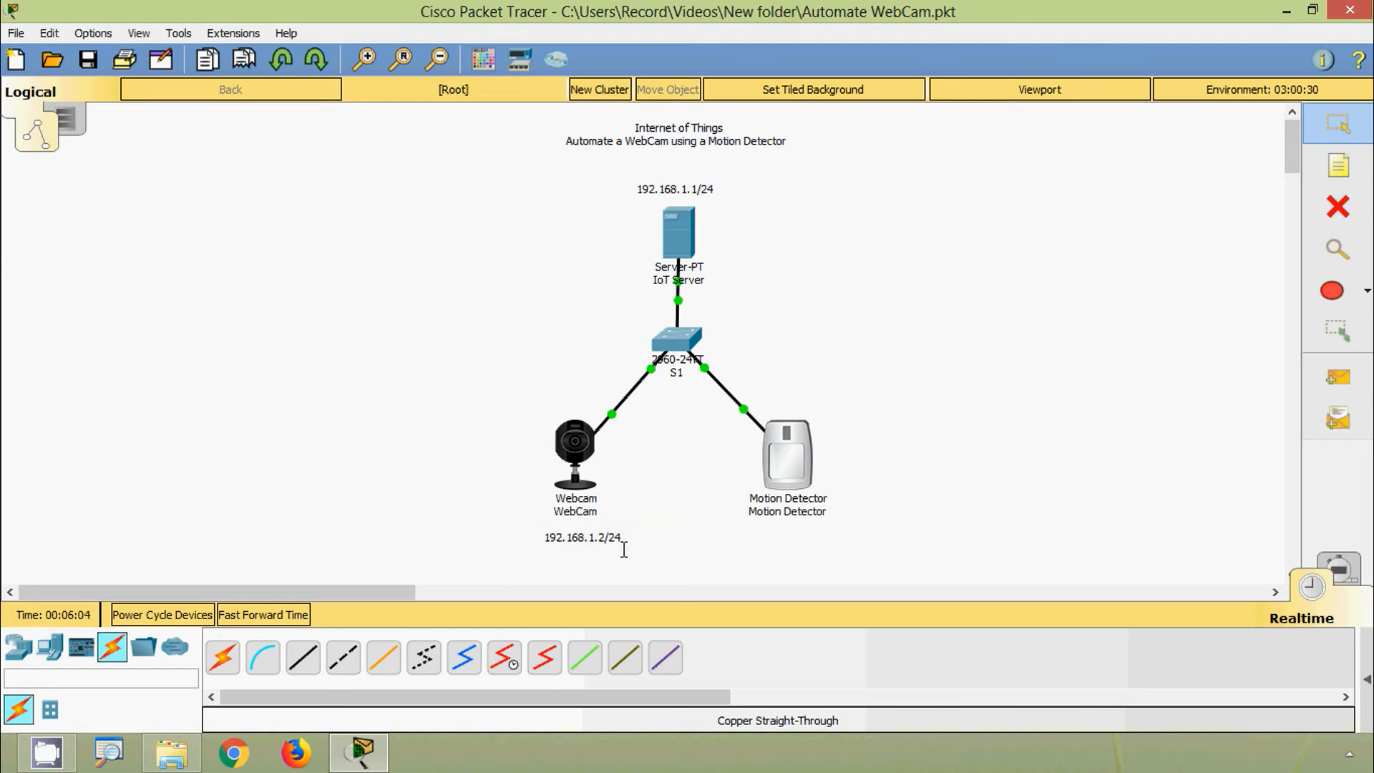
{"action": "left_click_drag", "start_coordinate": [611, 538], "coordinate": [601, 537]}
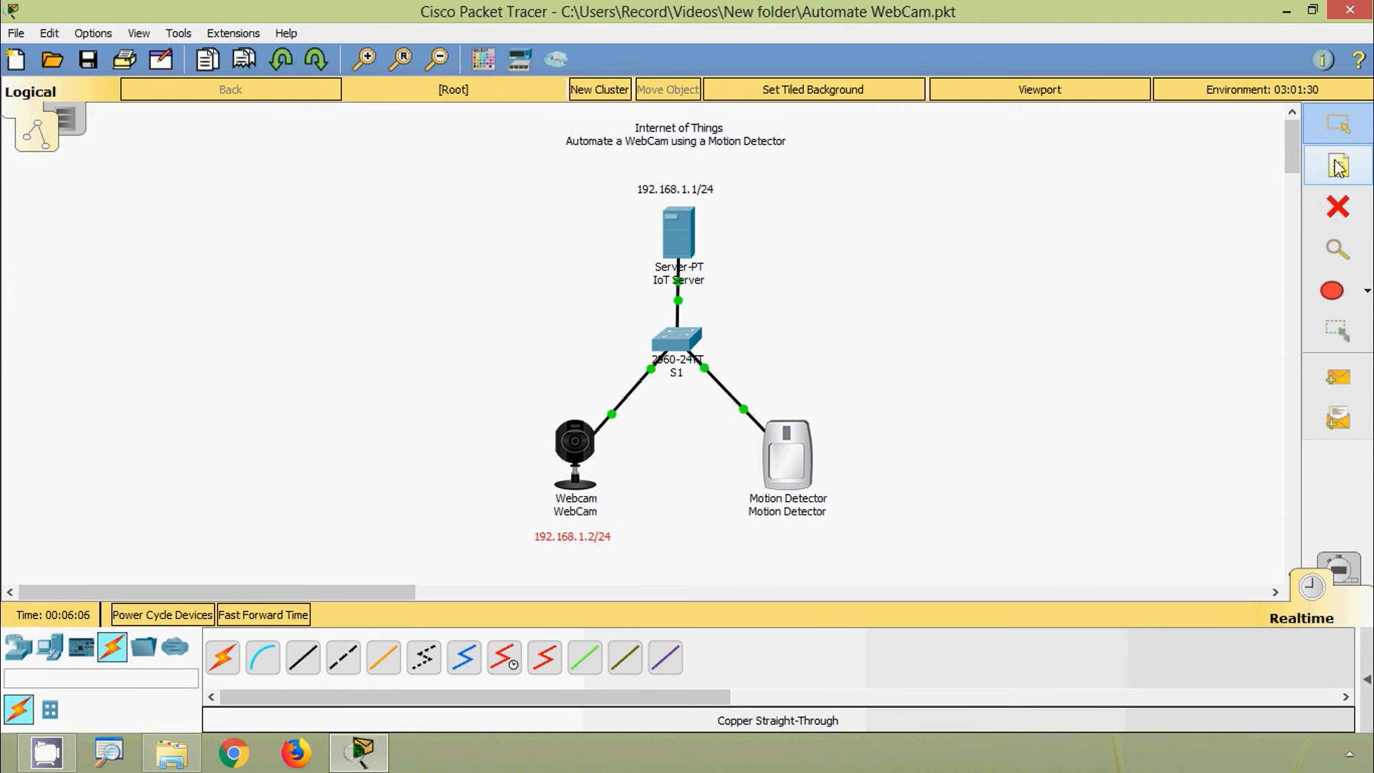
Step: Add a '192.168.1.3/24' note under the Motion Detector and align it with the others
{"action": "key", "text": "n"}
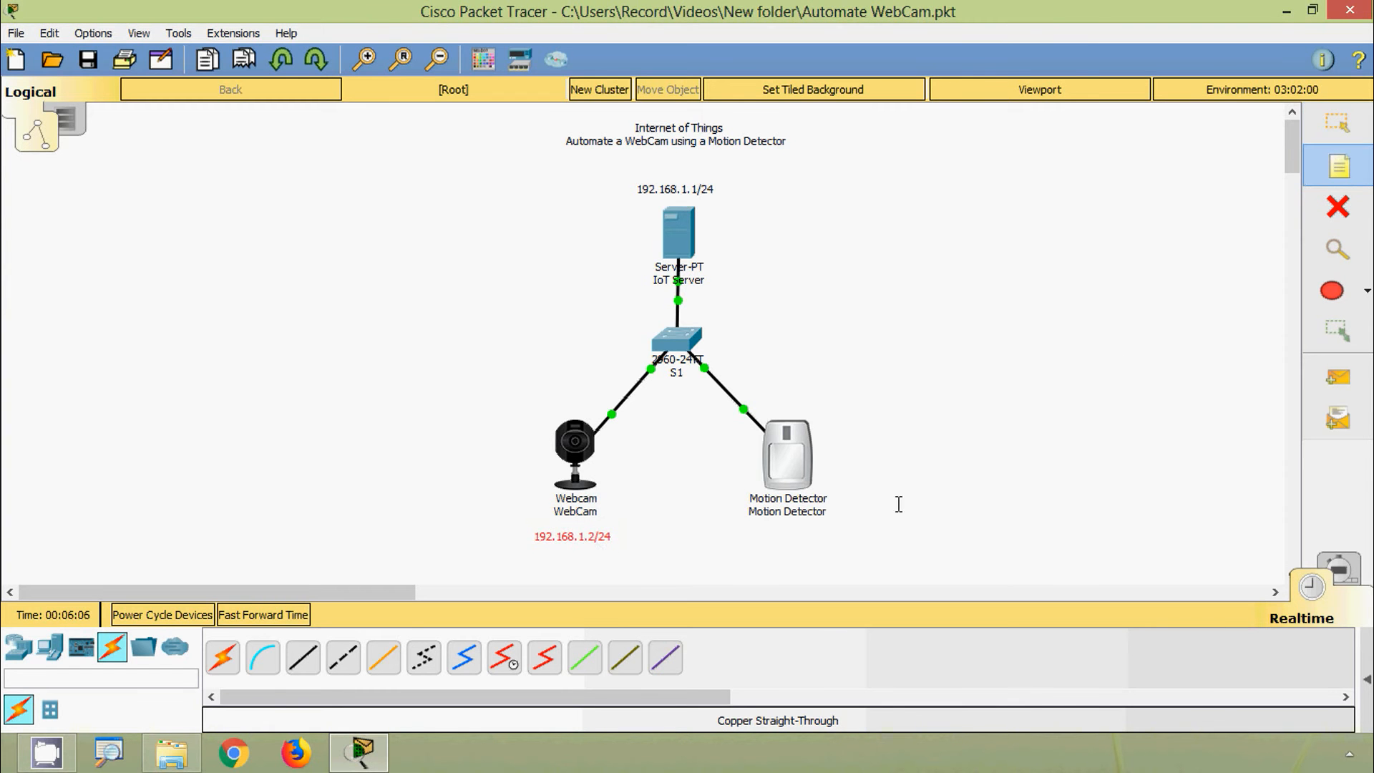
{"action": "left_click", "coordinate": [750, 528]}
{"action": "type", "text": "192.168.1.3/24"}
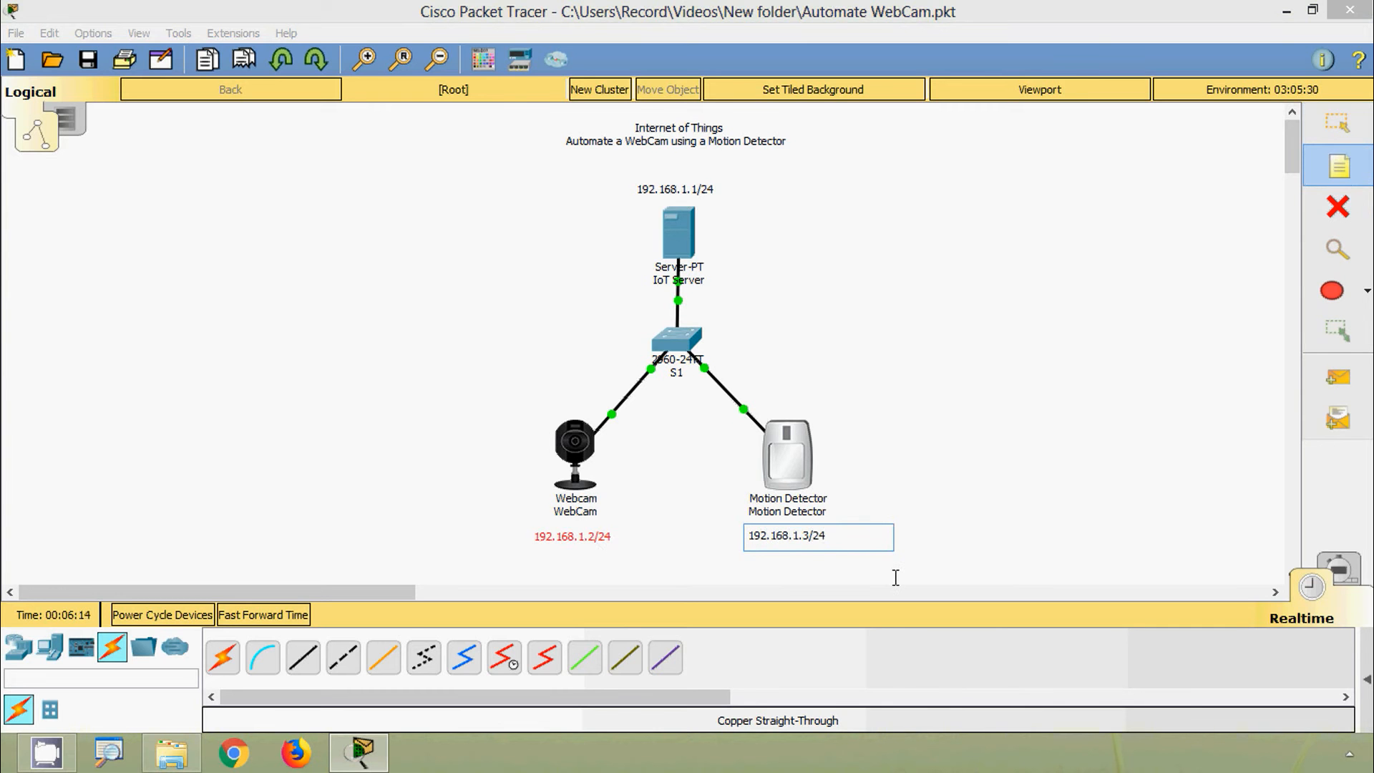
{"action": "key", "text": "Escape"}
{"action": "left_click_drag", "start_coordinate": [798, 542], "coordinate": [792, 539]}
{"action": "left_click", "coordinate": [1102, 522]}
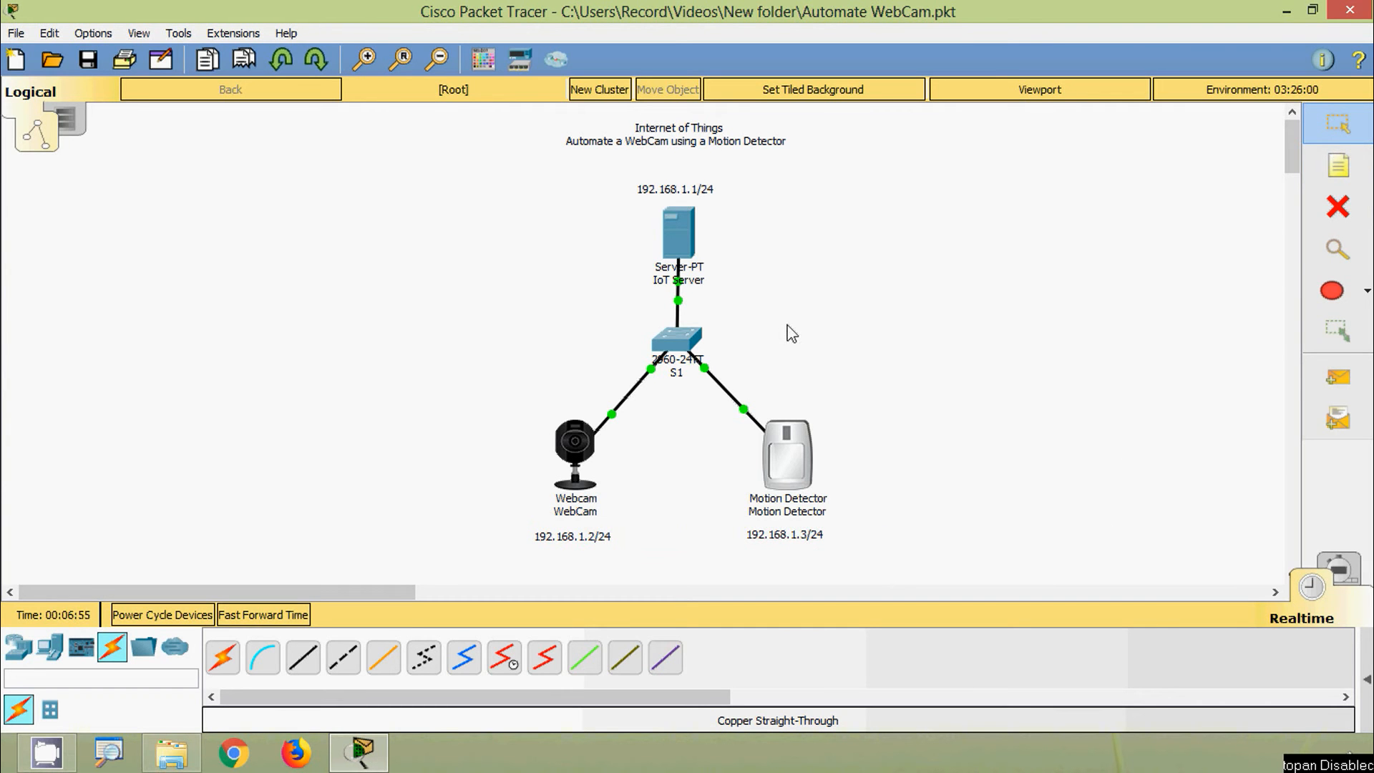
{"action": "left_click", "coordinate": [689, 242]}
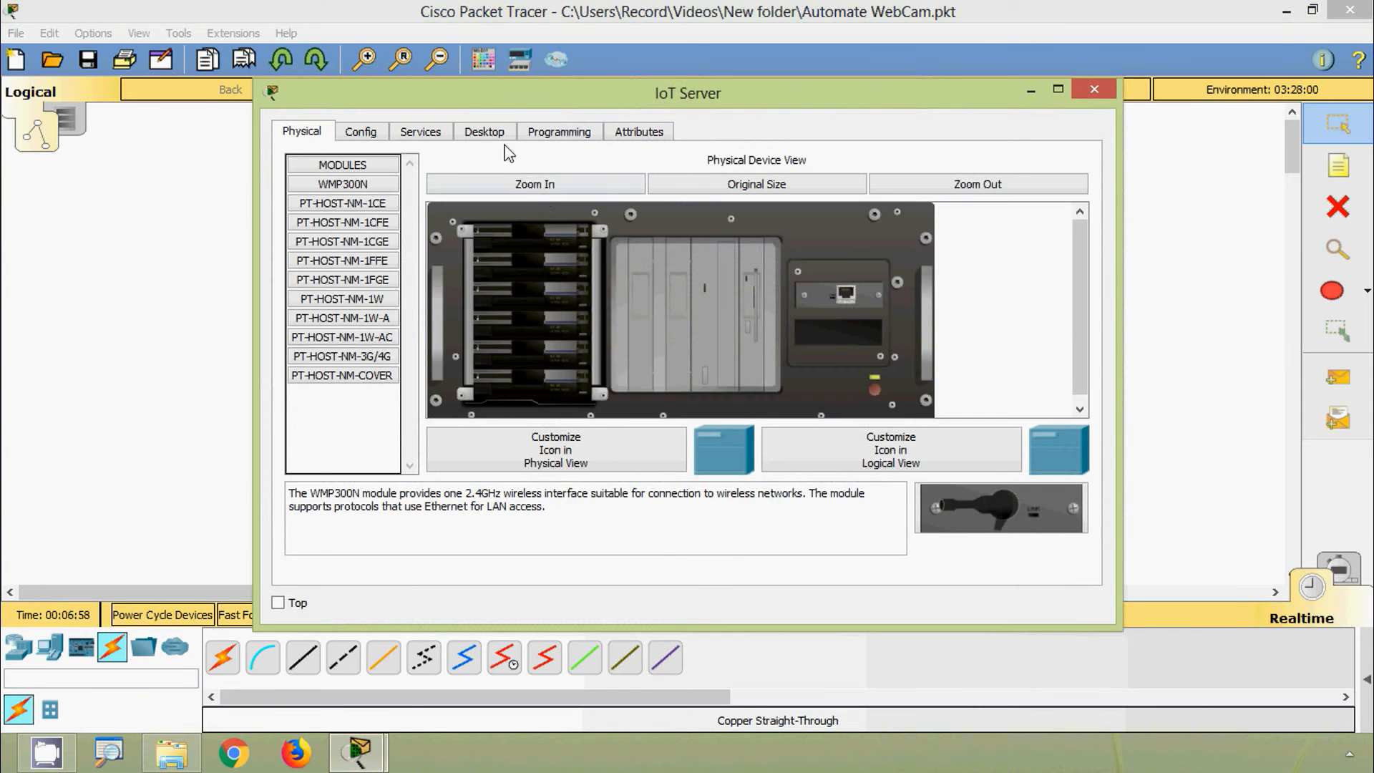
Step: Set the IoT Server's IP Configuration to 192.168.1.1 with default mask 255.255.255.0
{"action": "left_click", "coordinate": [498, 135]}
{"action": "left_click", "coordinate": [377, 254]}
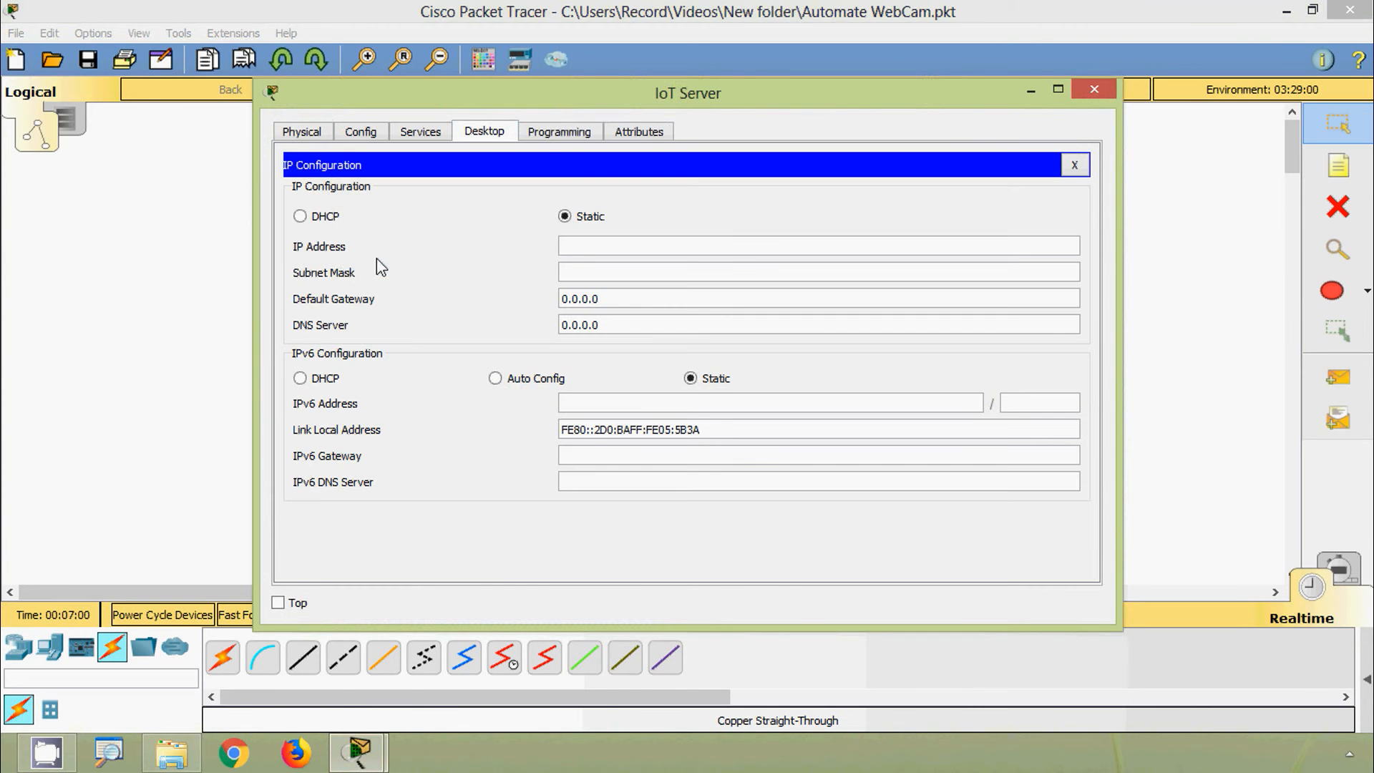
{"action": "left_click", "coordinate": [592, 247]}
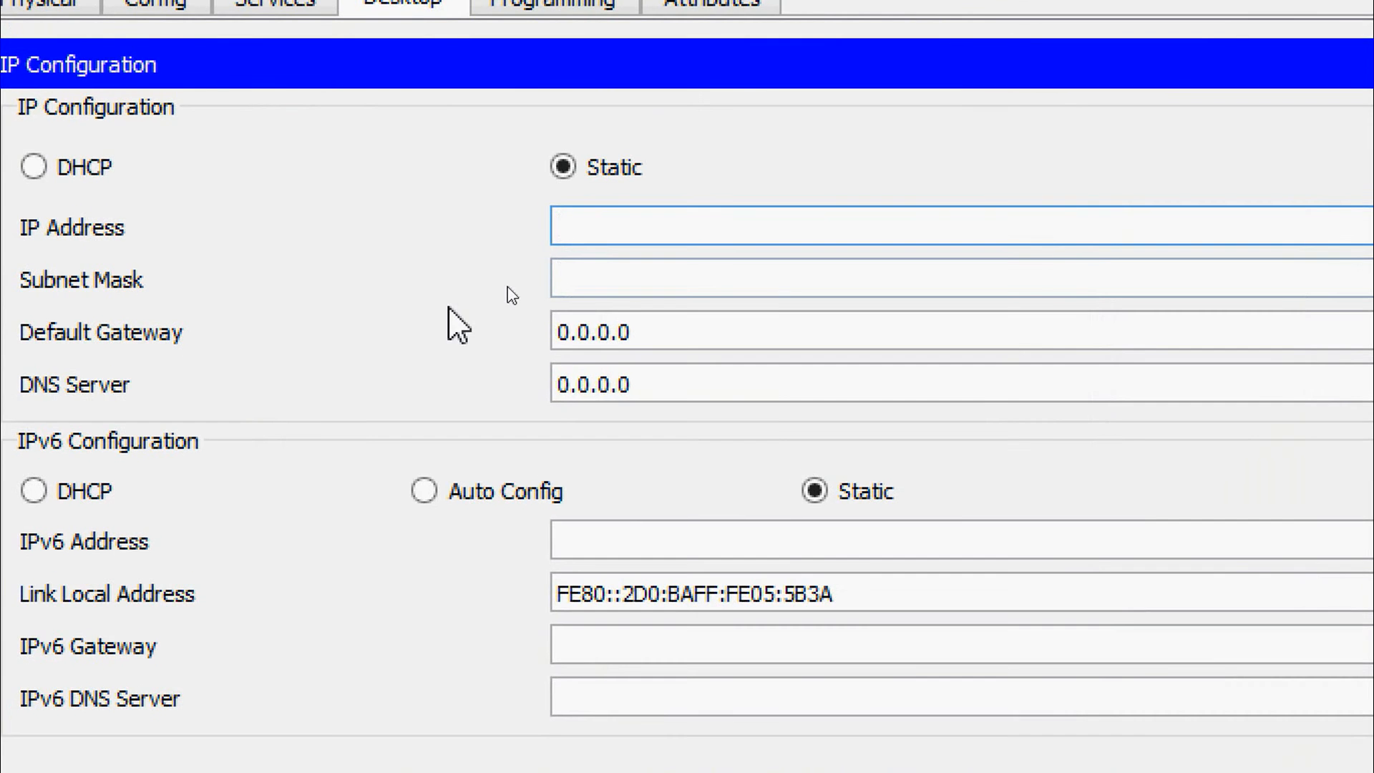
{"action": "type", "text": "192.168.1.1"}
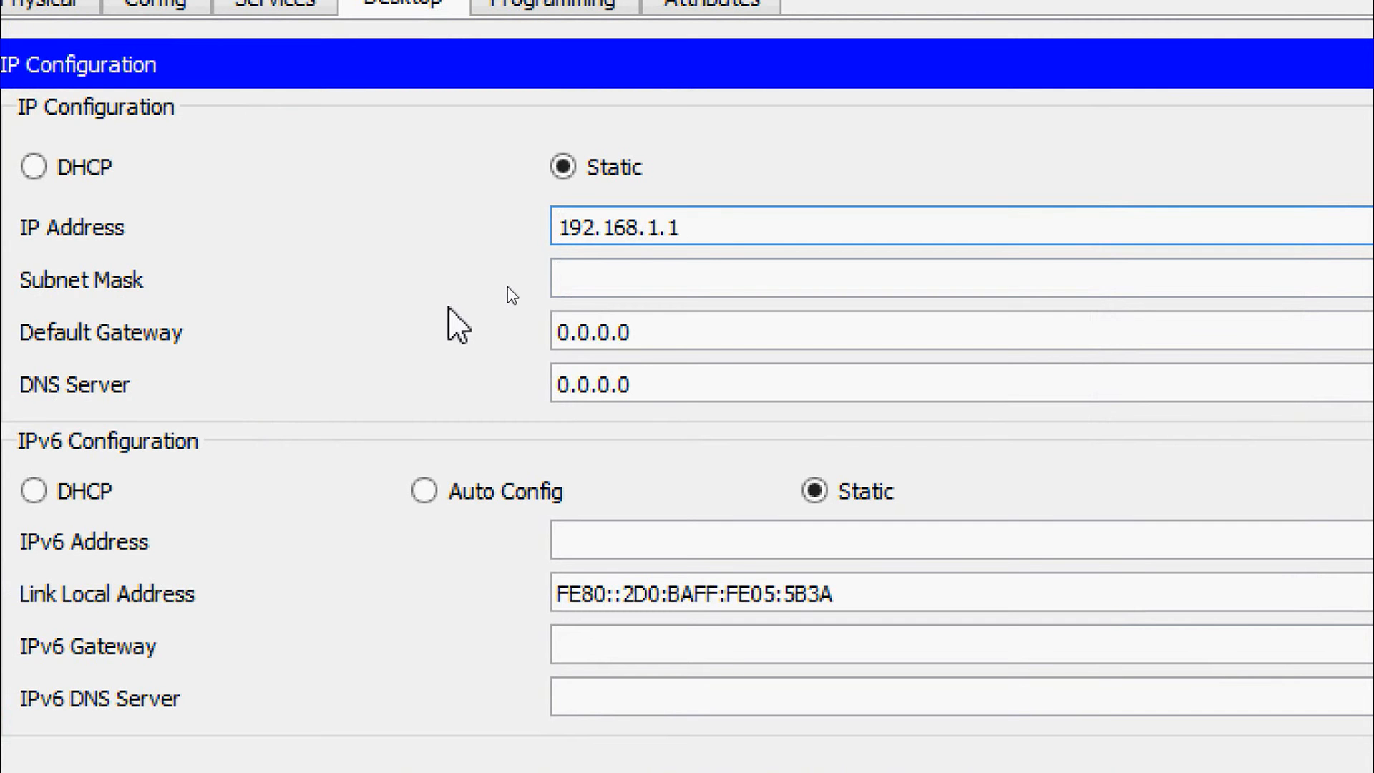
{"action": "key", "text": "Tab"}
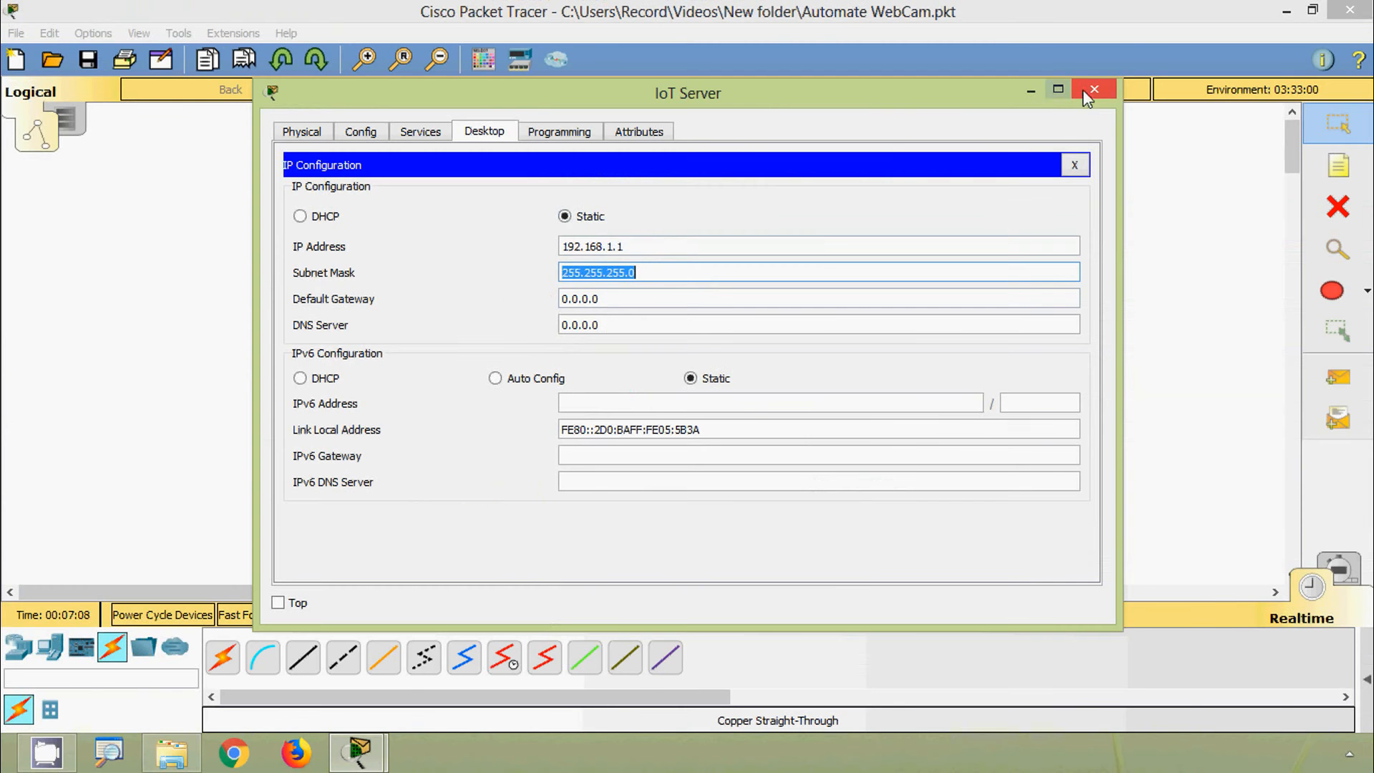
{"action": "left_click", "coordinate": [1083, 88]}
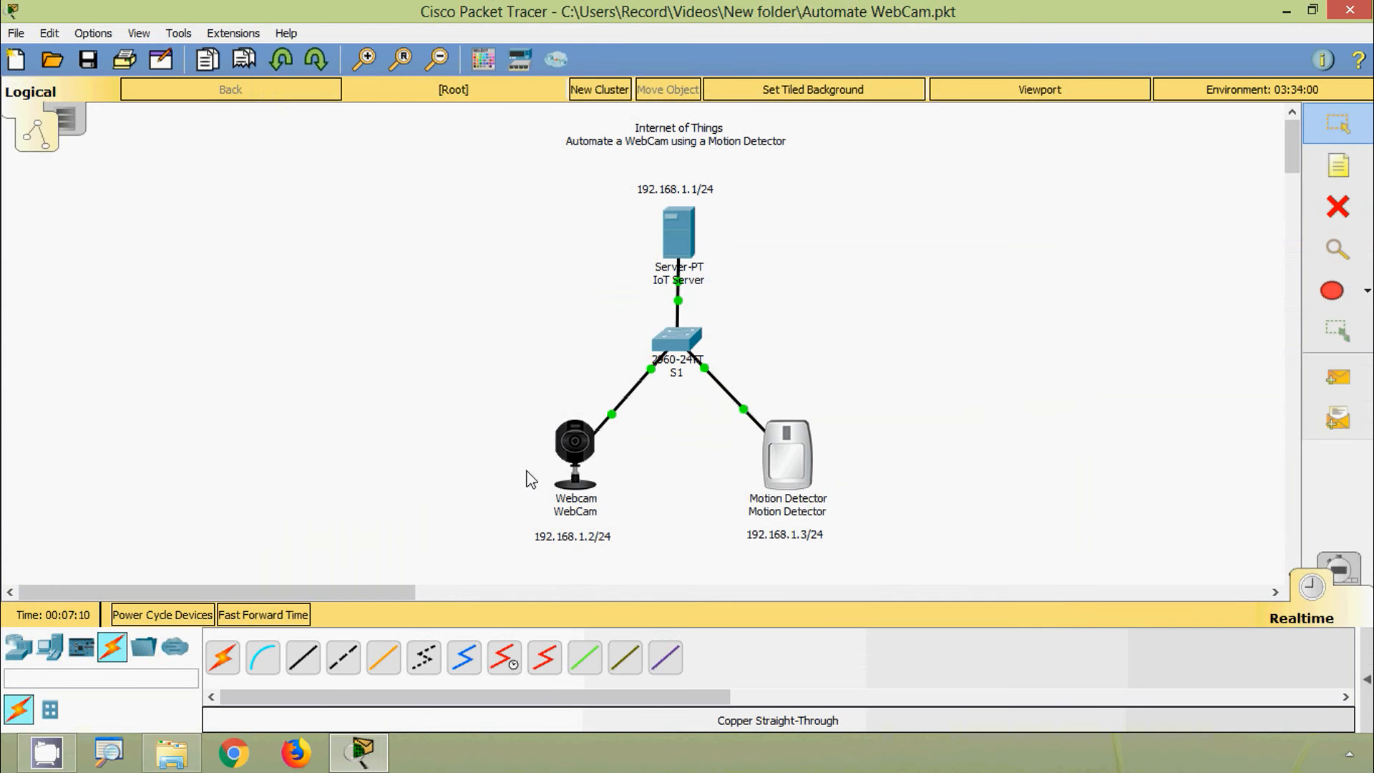
Step: Give the WebCam's FastEthernet0 the address 192.168.1.2 with mask 255.255.255.0
{"action": "left_click", "coordinate": [584, 458]}
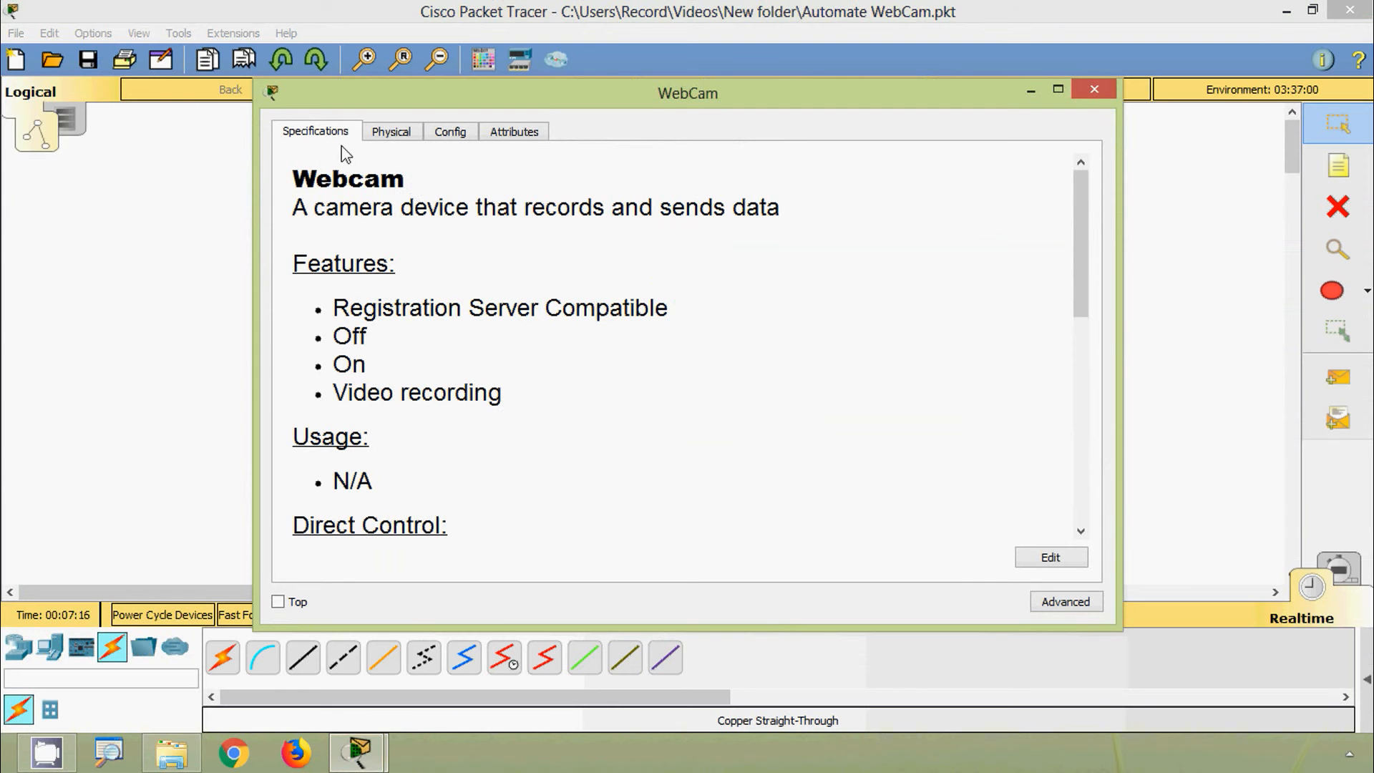
{"action": "left_click", "coordinate": [452, 136]}
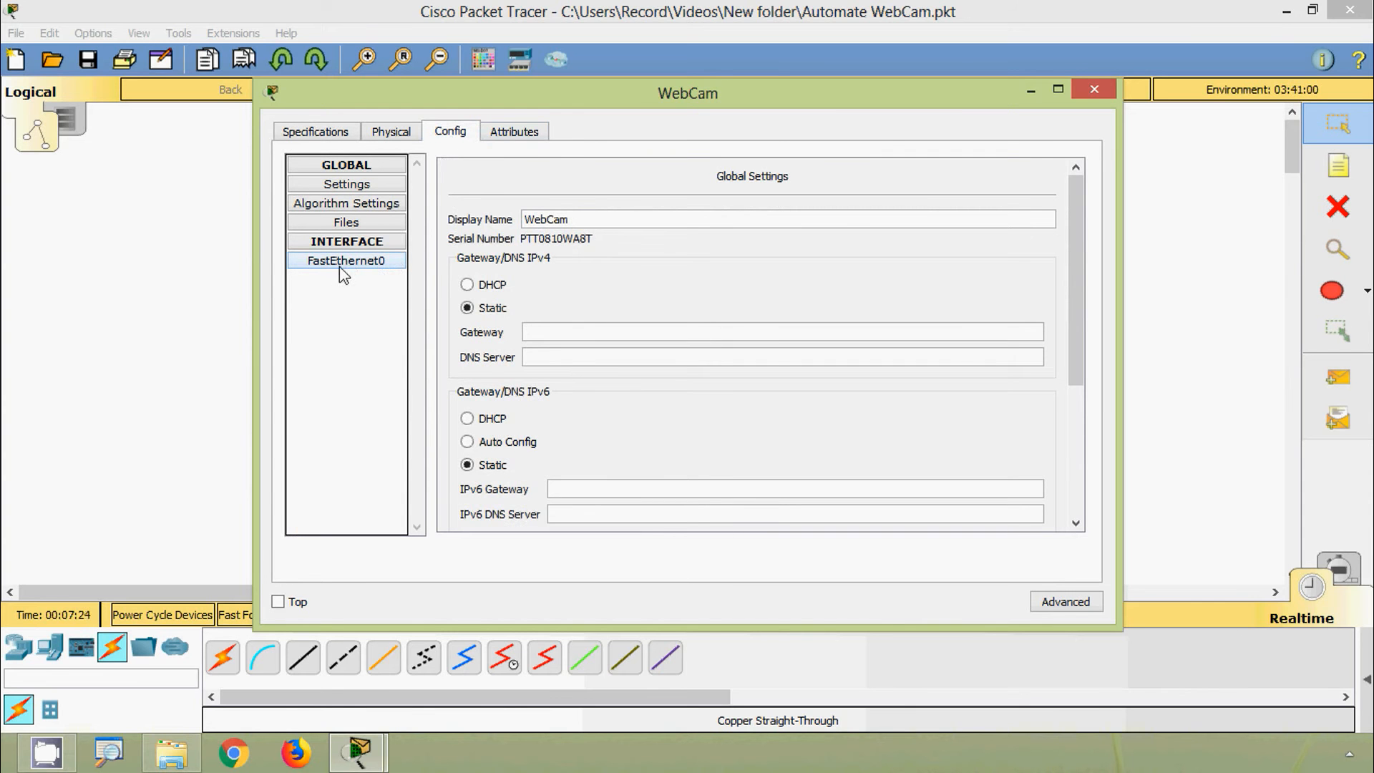
{"action": "left_click", "coordinate": [372, 266]}
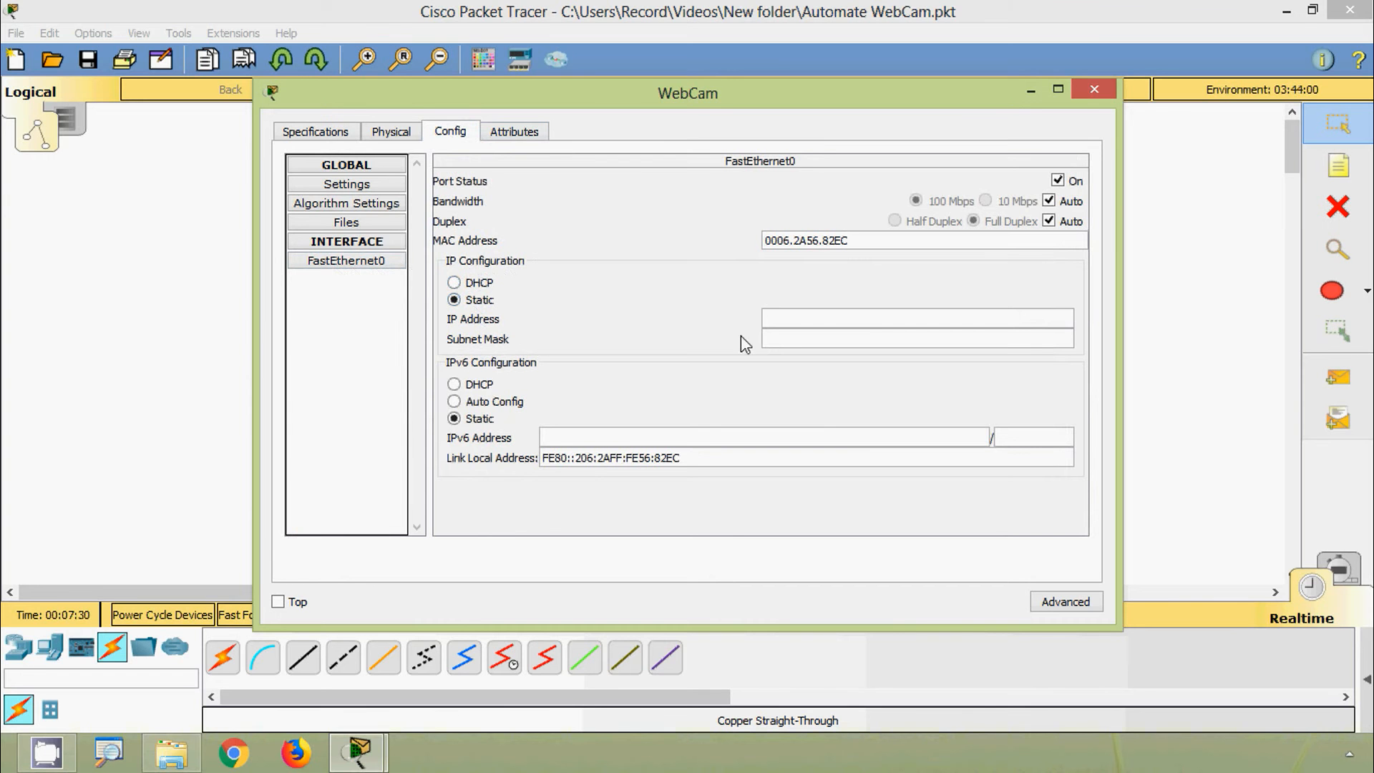
{"action": "left_click", "coordinate": [821, 320]}
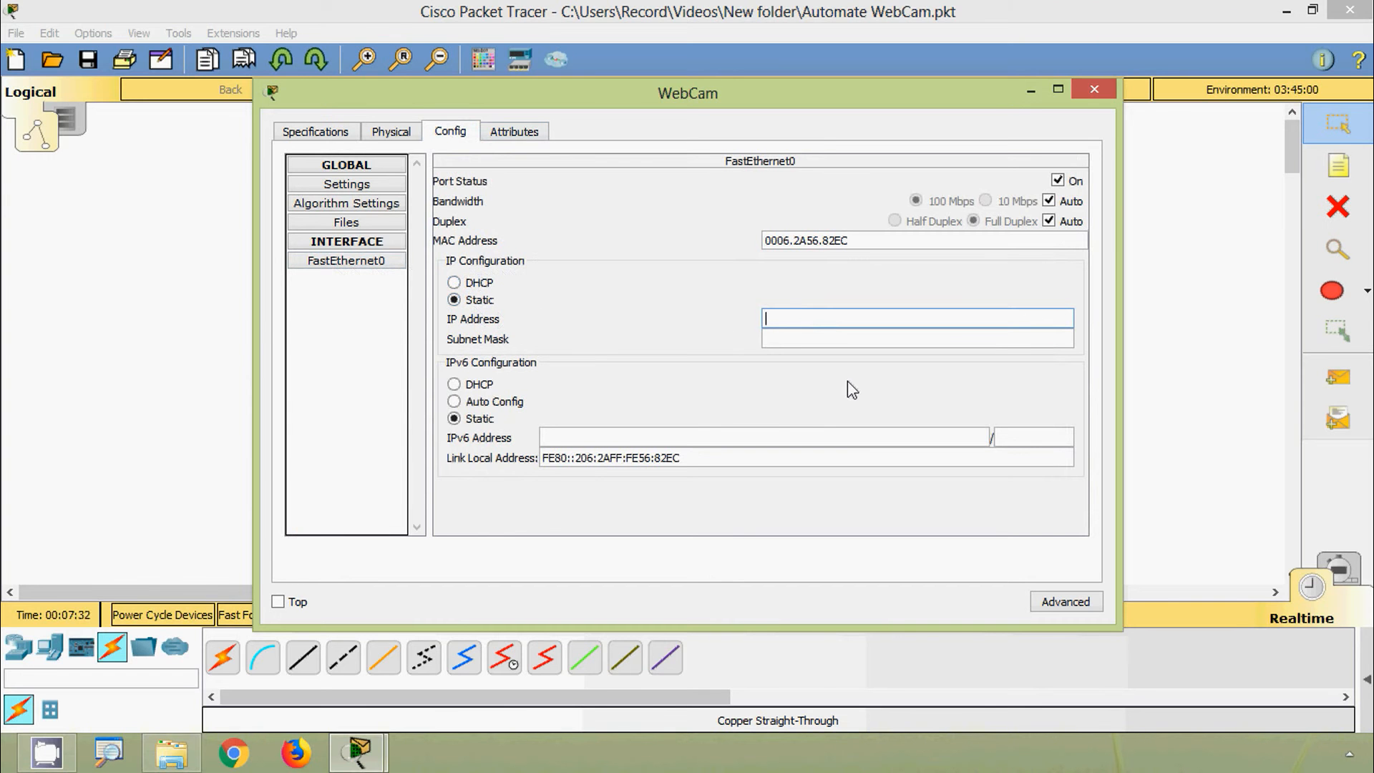
{"action": "type", "text": "192.168.1.2"}
{"action": "key", "text": "Tab"}
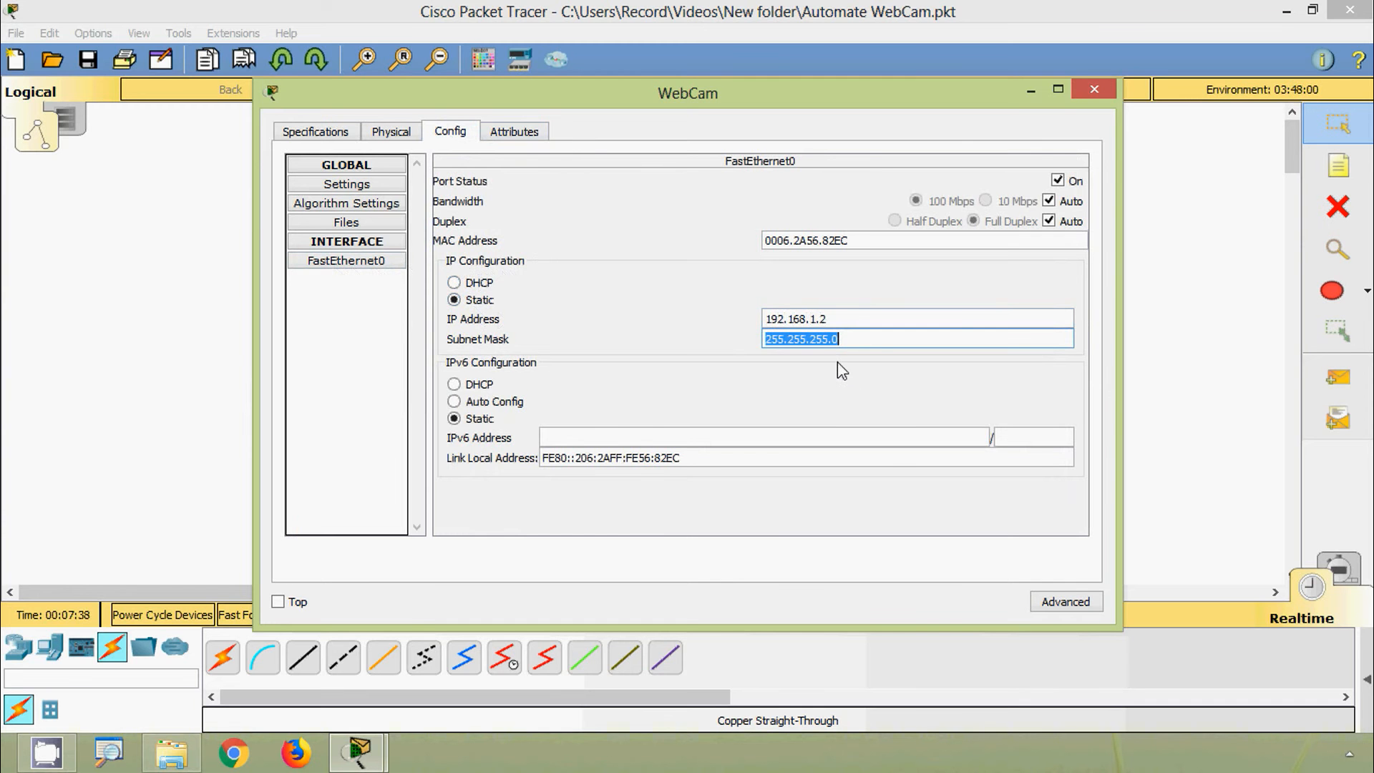
{"action": "left_click", "coordinate": [880, 343]}
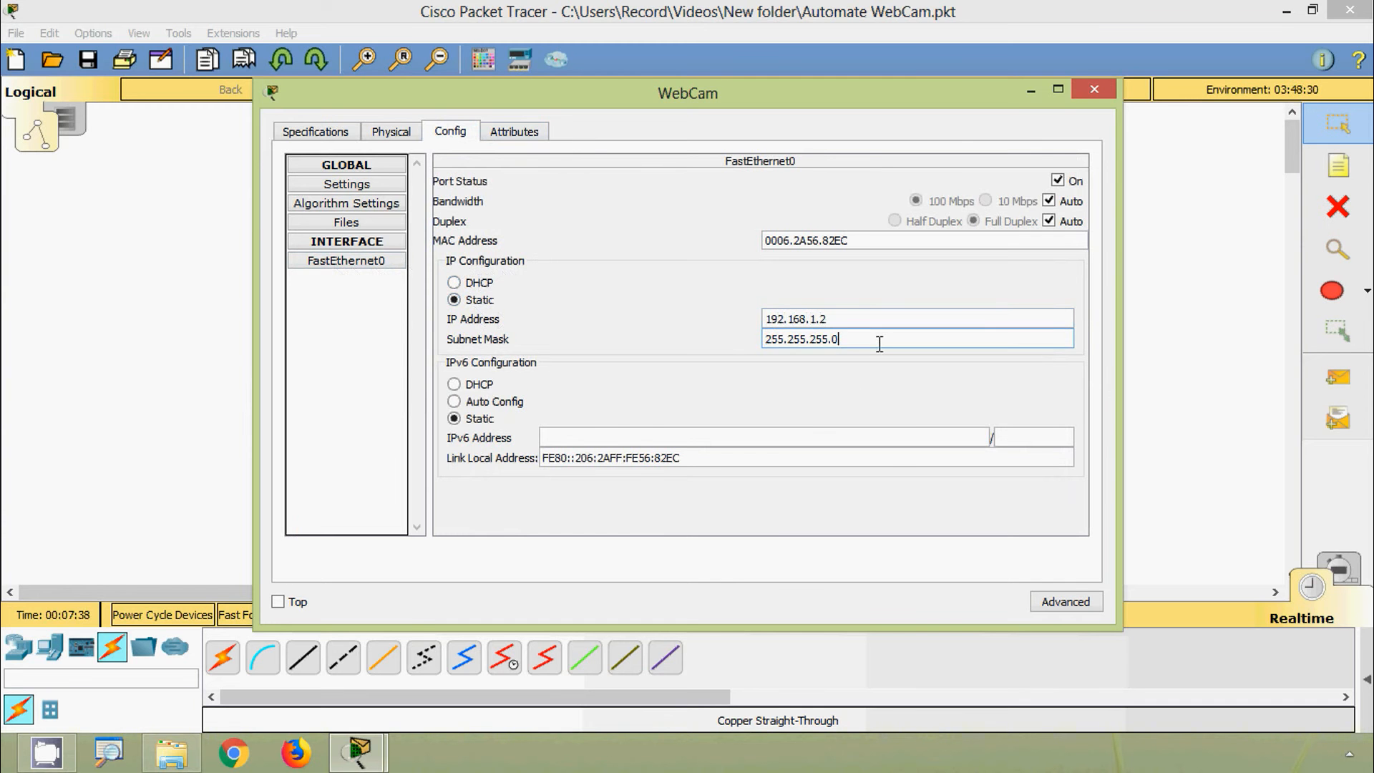
{"action": "left_click", "coordinate": [1095, 91]}
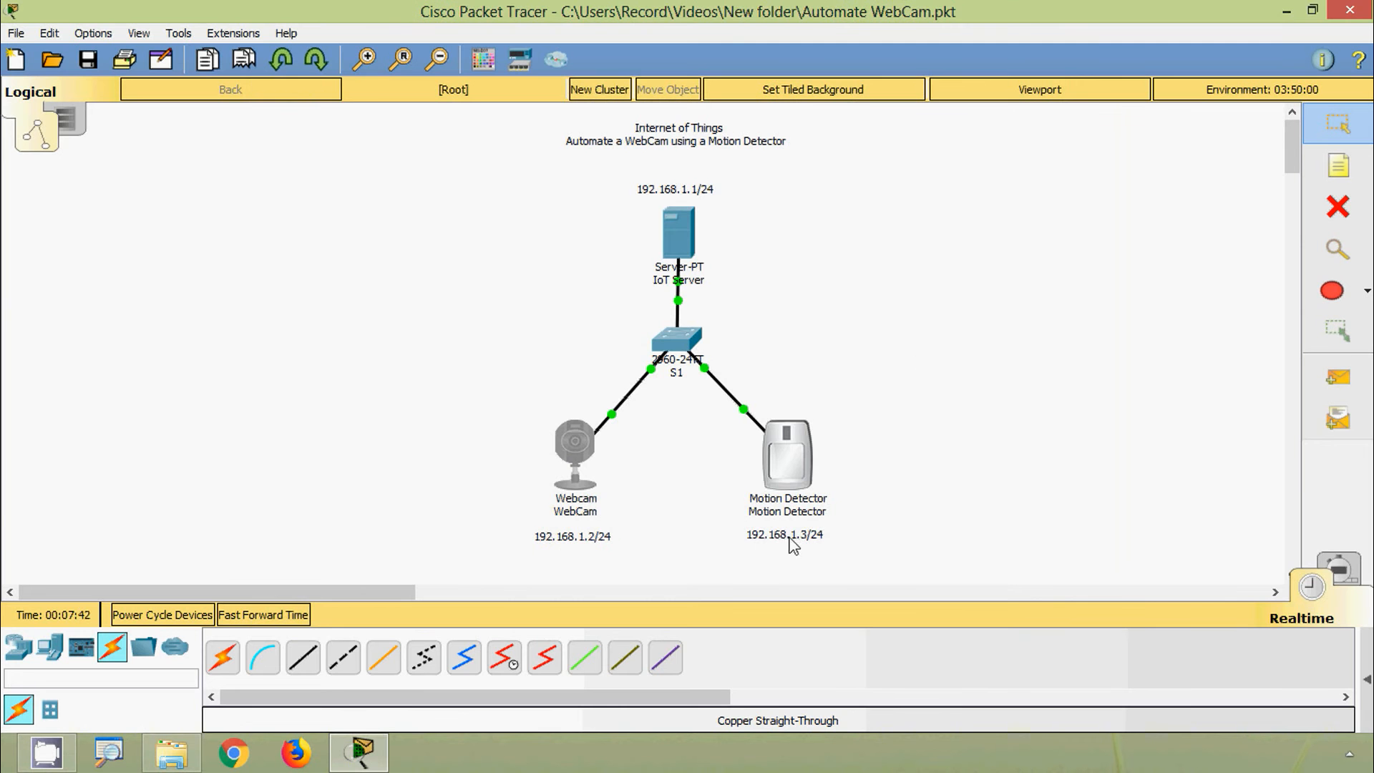
Step: Give the Motion Detector's FastEthernet0 the address 192.168.1.3 with mask 255.255.255.0
{"action": "left_click", "coordinate": [800, 472]}
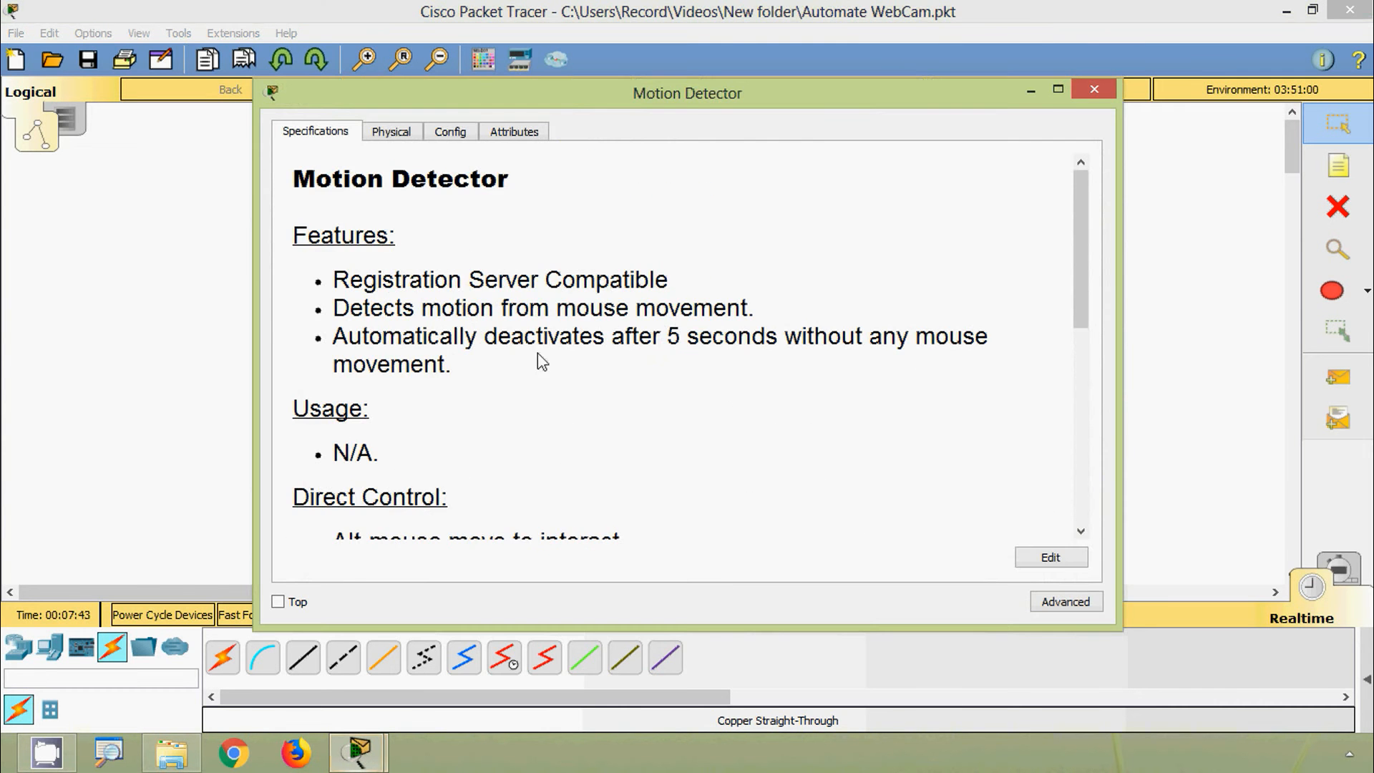
{"action": "left_click", "coordinate": [453, 133]}
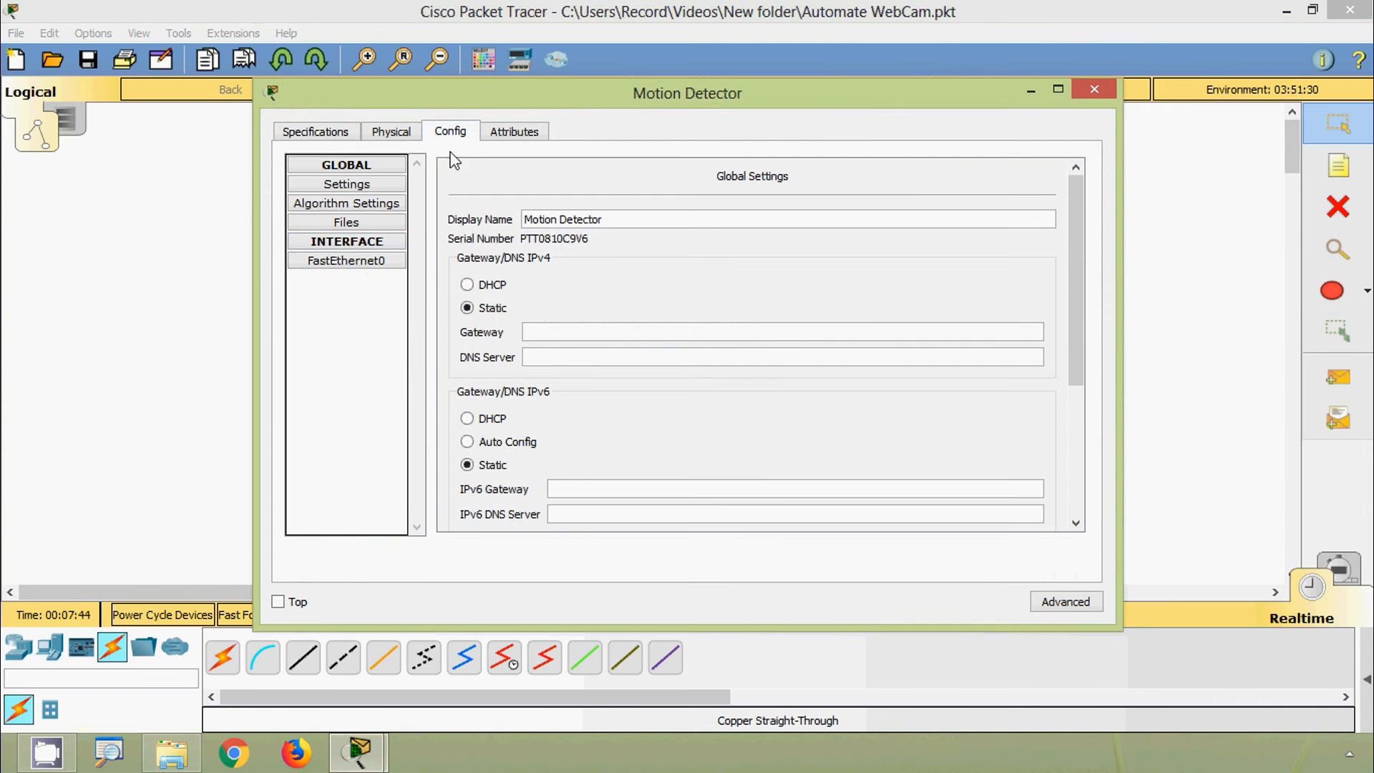
{"action": "left_click", "coordinate": [330, 262]}
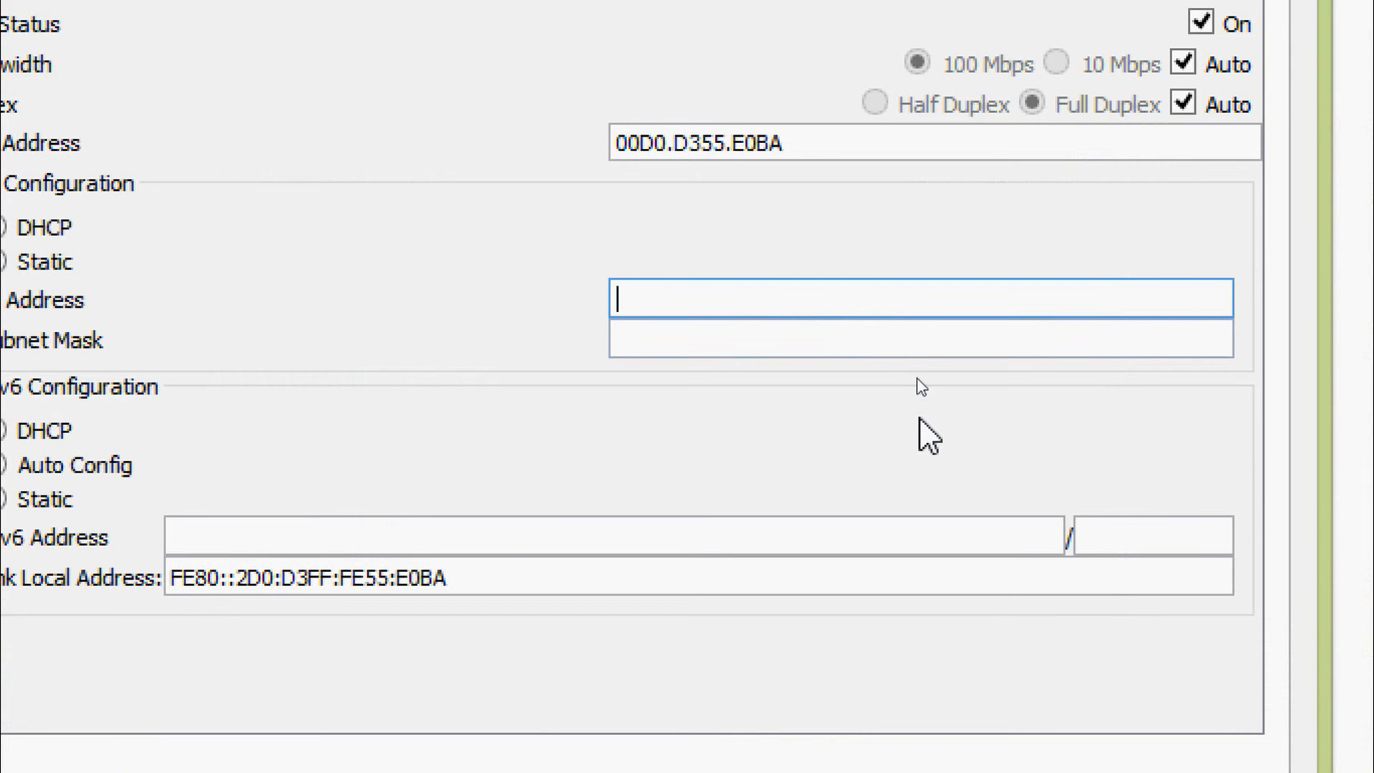
{"action": "type", "text": "192.168.1.3"}
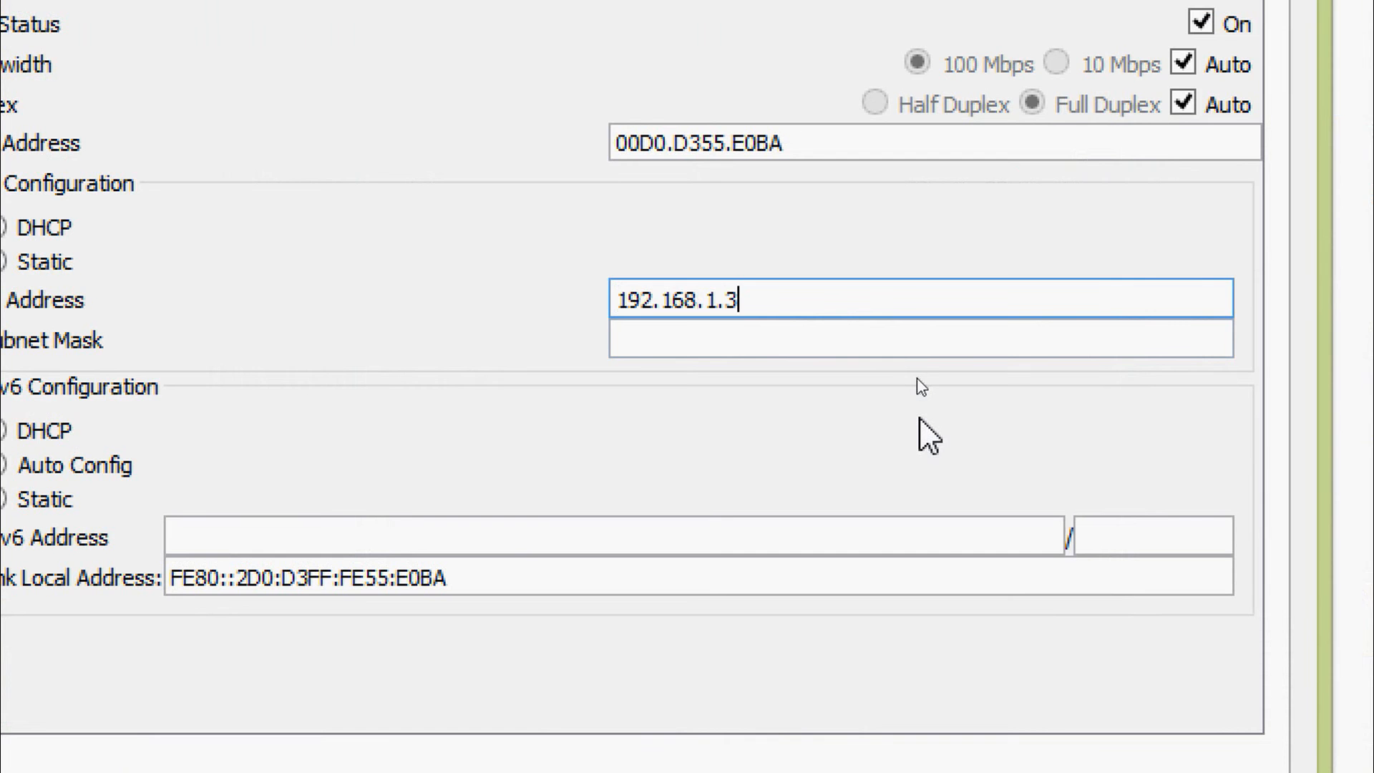
{"action": "key", "text": "Tab"}
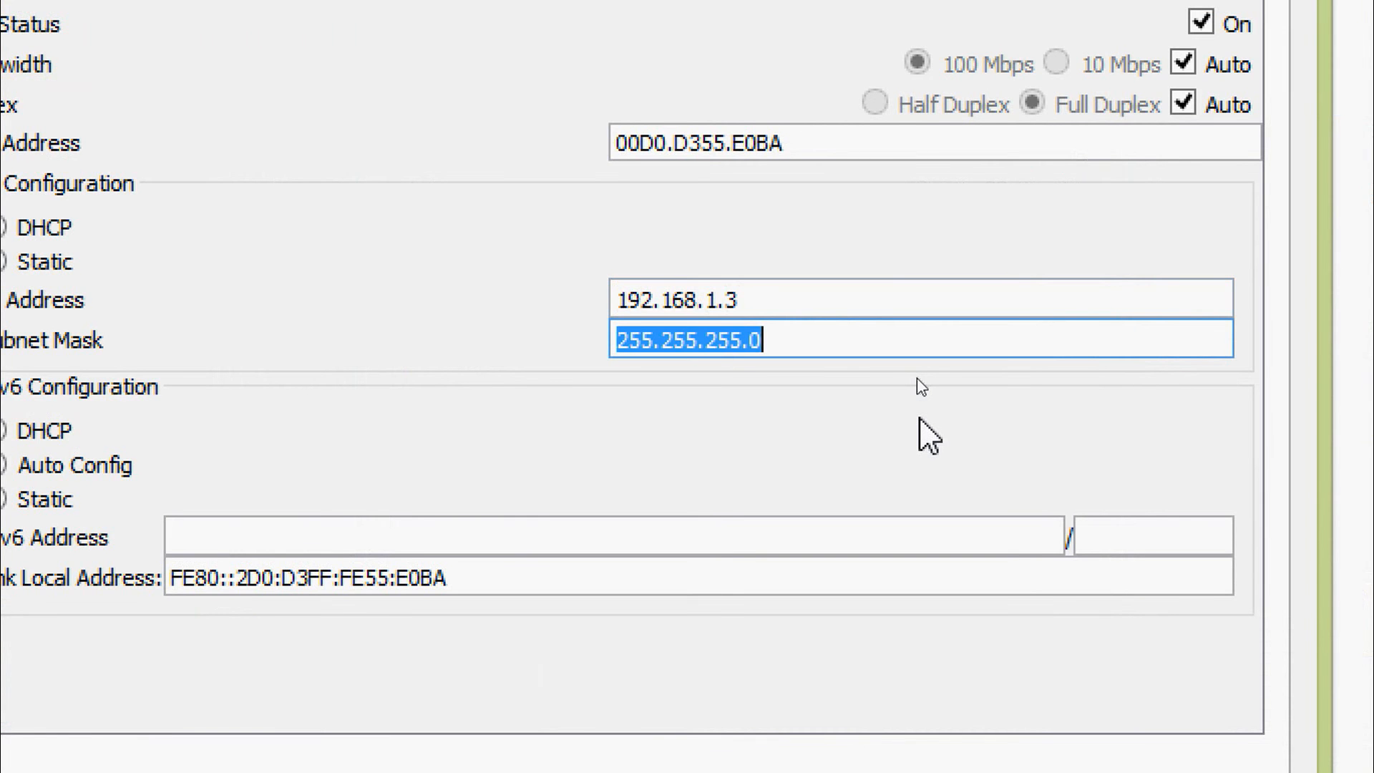
{"action": "key", "text": "Tab"}
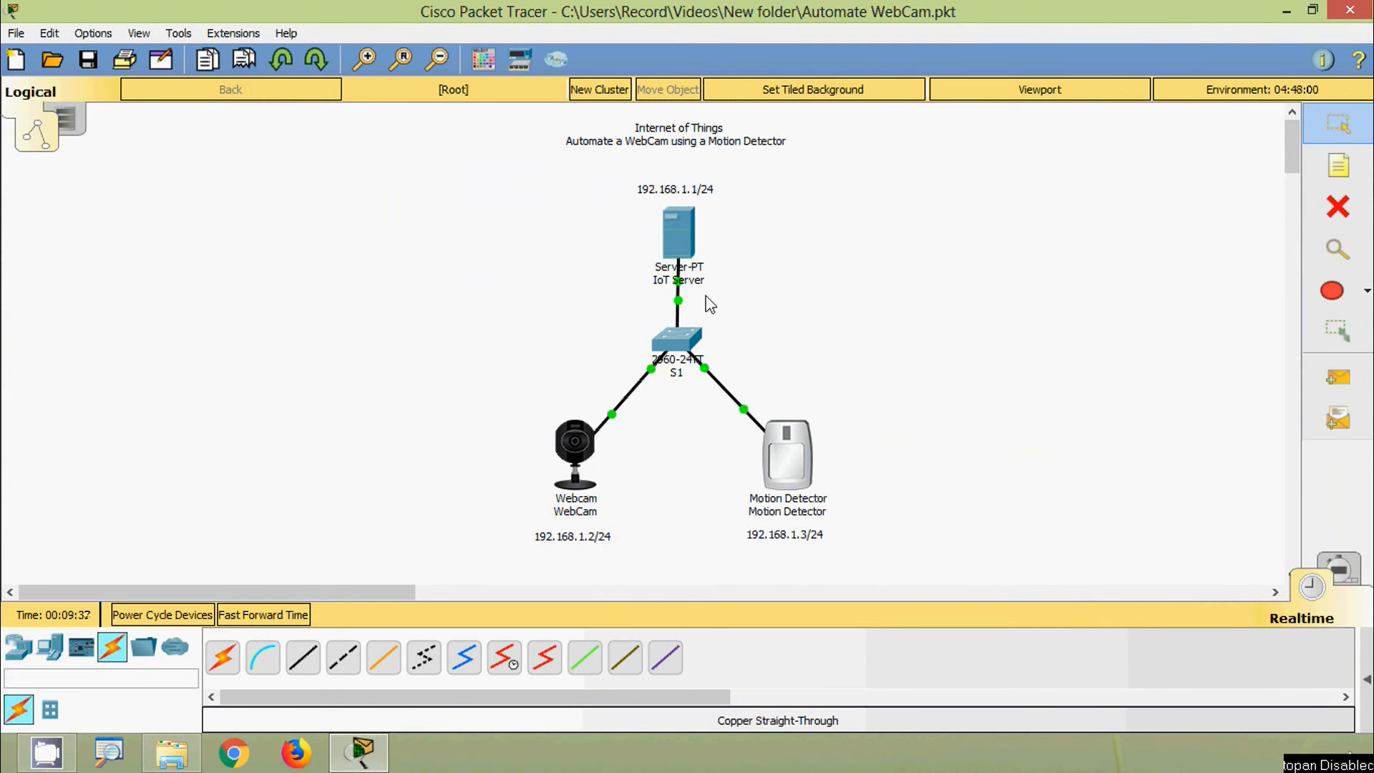
Step: Switch the IoT Server's IoT Registration Server service On, then show its Desktop applications
{"action": "left_click", "coordinate": [677, 243]}
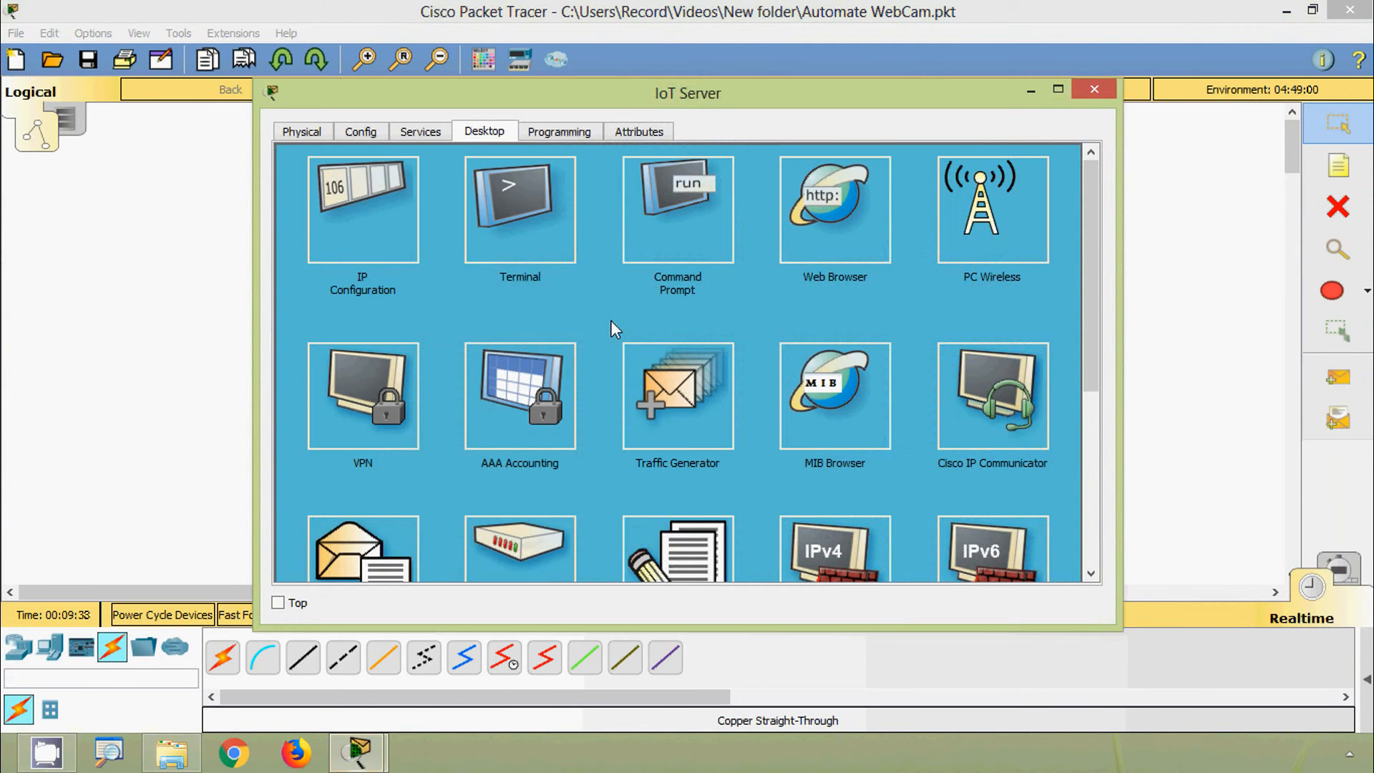
{"action": "left_click", "coordinate": [422, 138]}
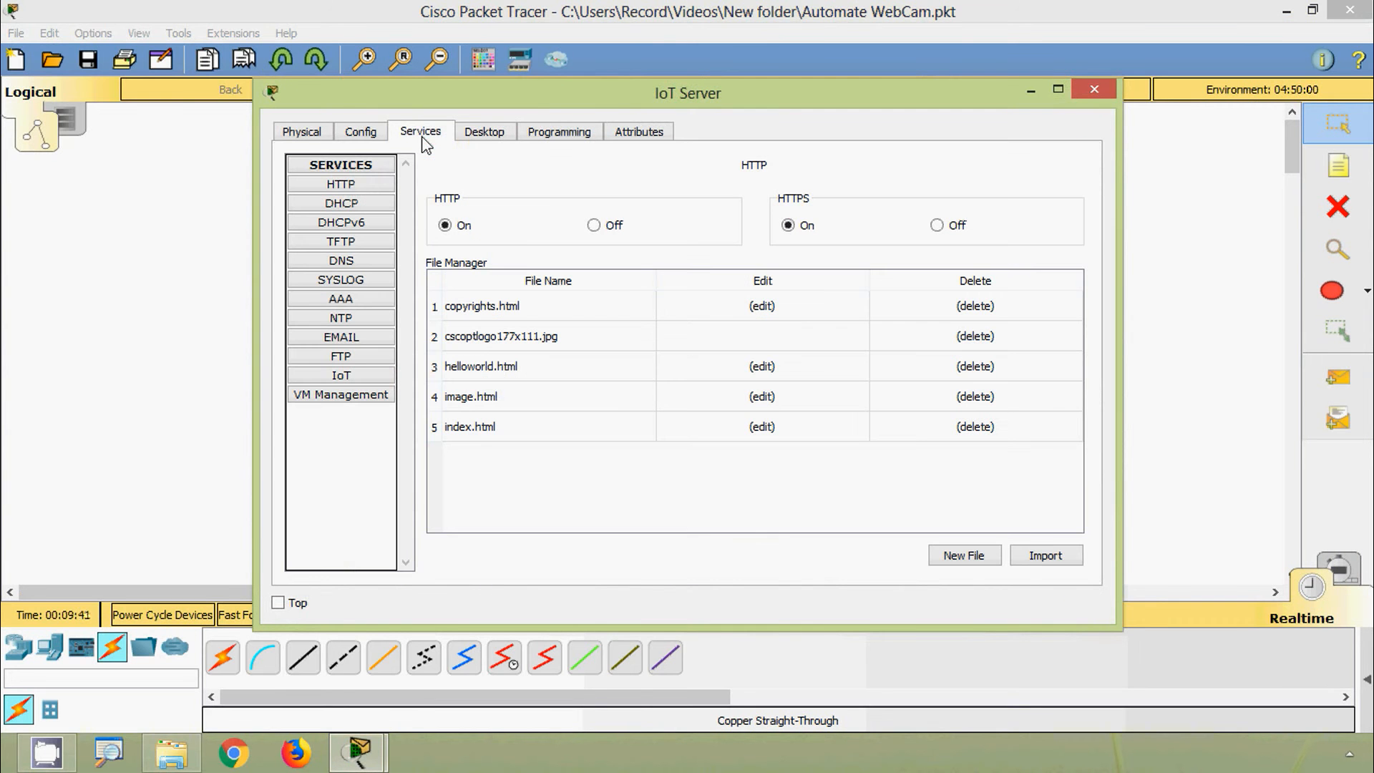
{"action": "left_click", "coordinate": [344, 379]}
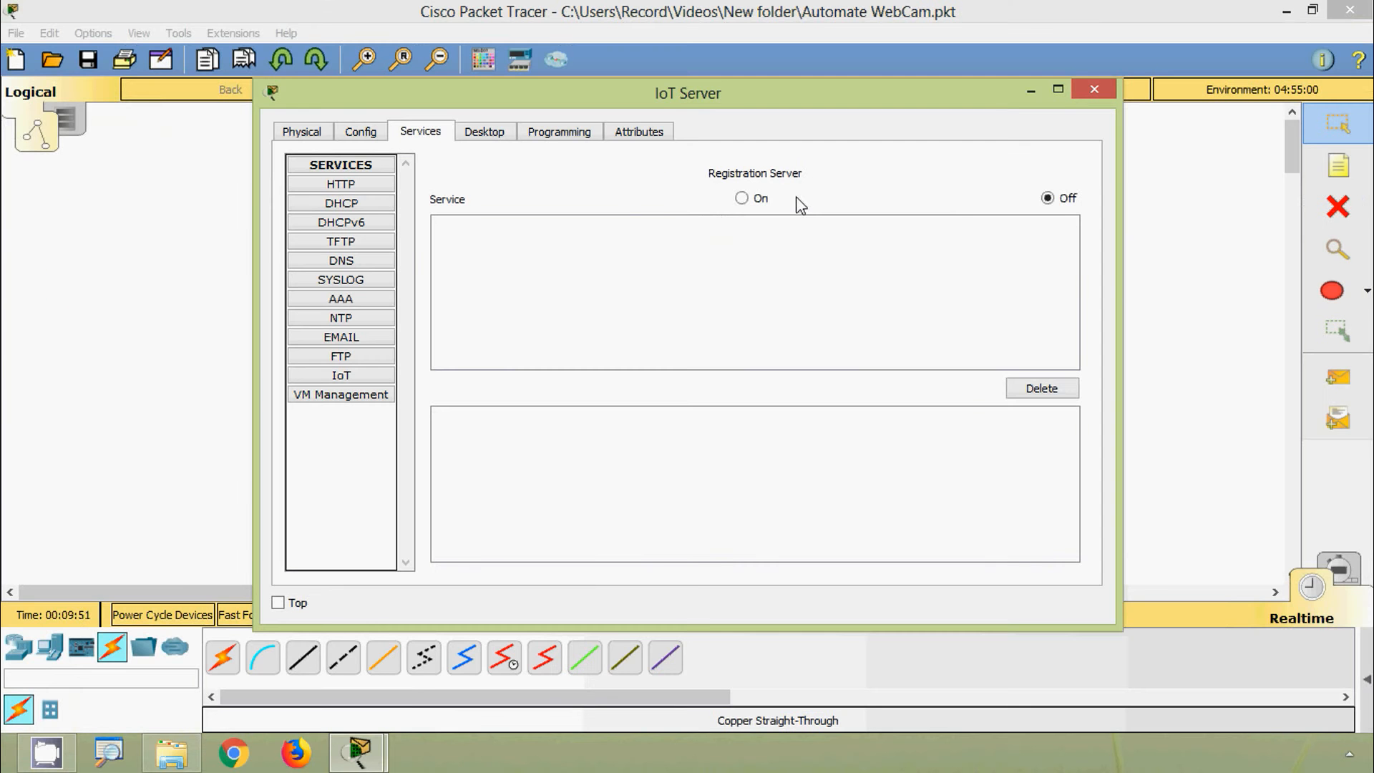
{"action": "left_click", "coordinate": [742, 198]}
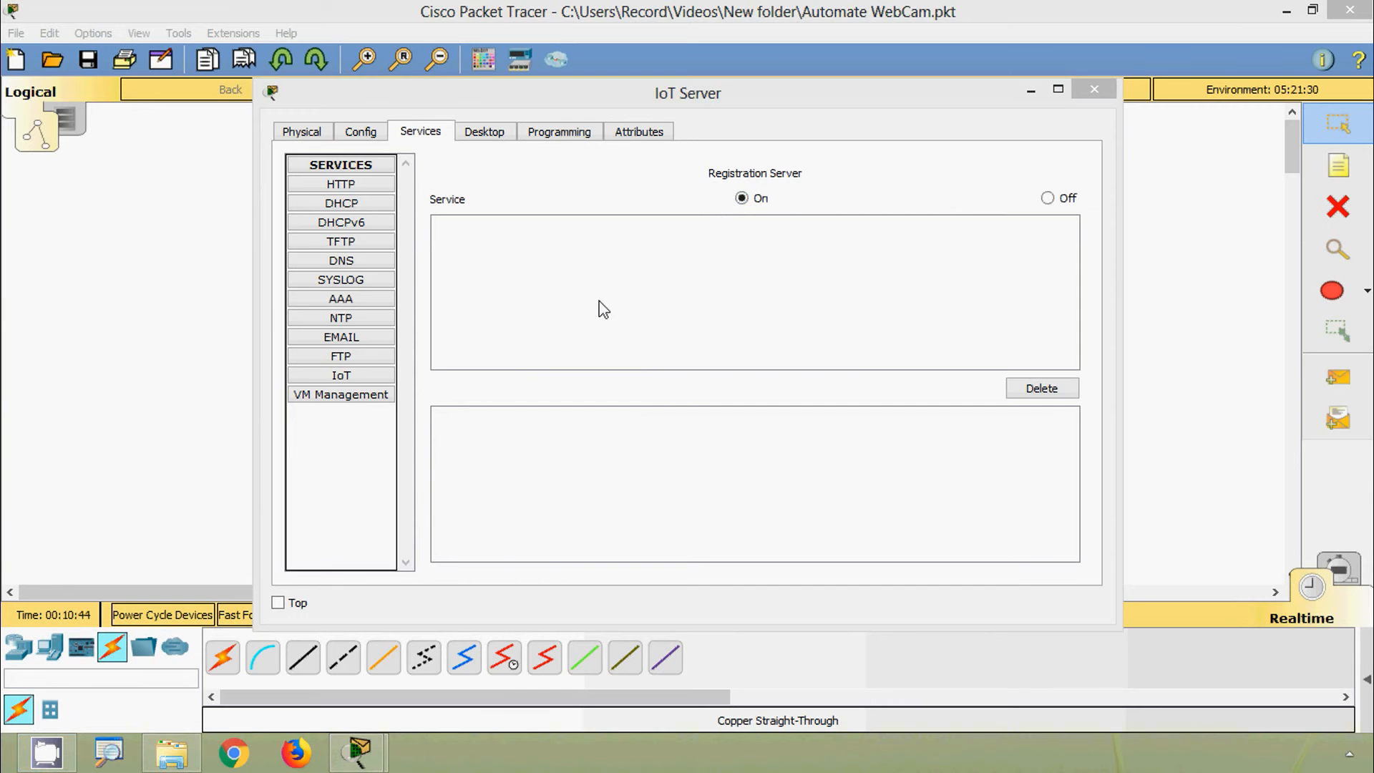
{"action": "left_click", "coordinate": [486, 134]}
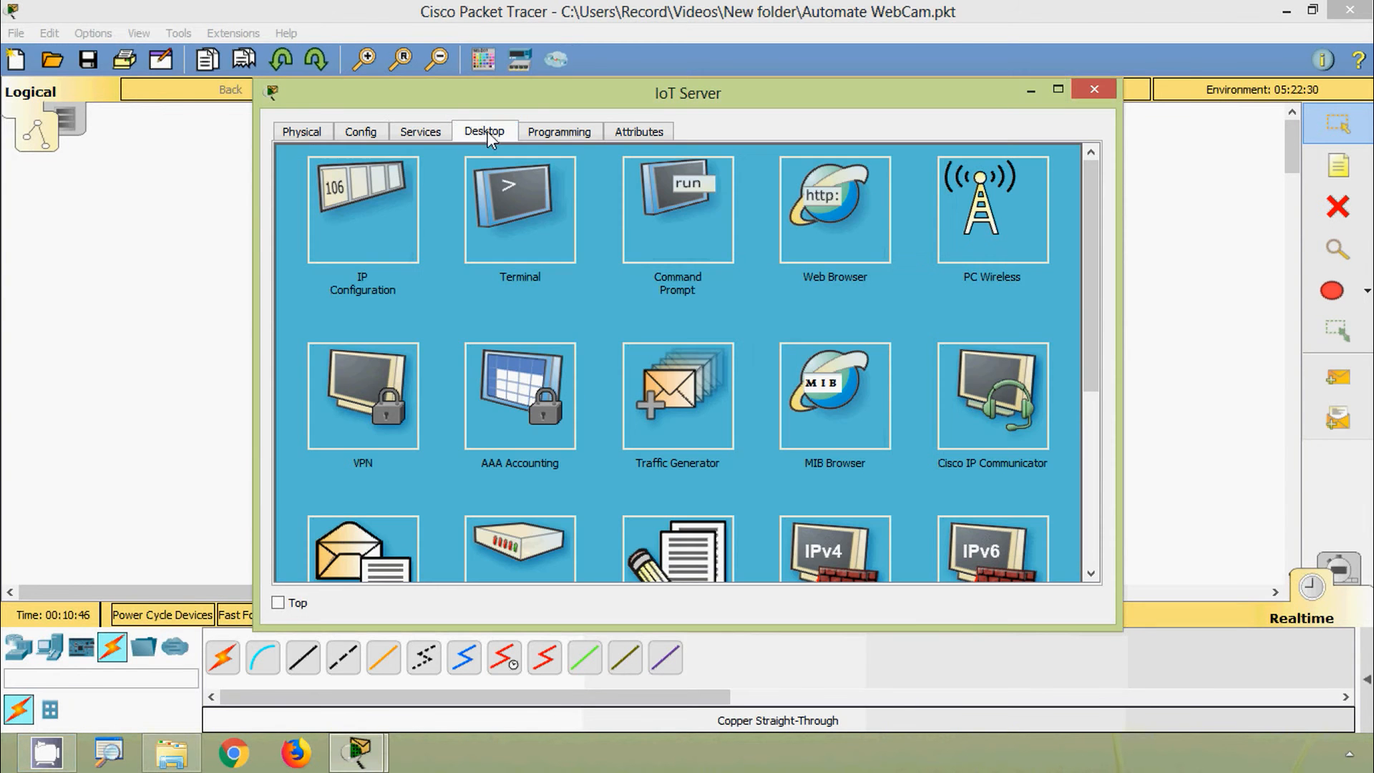
Step: Load the registration server page at 192.168.1.1 in the server's web browser
{"action": "left_click", "coordinate": [816, 256]}
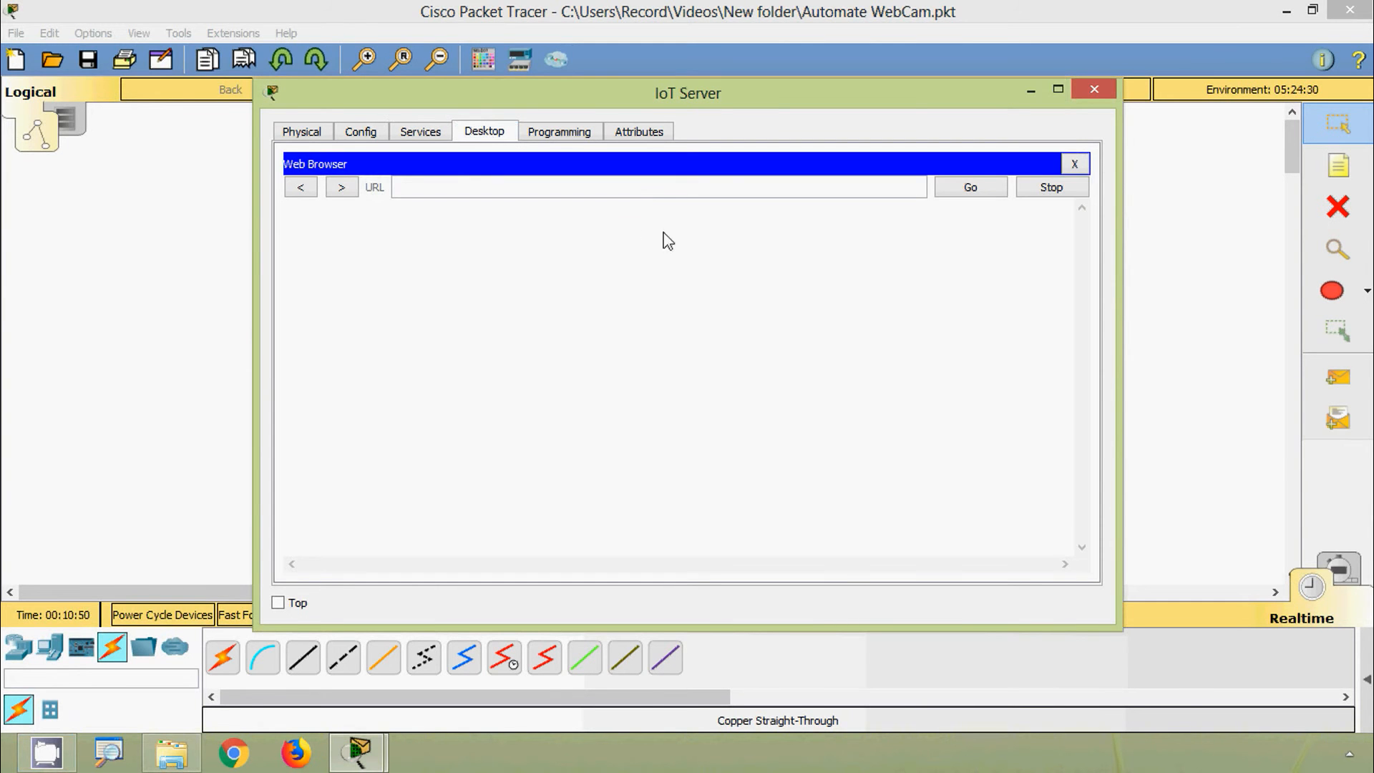
{"action": "left_click", "coordinate": [419, 189]}
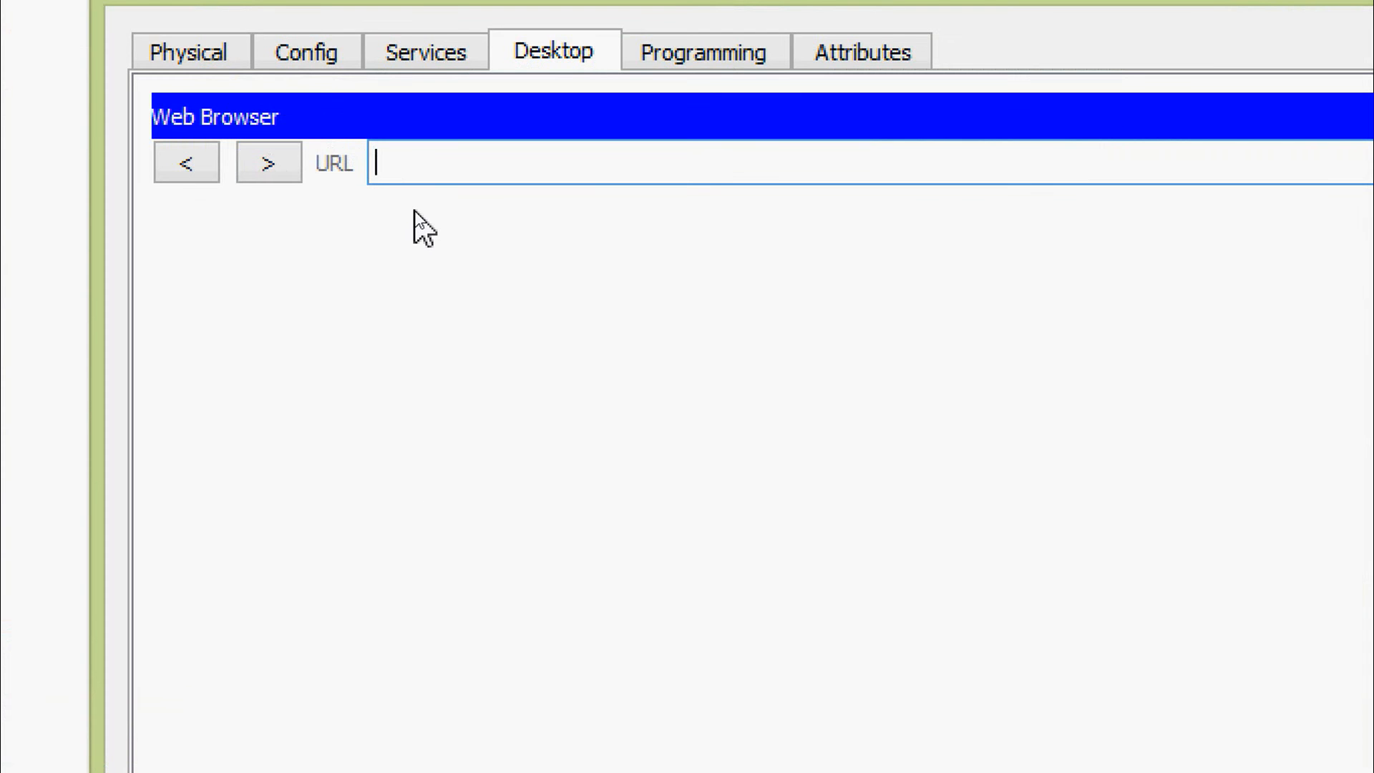
{"action": "type", "text": "192.168"}
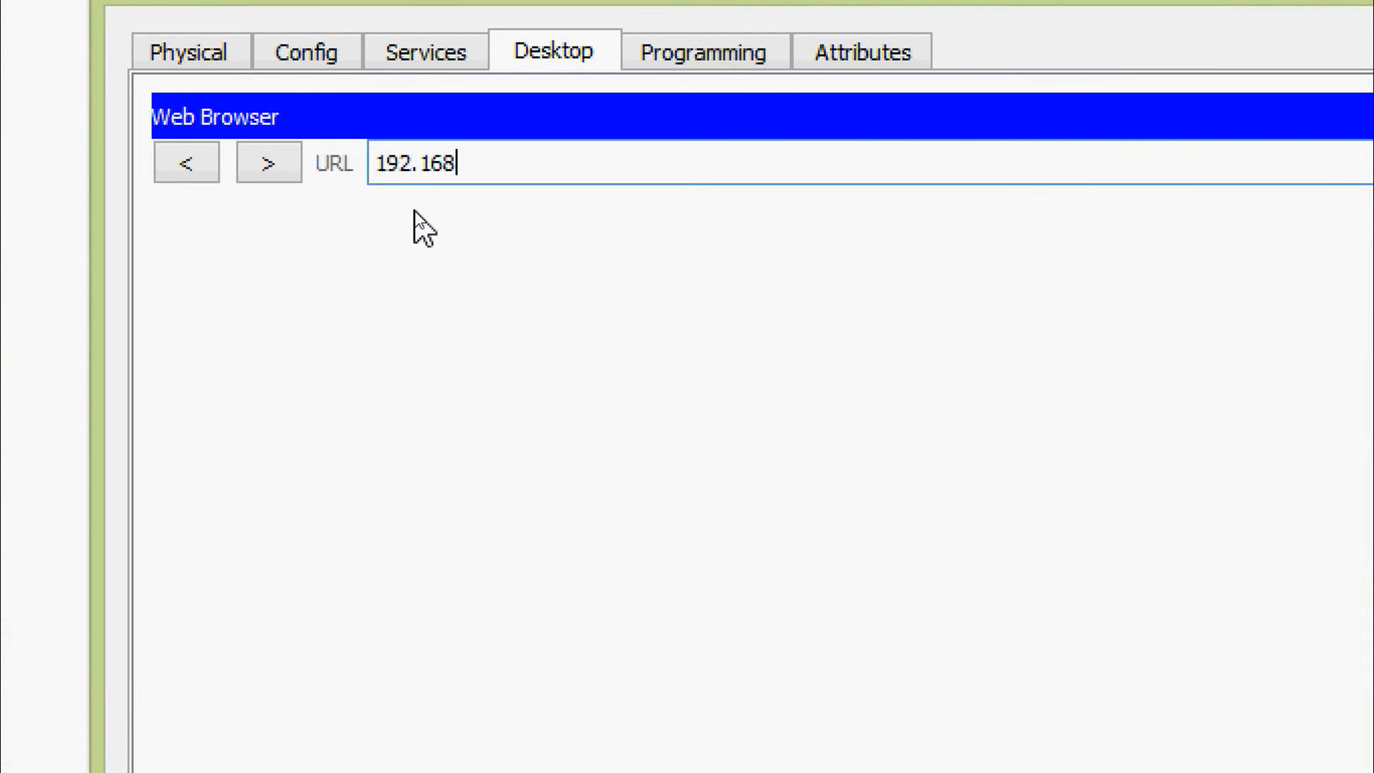
{"action": "type", "text": ".1.1"}
{"action": "key", "text": "Return"}
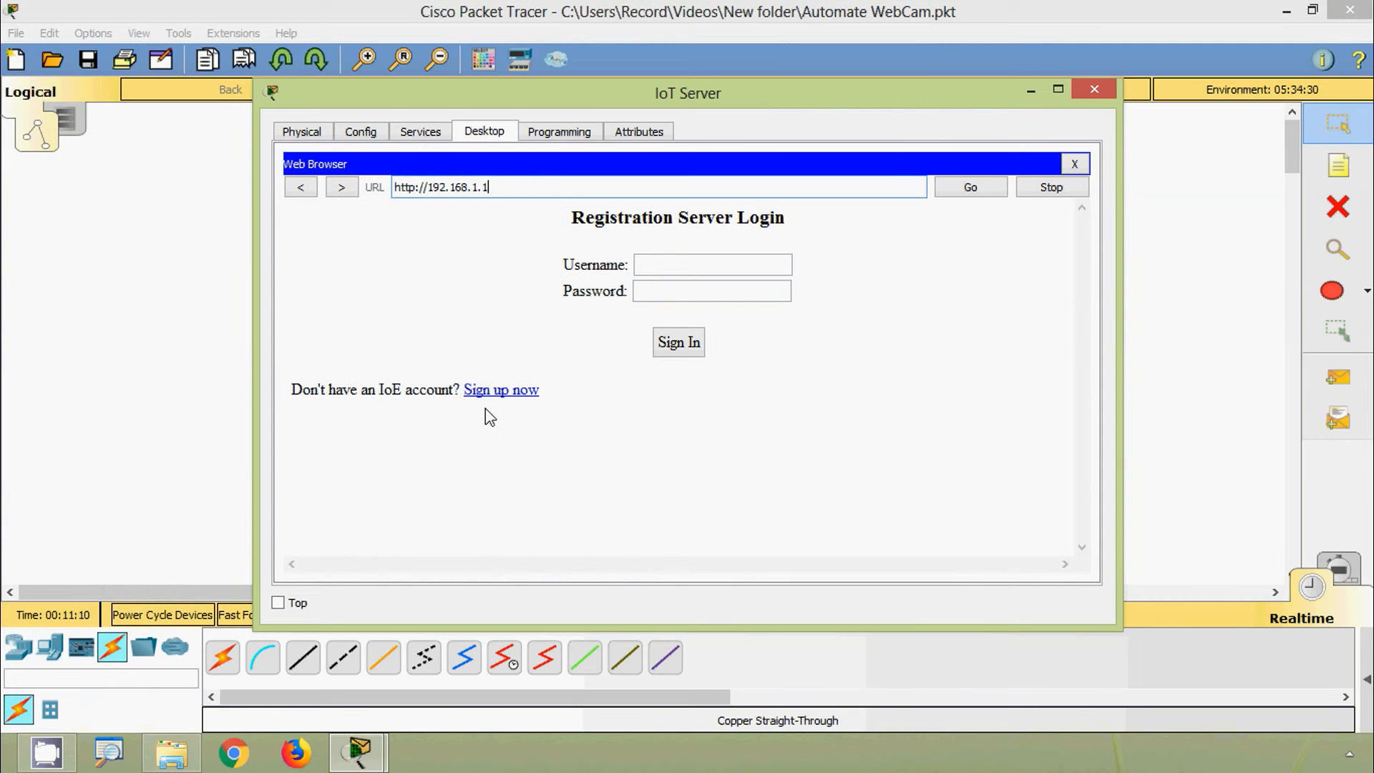
Step: Sign up a new account with username 'admin' and a password, reaching the Devices page
{"action": "left_click", "coordinate": [503, 394]}
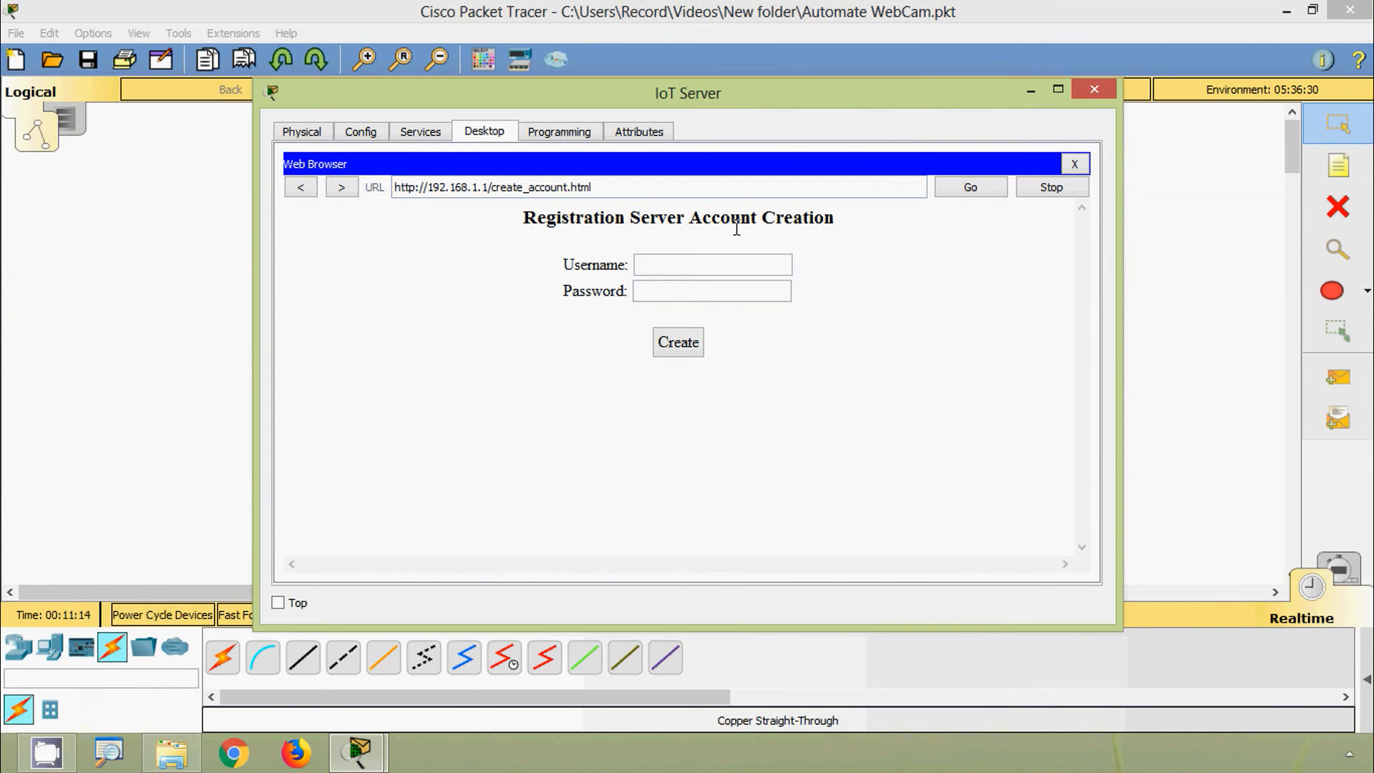
{"action": "left_click", "coordinate": [684, 264]}
{"action": "type", "text": "admin"}
{"action": "left_click", "coordinate": [758, 292]}
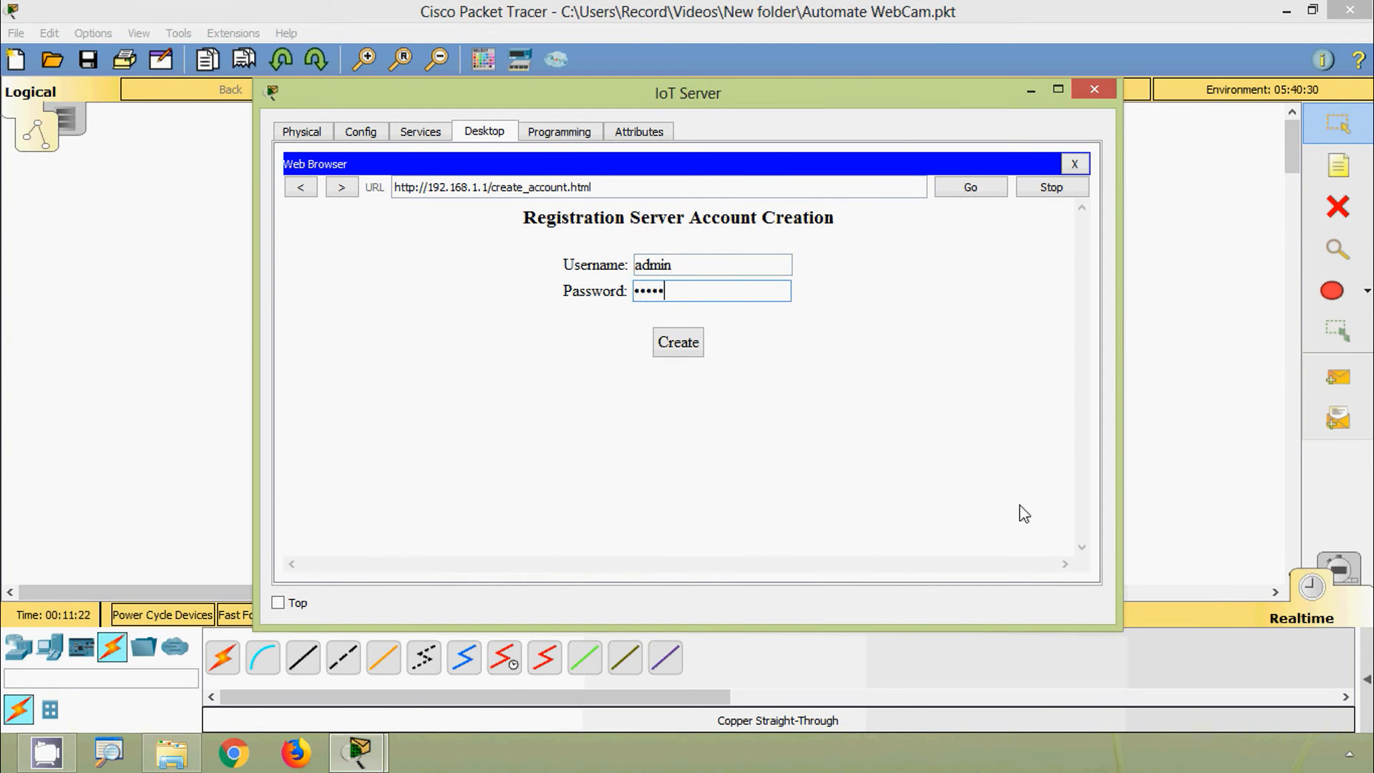
{"action": "left_click", "coordinate": [685, 346]}
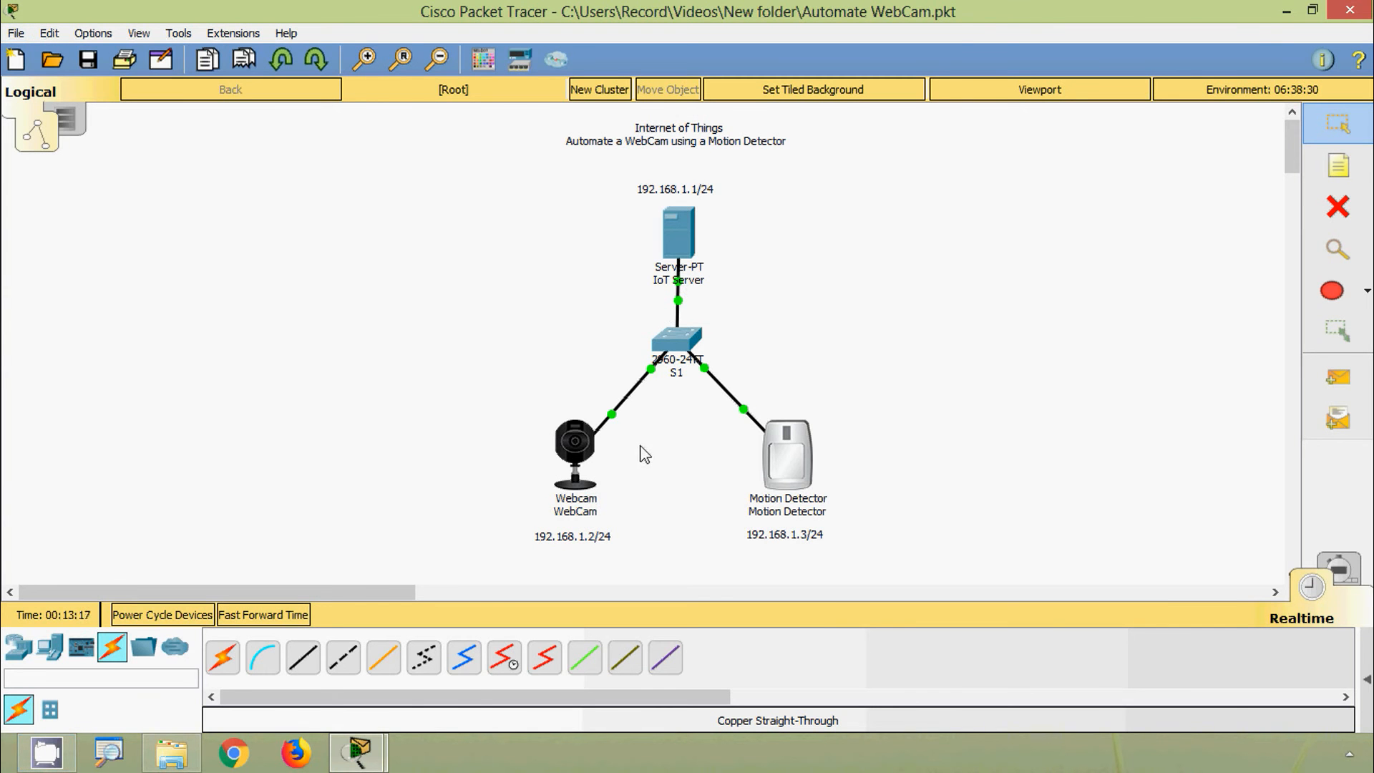
Step: Open the WebCam's configuration and switch it to Remote Server mode
{"action": "left_click", "coordinate": [585, 454]}
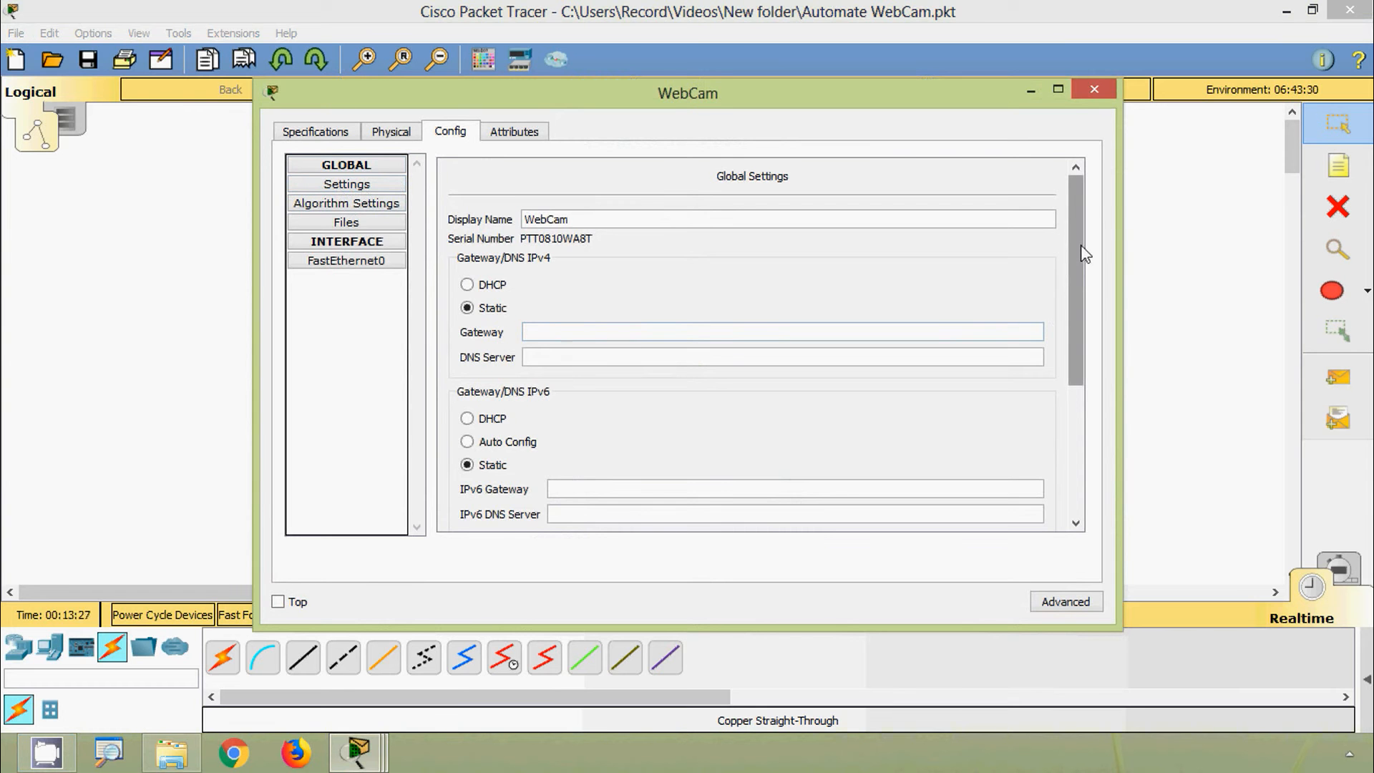
{"action": "left_click_drag", "start_coordinate": [1085, 254], "coordinate": [1077, 380]}
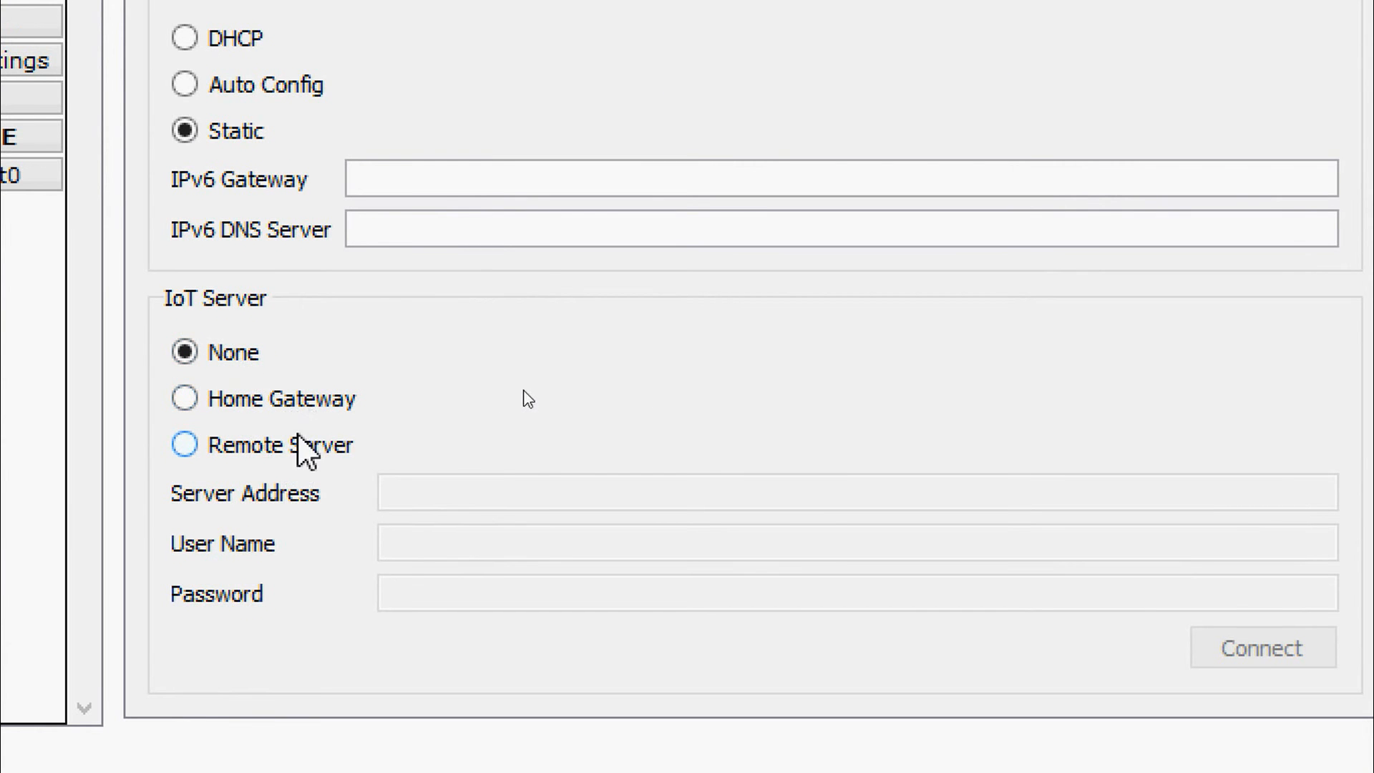
{"action": "left_click", "coordinate": [188, 451]}
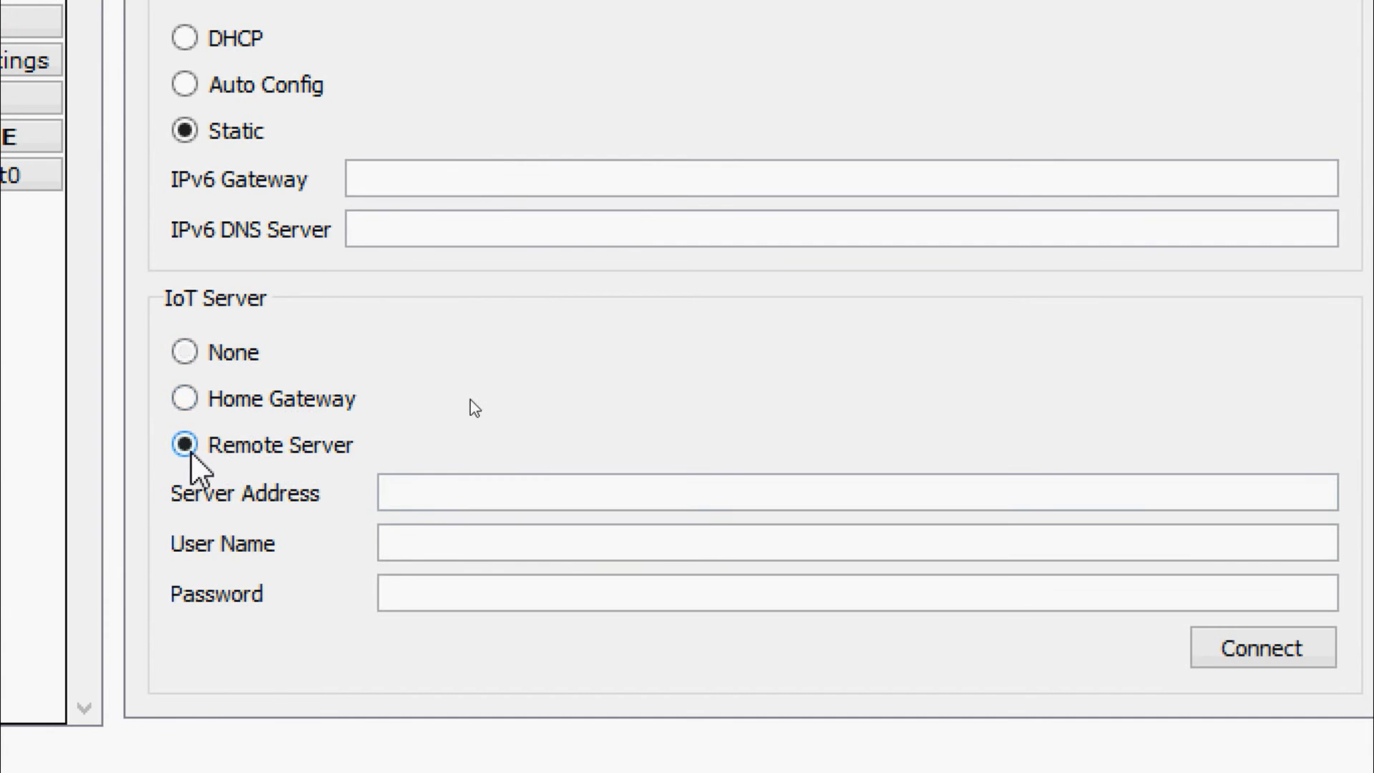
Step: Connect the WebCam to server 192.168.1.1 with the account username and password, then close it
{"action": "left_click", "coordinate": [427, 495]}
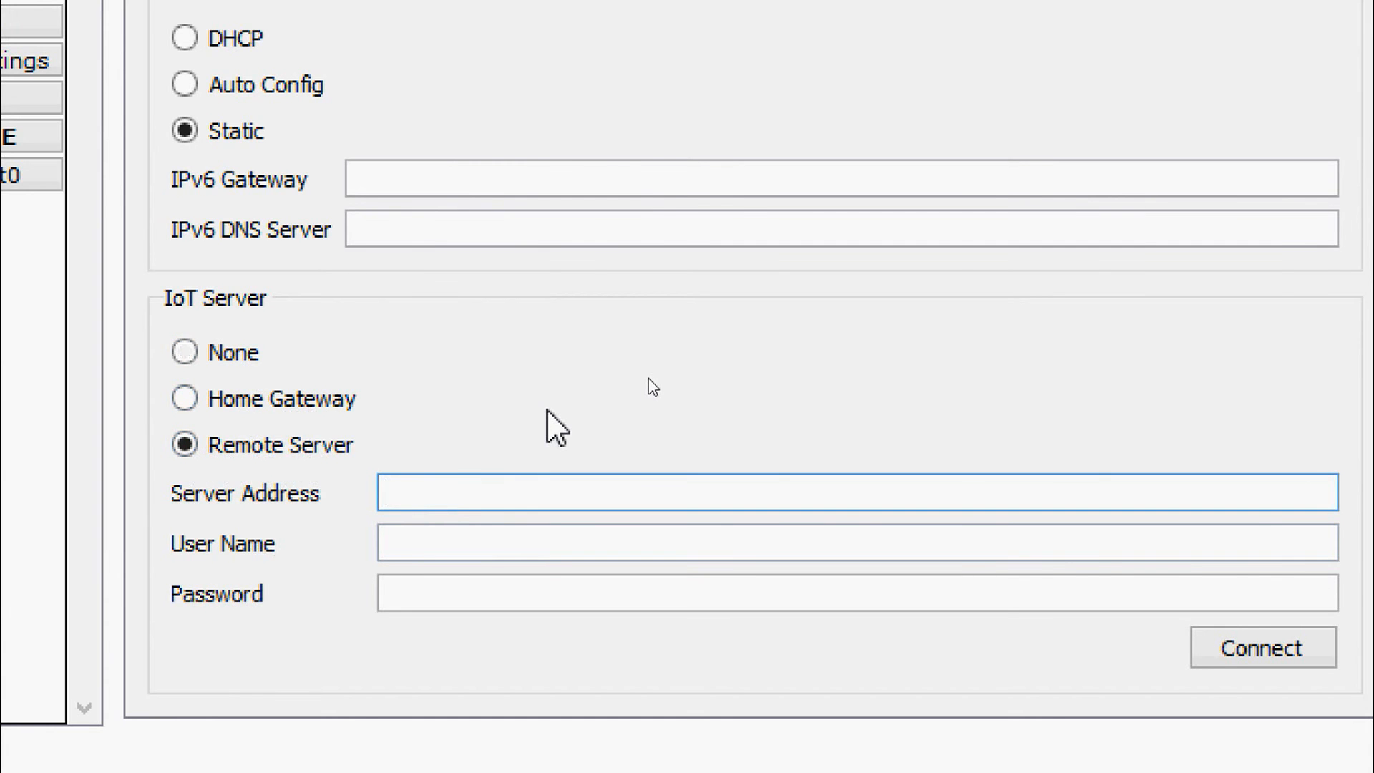
{"action": "type", "text": "192.168.1.1"}
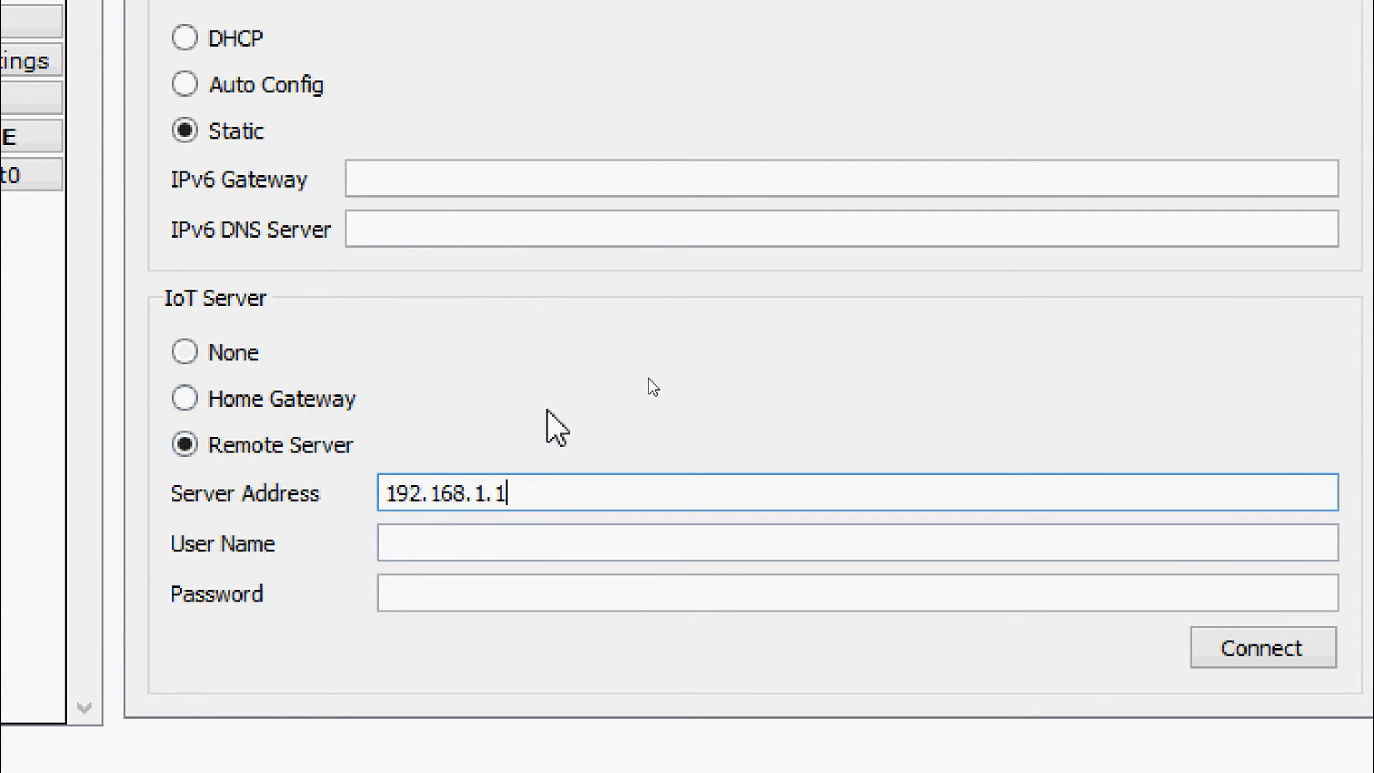
{"action": "left_click", "coordinate": [533, 542]}
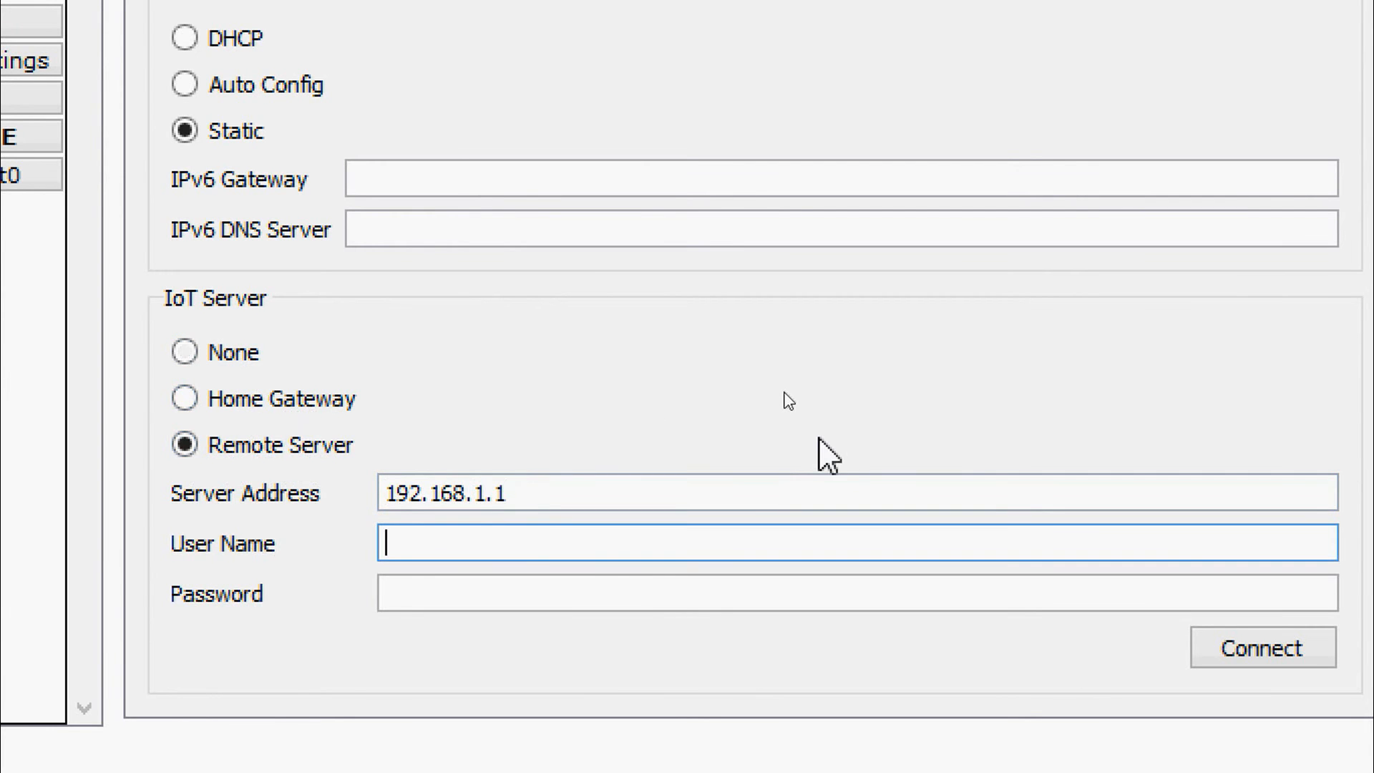
{"action": "type", "text": "admin"}
{"action": "key", "text": "Tab"}
{"action": "type", "text": "cisco"}
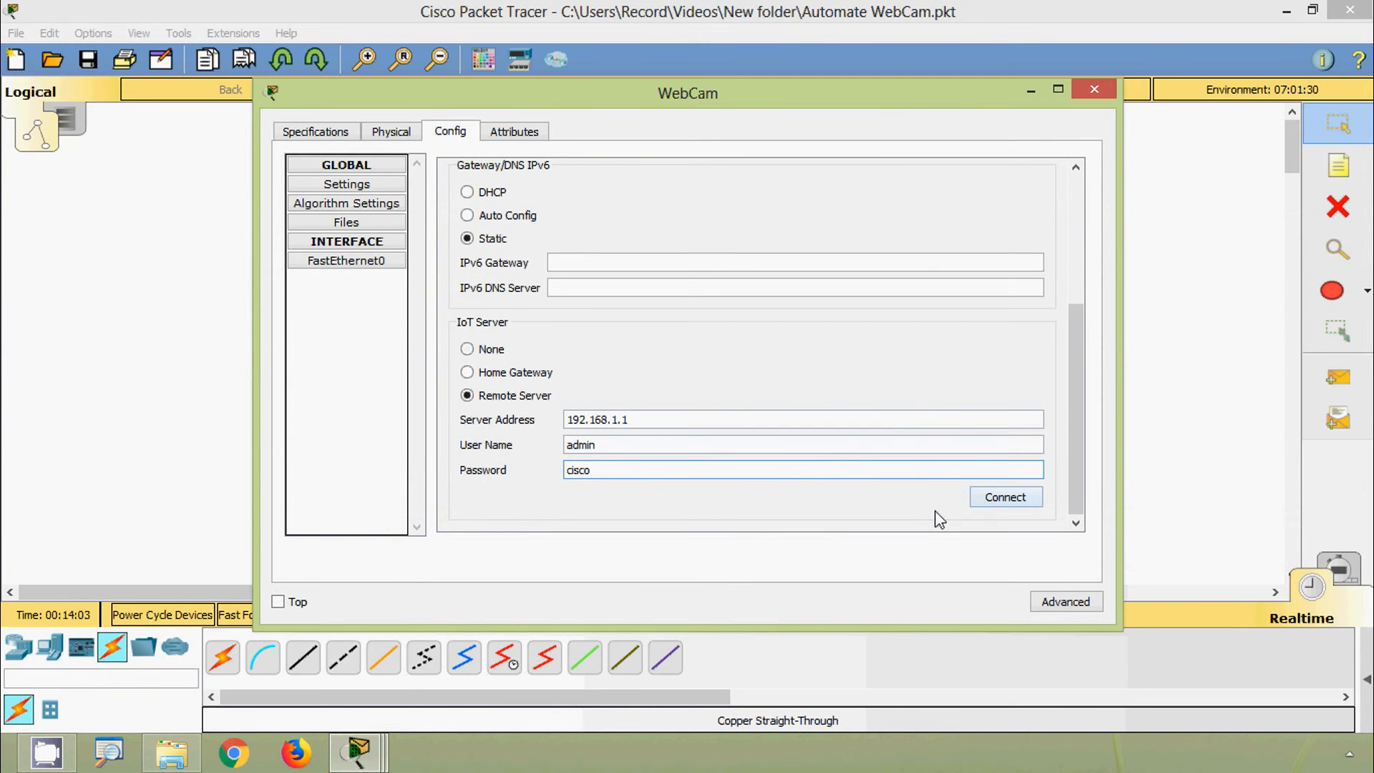
{"action": "left_click", "coordinate": [988, 503]}
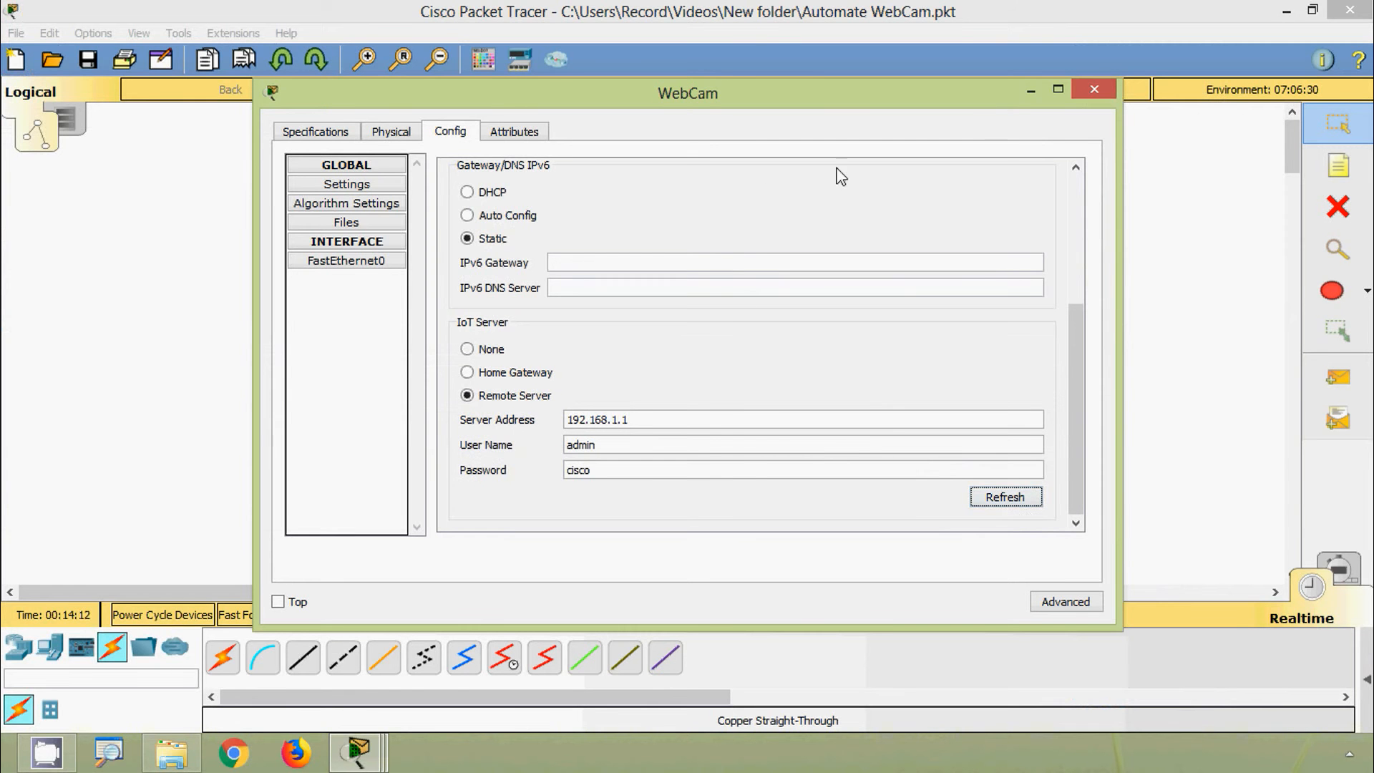
{"action": "left_click", "coordinate": [1083, 100]}
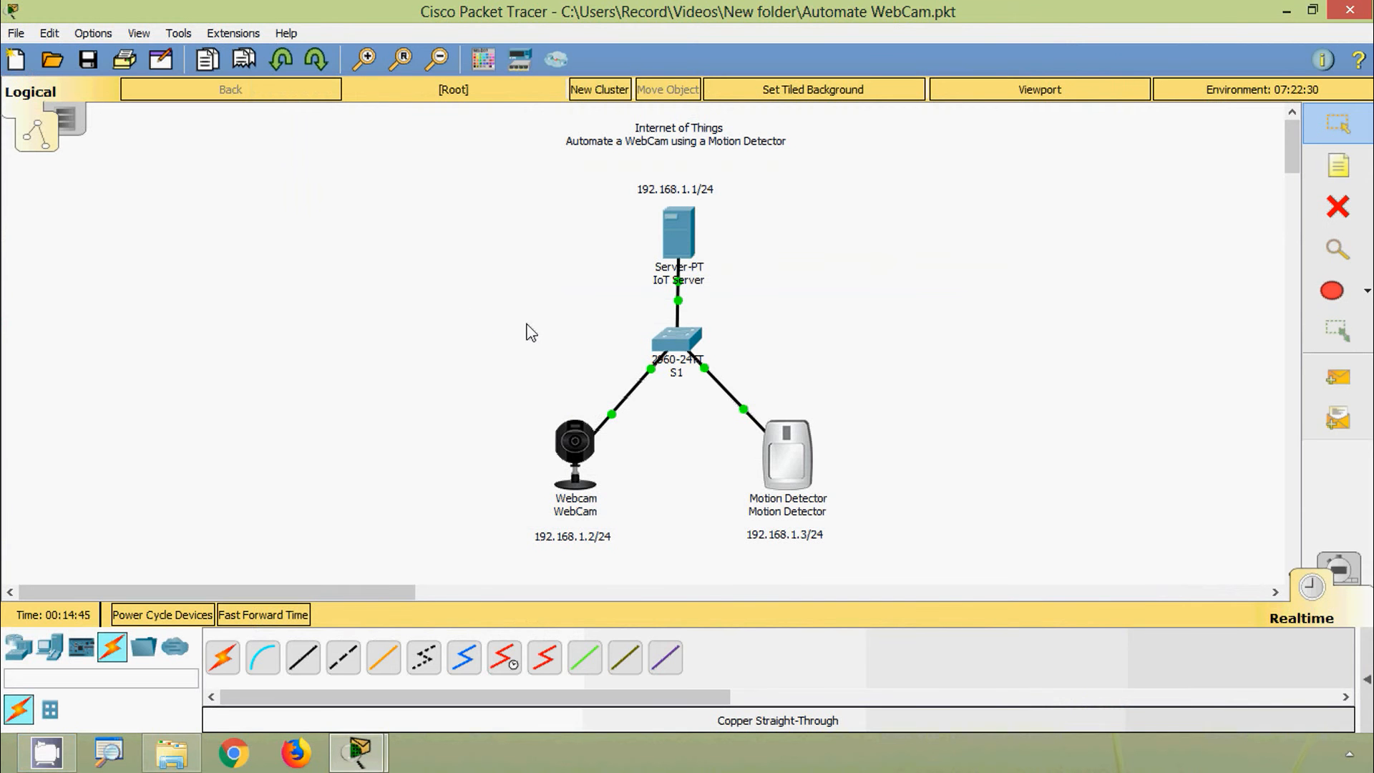
{"action": "left_click", "coordinate": [684, 236]}
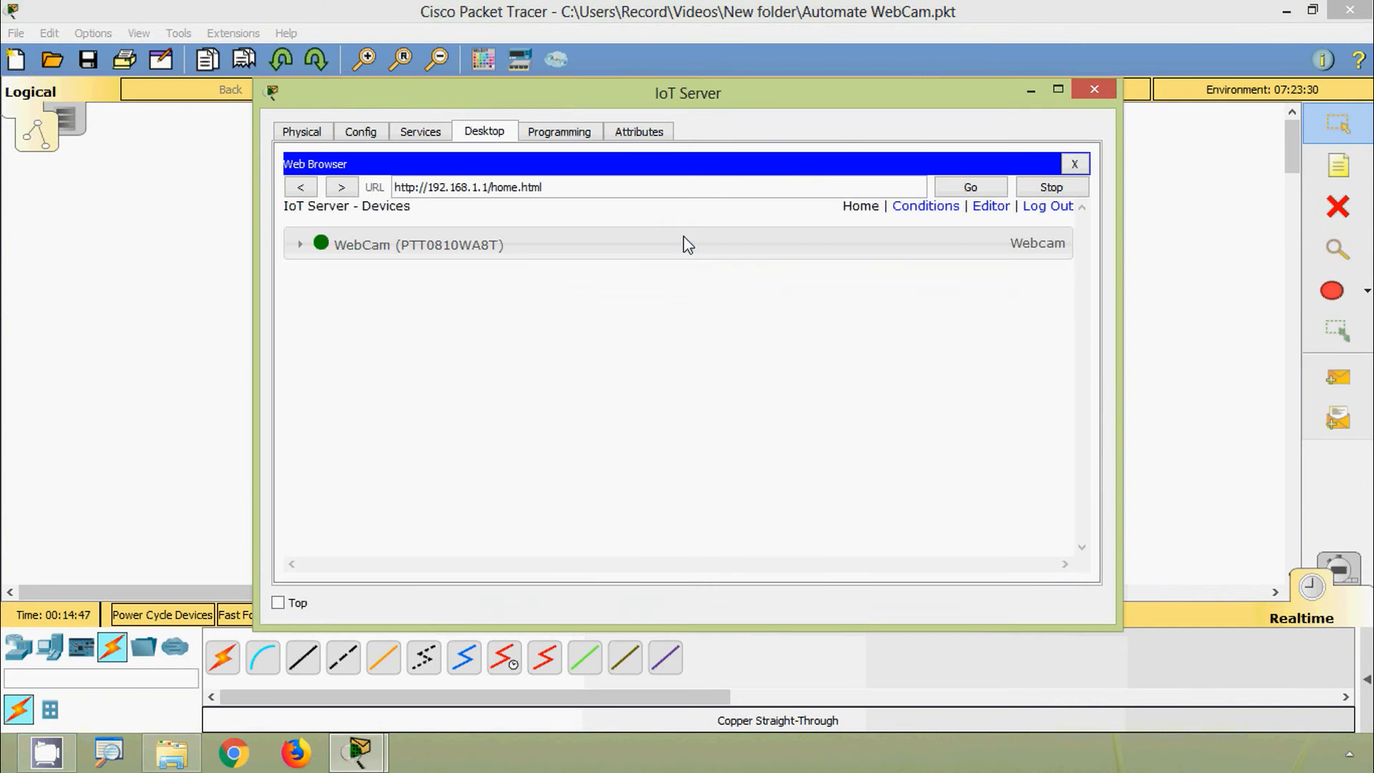
{"action": "left_click_drag", "start_coordinate": [475, 103], "coordinate": [509, 86]}
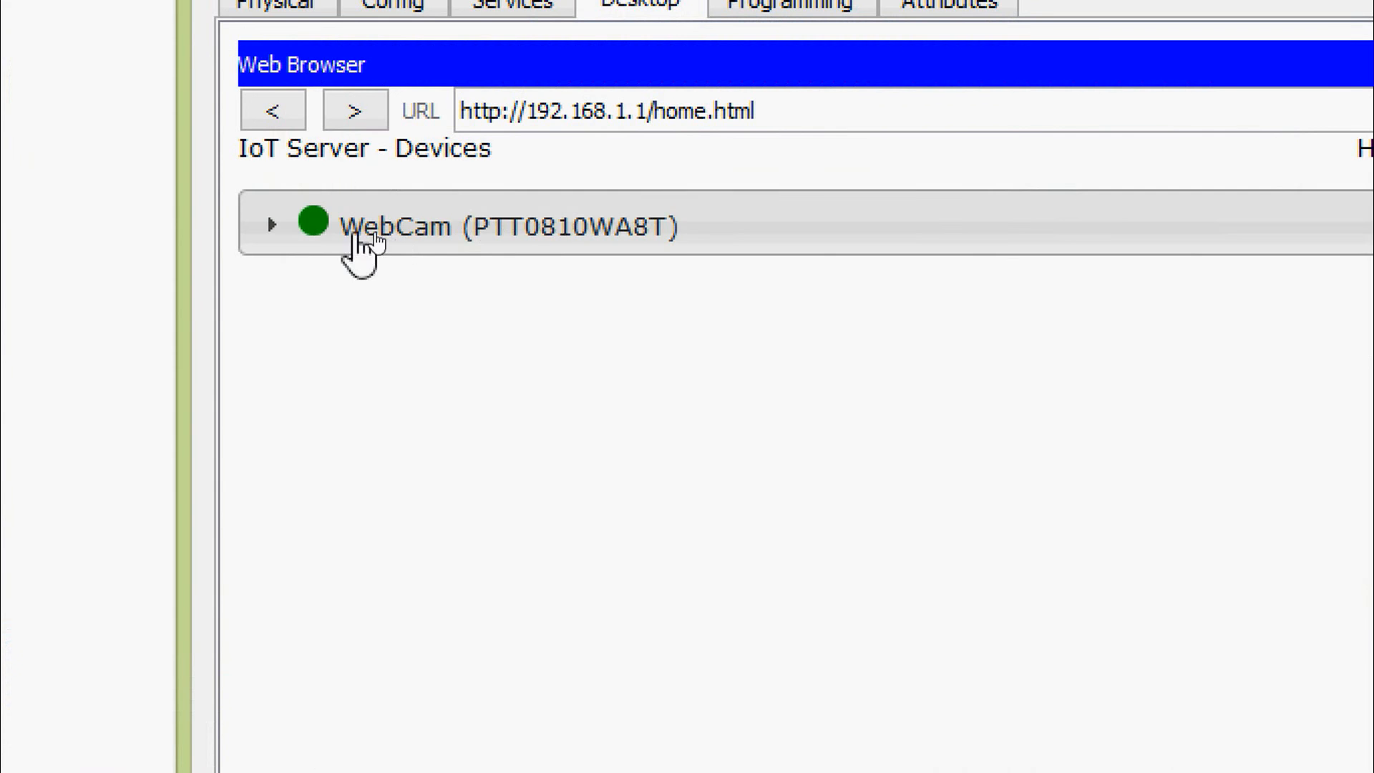
{"action": "left_click", "coordinate": [394, 236]}
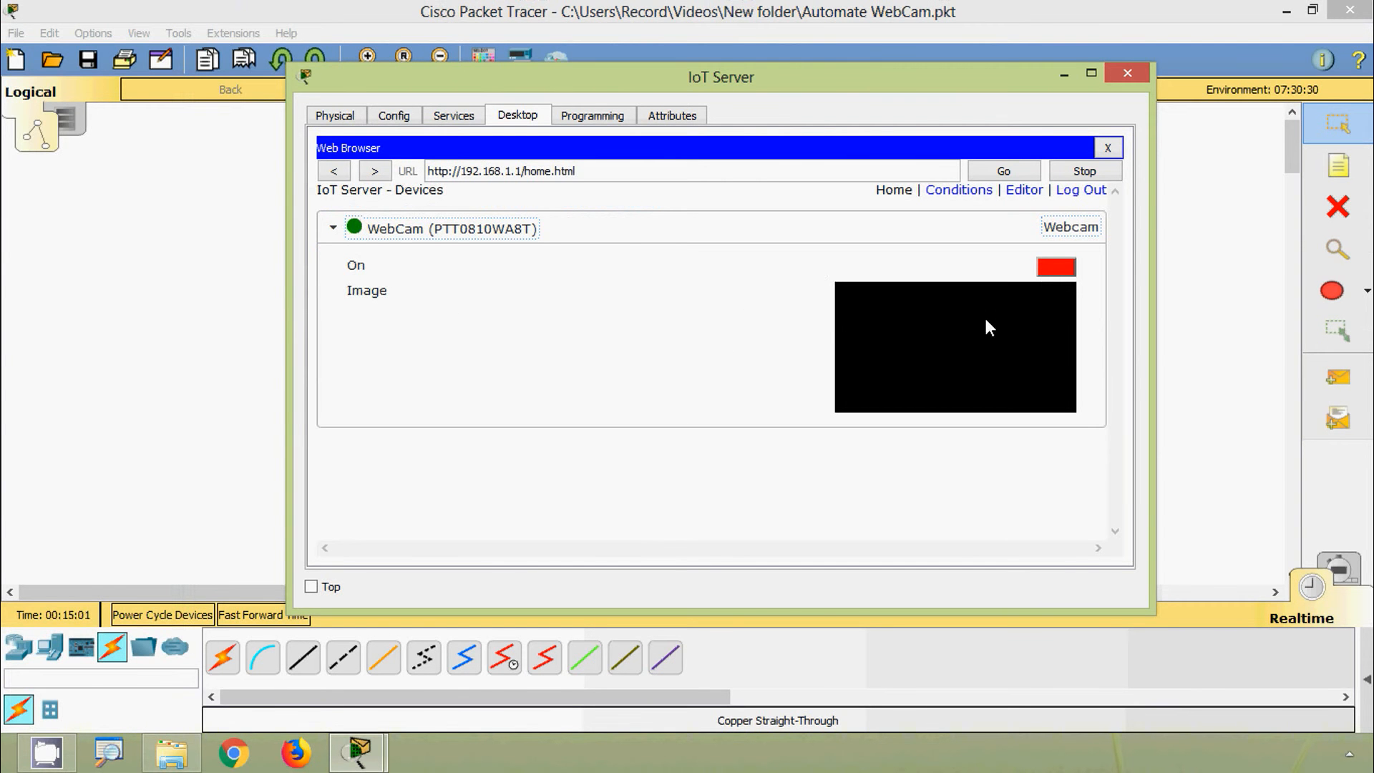
{"action": "left_click", "coordinate": [1071, 271]}
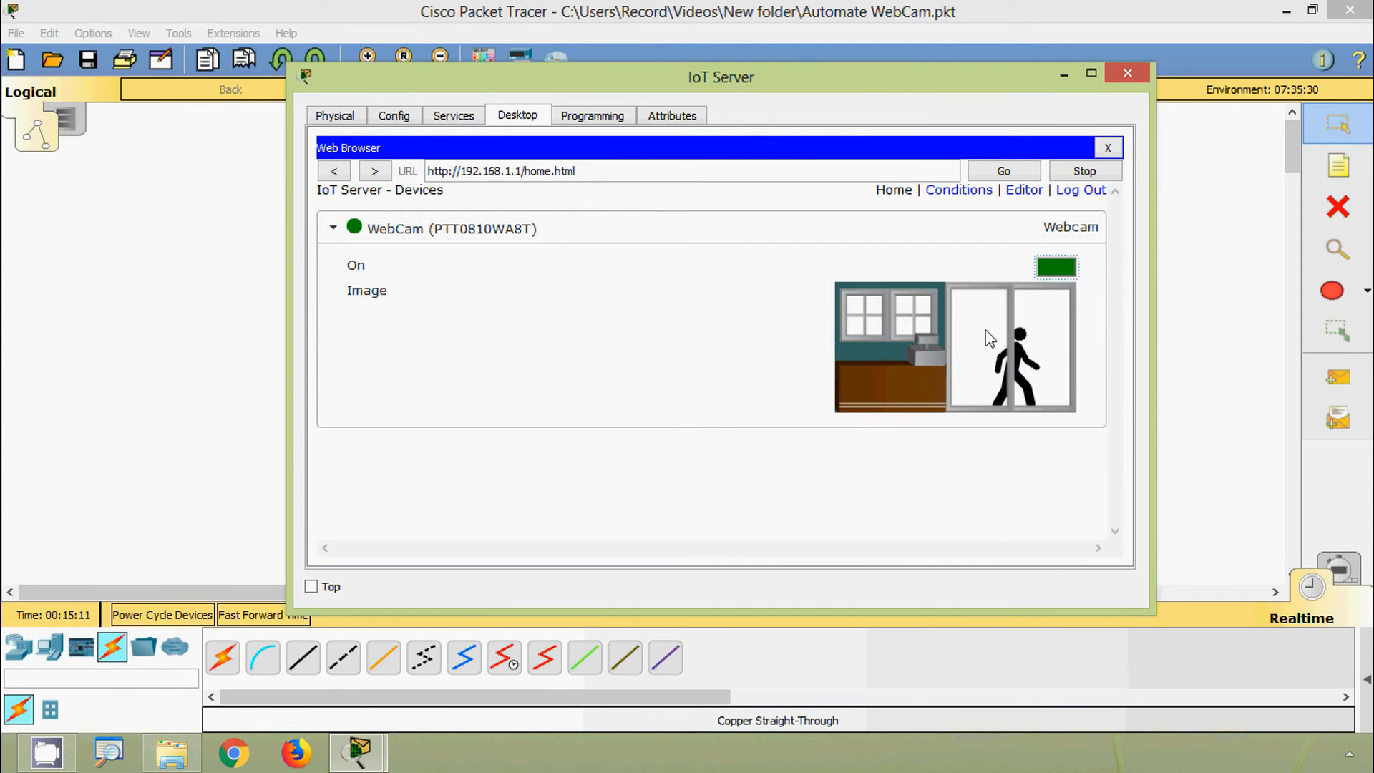
{"action": "left_click", "coordinate": [1063, 268]}
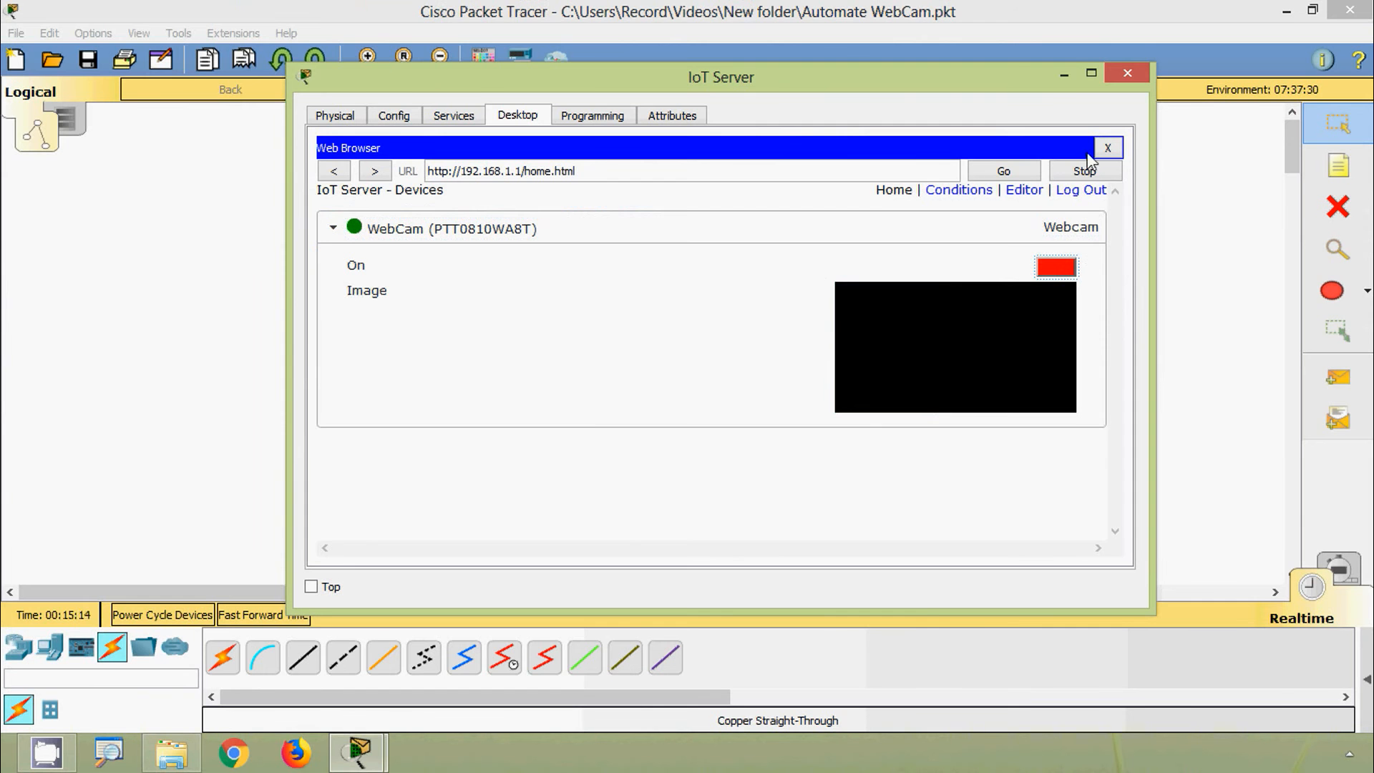
{"action": "left_click", "coordinate": [1065, 79]}
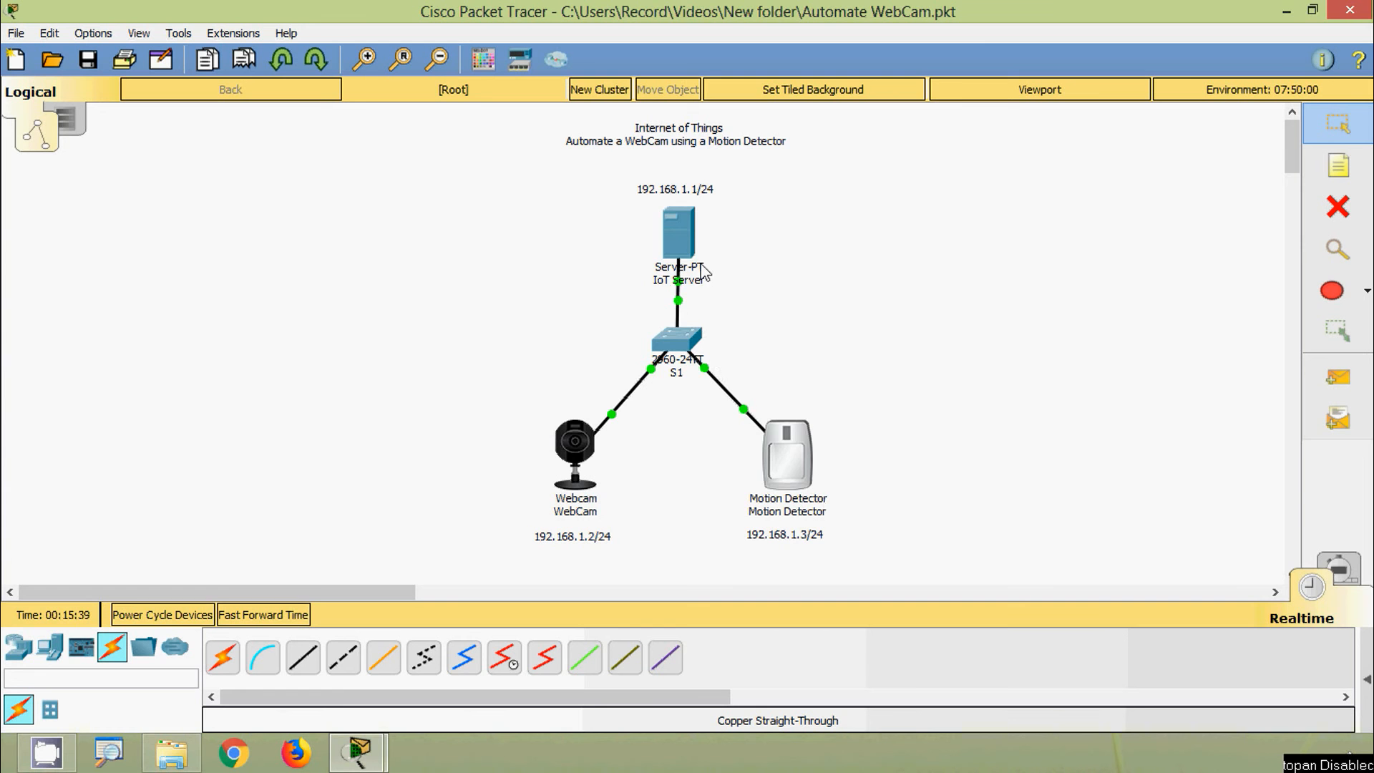
Step: Register the Motion Detector on remote server 192.168.1.1 using the account username and password, then close it
{"action": "left_click", "coordinate": [803, 449]}
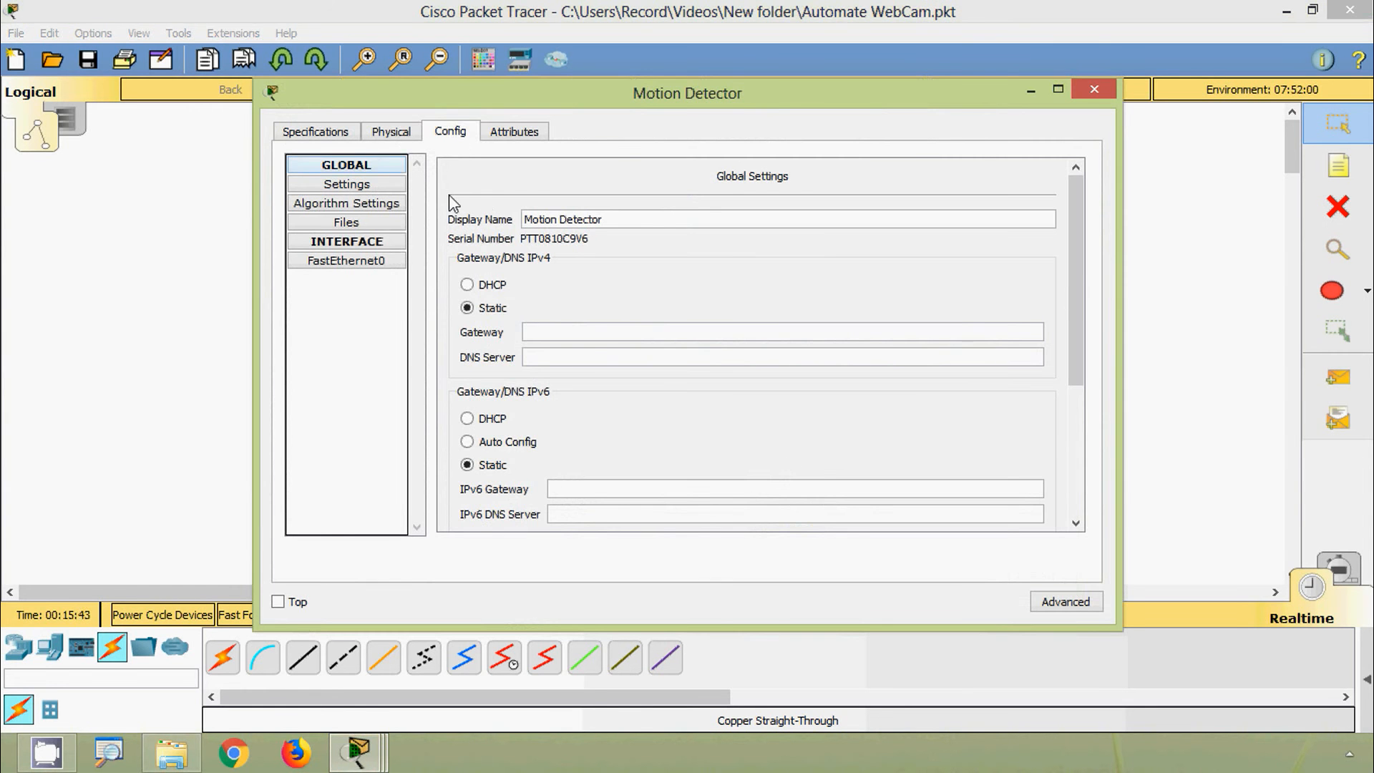
{"action": "left_click_drag", "start_coordinate": [1076, 272], "coordinate": [868, 474]}
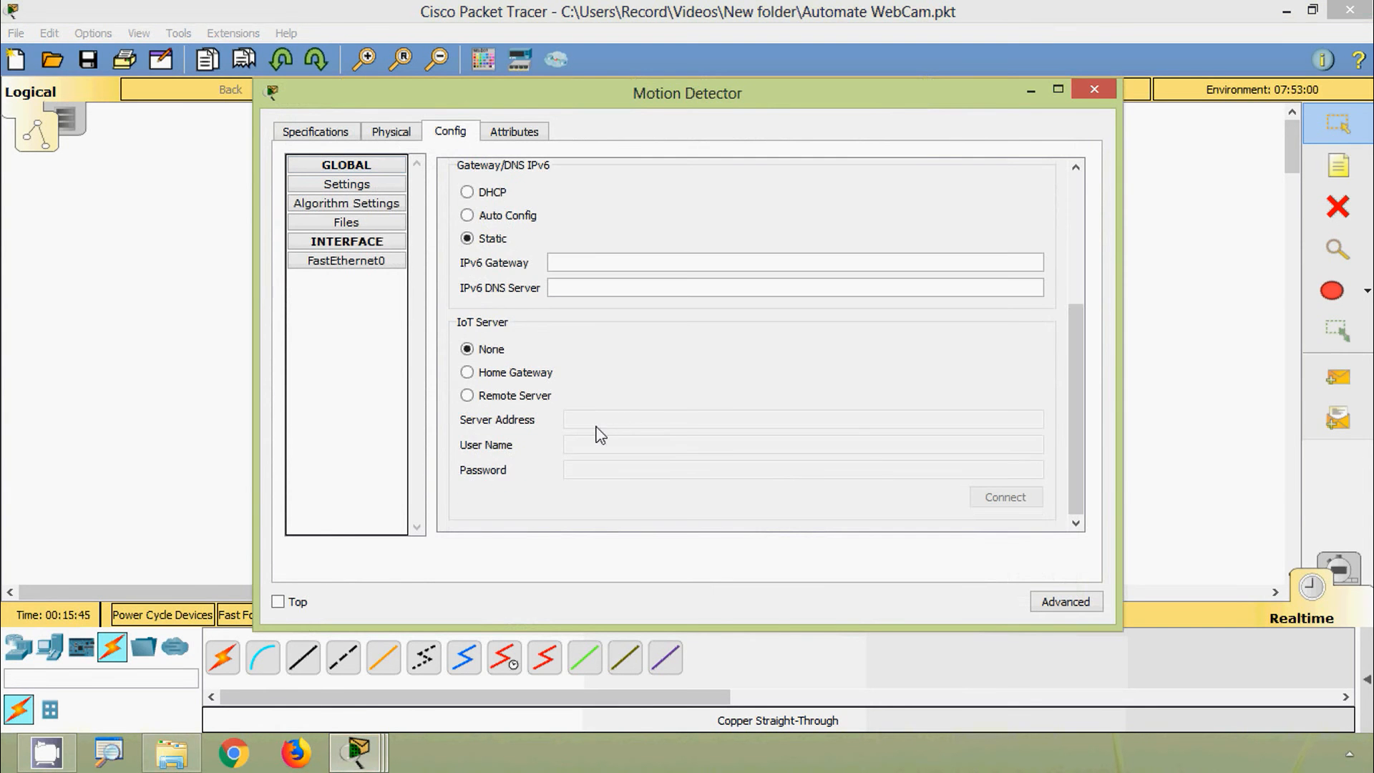
{"action": "left_click", "coordinate": [516, 400]}
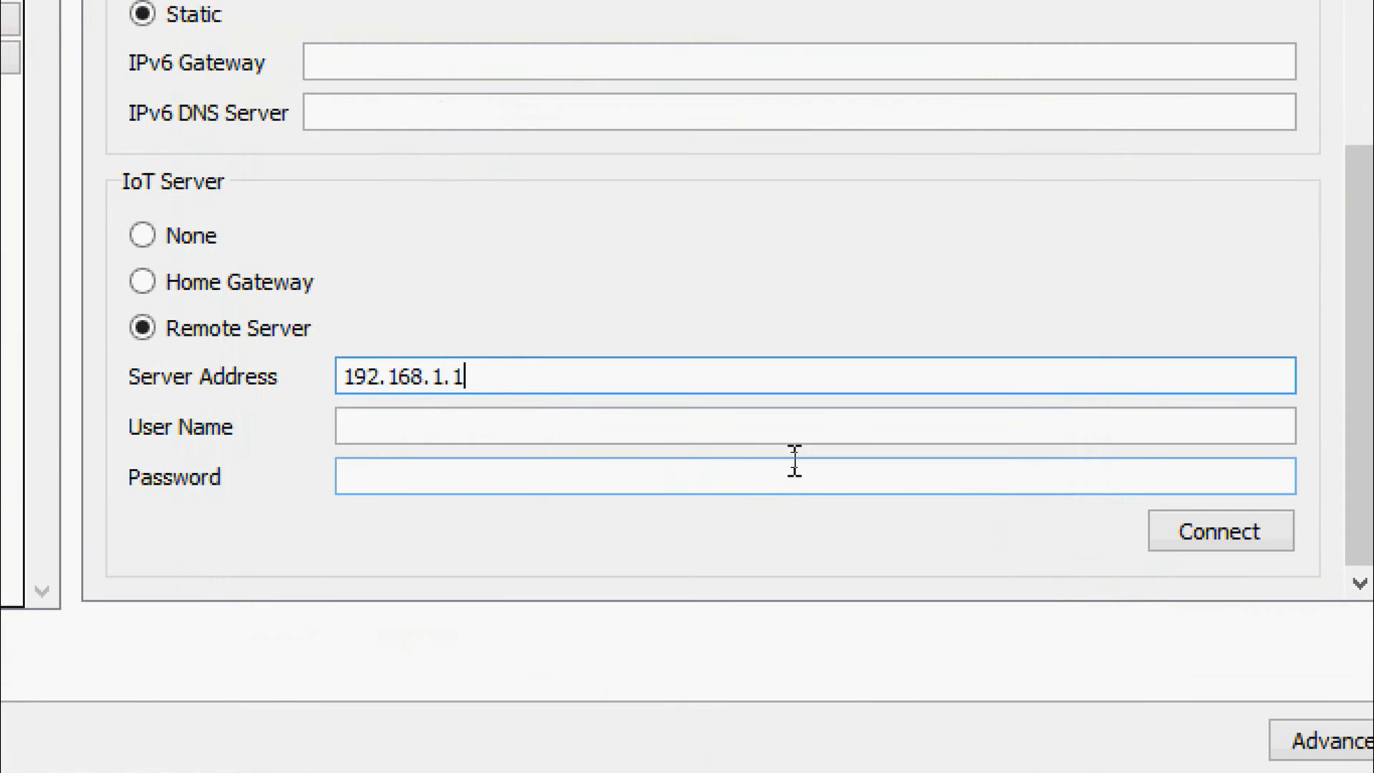
{"action": "left_click", "coordinate": [795, 448]}
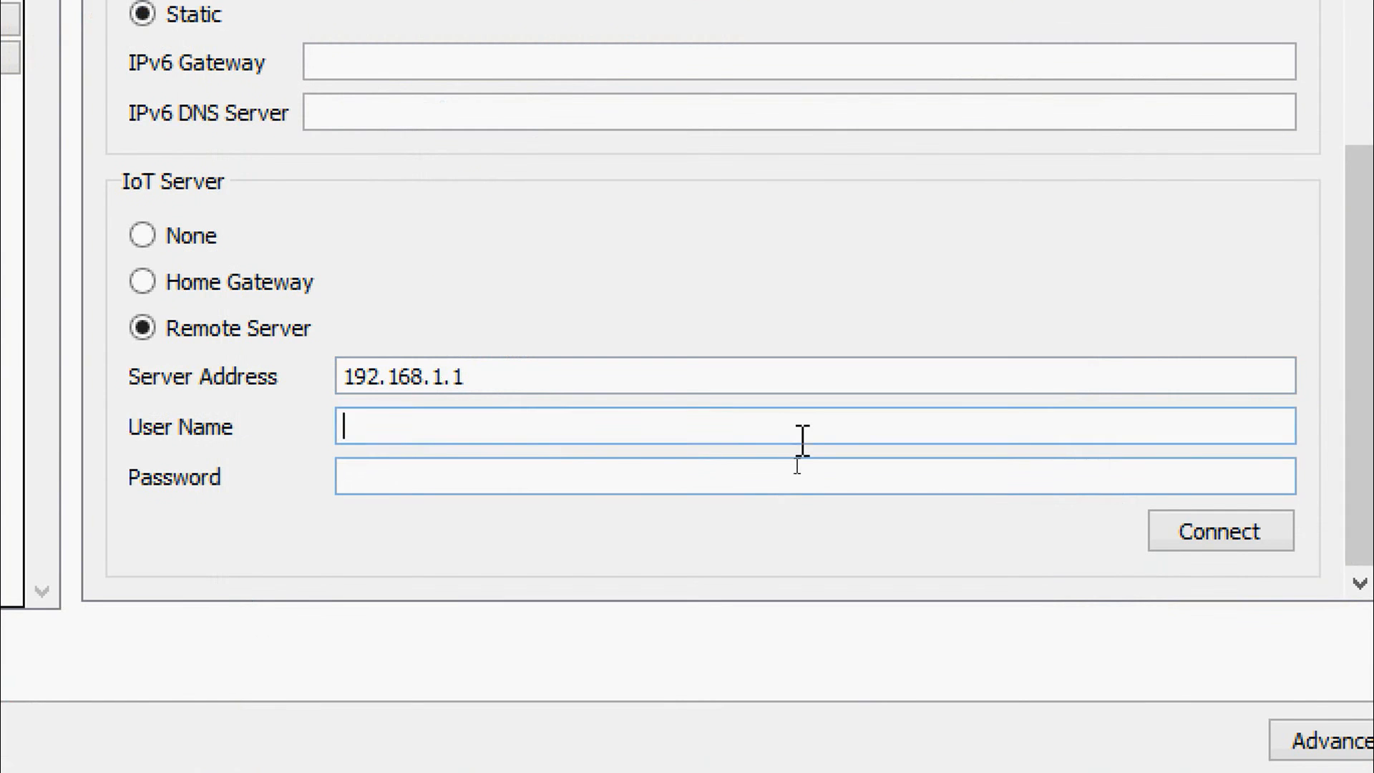
{"action": "type", "text": "admin"}
{"action": "key", "text": "Tab"}
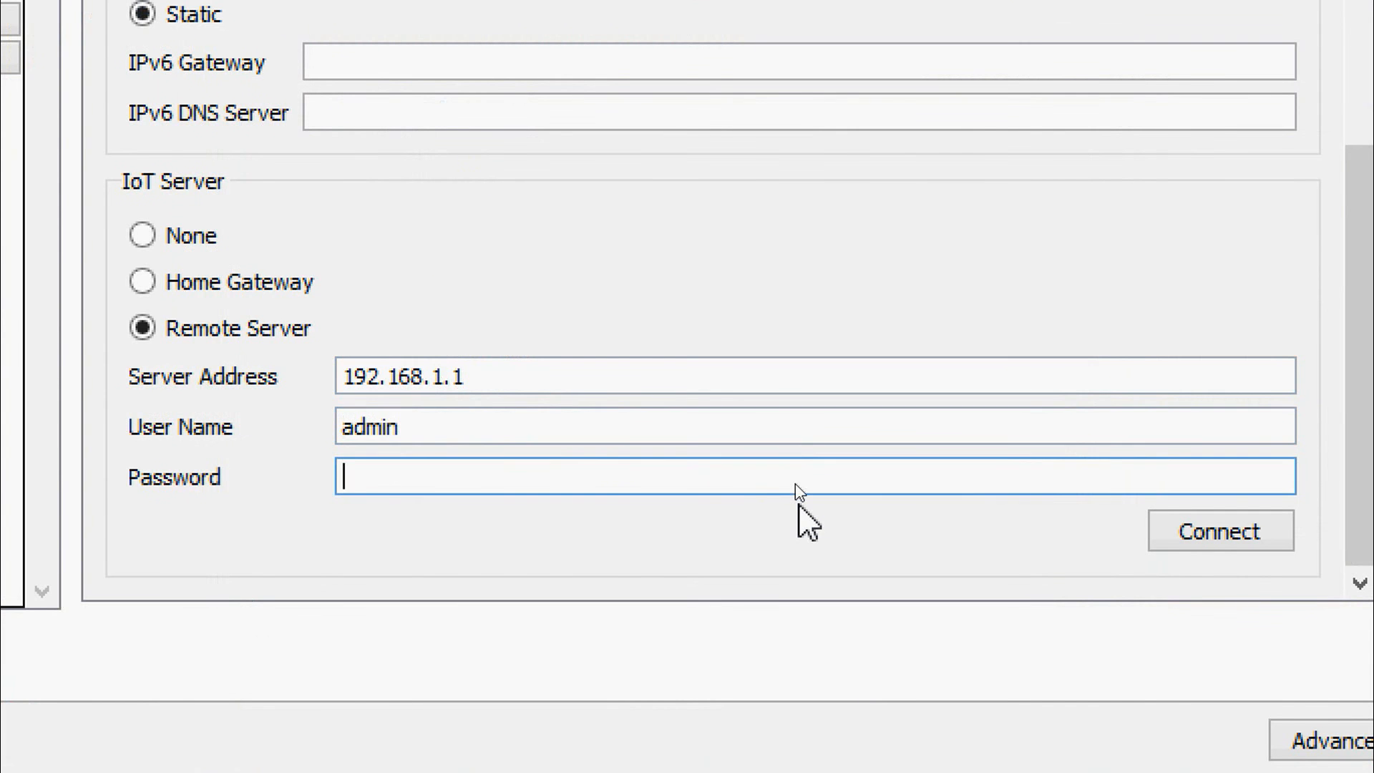
{"action": "type", "text": "cisco"}
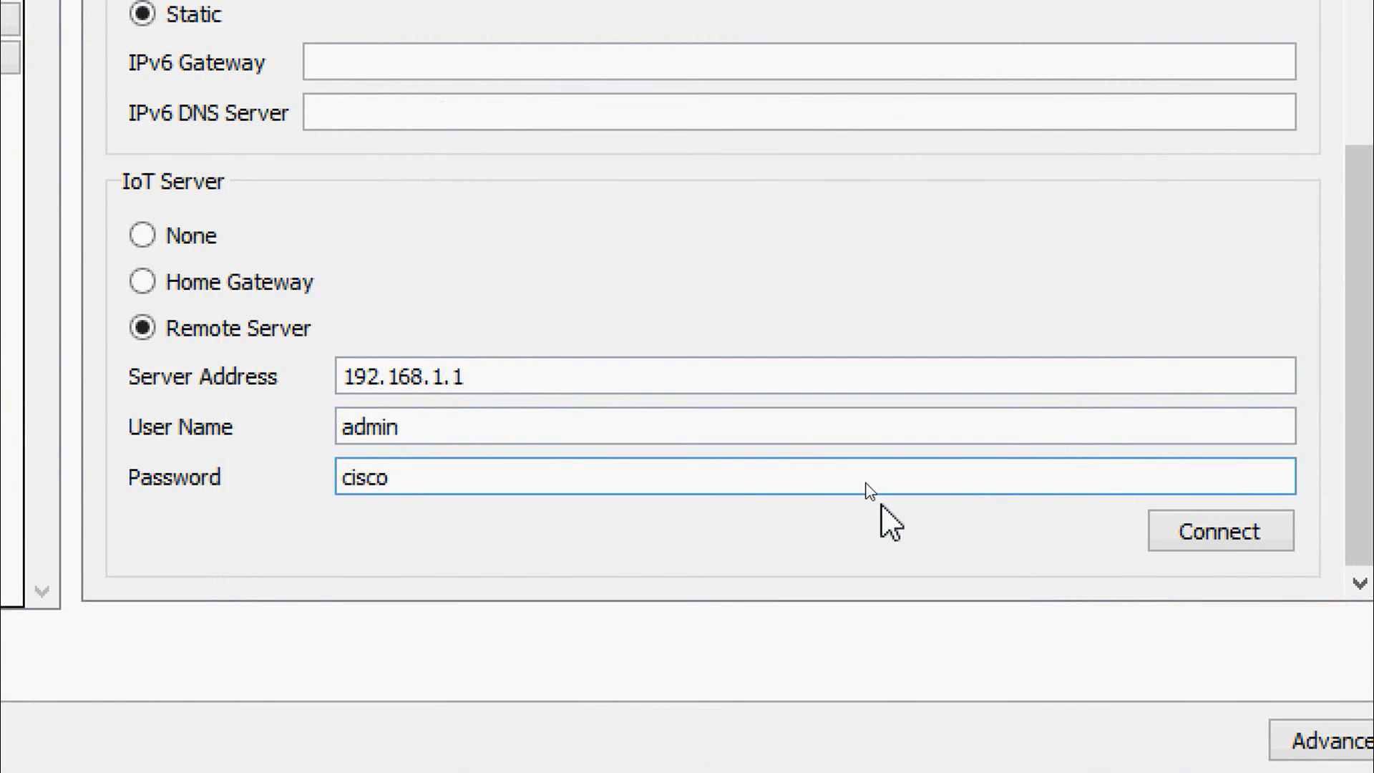
{"action": "left_click", "coordinate": [1205, 531]}
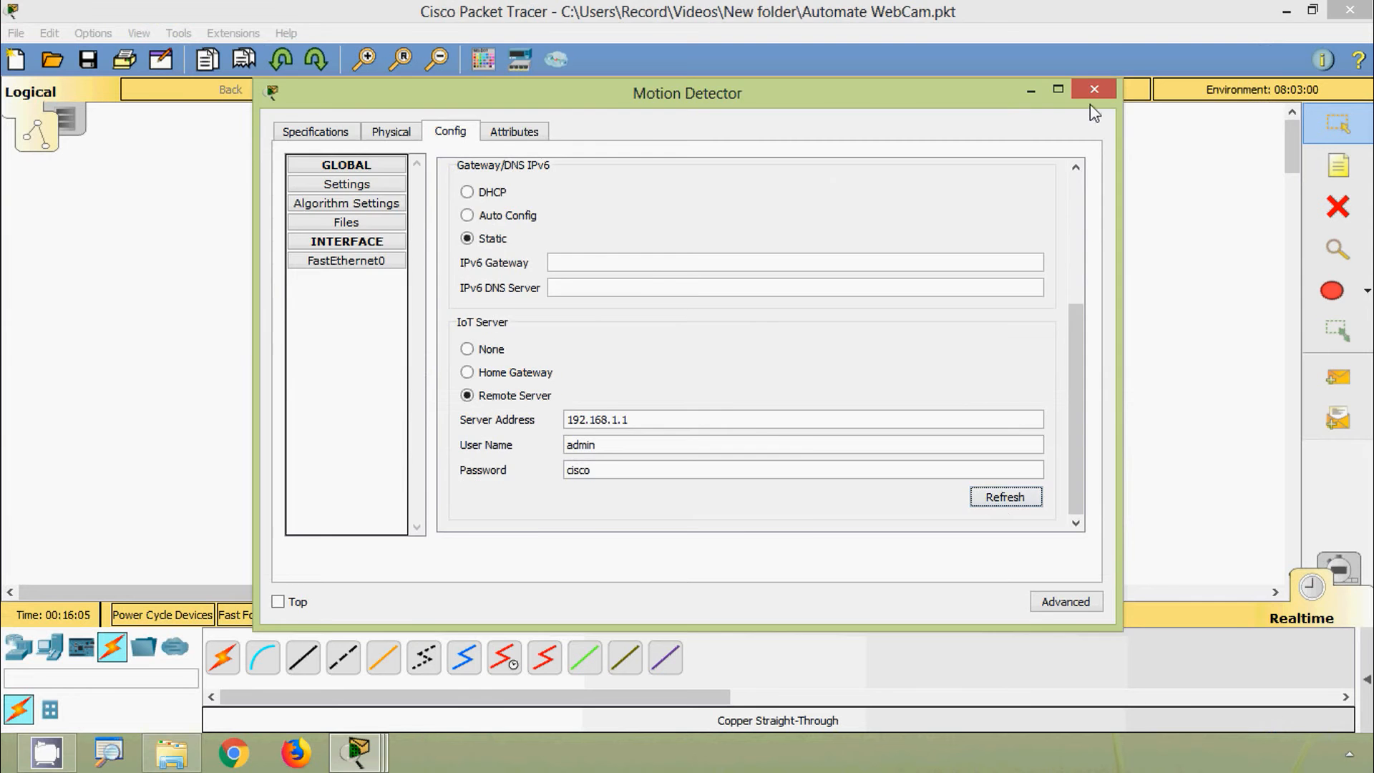
{"action": "left_click", "coordinate": [1089, 108]}
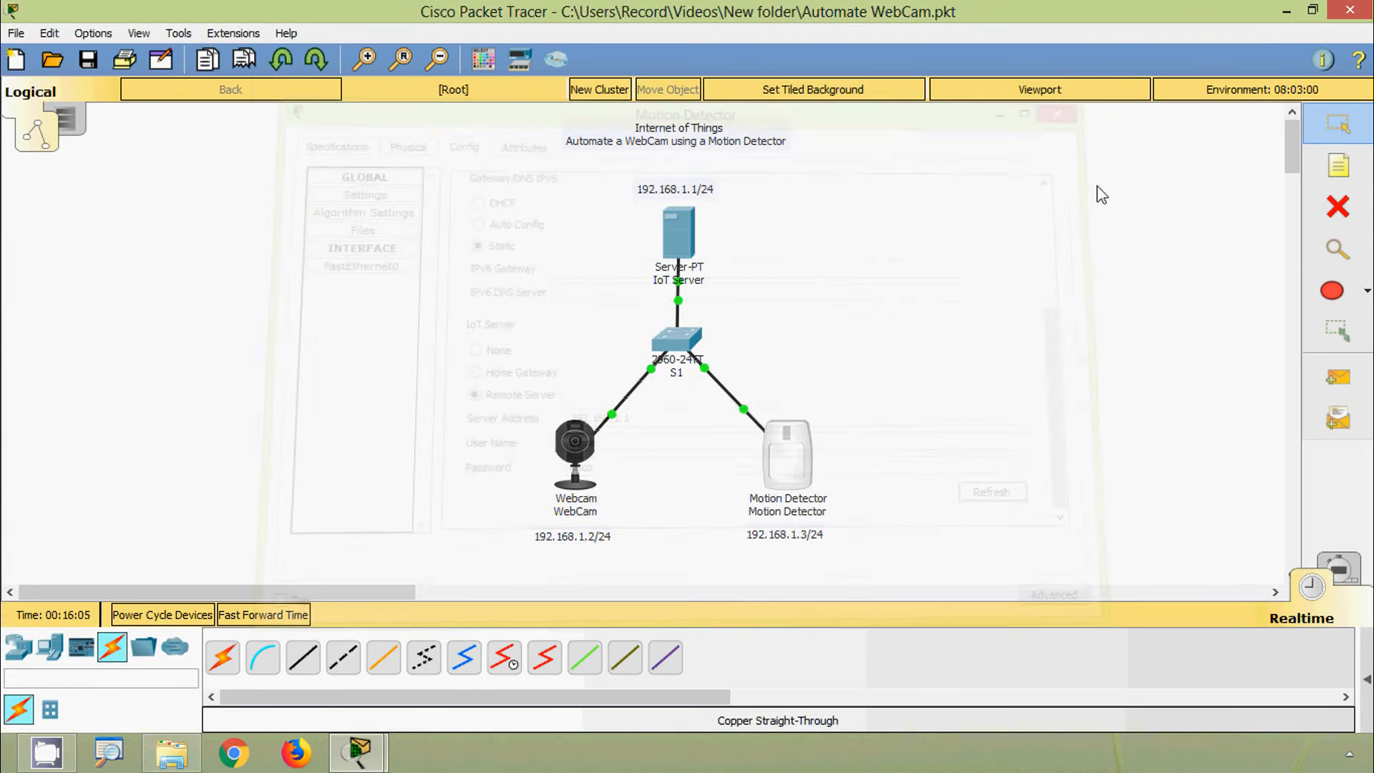
{"action": "left_click", "coordinate": [688, 244]}
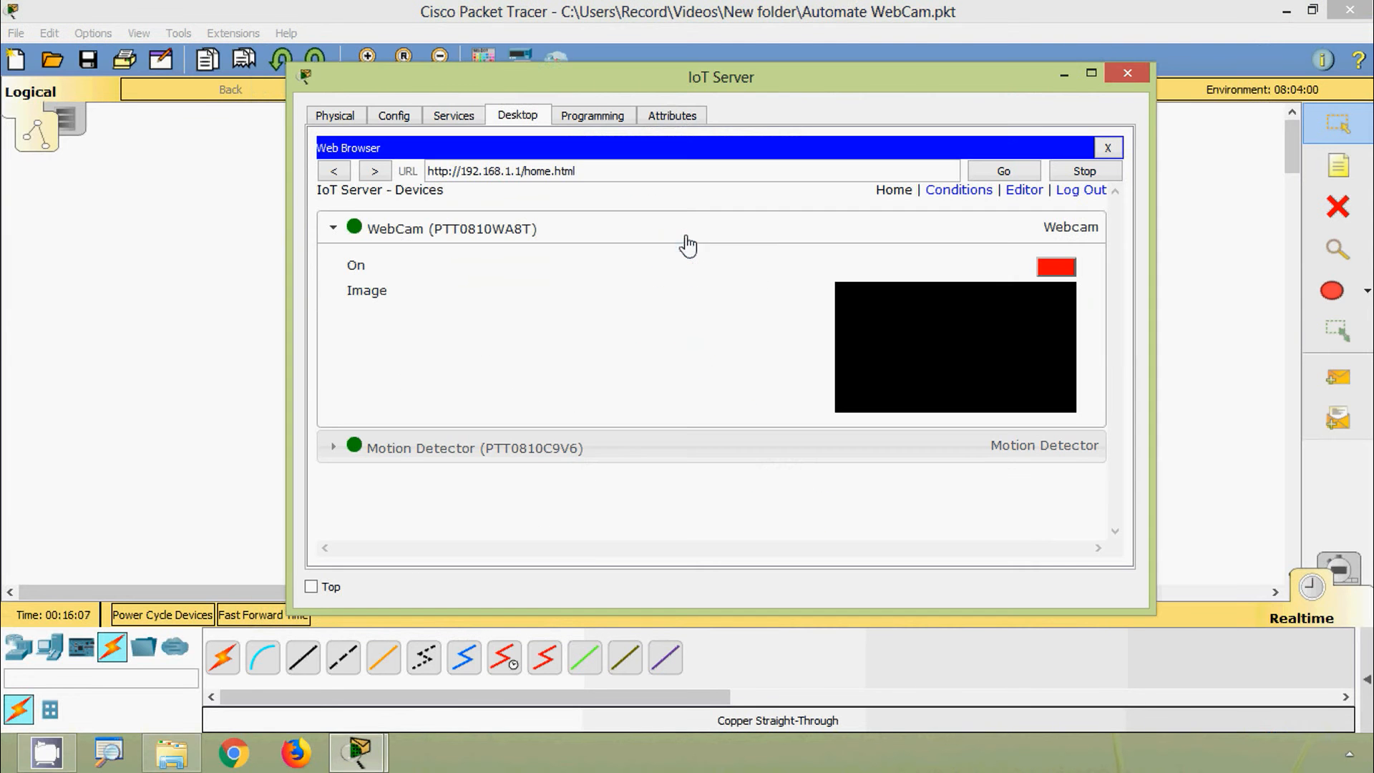
{"action": "left_click_drag", "start_coordinate": [667, 88], "coordinate": [650, 76]}
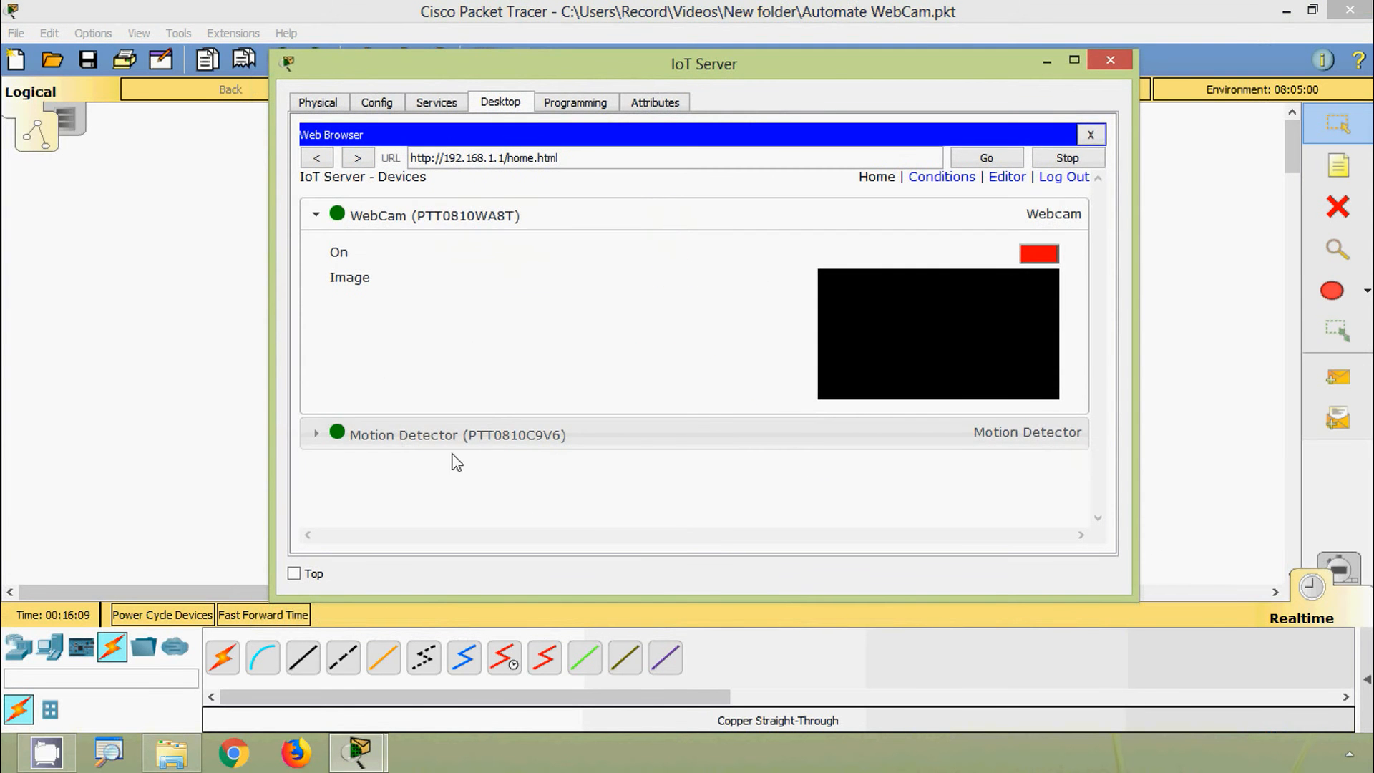
{"action": "left_click", "coordinate": [430, 216]}
{"action": "left_click", "coordinate": [461, 259]}
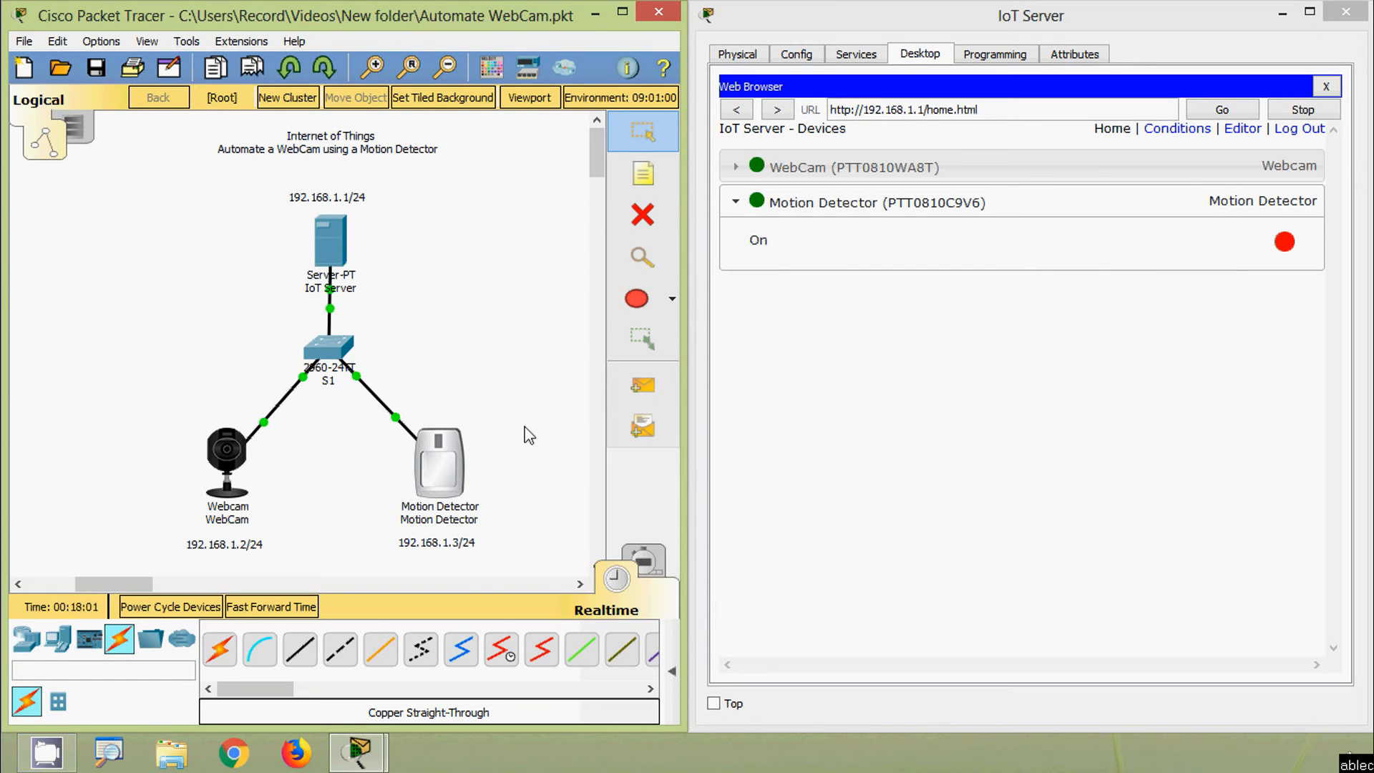
Step: Trip the Motion Detector and watch its On status change on the server's device page
{"action": "mouse_move", "coordinate": [428, 470]}
{"action": "left_click", "coordinate": [1282, 241]}
{"action": "left_click", "coordinate": [444, 463], "text": "alt"}
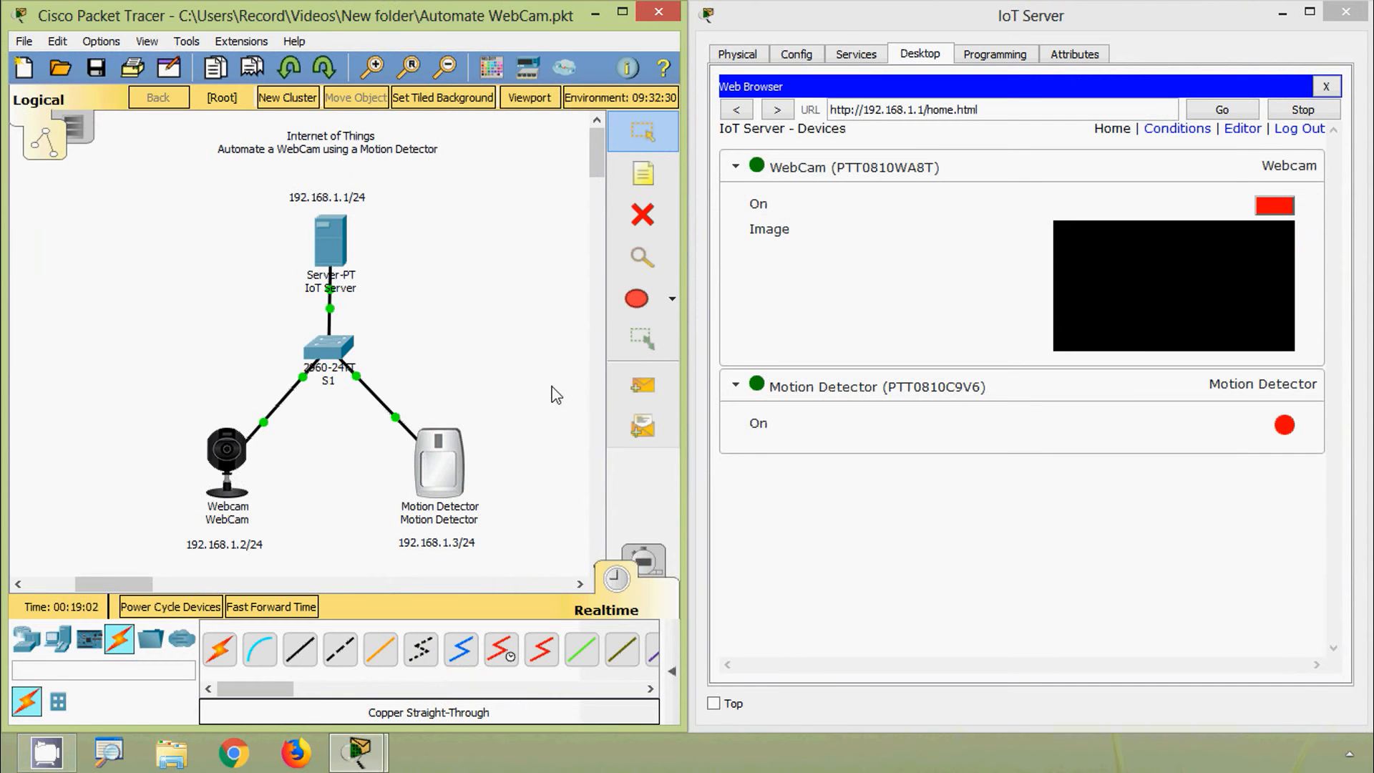
{"action": "mouse_move", "coordinate": [452, 459]}
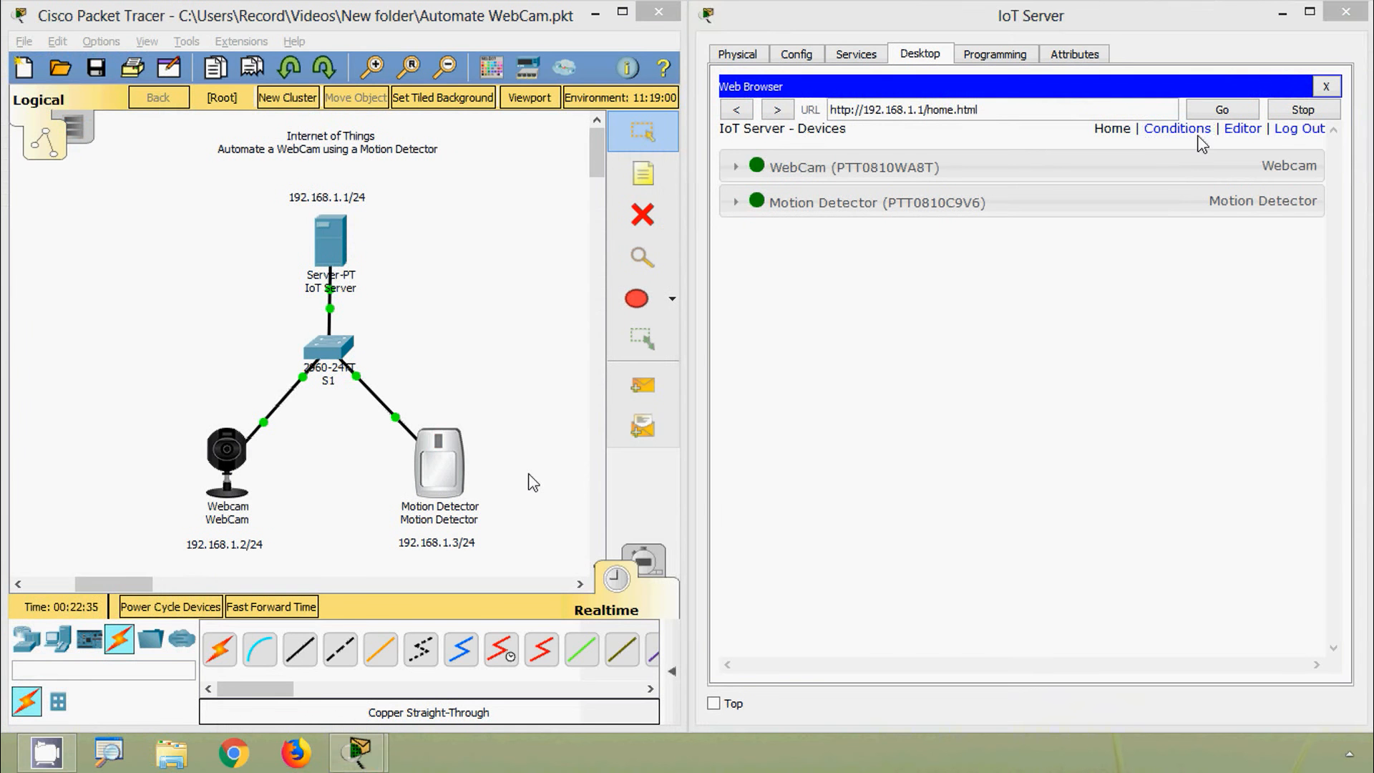
Step: Create rule WebCamOn: if Motion Detector On is true, set WebCam On to true
{"action": "left_click", "coordinate": [1191, 130]}
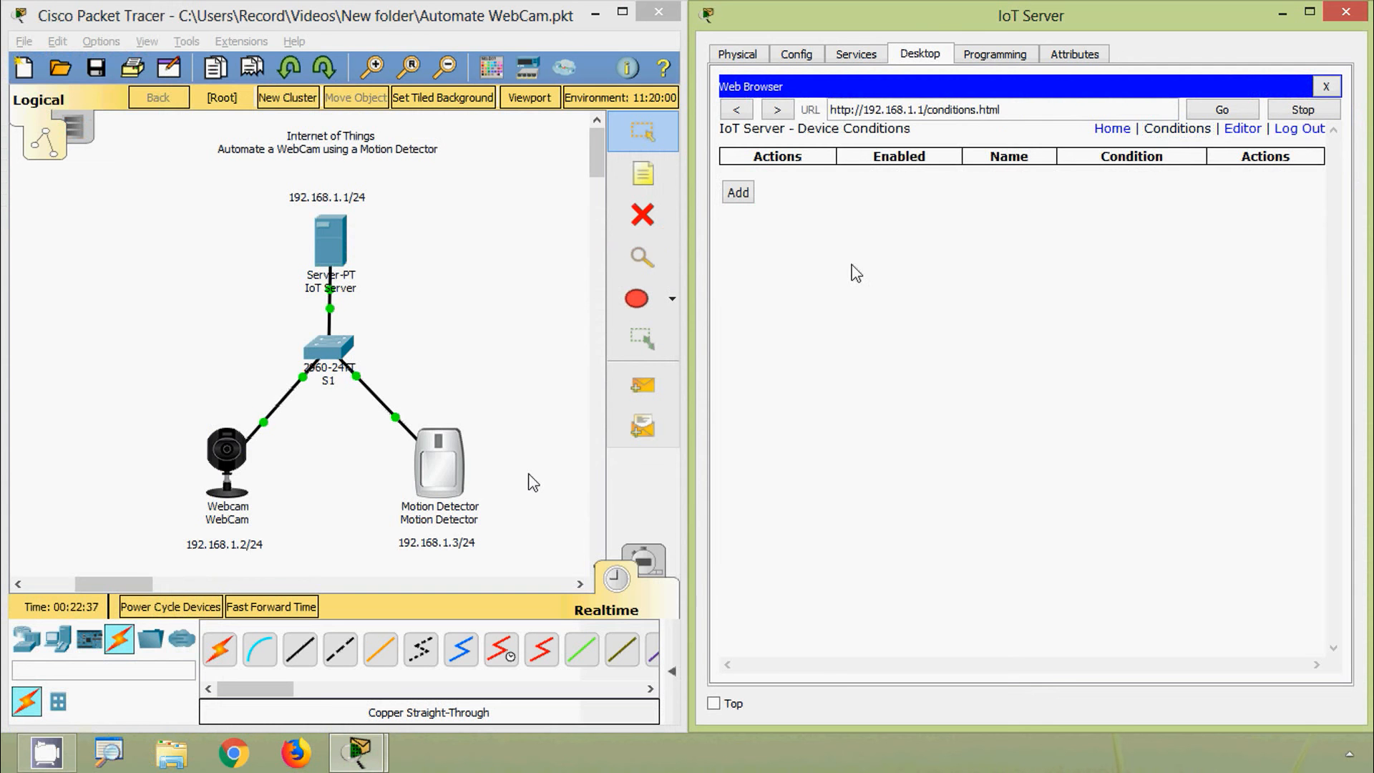
{"action": "left_click", "coordinate": [738, 193]}
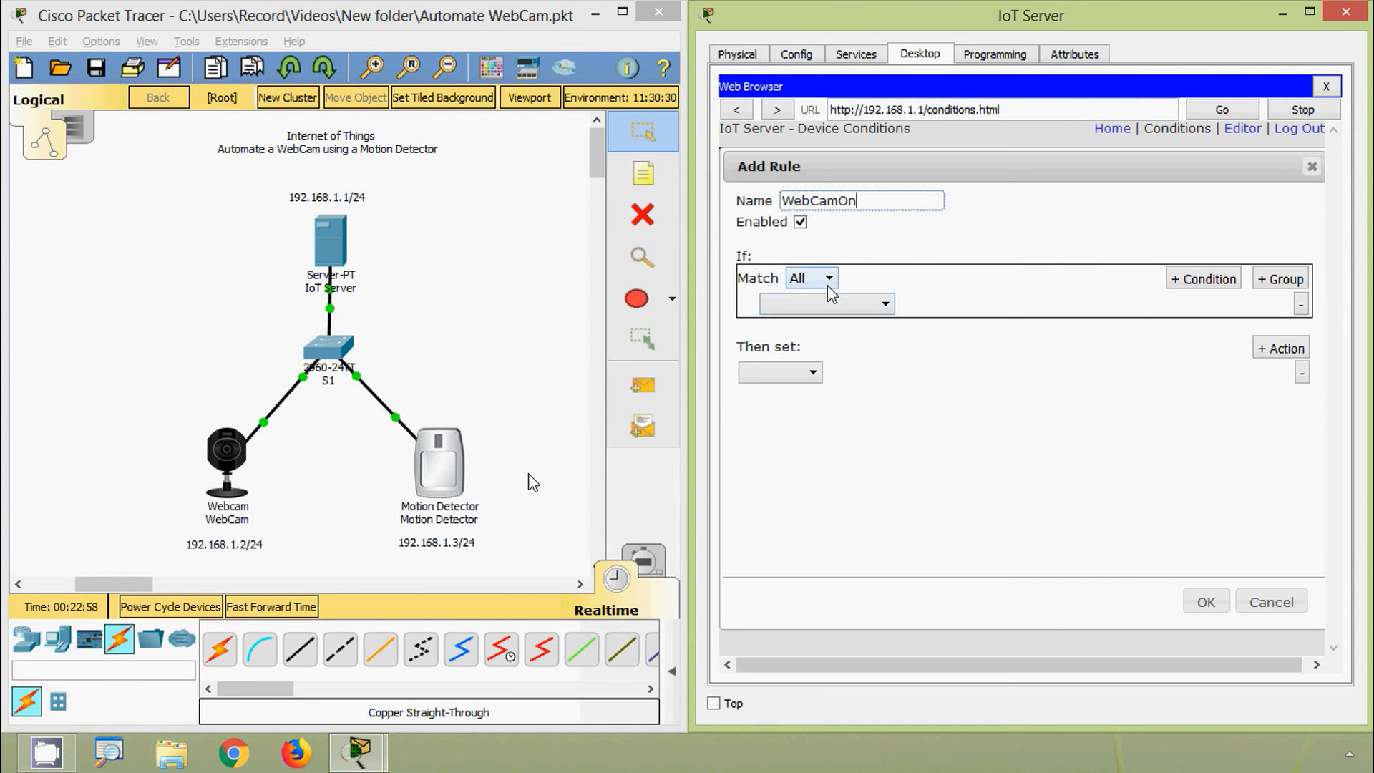
{"action": "left_click", "coordinate": [868, 304]}
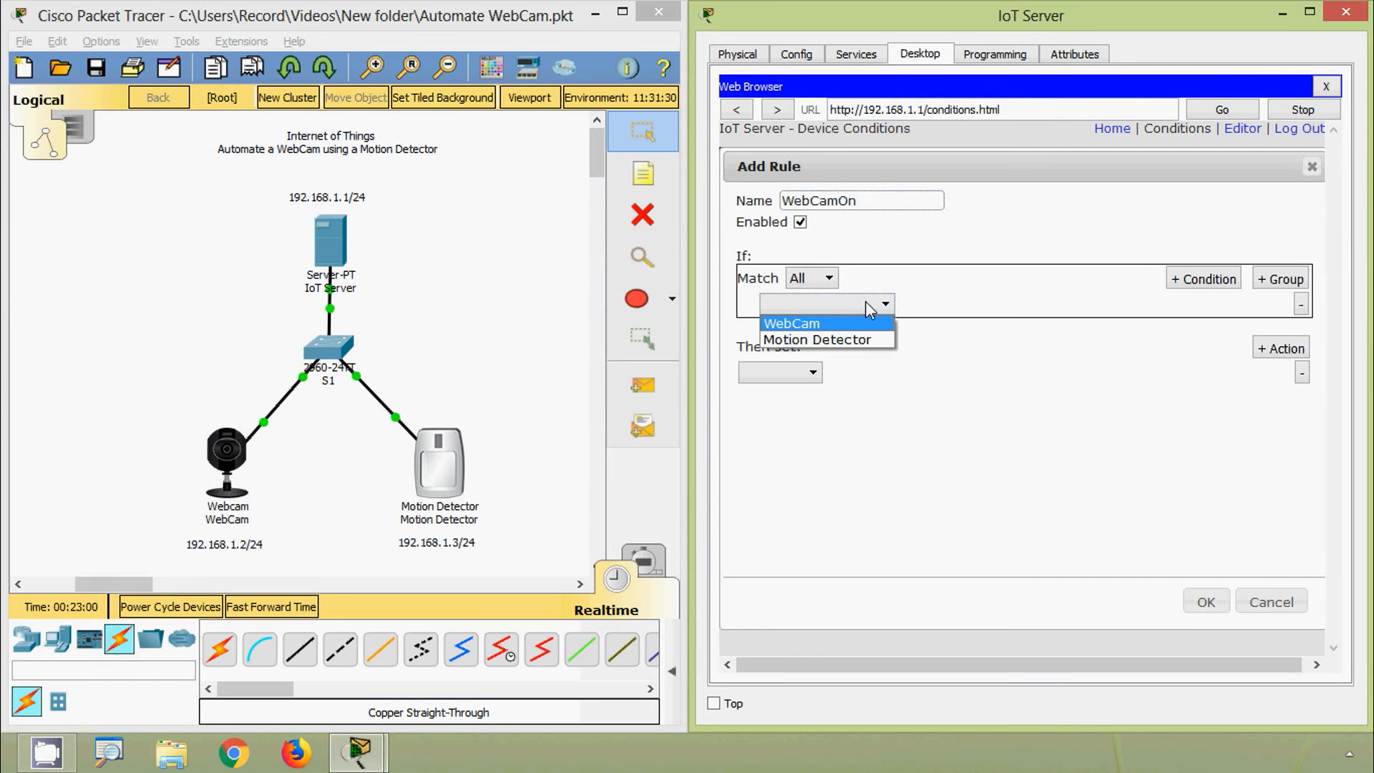
{"action": "left_click", "coordinate": [864, 337]}
{"action": "left_click", "coordinate": [929, 306]}
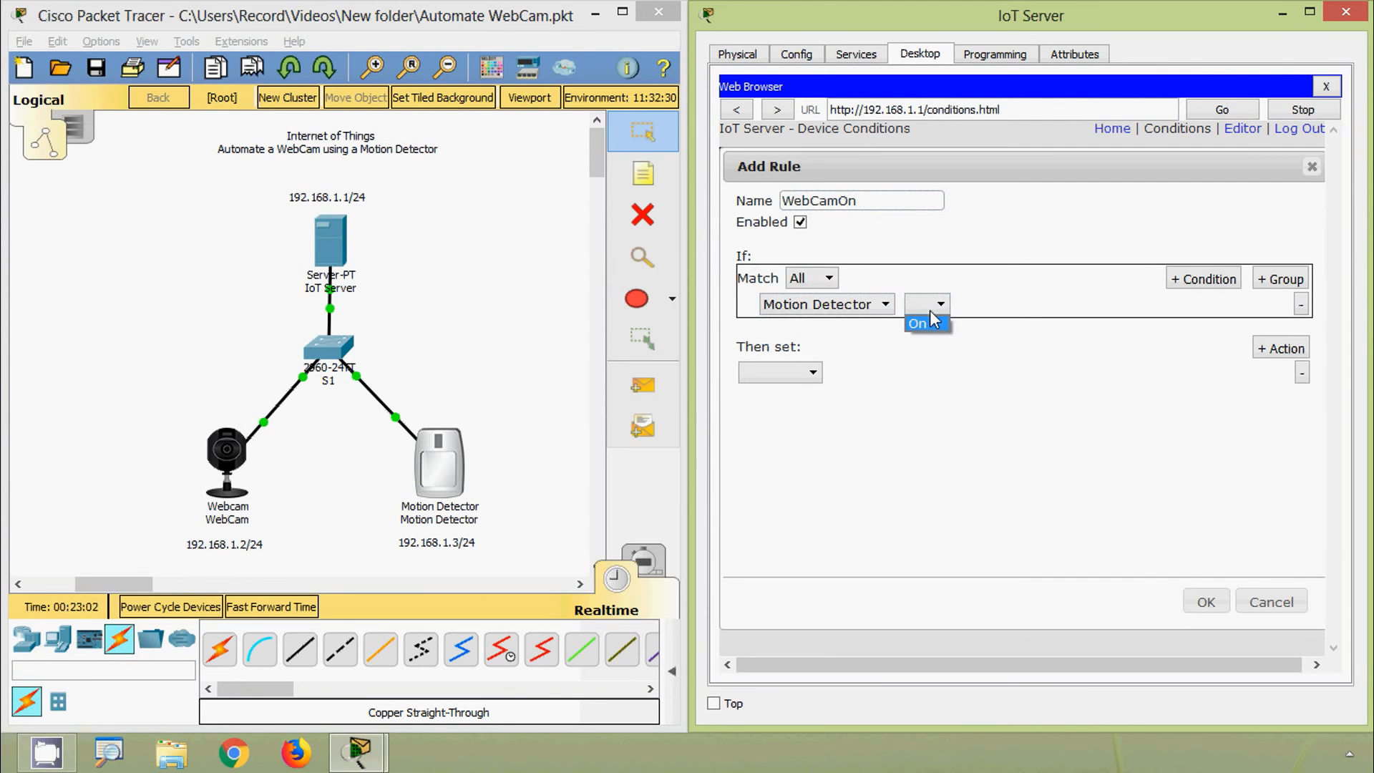
{"action": "left_click", "coordinate": [932, 322]}
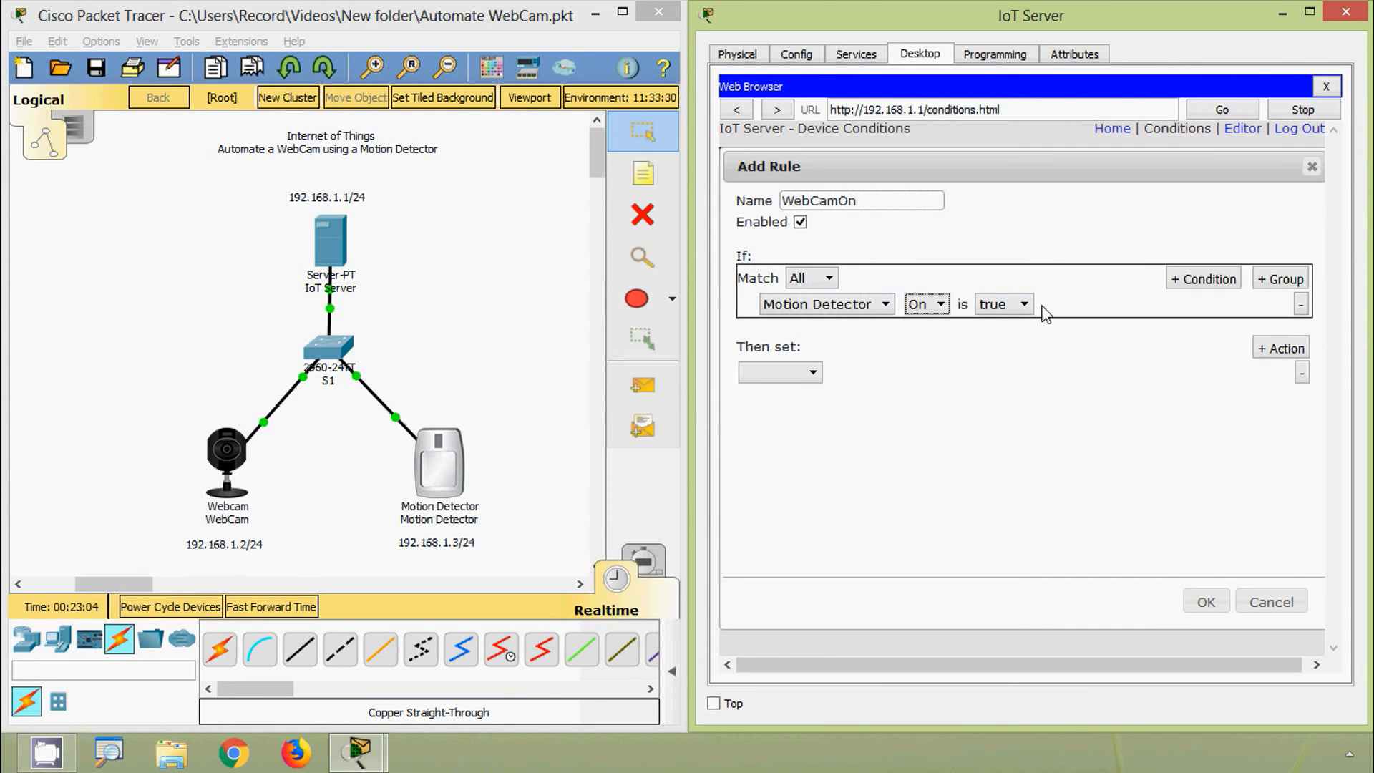
{"action": "left_click", "coordinate": [795, 373]}
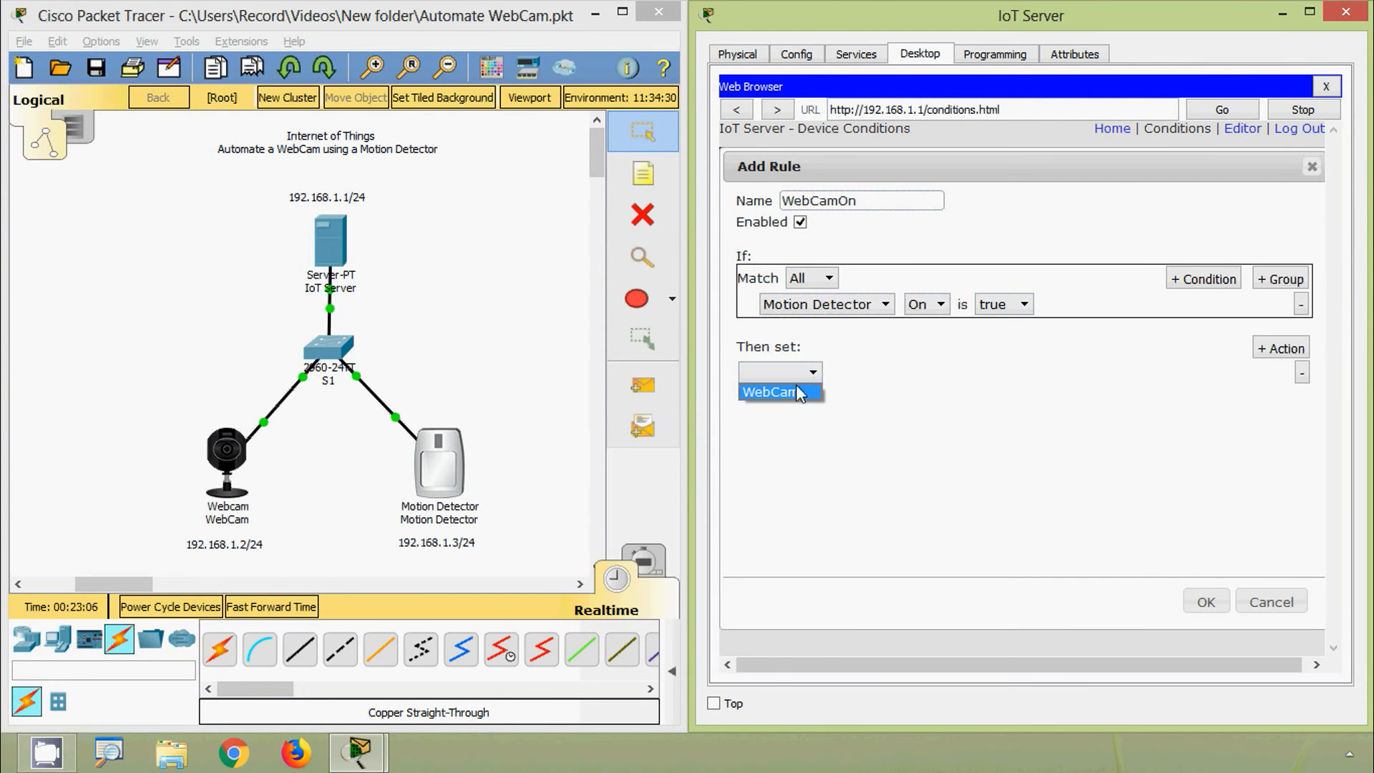
{"action": "left_click", "coordinate": [796, 391]}
{"action": "left_click", "coordinate": [856, 372]}
{"action": "left_click", "coordinate": [859, 390]}
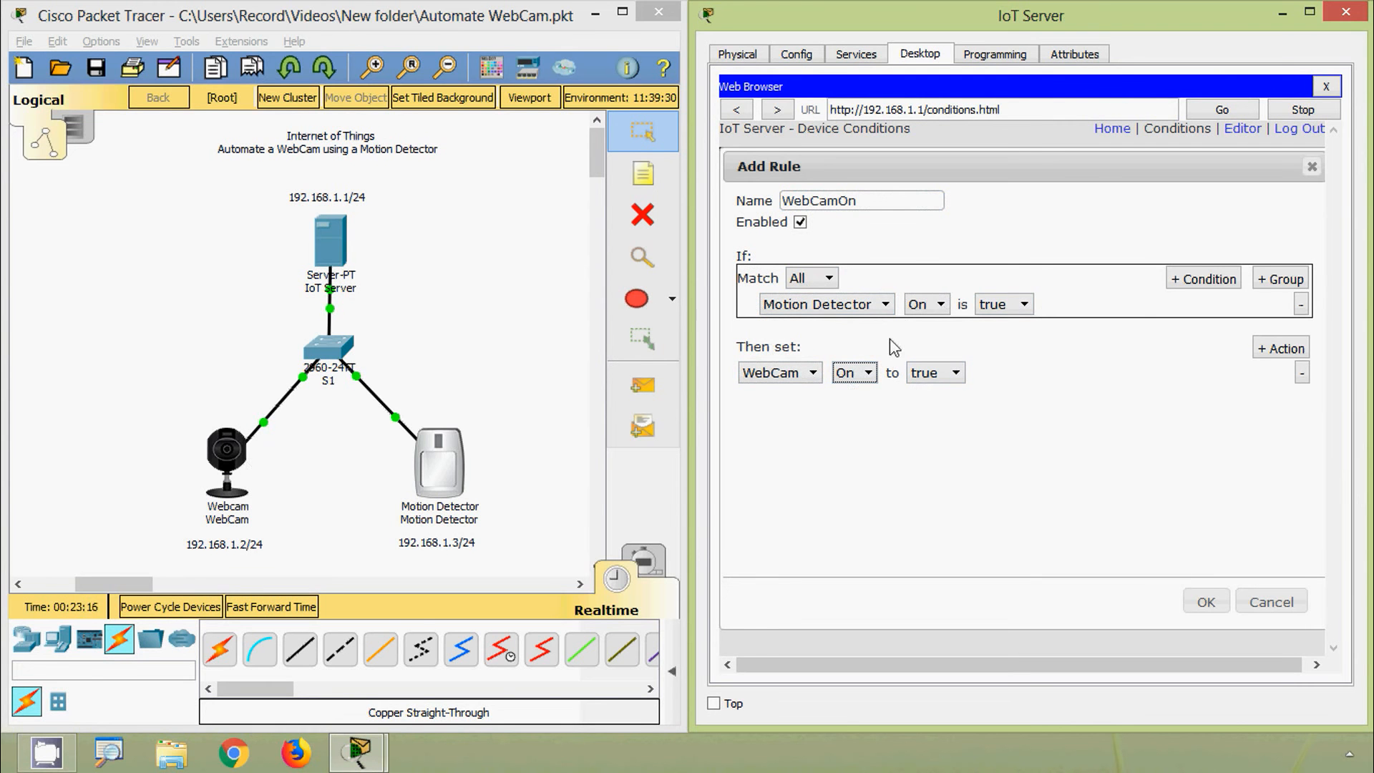
{"action": "left_click", "coordinate": [1207, 603]}
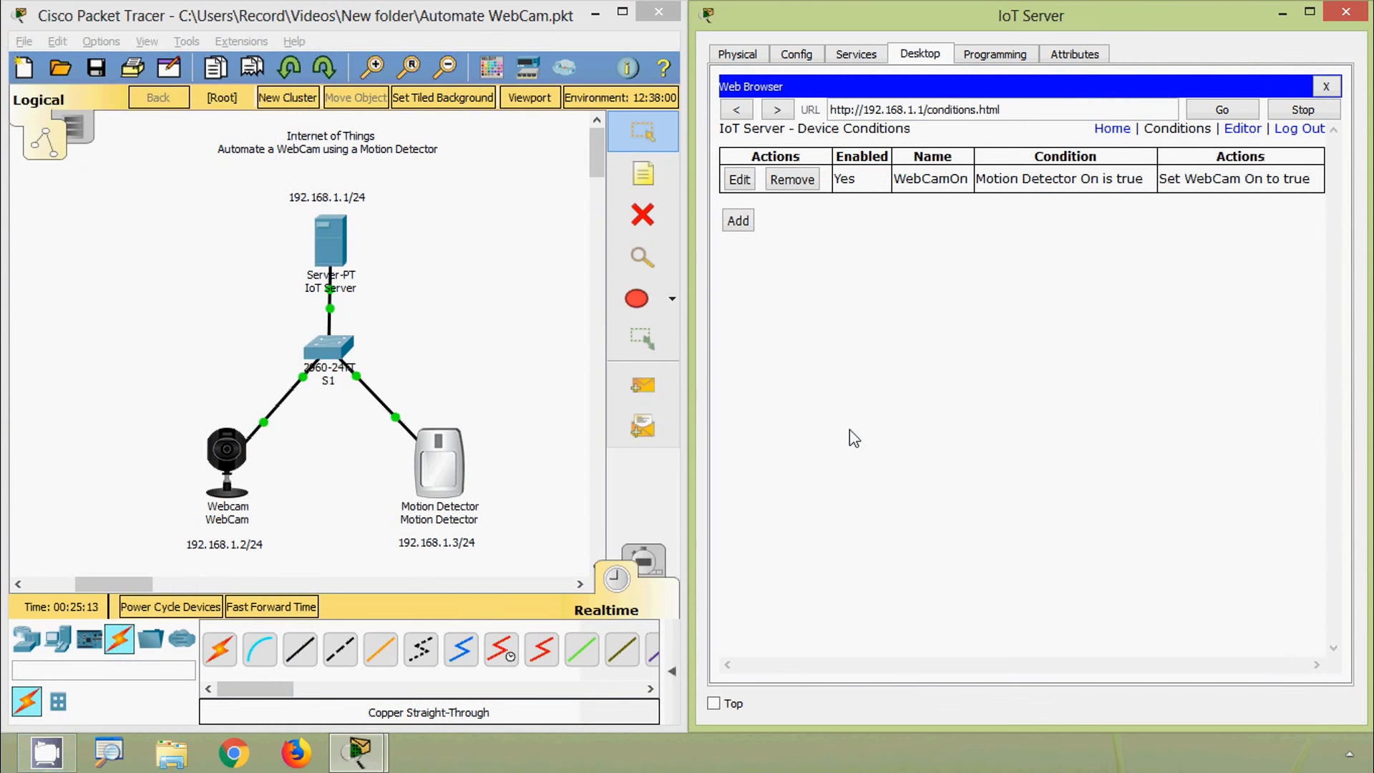
Step: Add a rule named 'WebCamOFf' with the condition Motion Detector On is false
{"action": "left_click", "coordinate": [737, 222]}
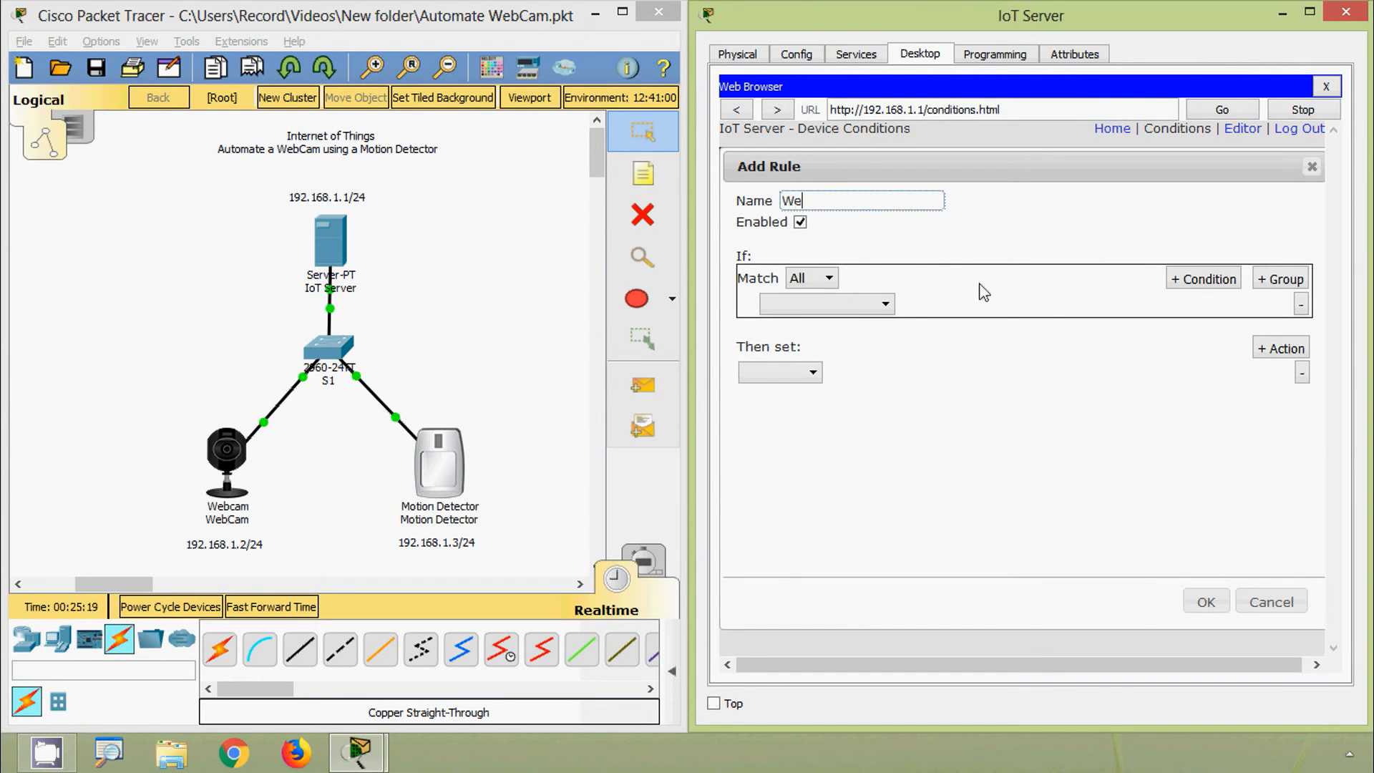
{"action": "type", "text": "WebCamOFf"}
{"action": "left_click", "coordinate": [828, 279]}
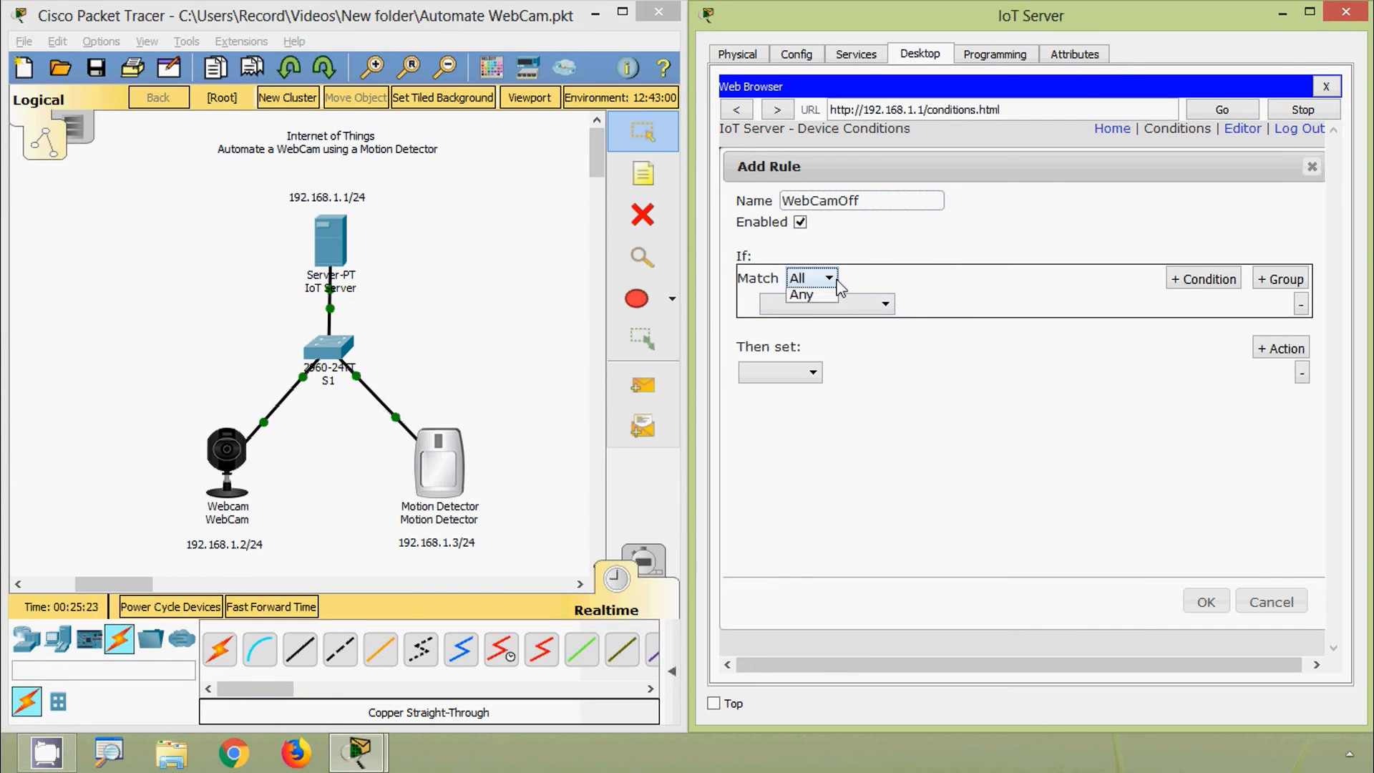
{"action": "left_click", "coordinate": [824, 291]}
{"action": "left_click", "coordinate": [886, 304]}
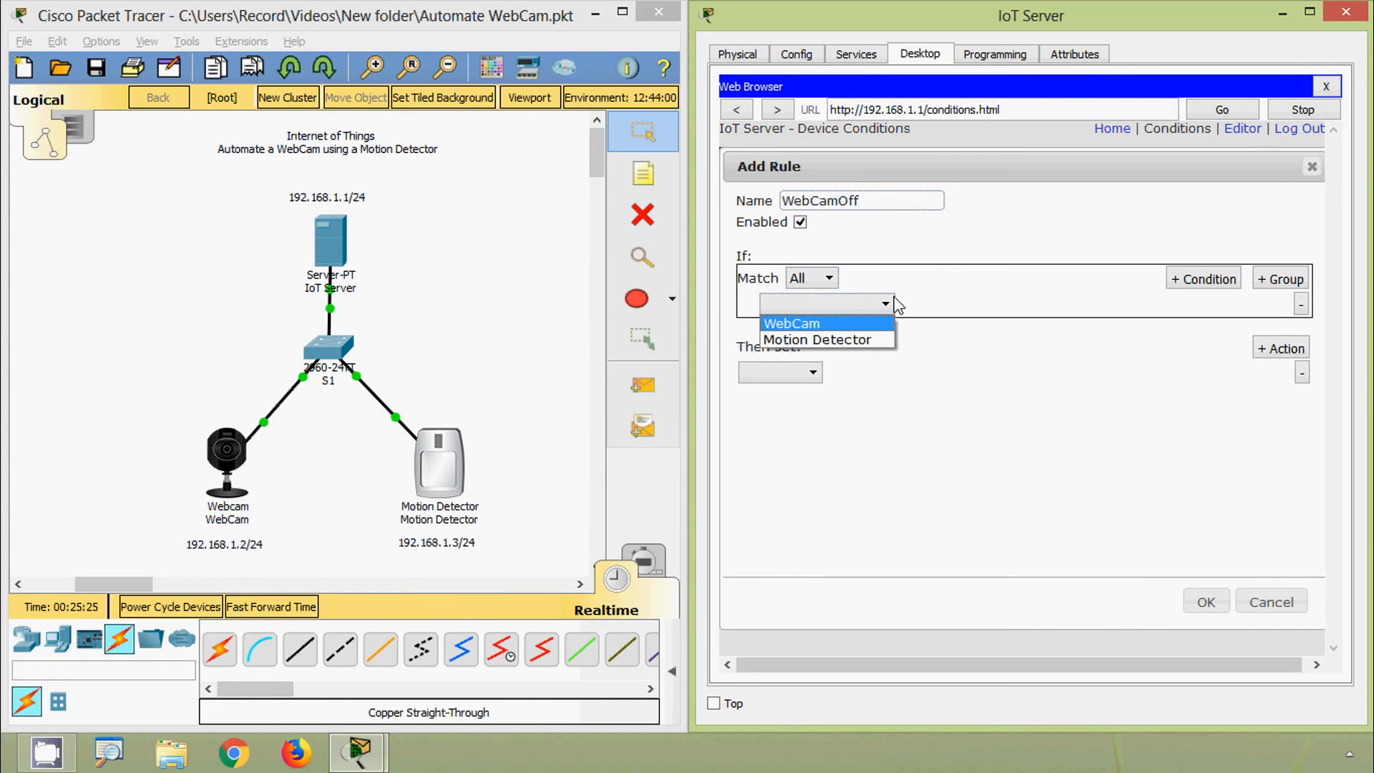
{"action": "left_click", "coordinate": [879, 339]}
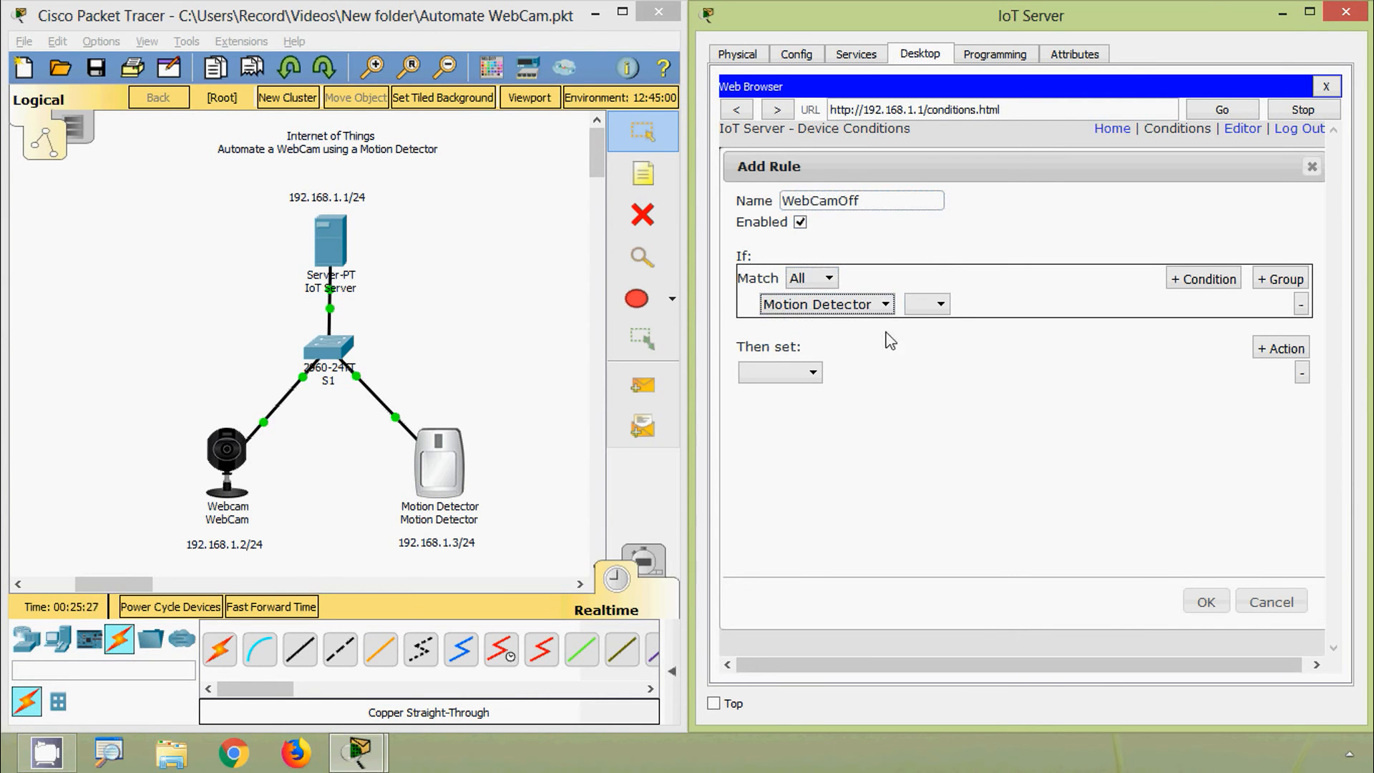
{"action": "left_click", "coordinate": [927, 307]}
{"action": "left_click", "coordinate": [928, 314]}
{"action": "left_click", "coordinate": [1023, 305]}
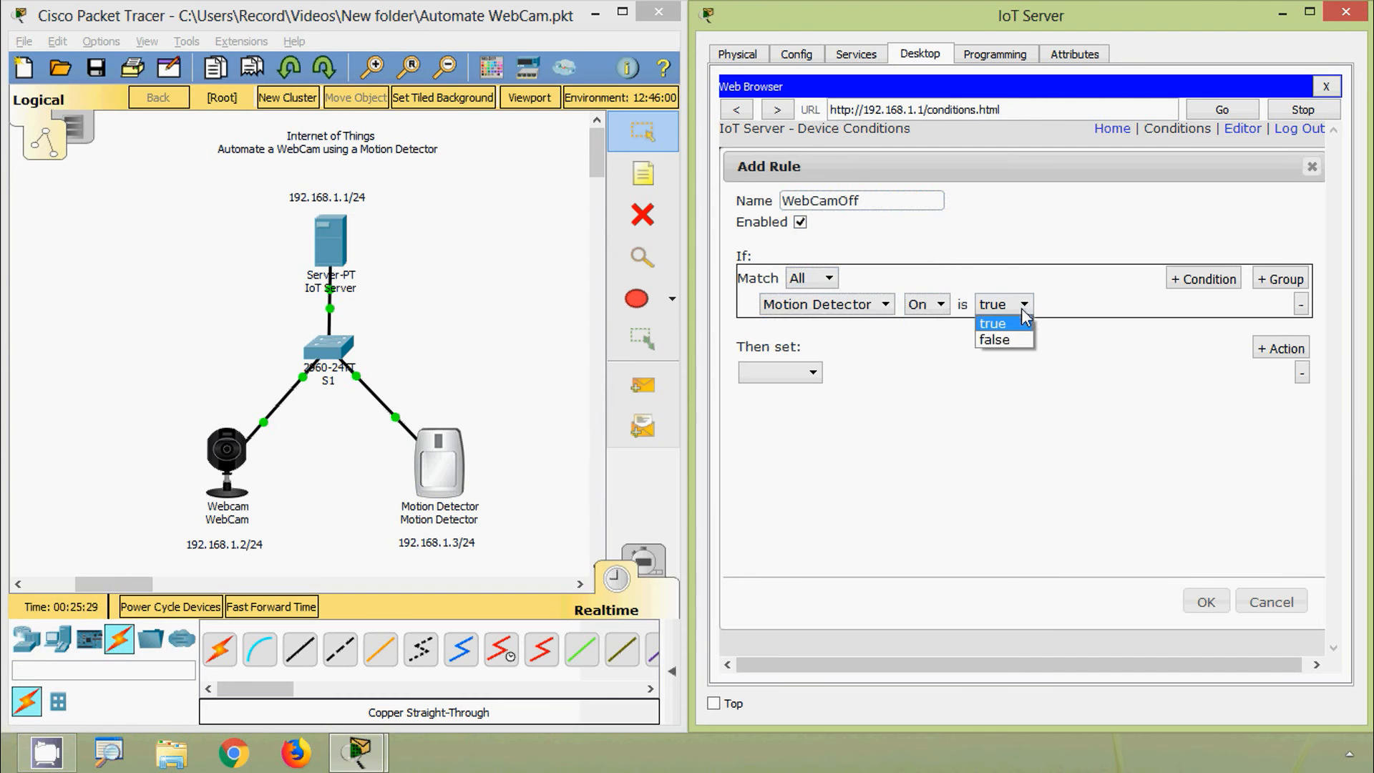
{"action": "left_click", "coordinate": [1009, 339]}
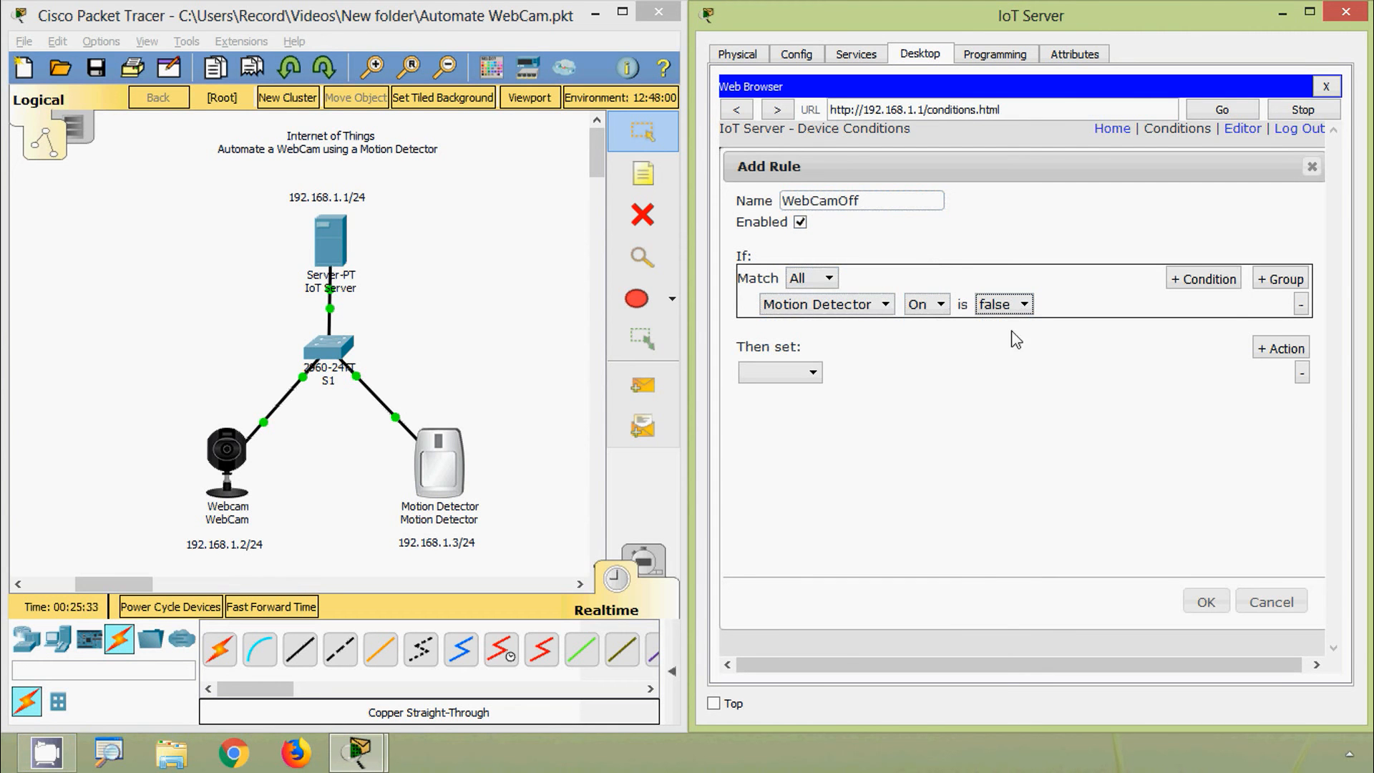
Step: Make the rule set WebCam On to false and save it
{"action": "left_click", "coordinate": [802, 381]}
{"action": "left_click", "coordinate": [803, 394]}
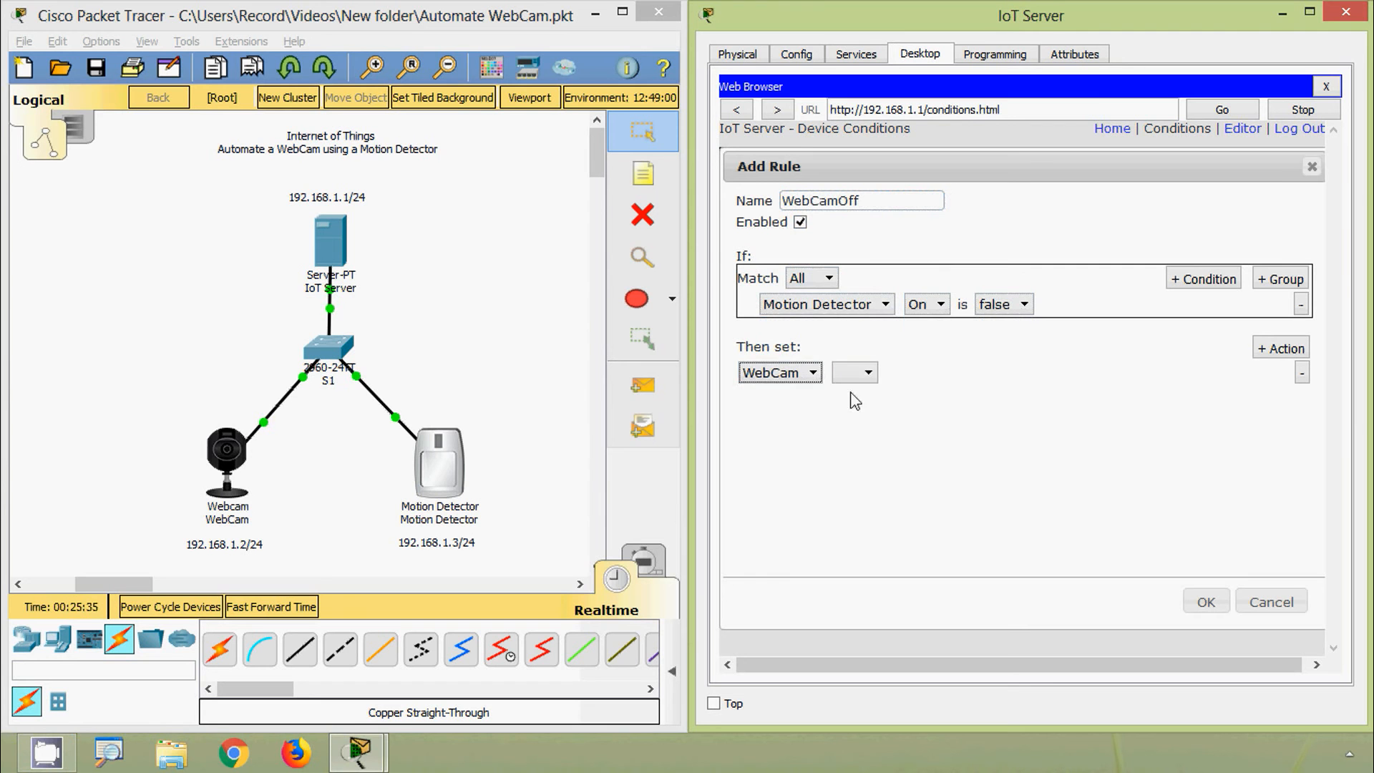
{"action": "left_click", "coordinate": [871, 374]}
{"action": "left_click", "coordinate": [867, 394]}
{"action": "left_click", "coordinate": [931, 376]}
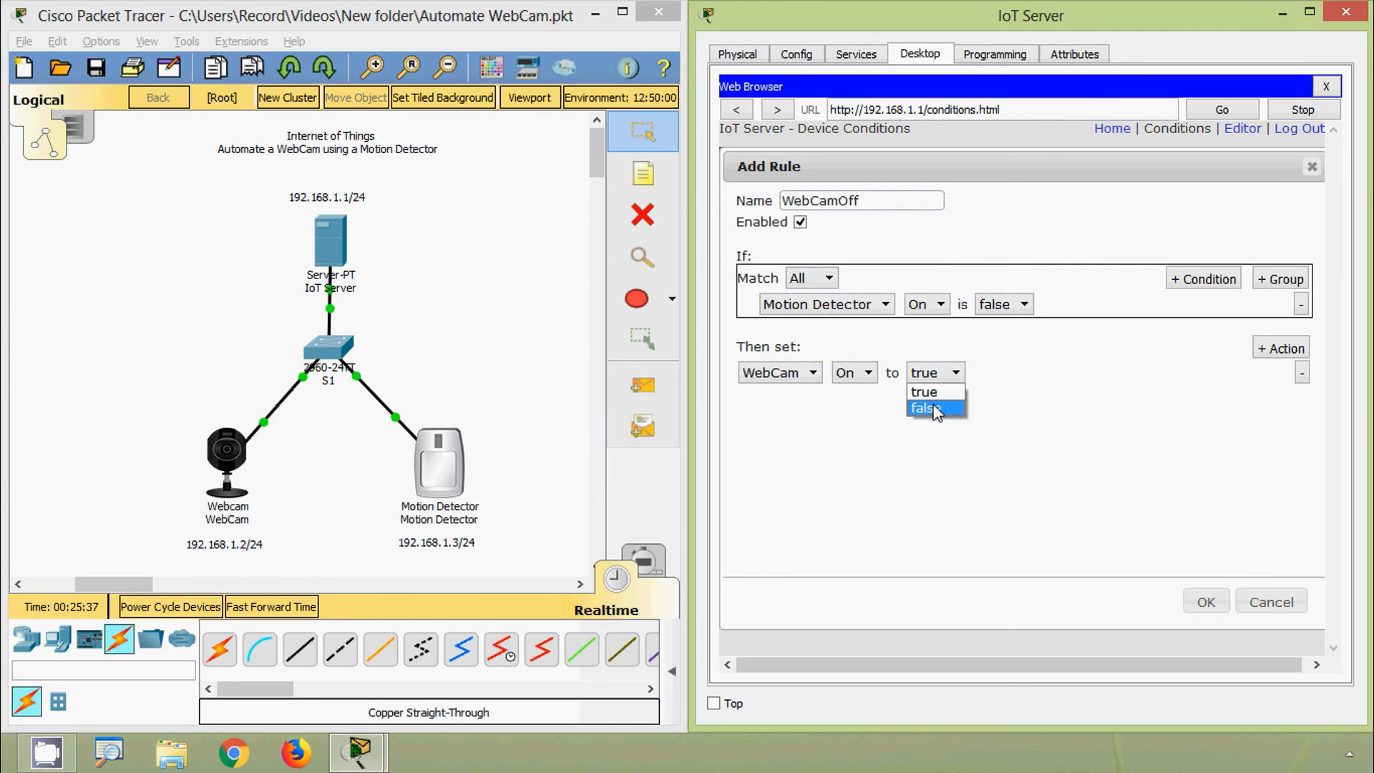
{"action": "left_click", "coordinate": [934, 412]}
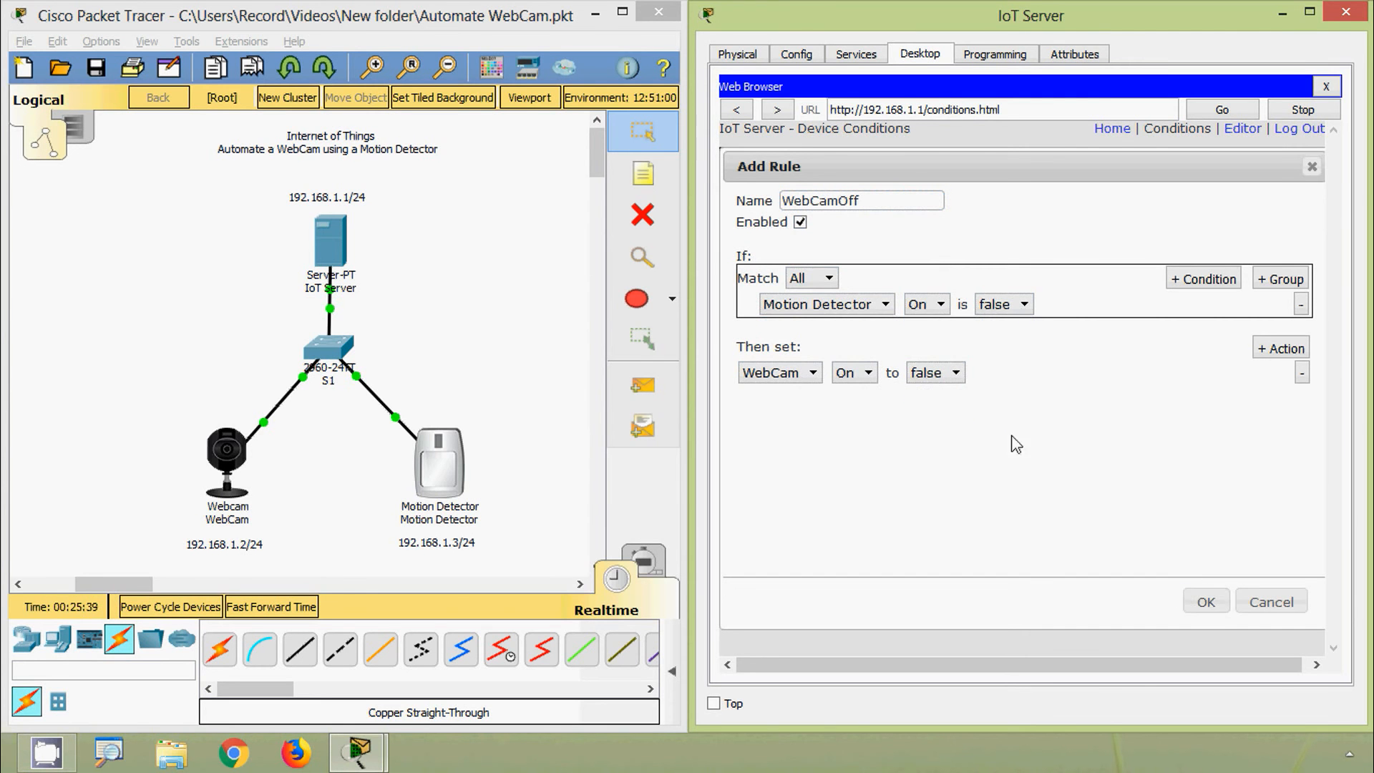
{"action": "left_click", "coordinate": [1208, 604]}
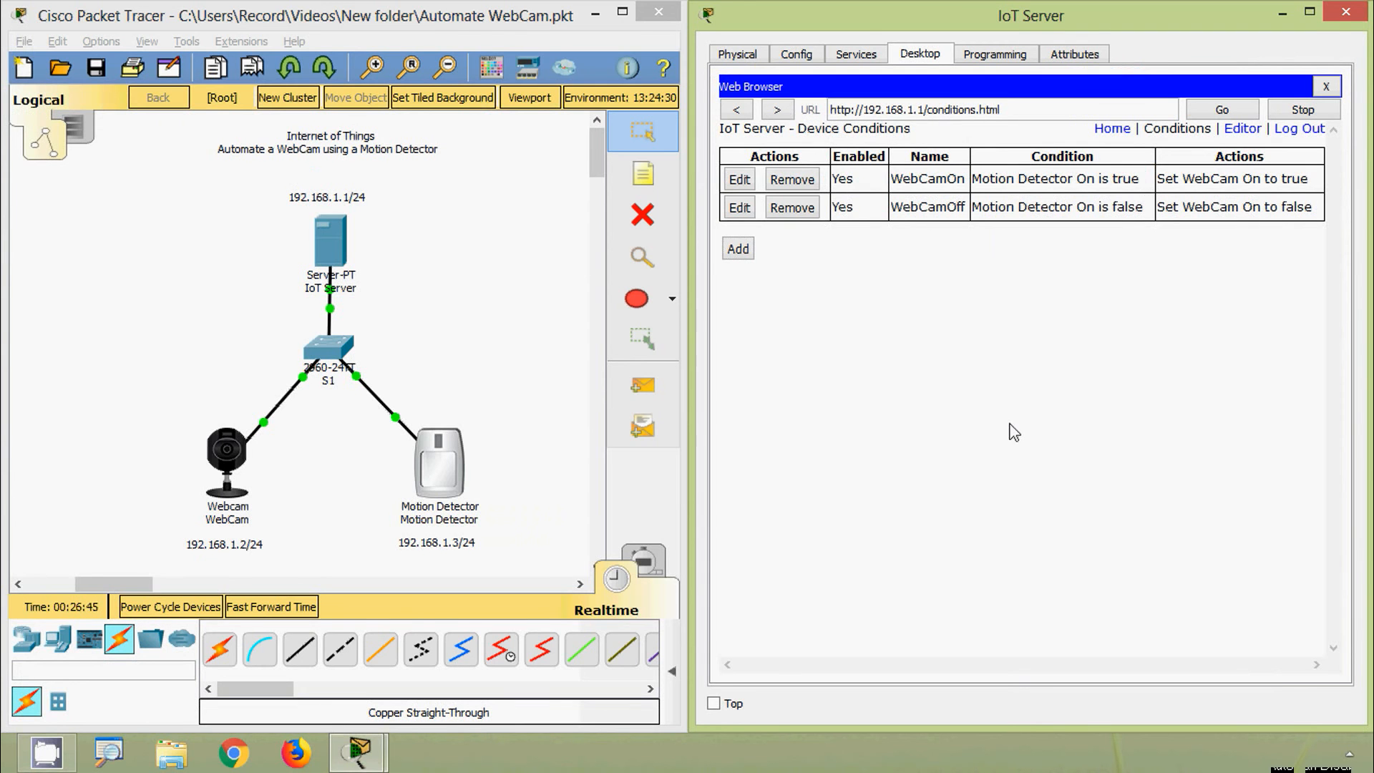
Step: Expand the Motion Detector on the server's home list and trip the detector to test both rules
{"action": "left_click", "coordinate": [1114, 130]}
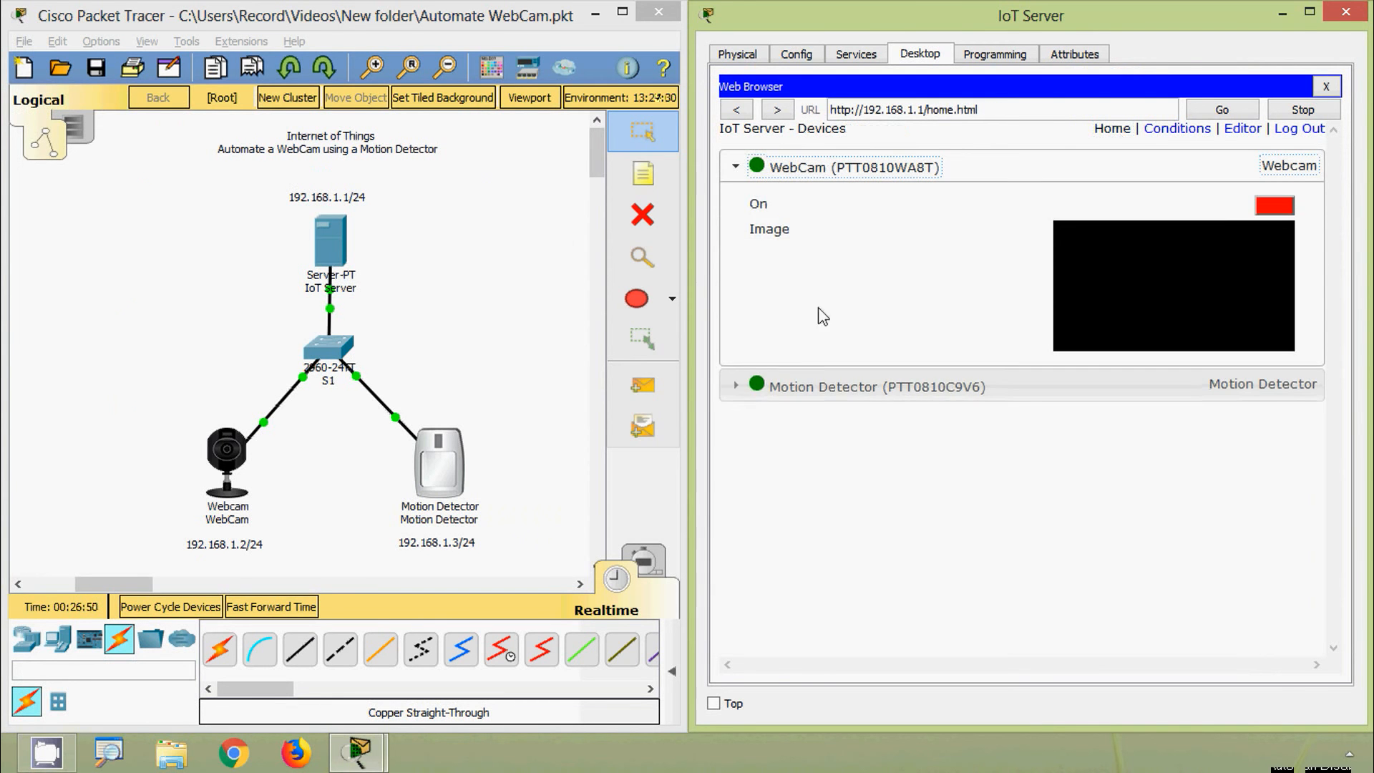
{"action": "left_click", "coordinate": [813, 395]}
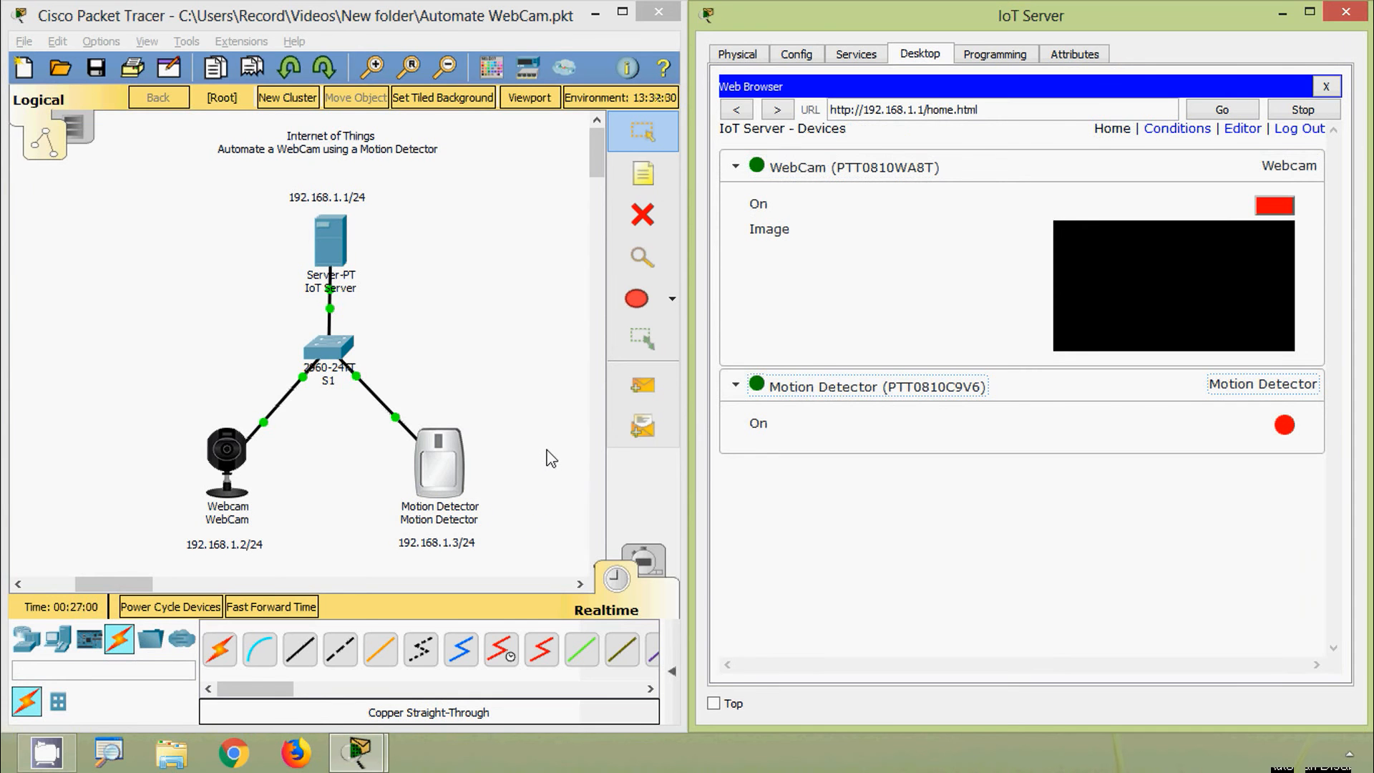
{"action": "mouse_move", "coordinate": [442, 469]}
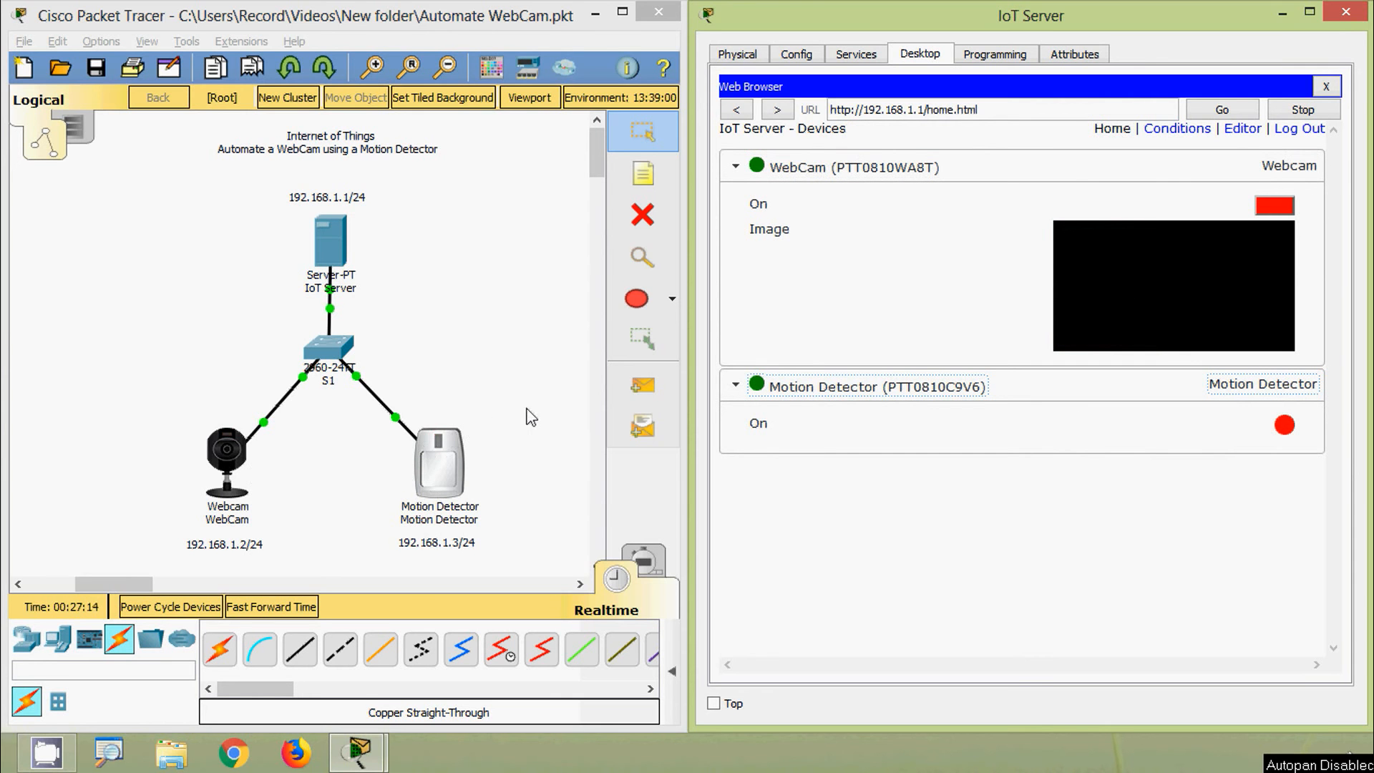
{"action": "left_click", "coordinate": [431, 491], "text": "alt"}
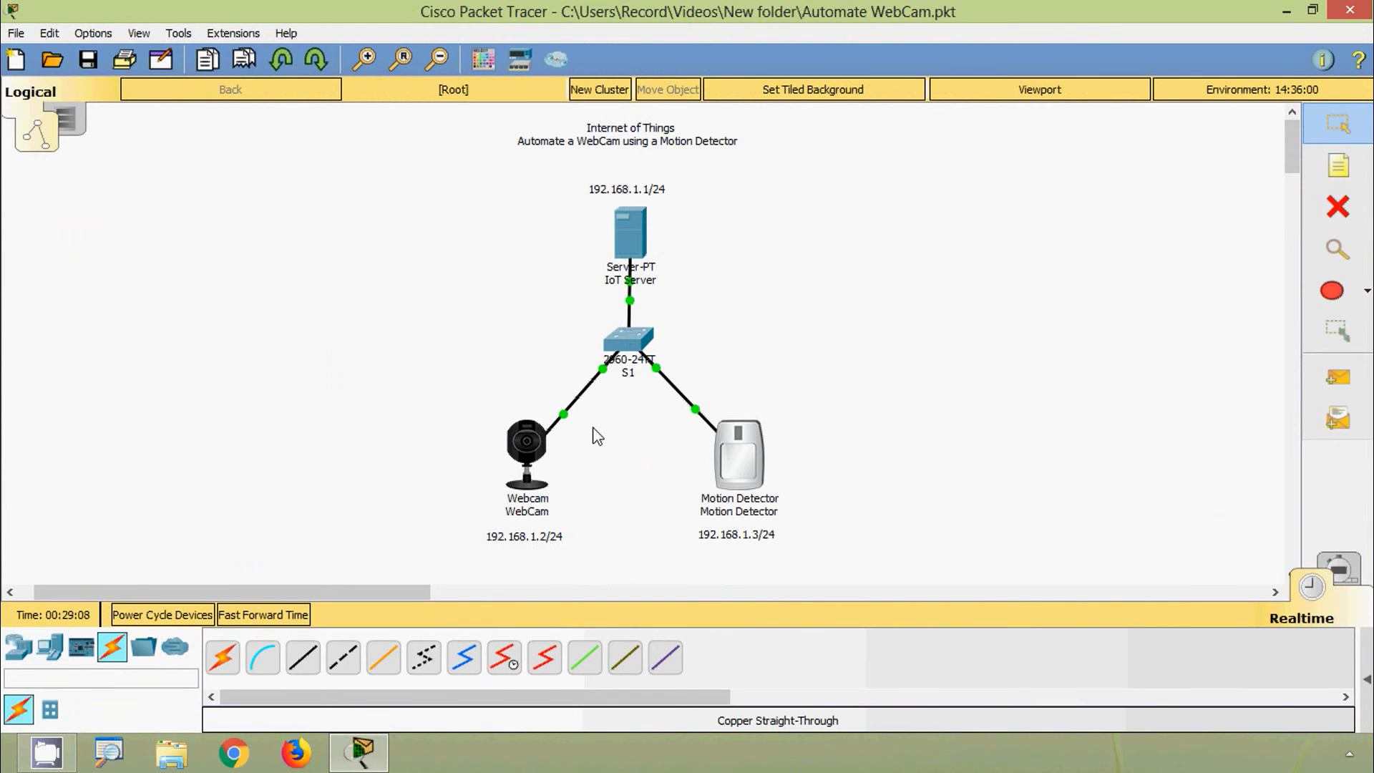
{"action": "left_click", "coordinate": [1335, 215]}
{"action": "left_click", "coordinate": [577, 397]}
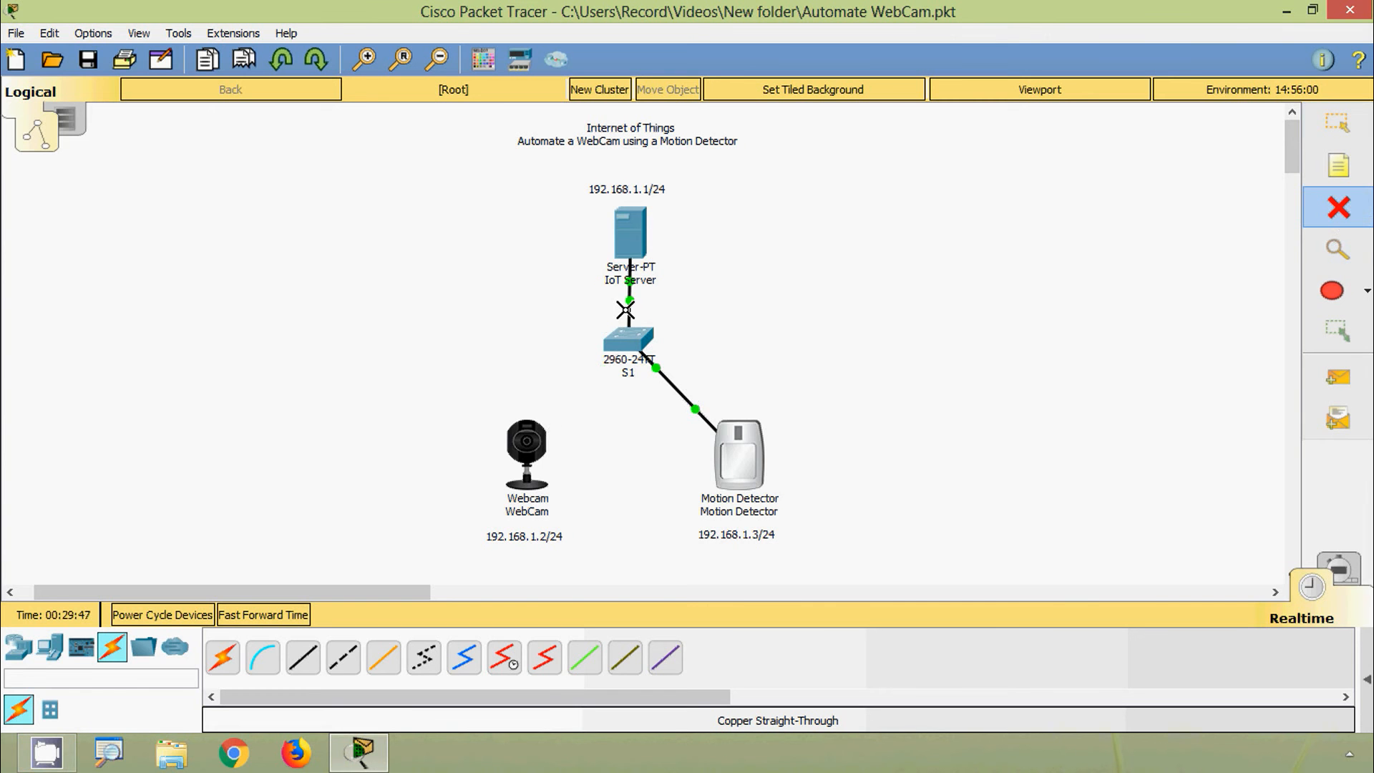
{"action": "left_click", "coordinate": [625, 310]}
{"action": "key", "text": "Escape"}
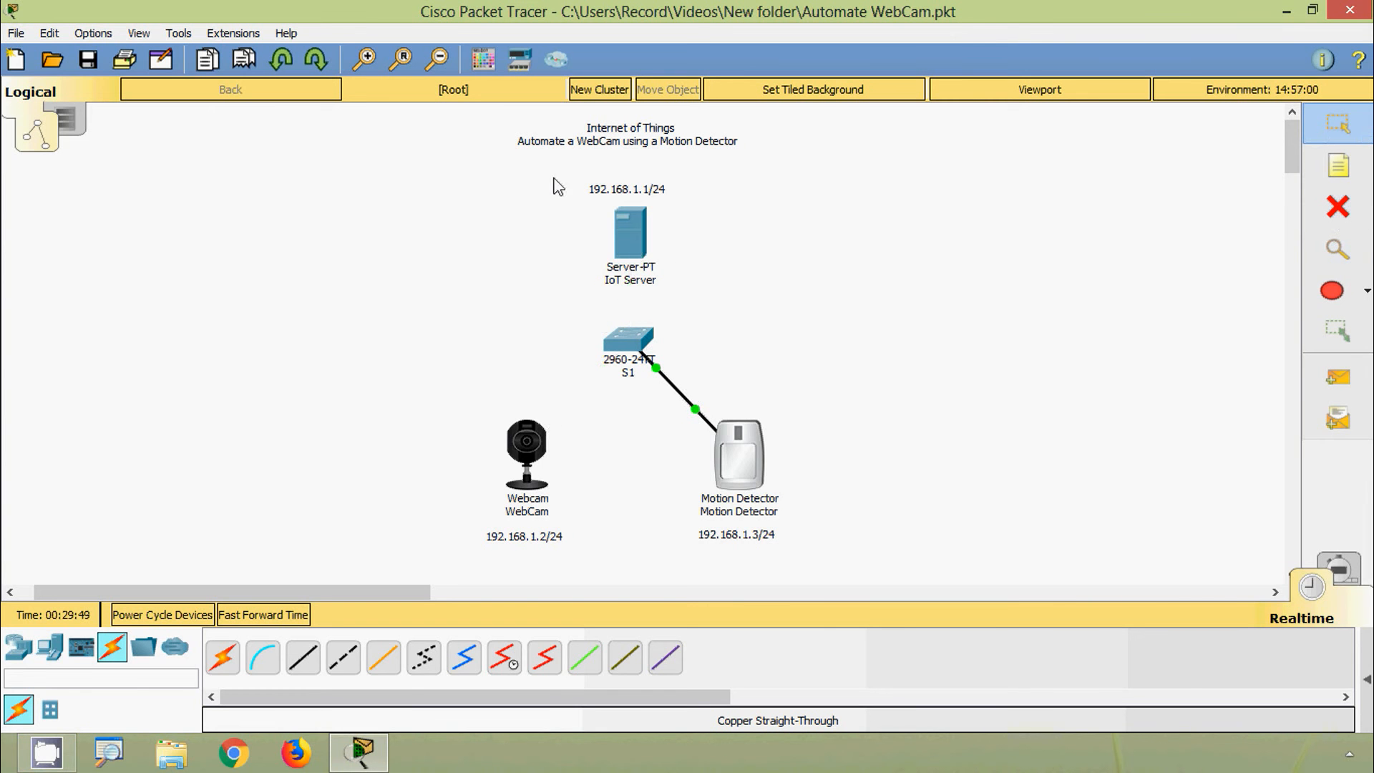
{"action": "left_click_drag", "start_coordinate": [545, 164], "coordinate": [671, 261]}
{"action": "left_click_drag", "start_coordinate": [633, 236], "coordinate": [999, 188]}
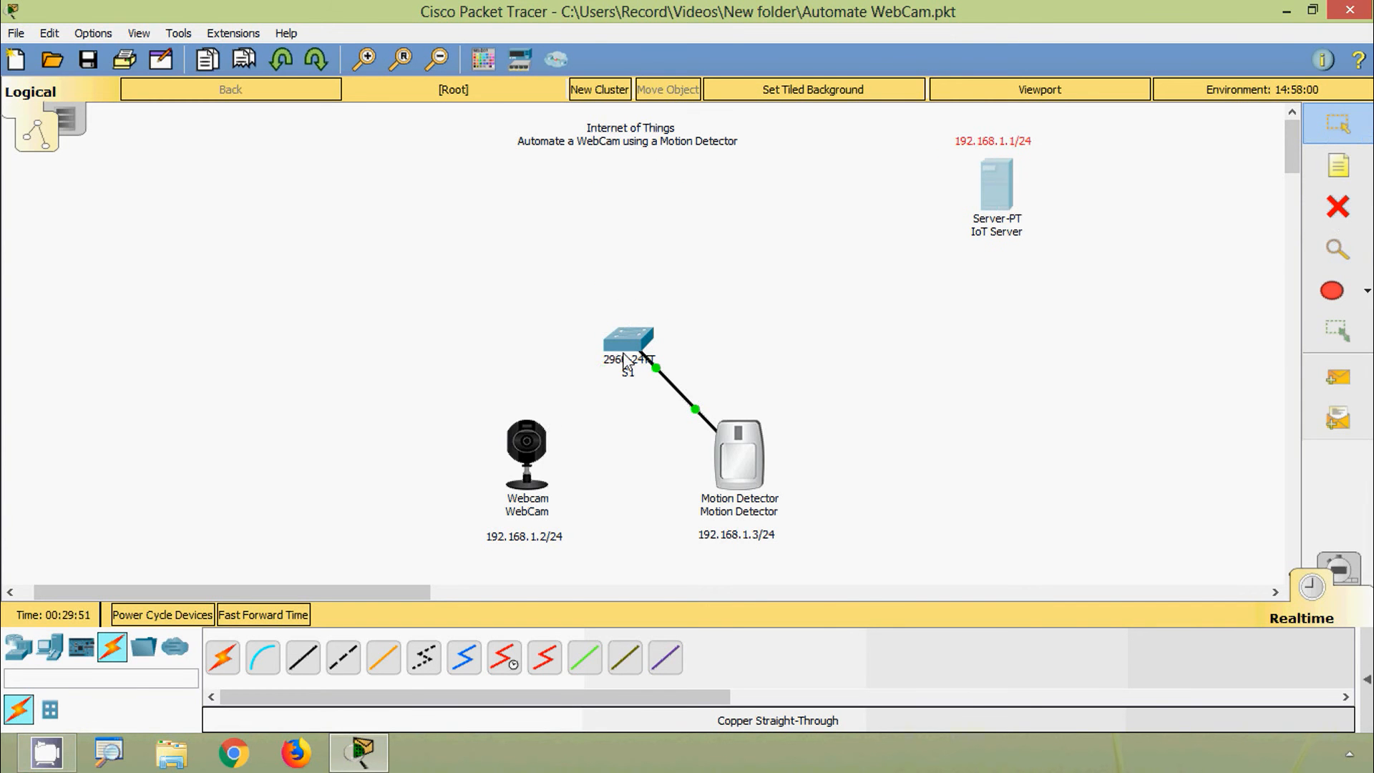
{"action": "left_click", "coordinate": [1336, 209]}
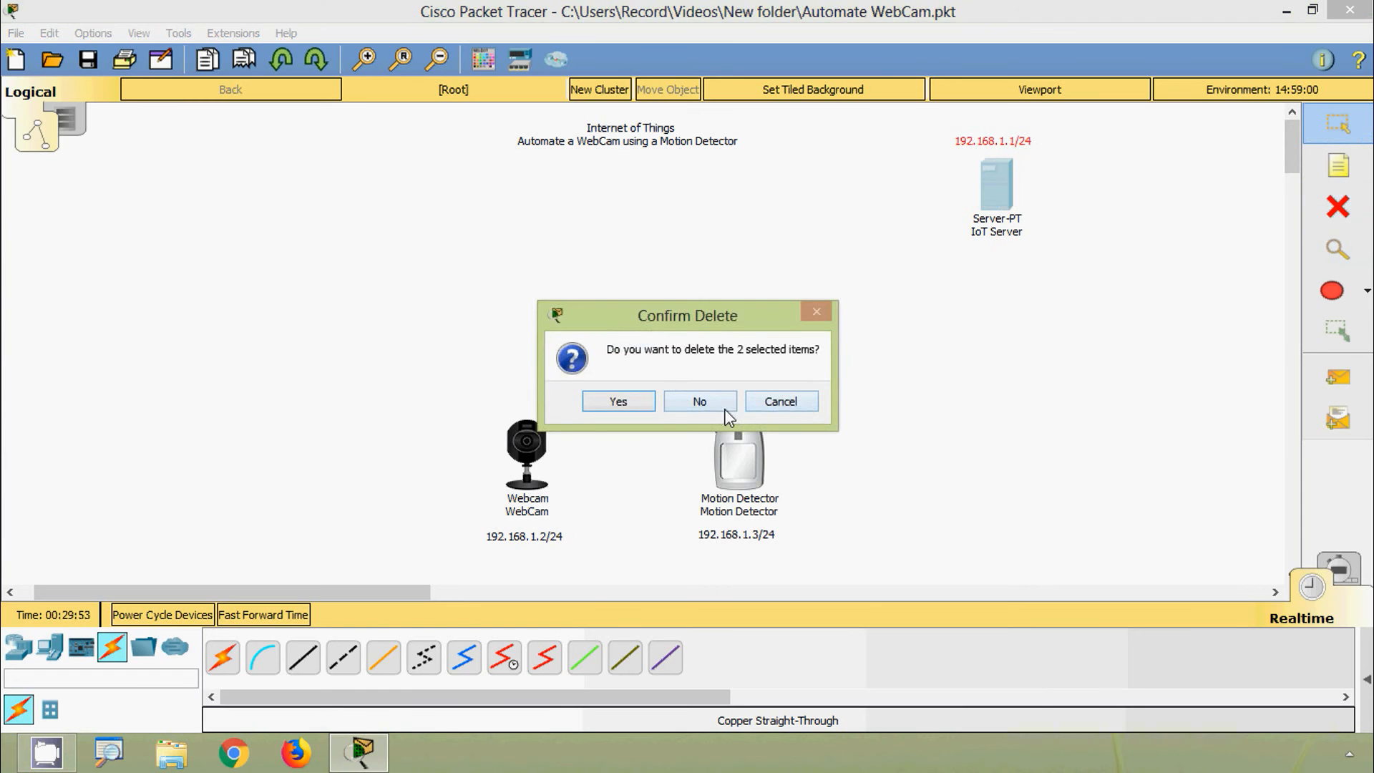
{"action": "left_click", "coordinate": [761, 401]}
{"action": "left_click", "coordinate": [1337, 208]}
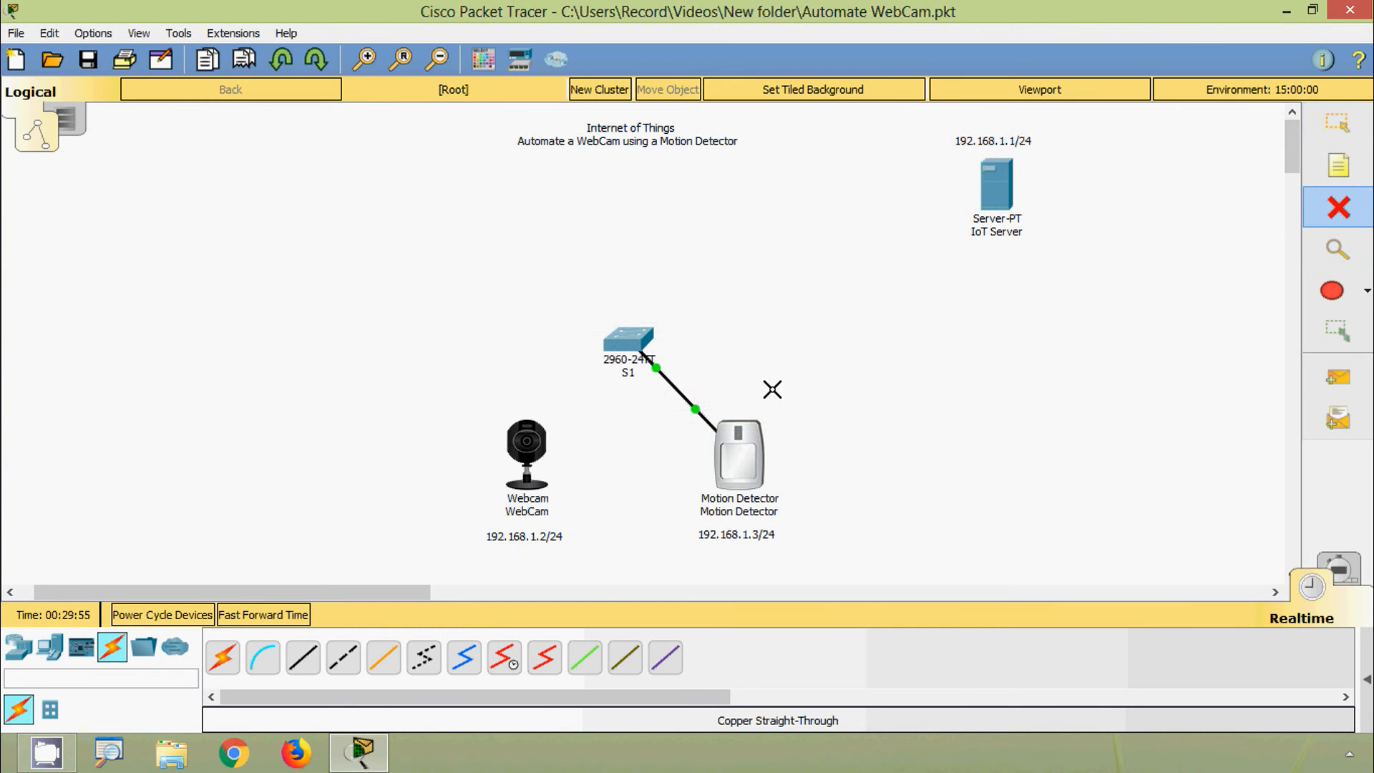
{"action": "left_click", "coordinate": [688, 402]}
{"action": "left_click", "coordinate": [1337, 123]}
{"action": "left_click_drag", "start_coordinate": [632, 358], "coordinate": [1050, 309]}
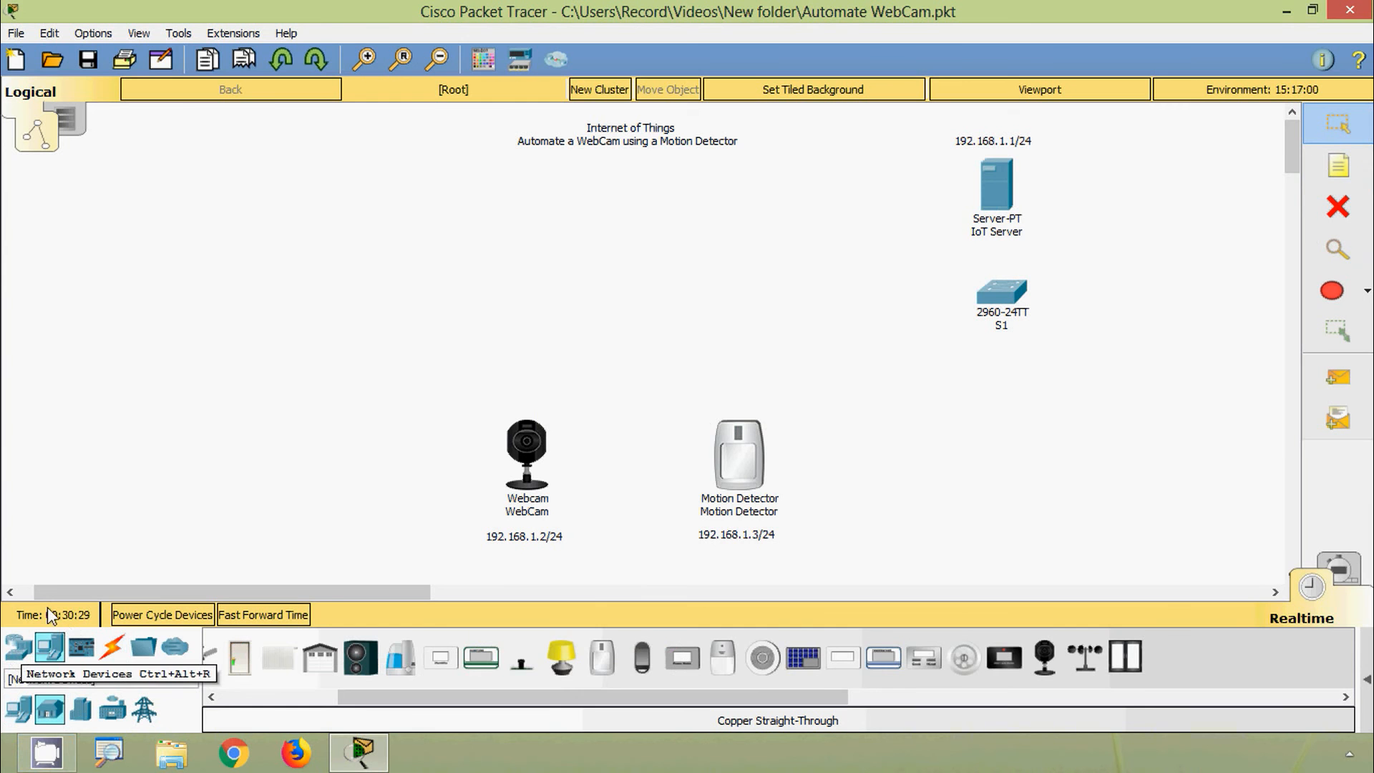
Step: Place a Home Gateway from Wireless Devices on the canvas above the webcam
{"action": "left_click", "coordinate": [23, 651]}
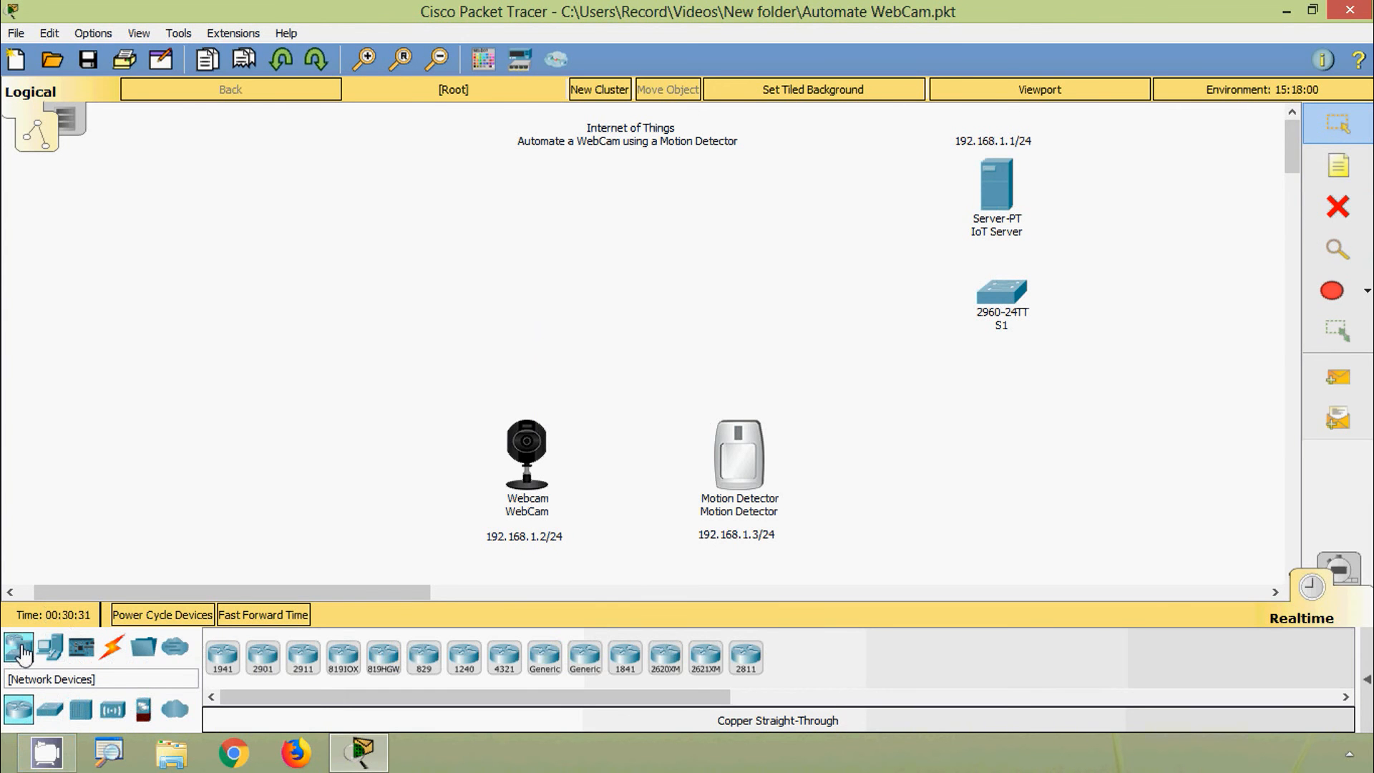
{"action": "left_click", "coordinate": [114, 710]}
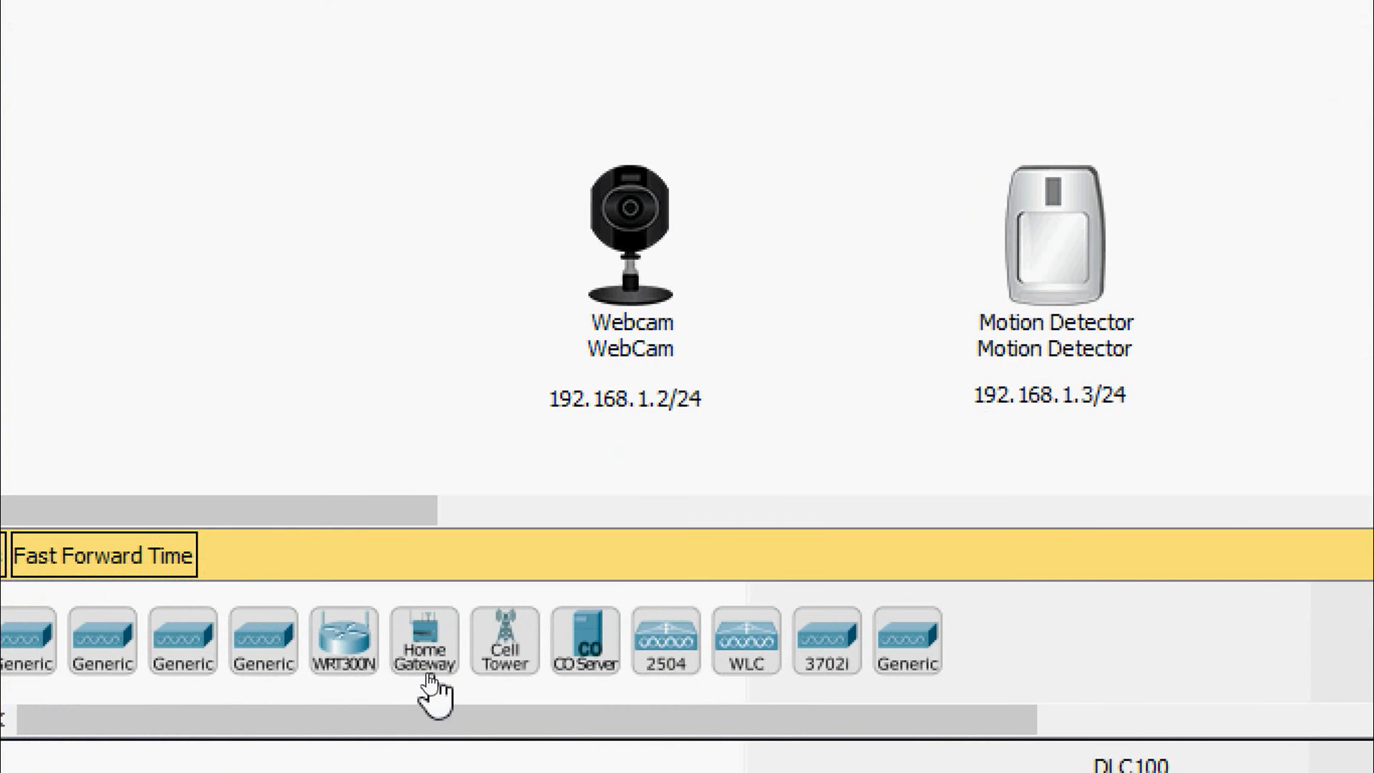
{"action": "left_click", "coordinate": [425, 662]}
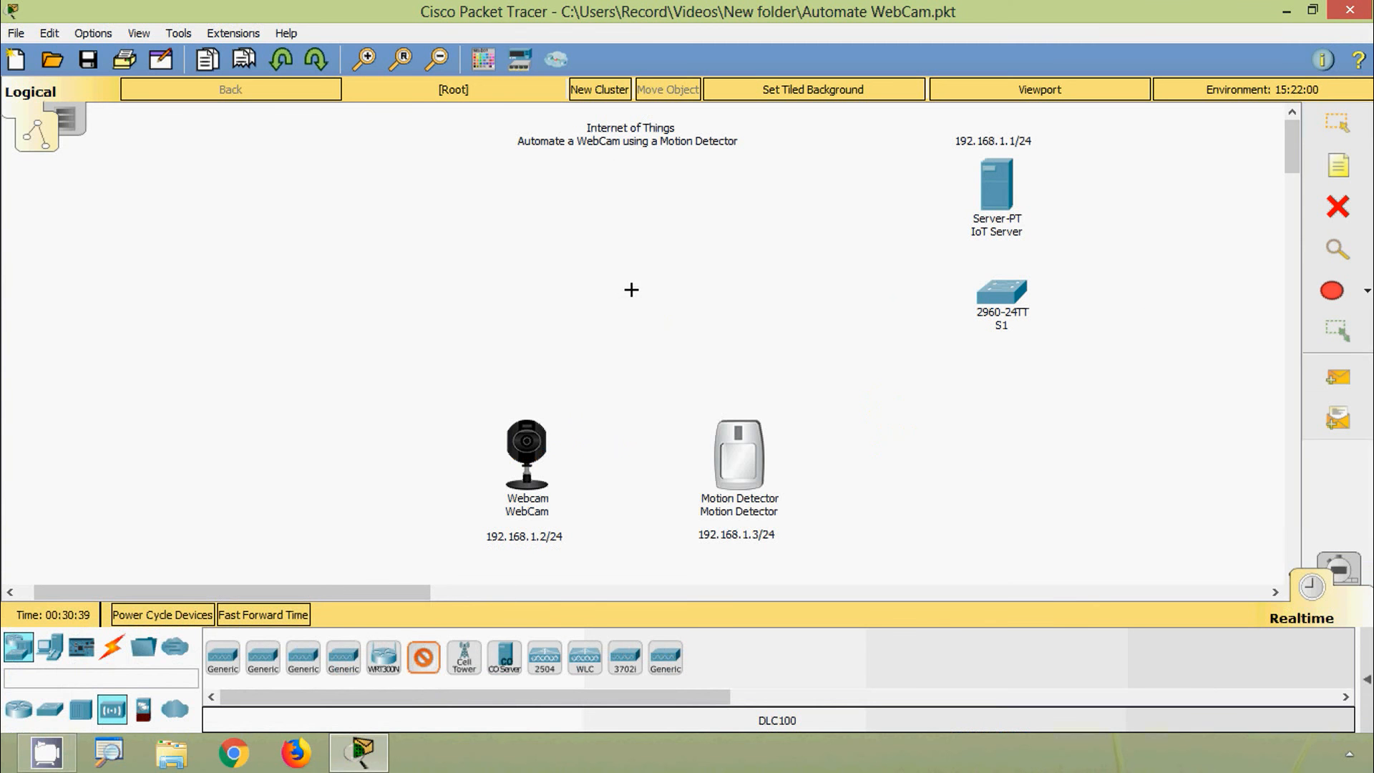
{"action": "left_click", "coordinate": [625, 256]}
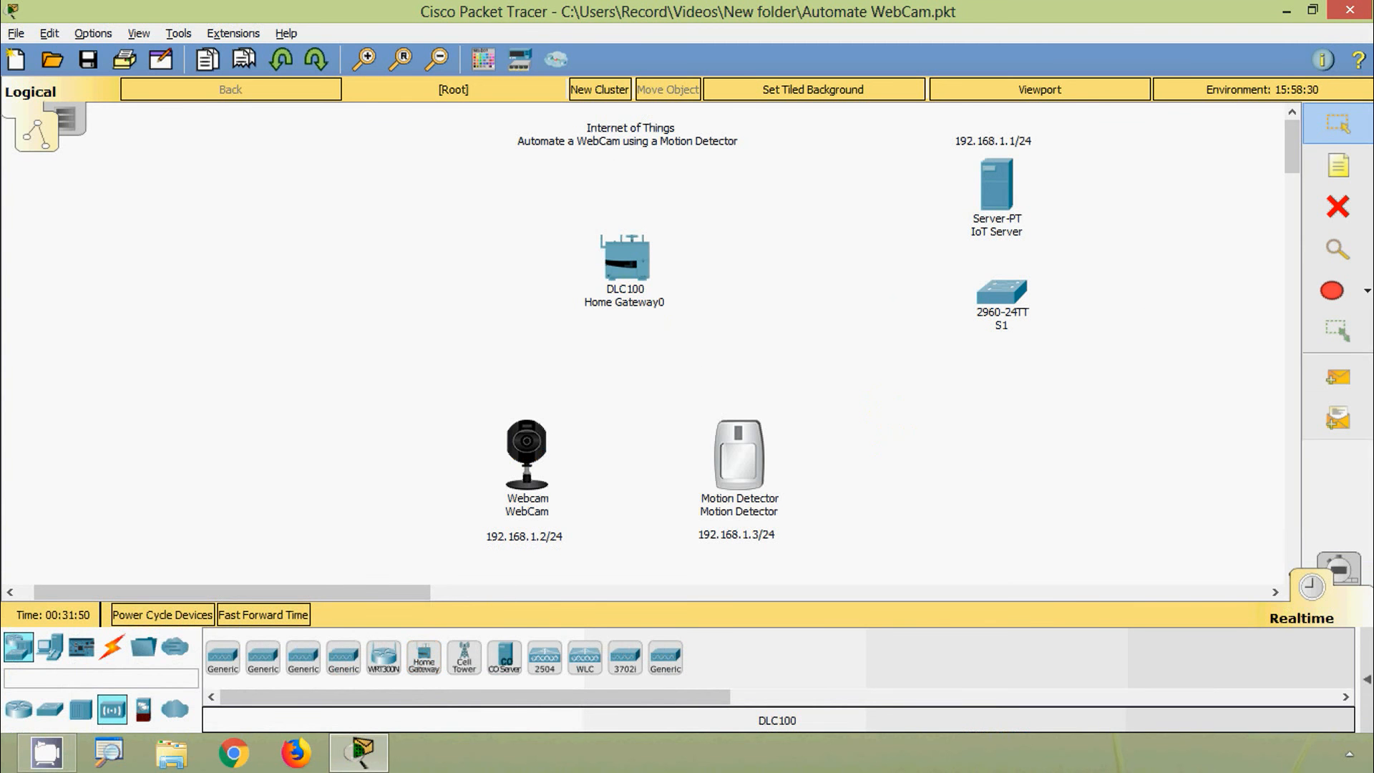
Step: Change Home Gateway0's LAN IP address from 192.168.25.1 to 192.168.1.1
{"action": "left_click", "coordinate": [637, 273]}
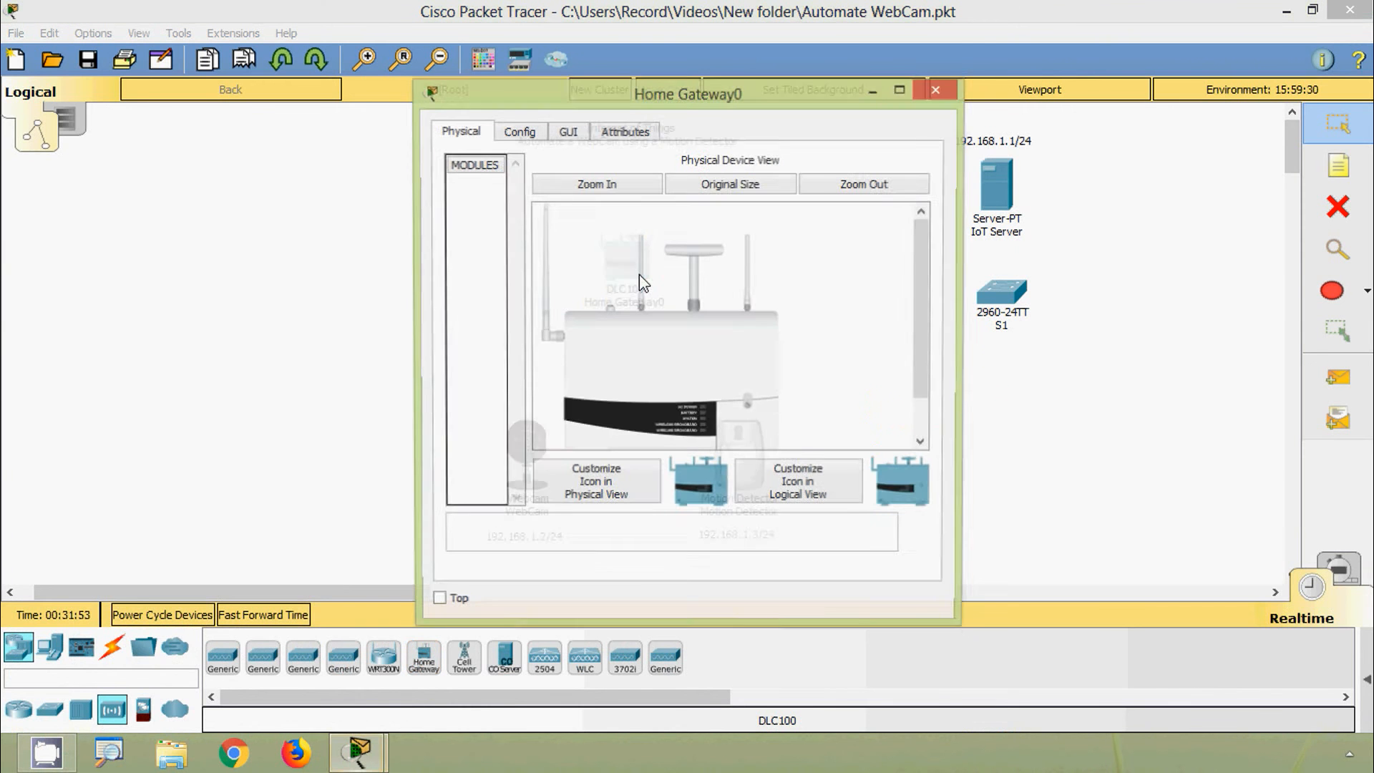
{"action": "left_click", "coordinate": [518, 133]}
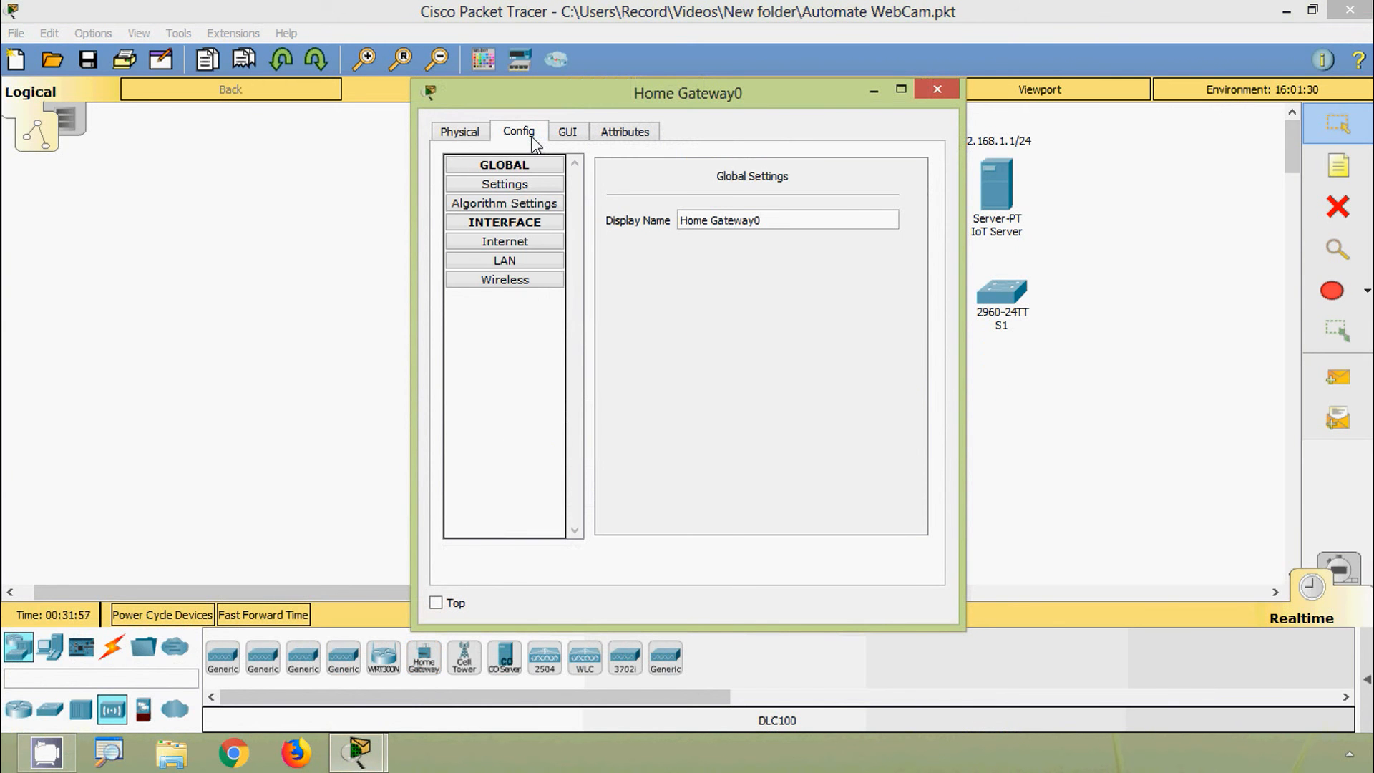
{"action": "left_click", "coordinate": [509, 262]}
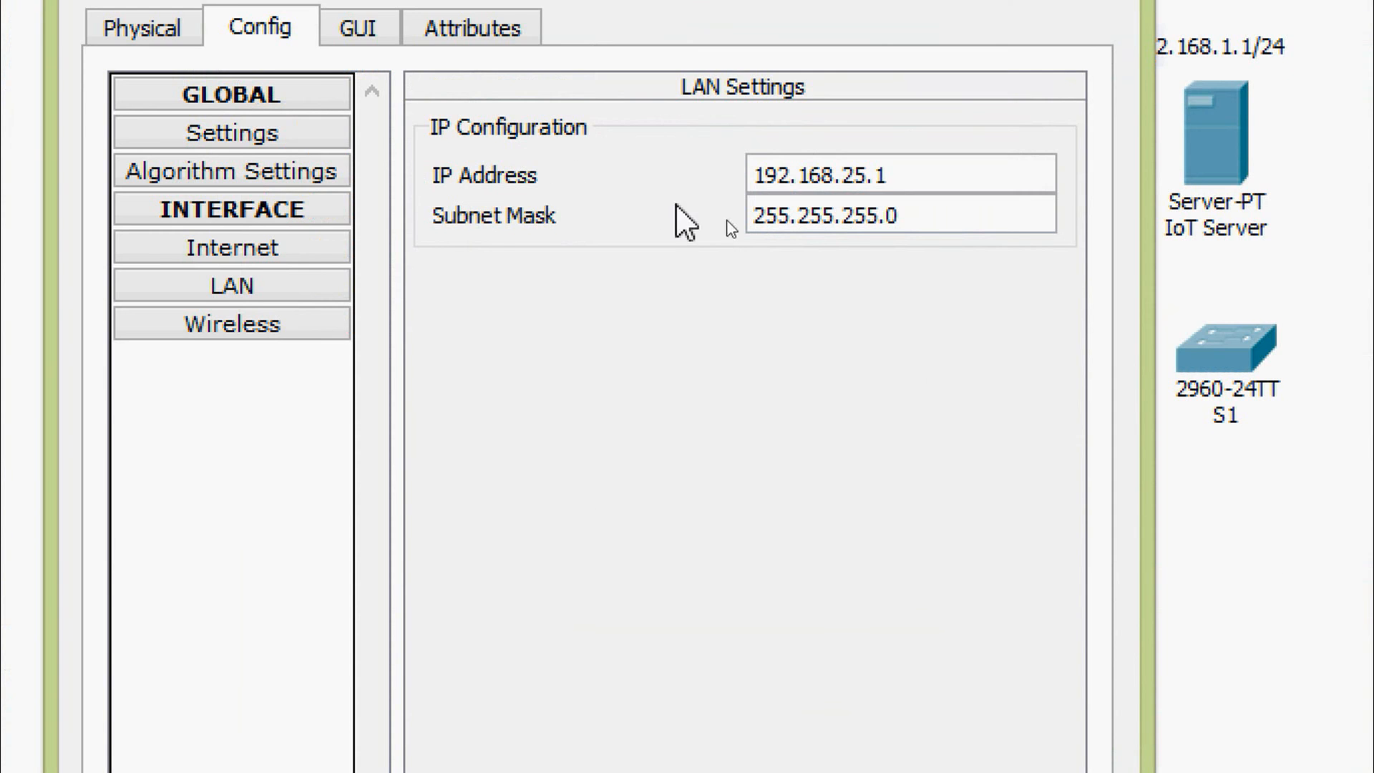
{"action": "left_click", "coordinate": [862, 243]}
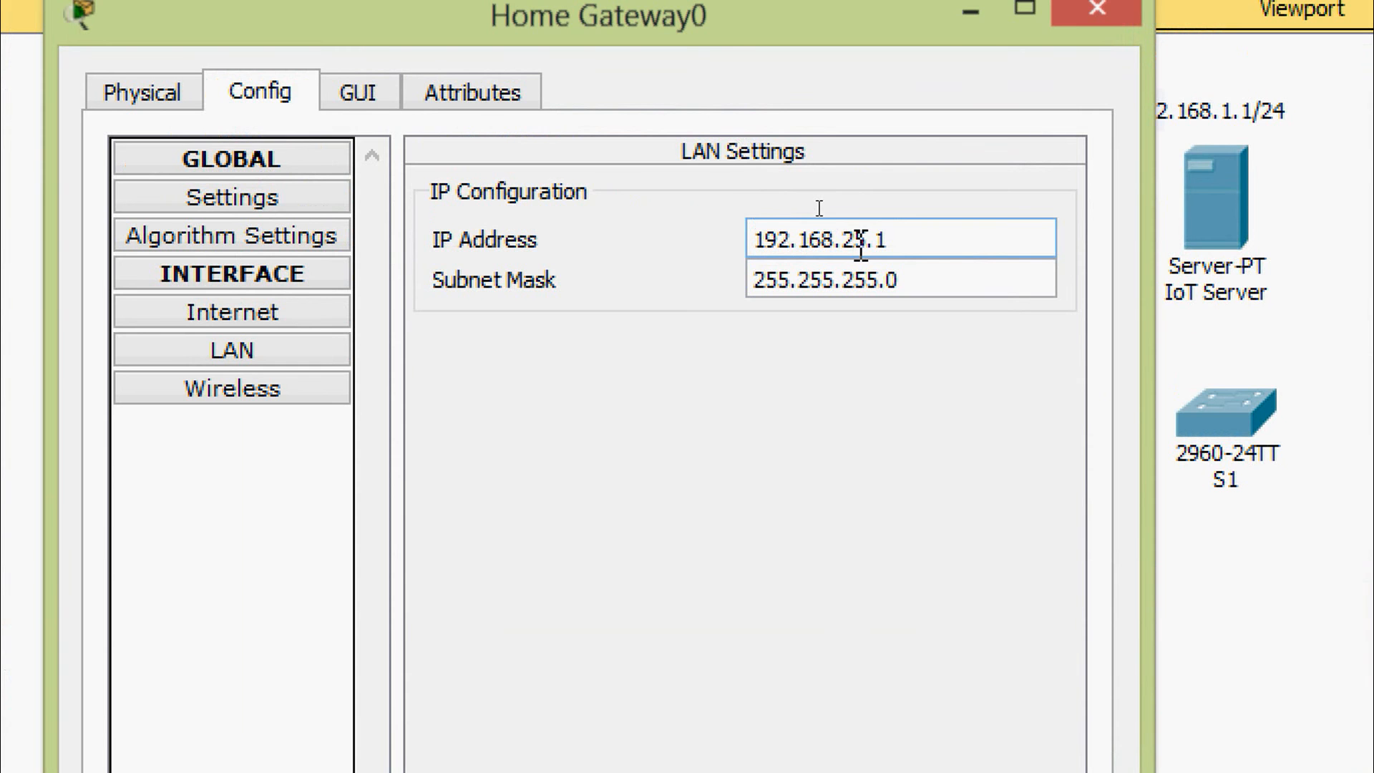
{"action": "left_click_drag", "start_coordinate": [863, 243], "coordinate": [846, 241]}
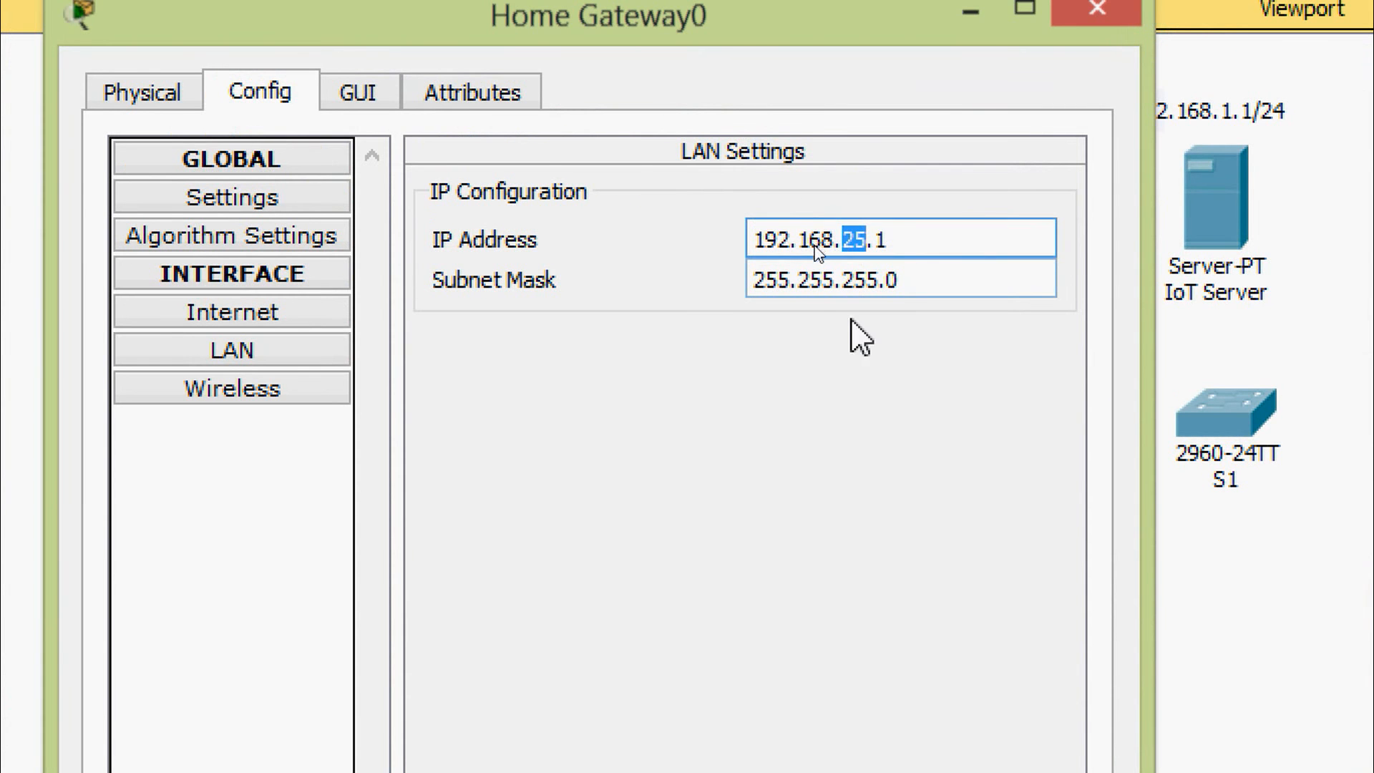
{"action": "type", "text": "1"}
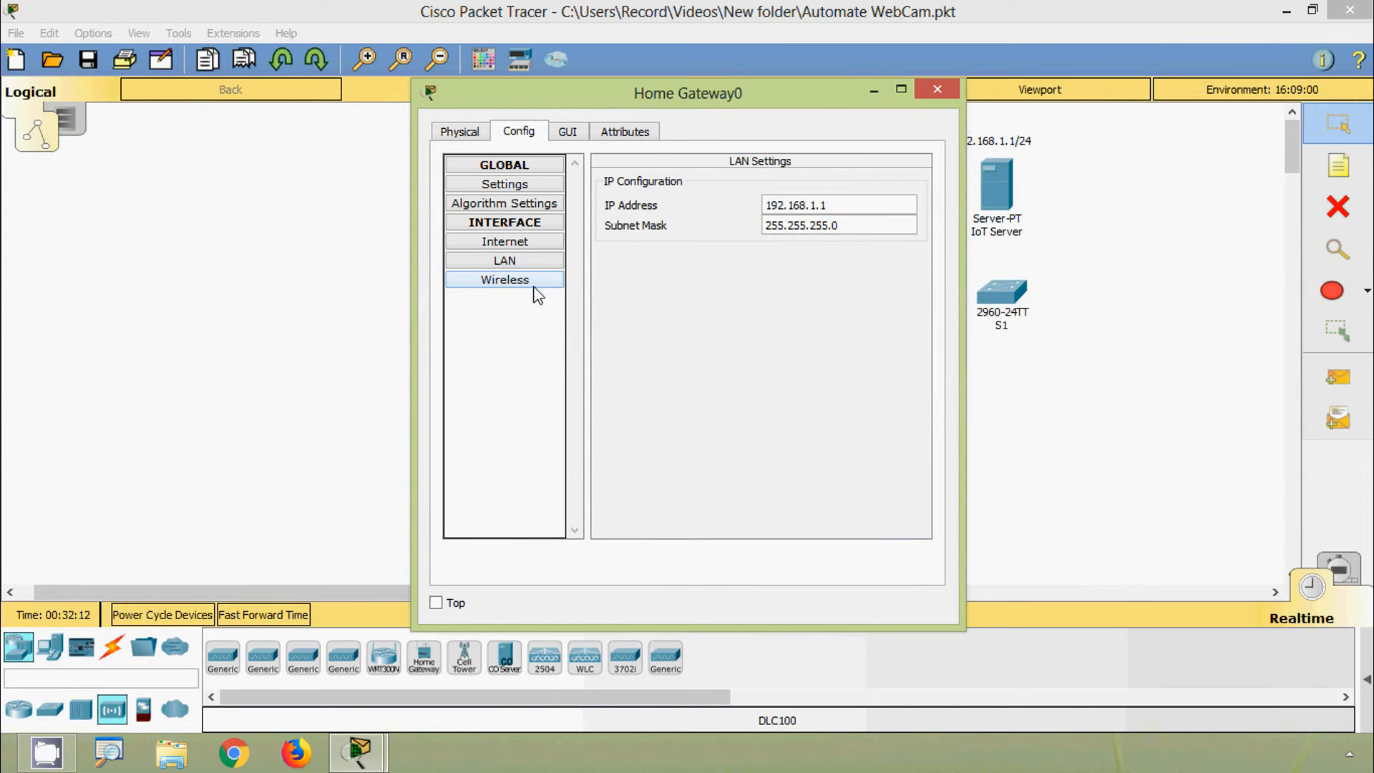
{"action": "left_click", "coordinate": [537, 294]}
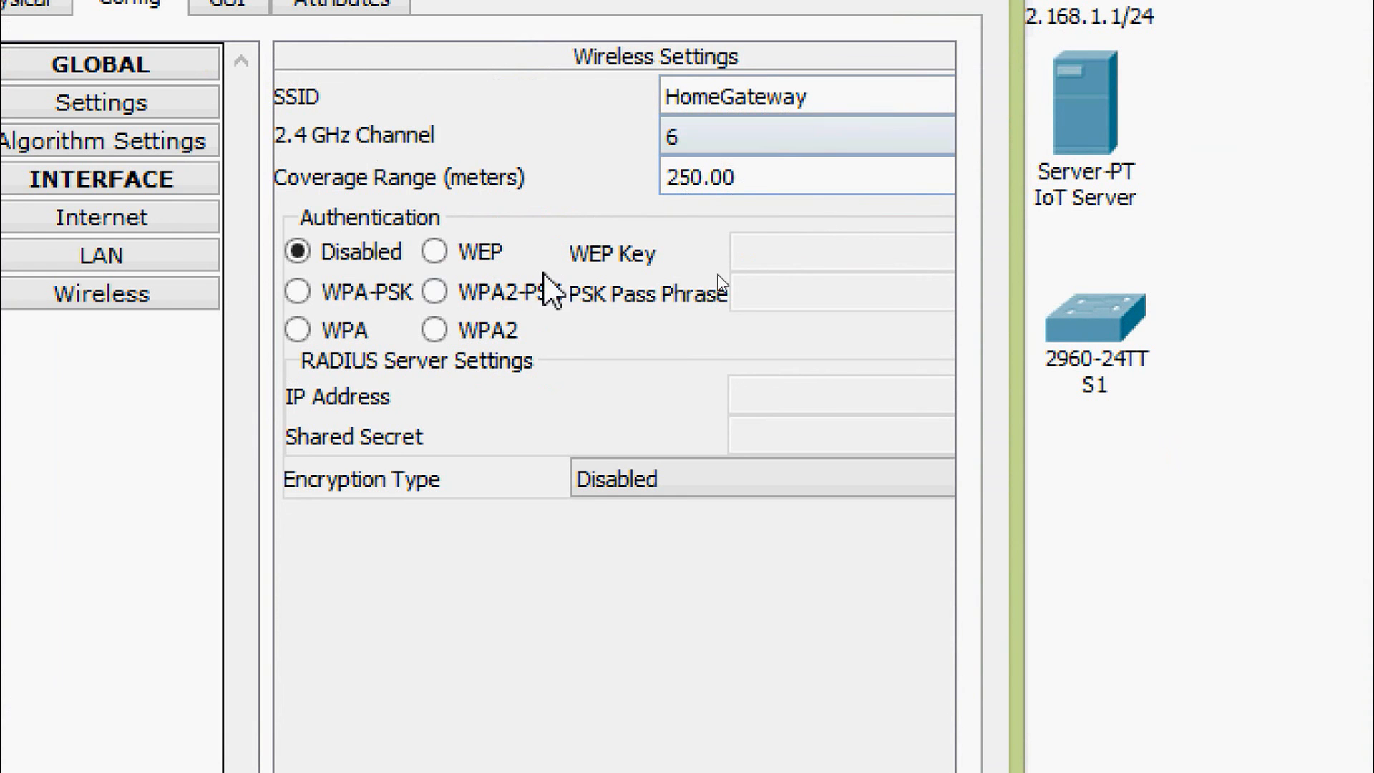
Step: Secure the gateway's wireless with WPA2-PSK and a pass phrase, then close its window
{"action": "left_click", "coordinate": [436, 293]}
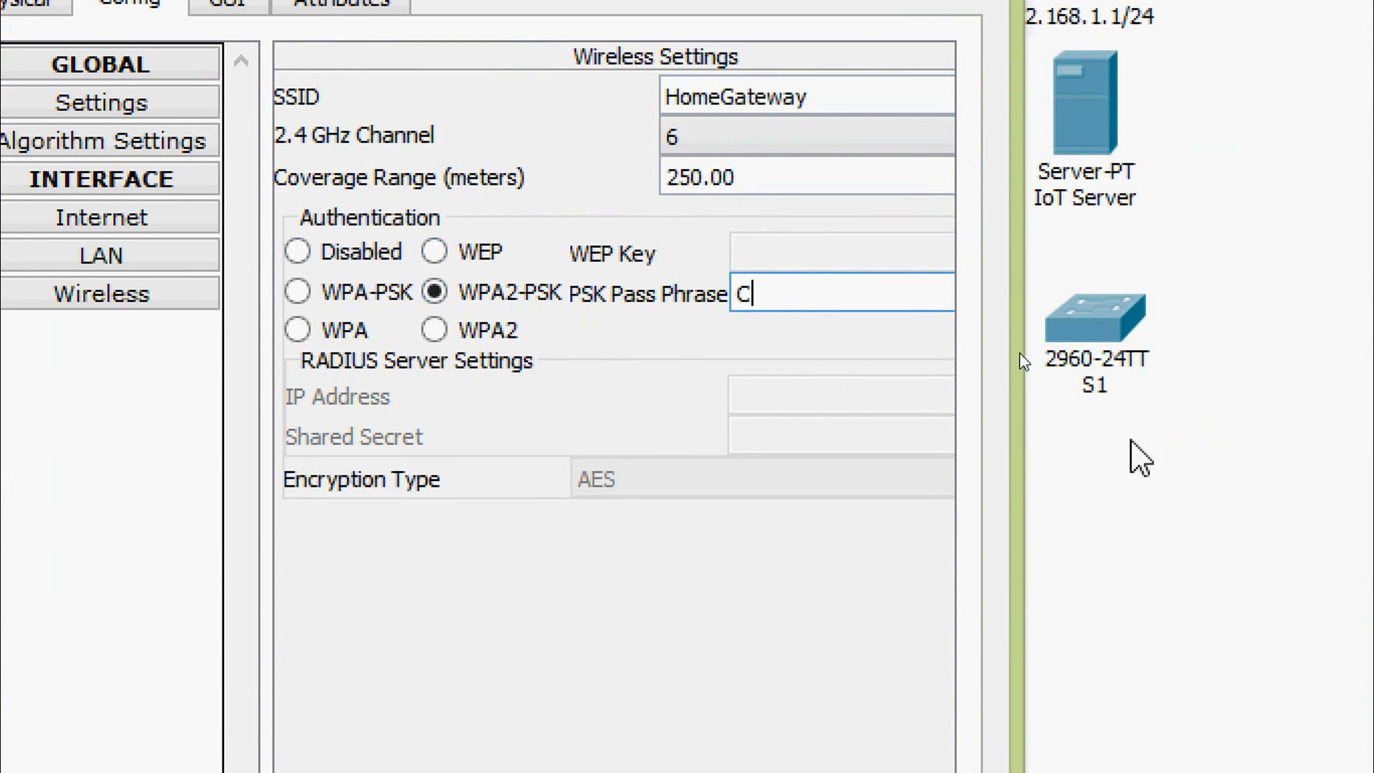
{"action": "type", "text": "iscoIoT"}
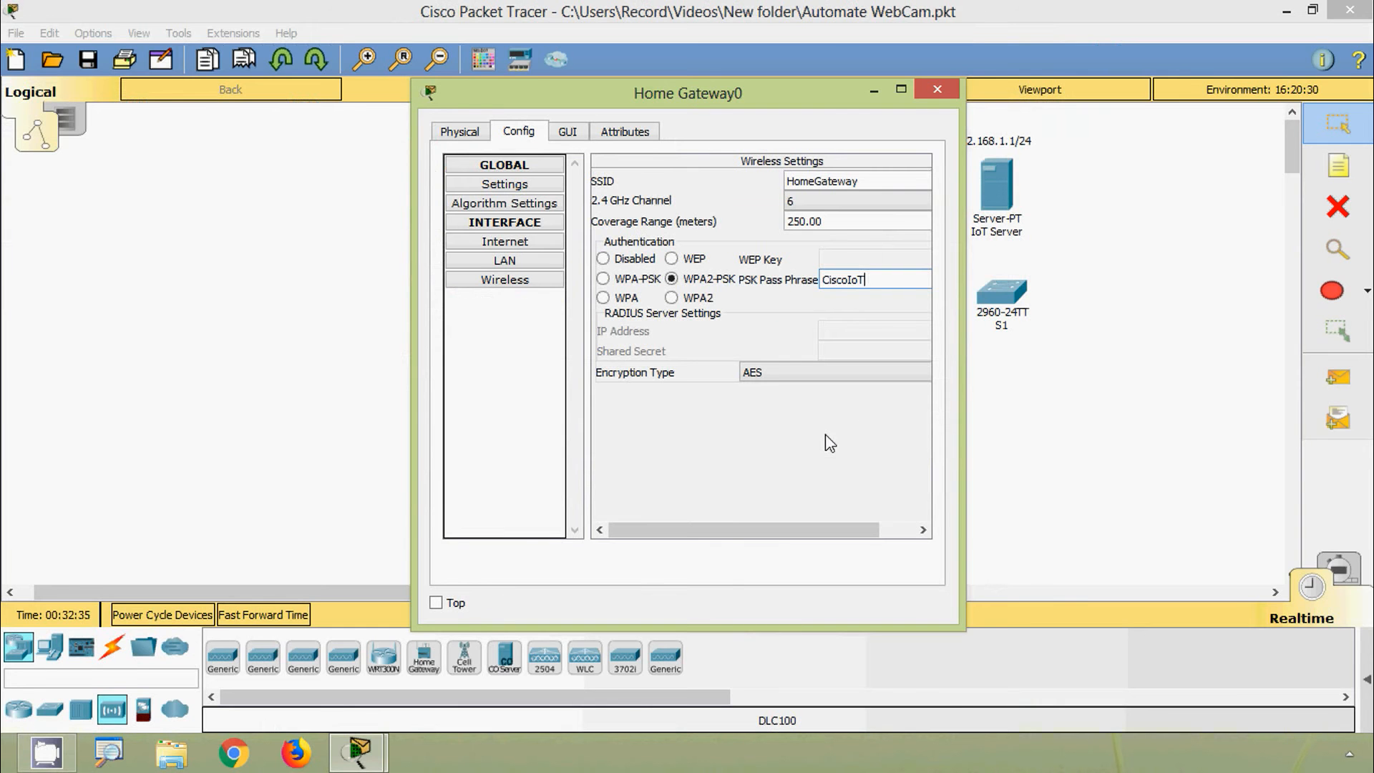
{"action": "left_click", "coordinate": [936, 89]}
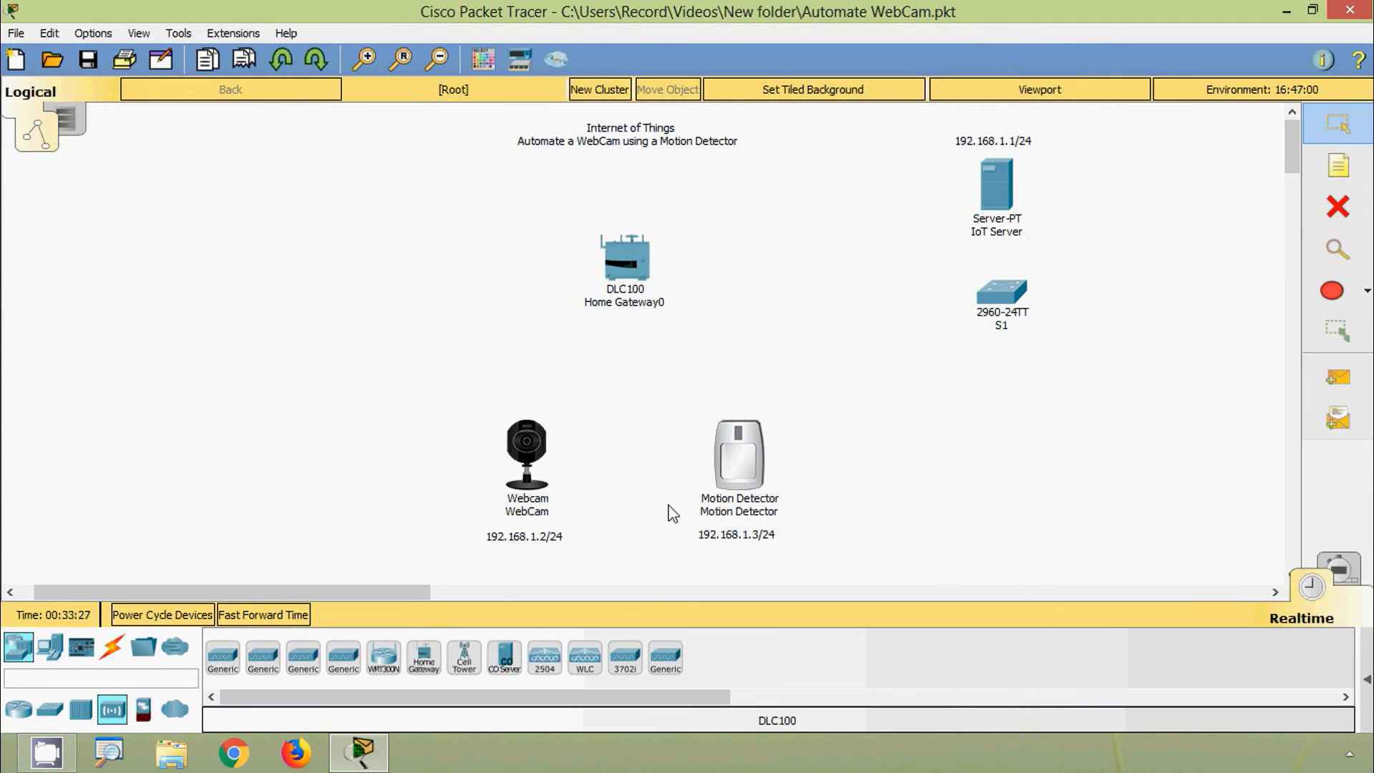
Step: Open the WebCam's configuration window on its Global Settings page
{"action": "mouse_move", "coordinate": [629, 310]}
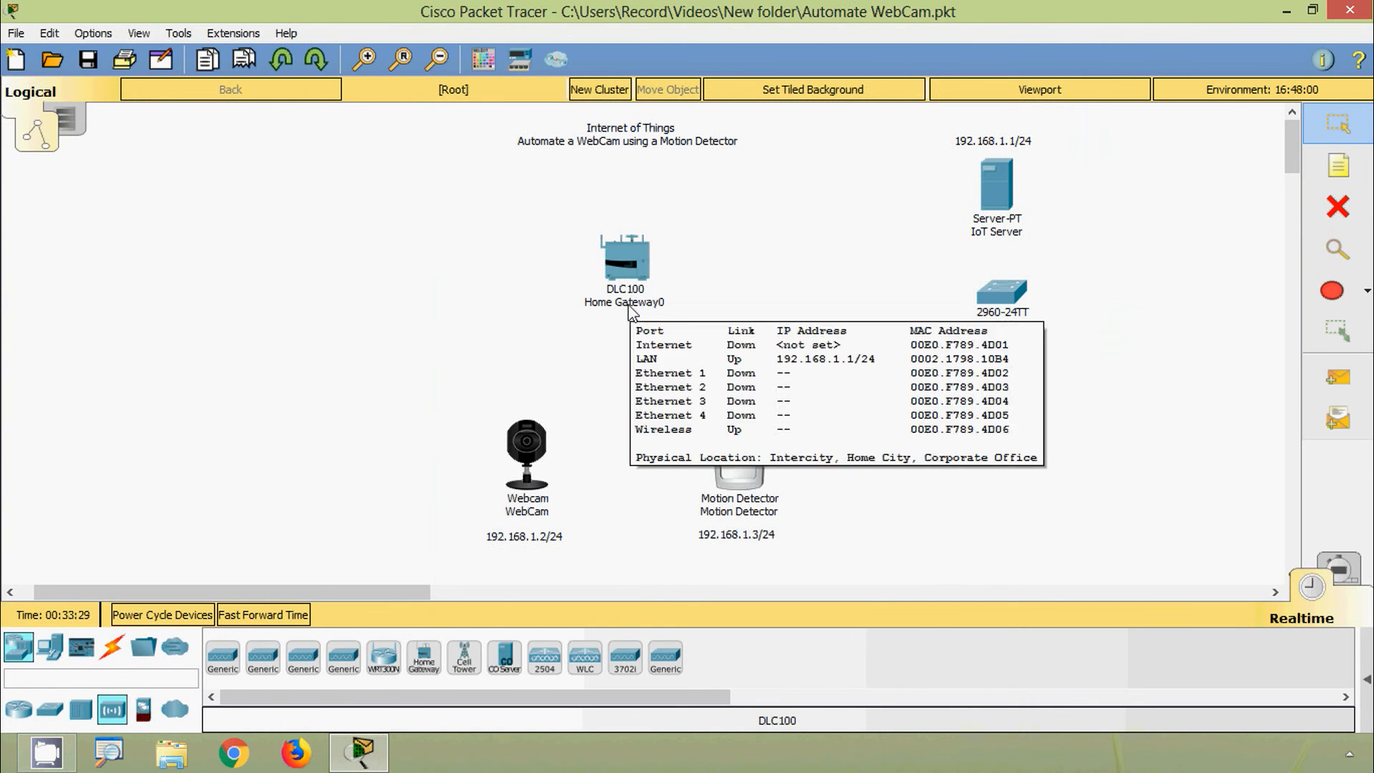
{"action": "left_click", "coordinate": [523, 451]}
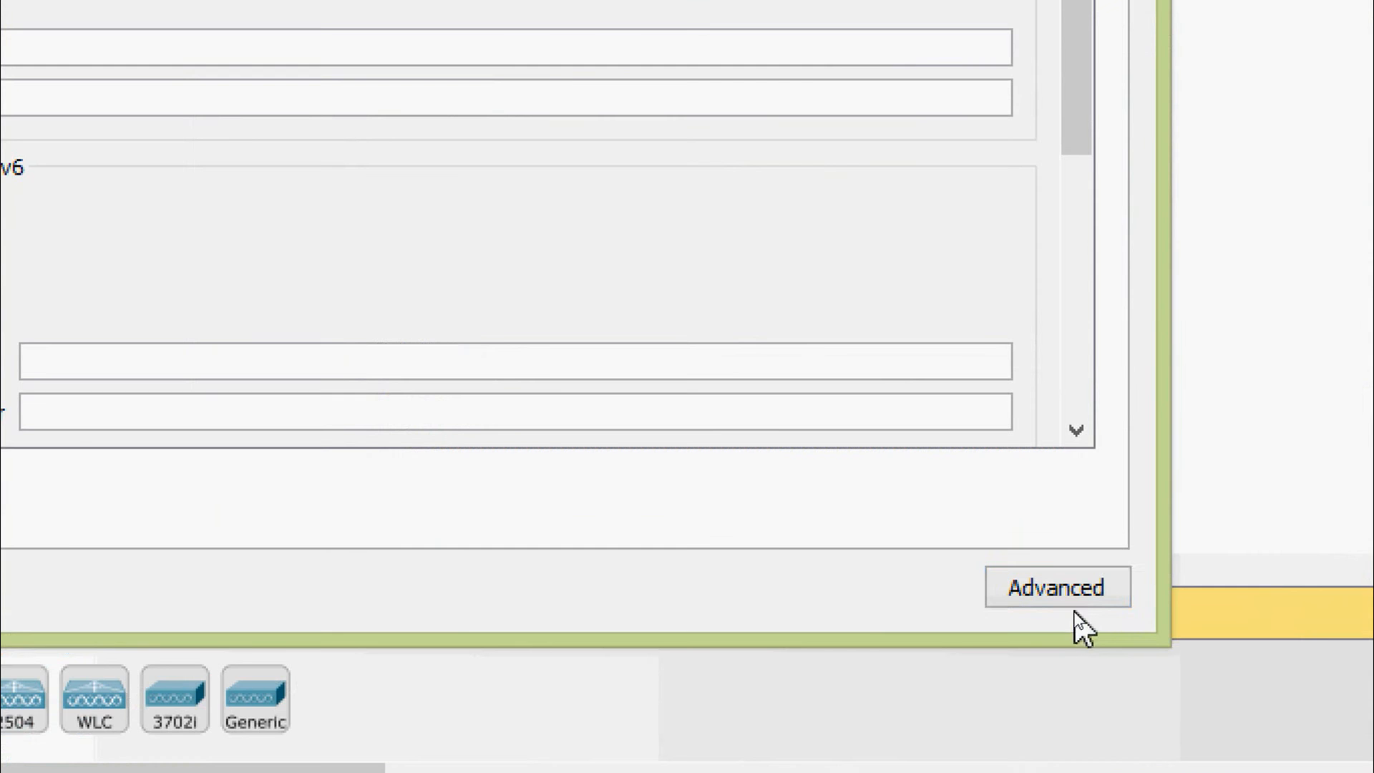
Step: Replace the webcam's network adapter with PT-IOT-NM-1W in Advanced I/O Config, then return to Config
{"action": "left_click", "coordinate": [1072, 605]}
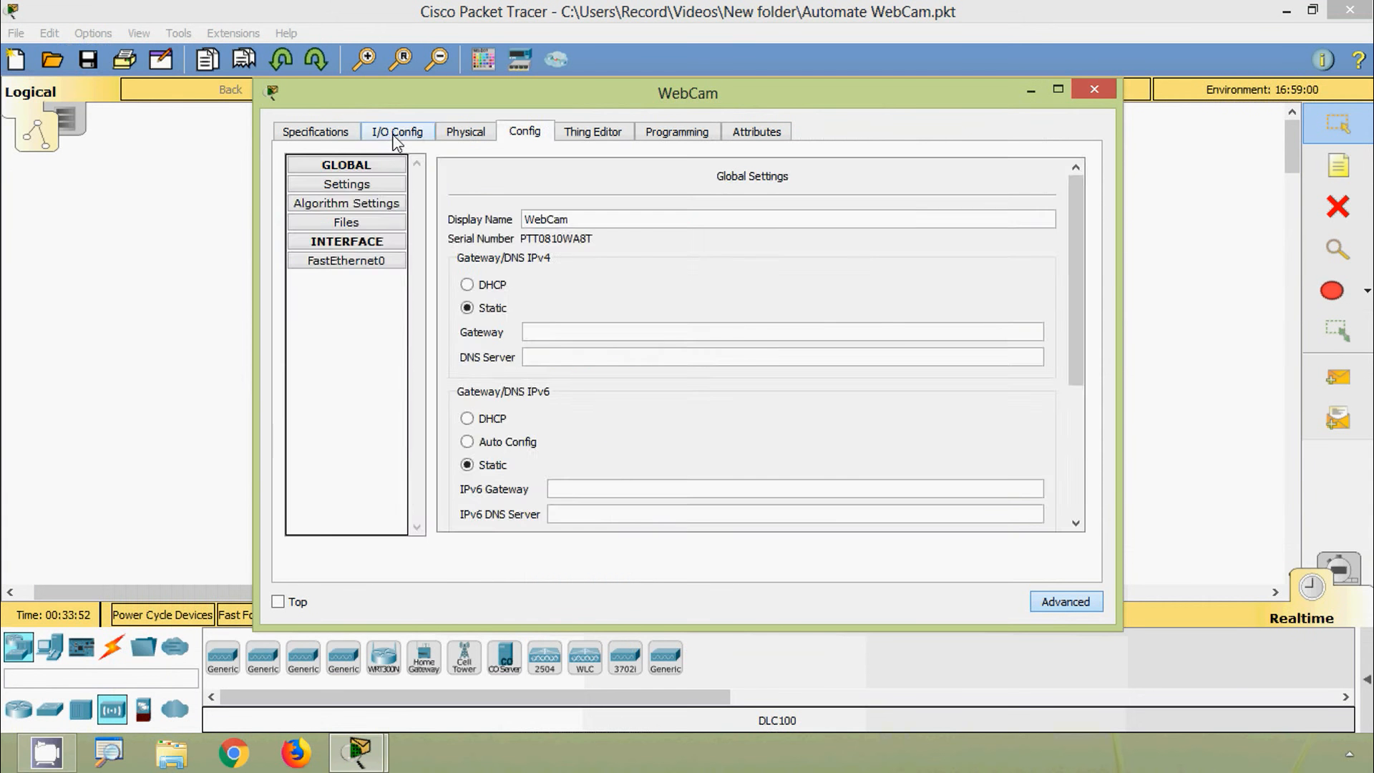
{"action": "left_click", "coordinate": [396, 135]}
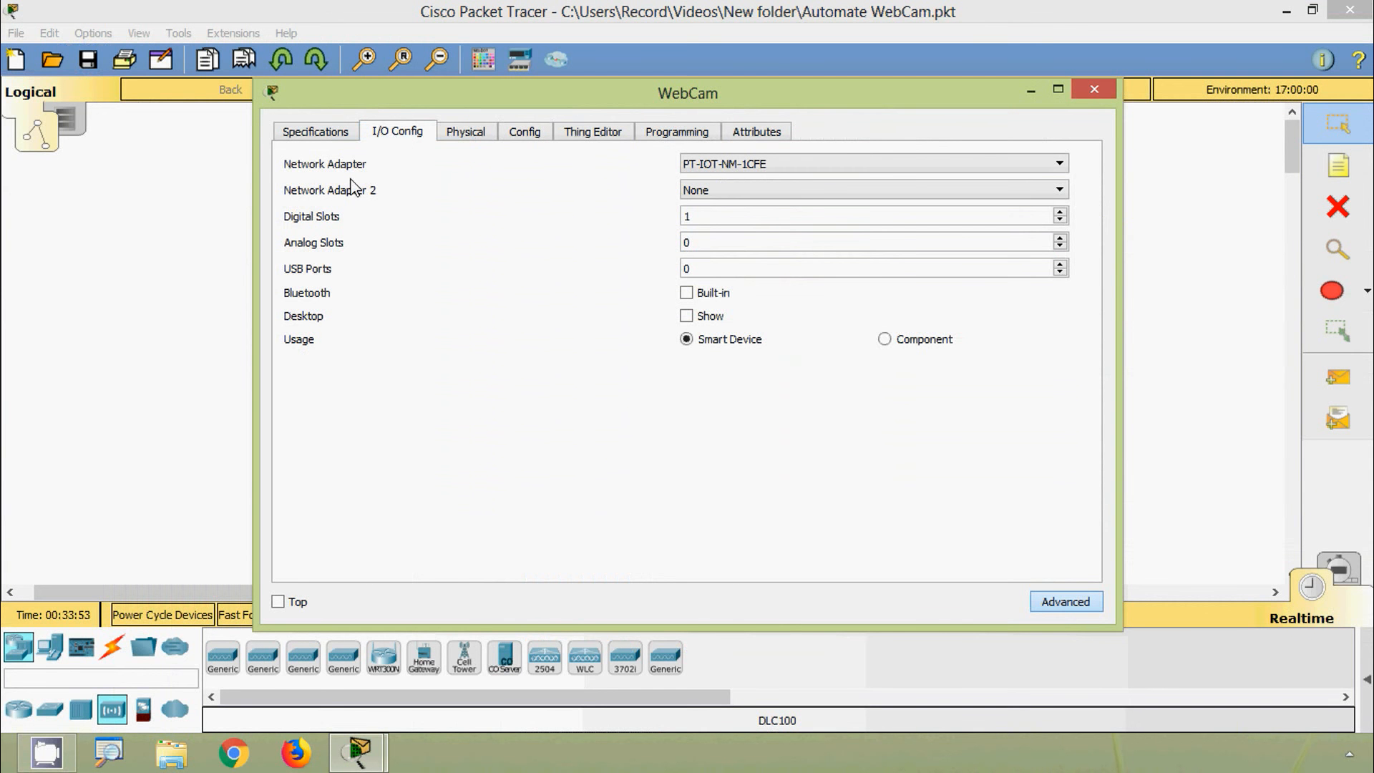
{"action": "left_click", "coordinate": [985, 172]}
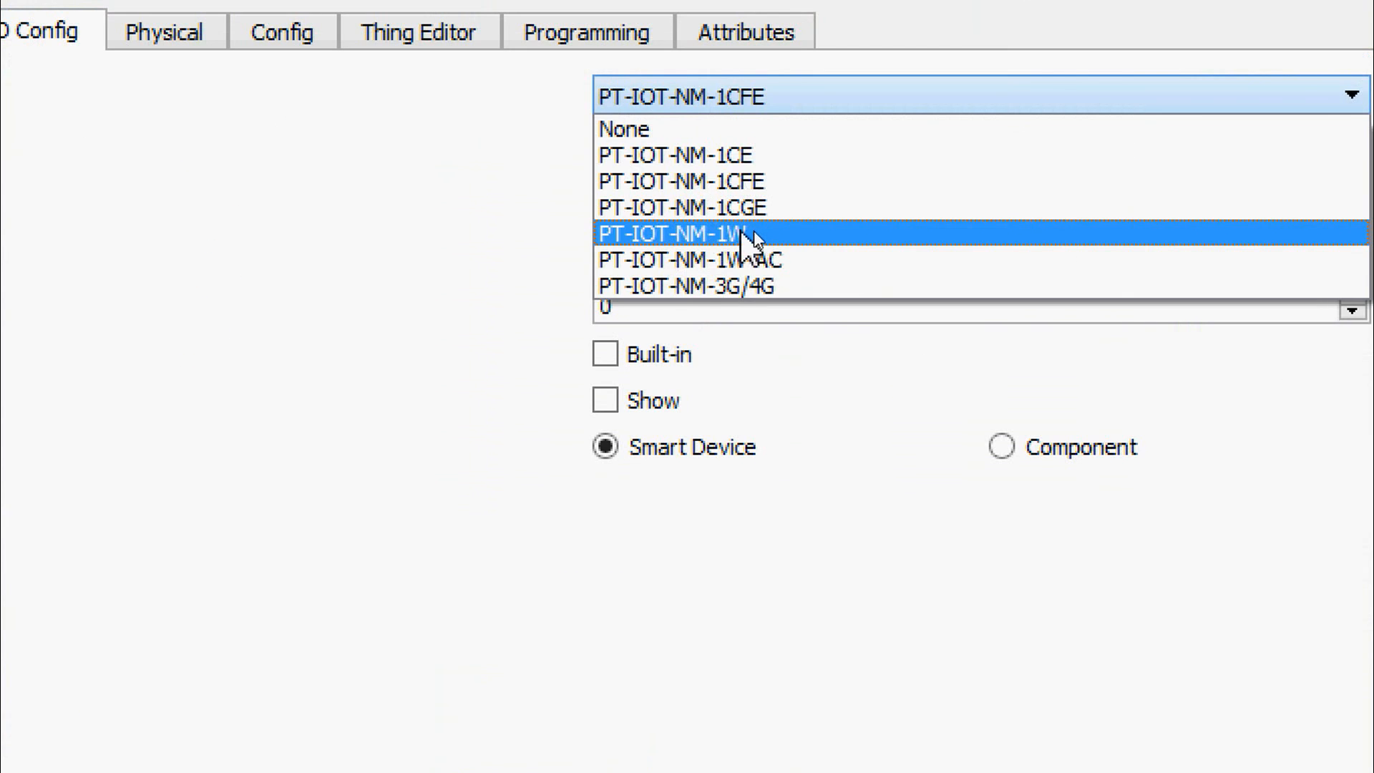
{"action": "left_click", "coordinate": [744, 233]}
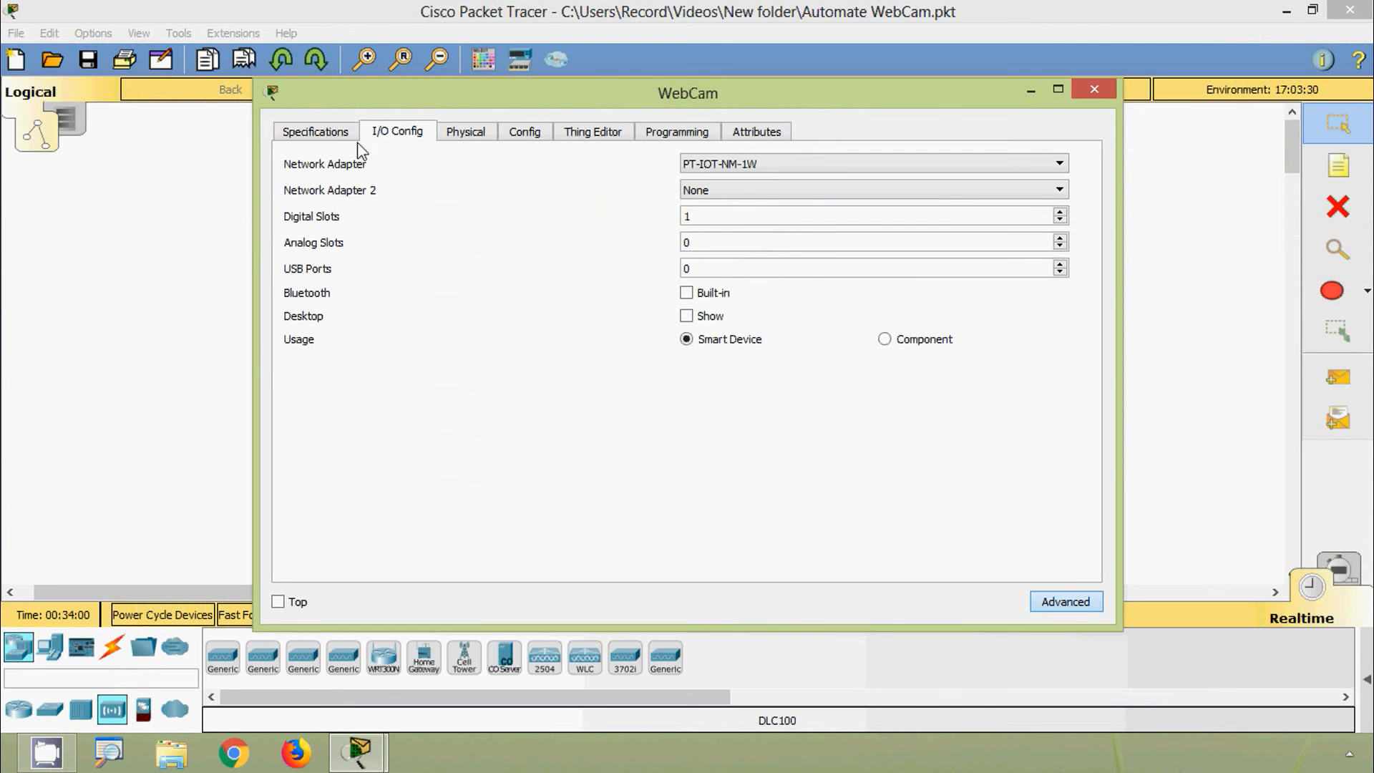
{"action": "left_click", "coordinate": [333, 140]}
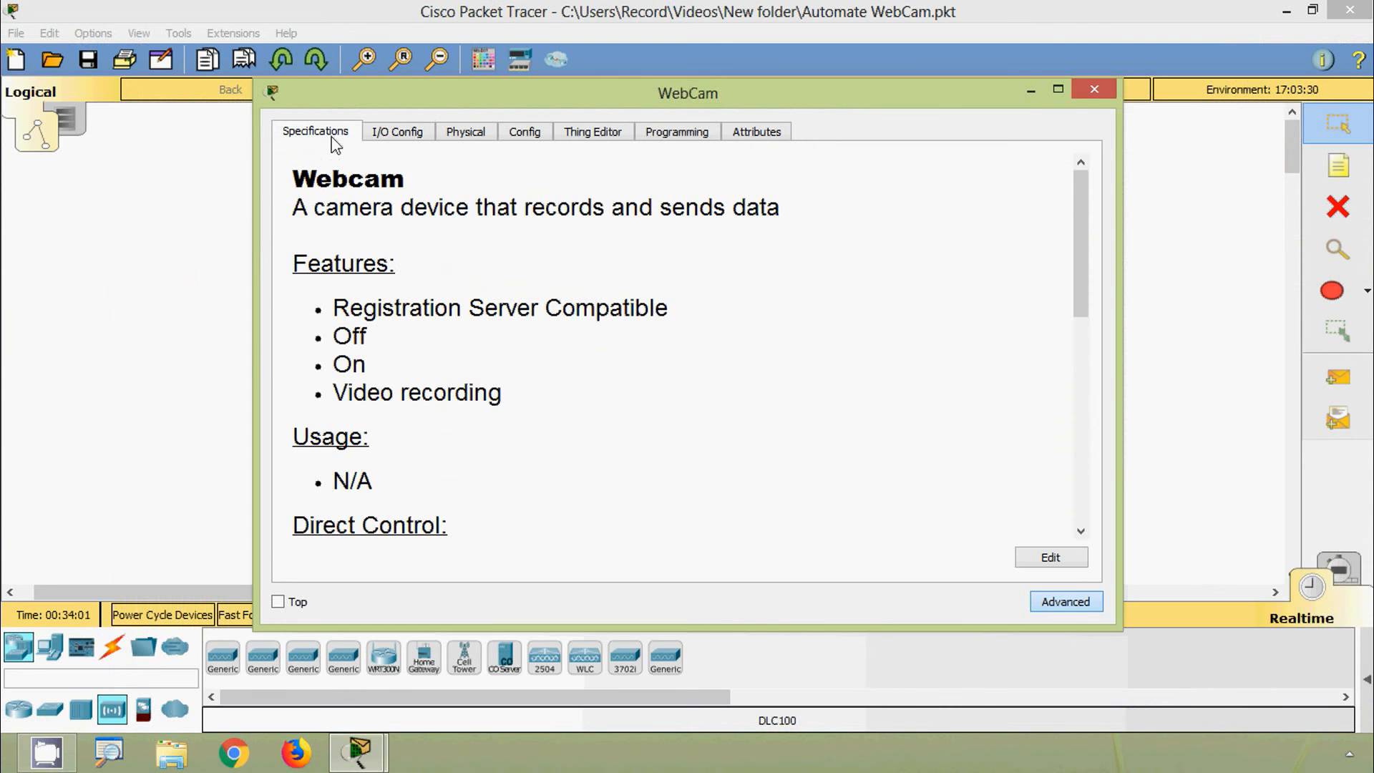
{"action": "left_click", "coordinate": [452, 141]}
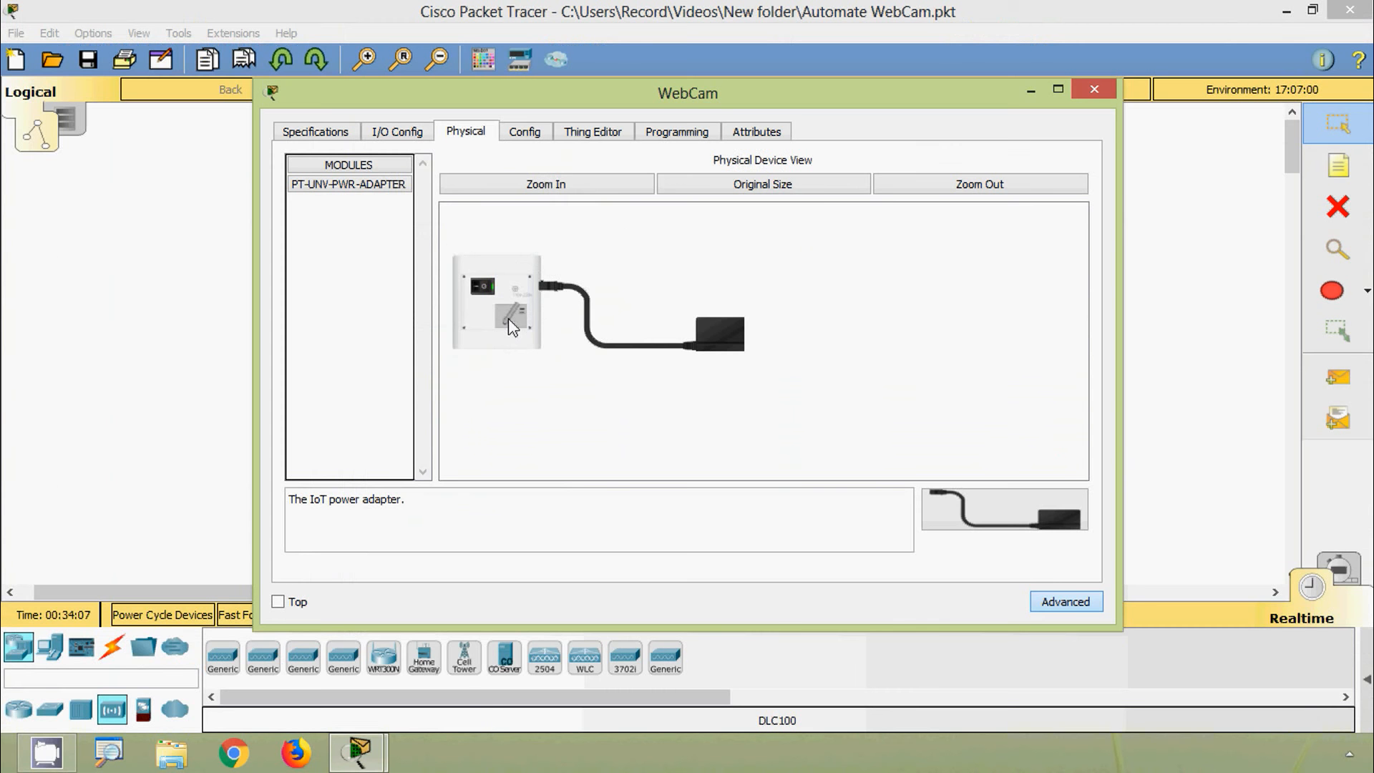
{"action": "left_click", "coordinate": [526, 137]}
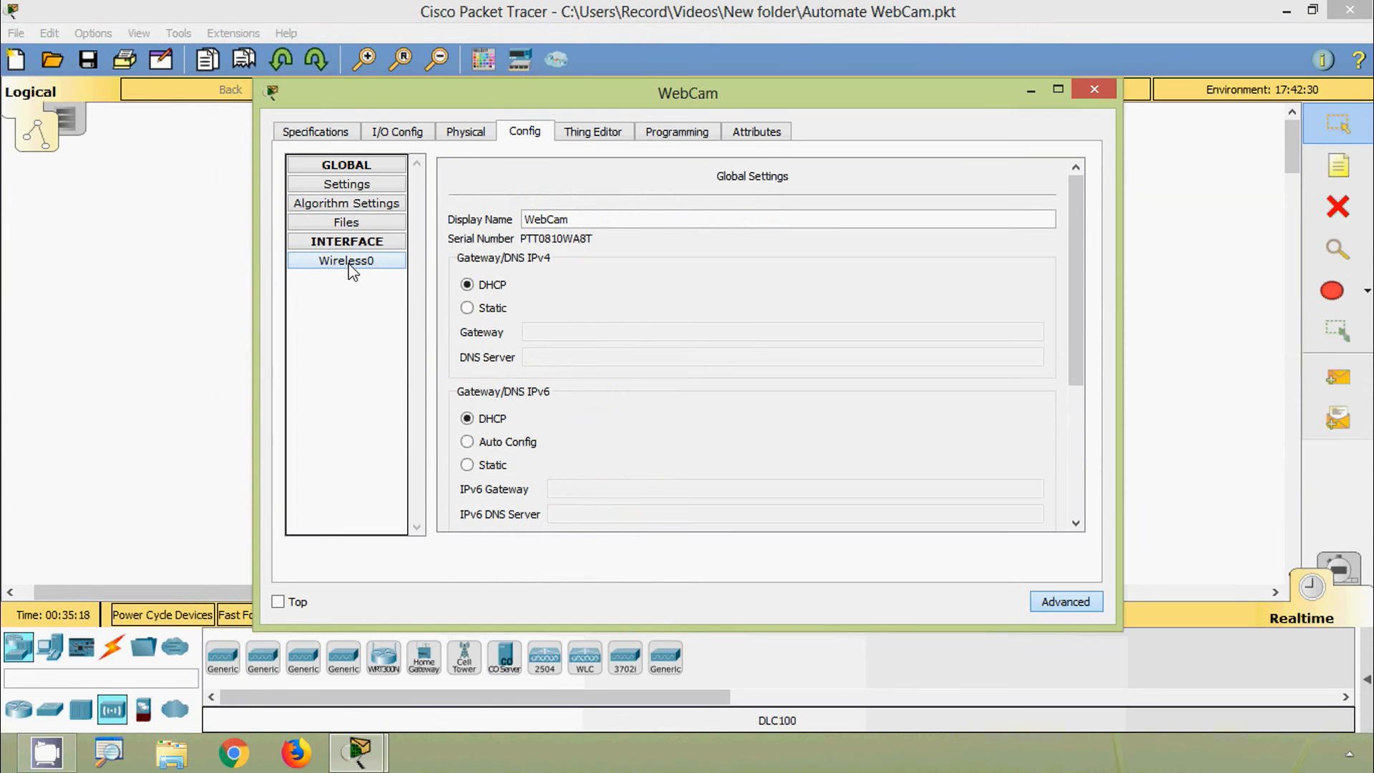
Step: Set the webcam's Wireless0 to WPA2-PSK security and enter the network pass phrase
{"action": "left_click", "coordinate": [351, 266]}
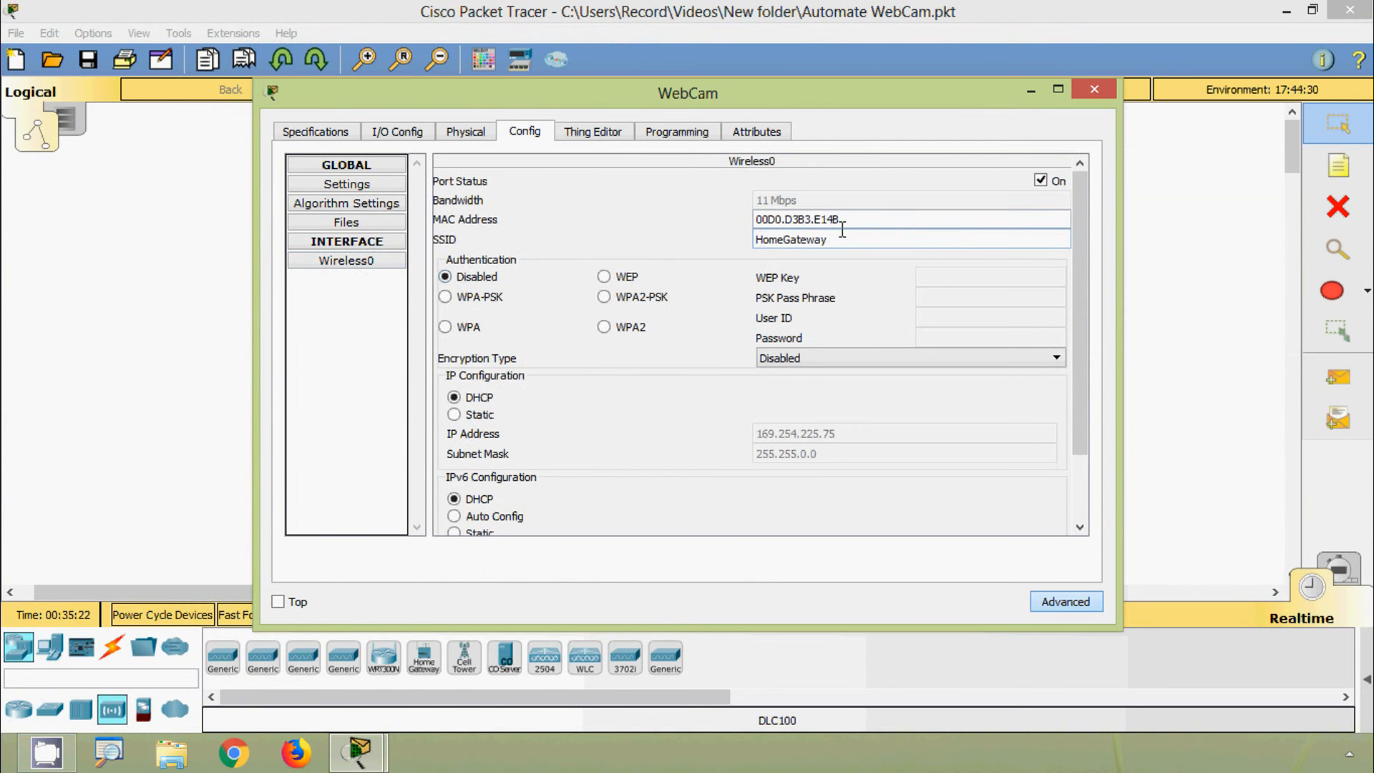
{"action": "double_click", "coordinate": [822, 239]}
{"action": "left_click", "coordinate": [1037, 97]}
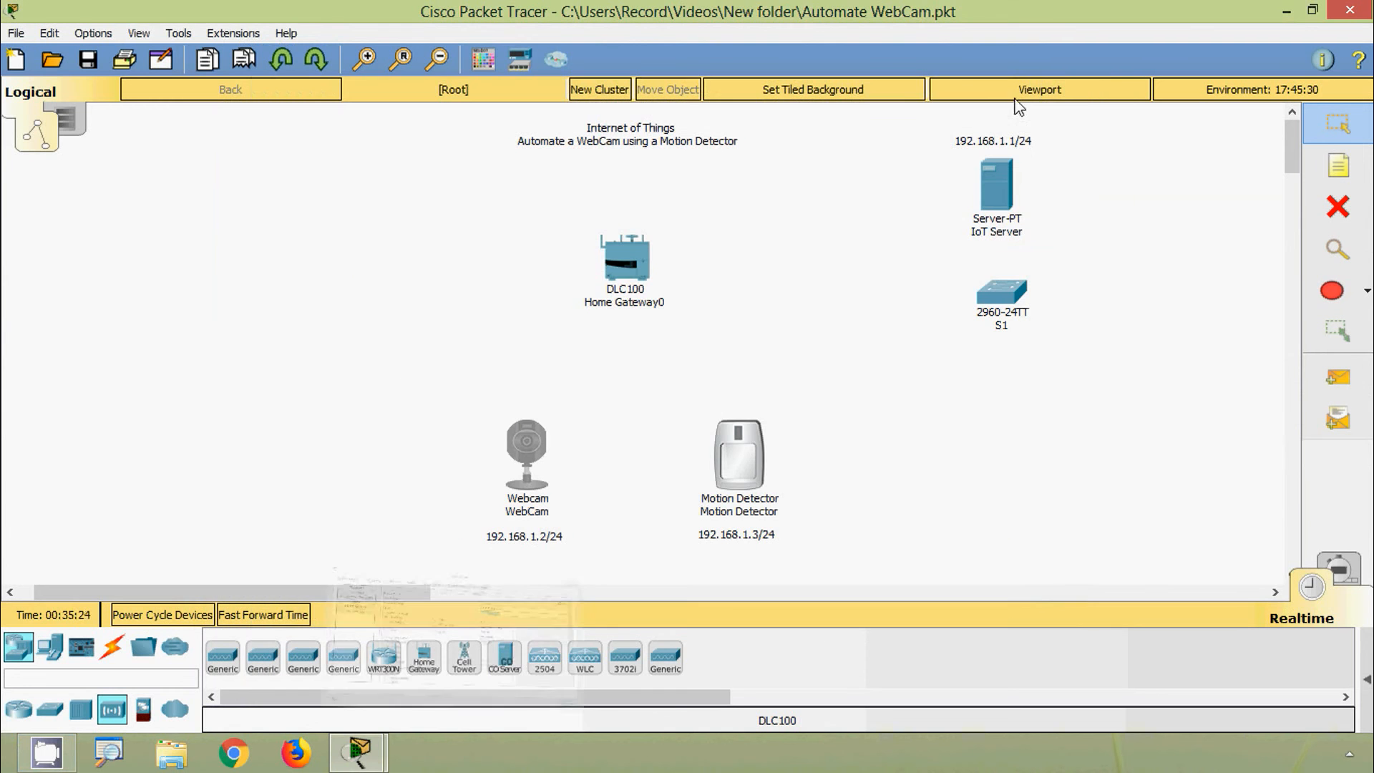
{"action": "left_click", "coordinate": [529, 439]}
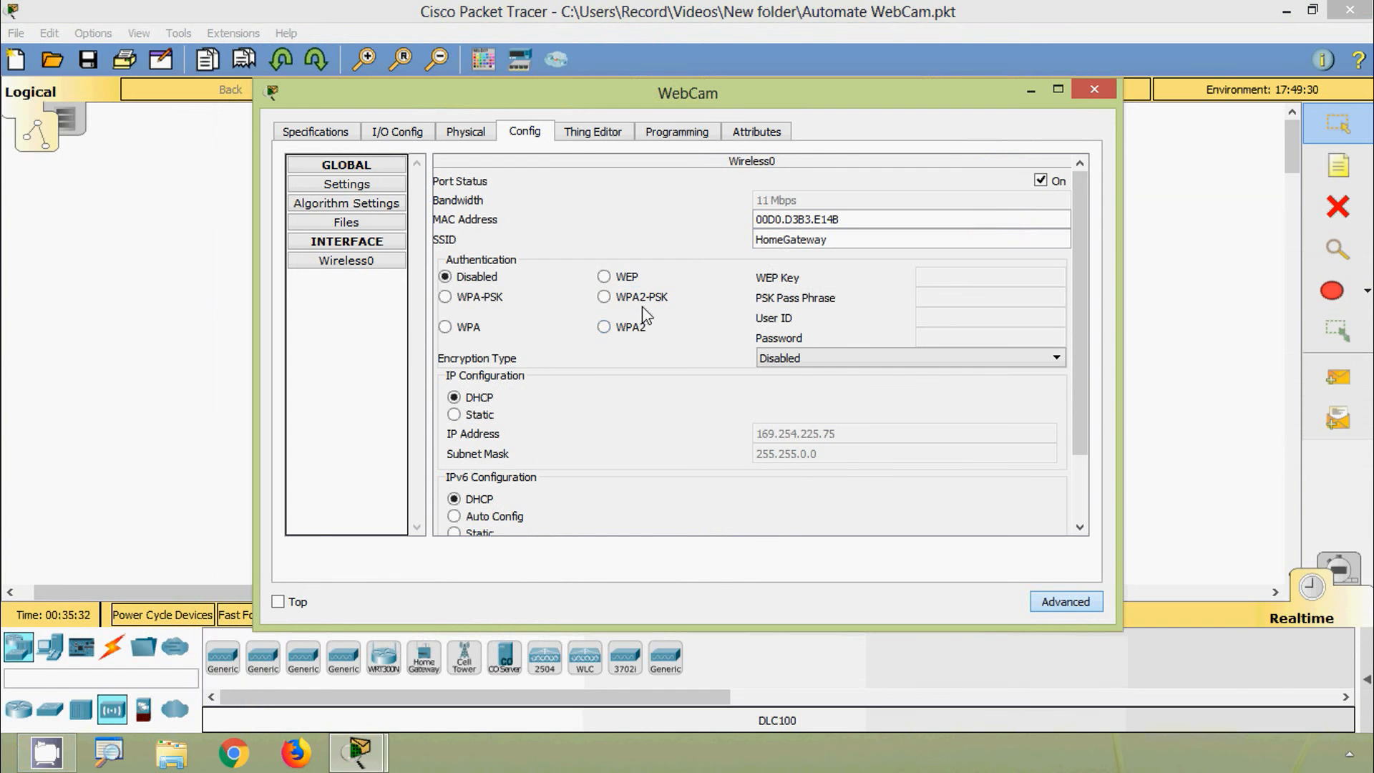
{"action": "left_click", "coordinate": [605, 297]}
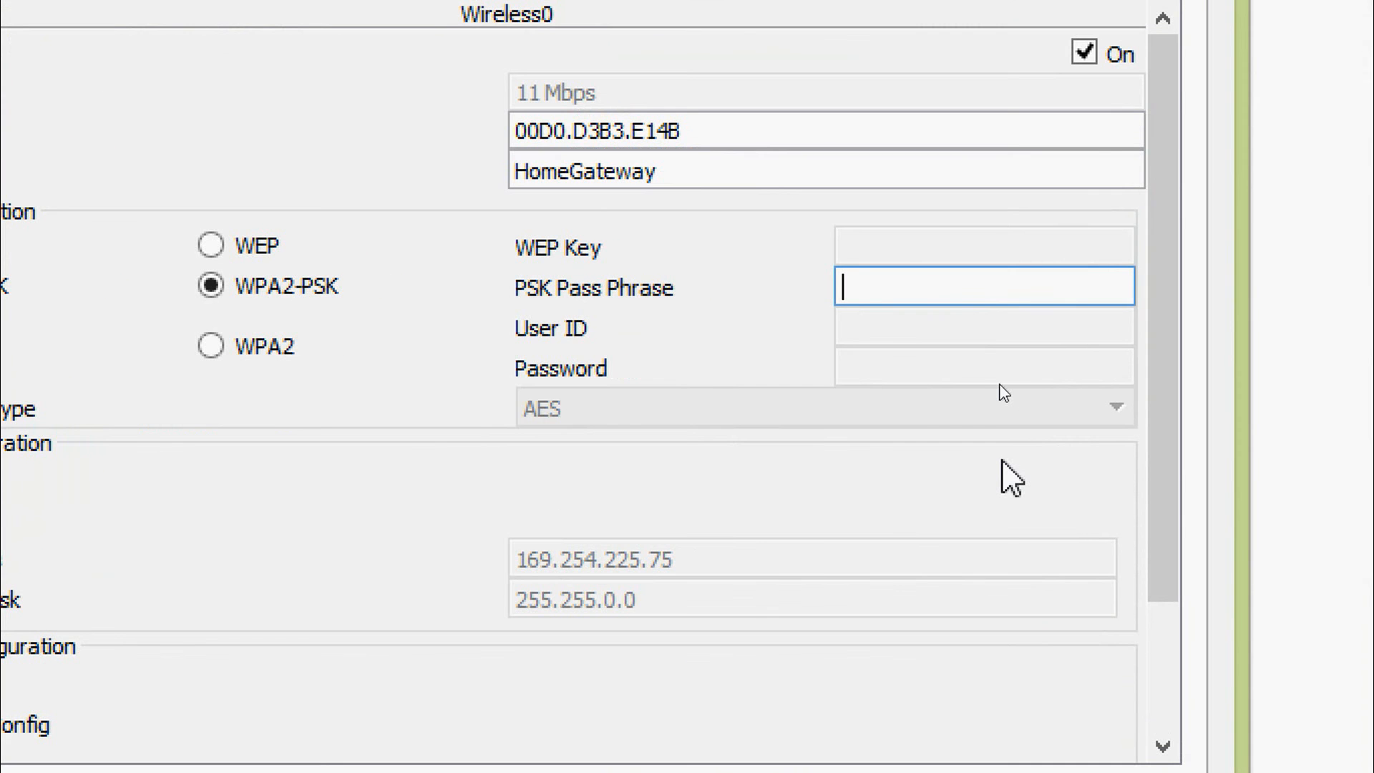
{"action": "type", "text": "CiscoIoT"}
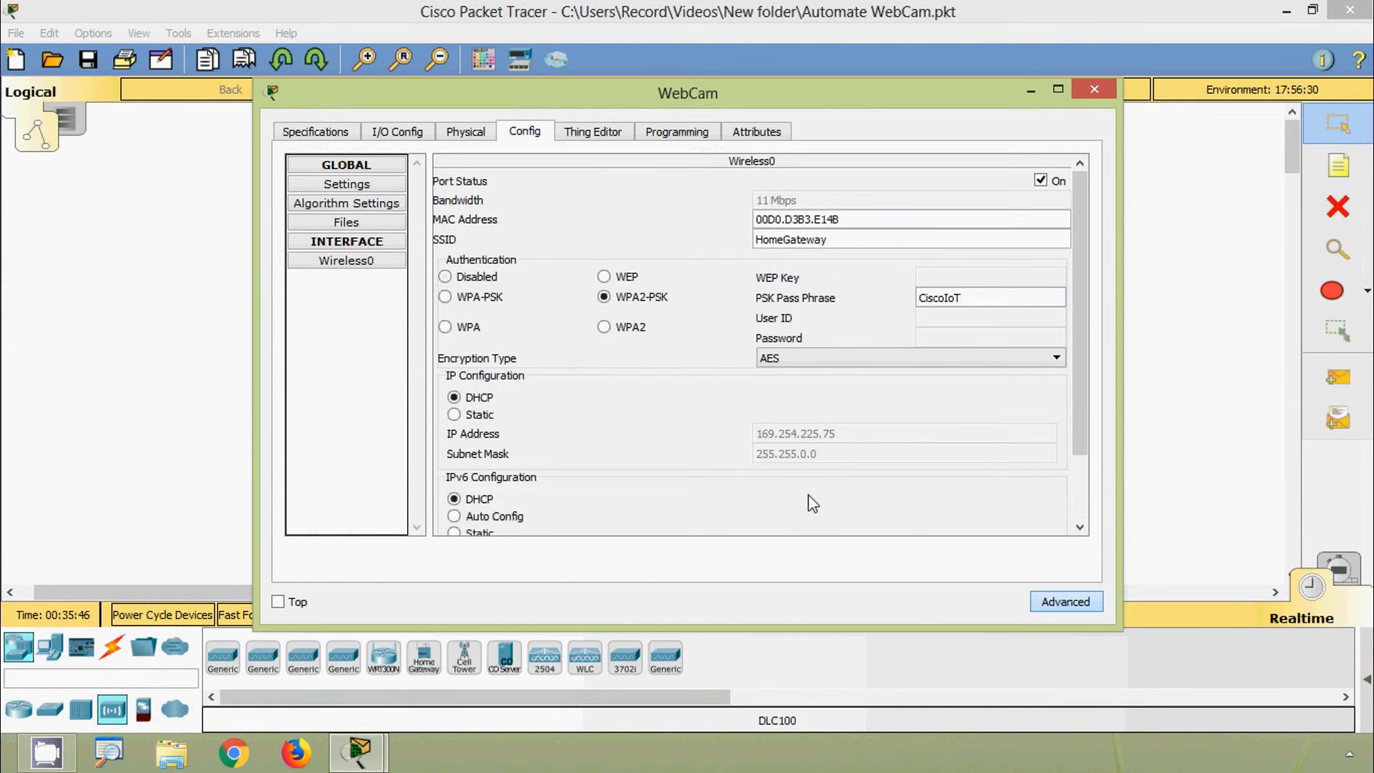
Step: Reconnect the webcam and confirm it received DHCP address 192.168.1.100
{"action": "left_click", "coordinate": [1094, 89]}
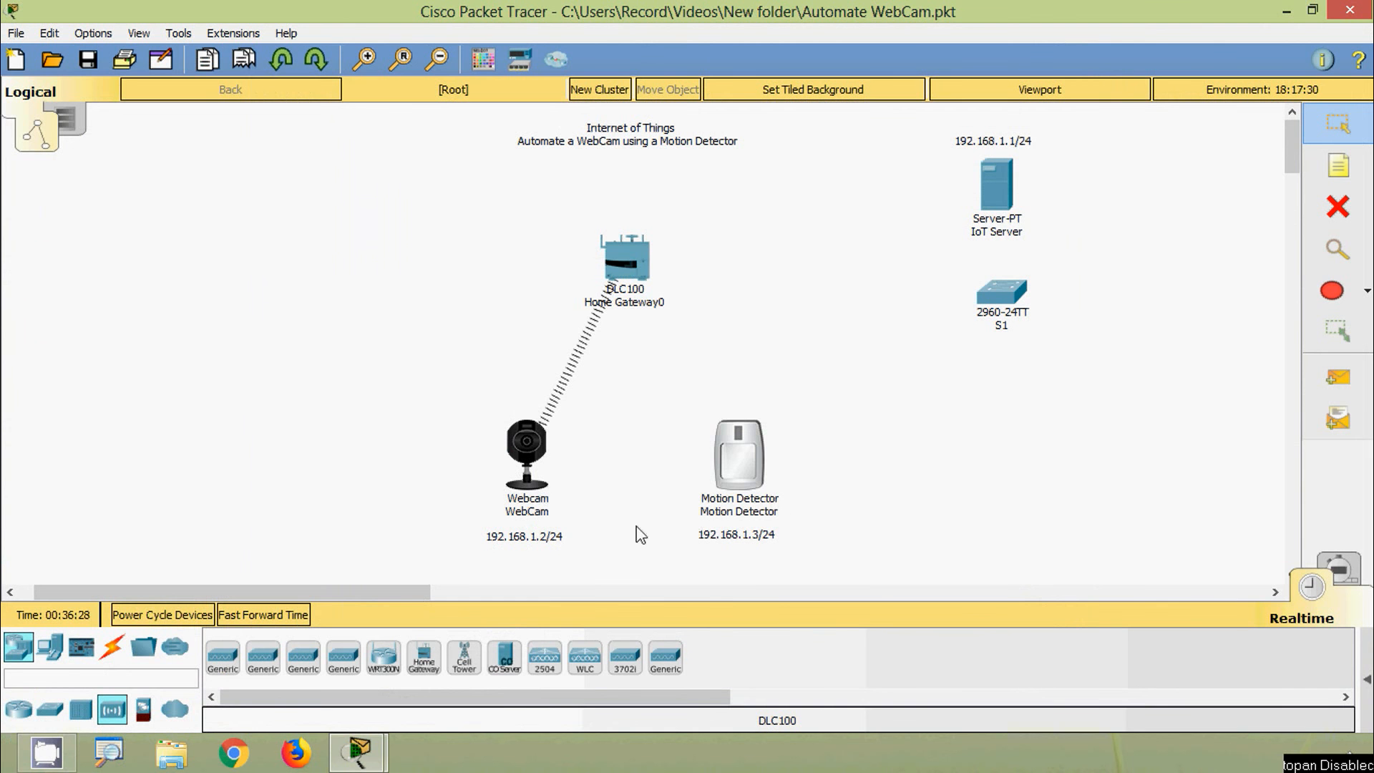
{"action": "left_click", "coordinate": [521, 448]}
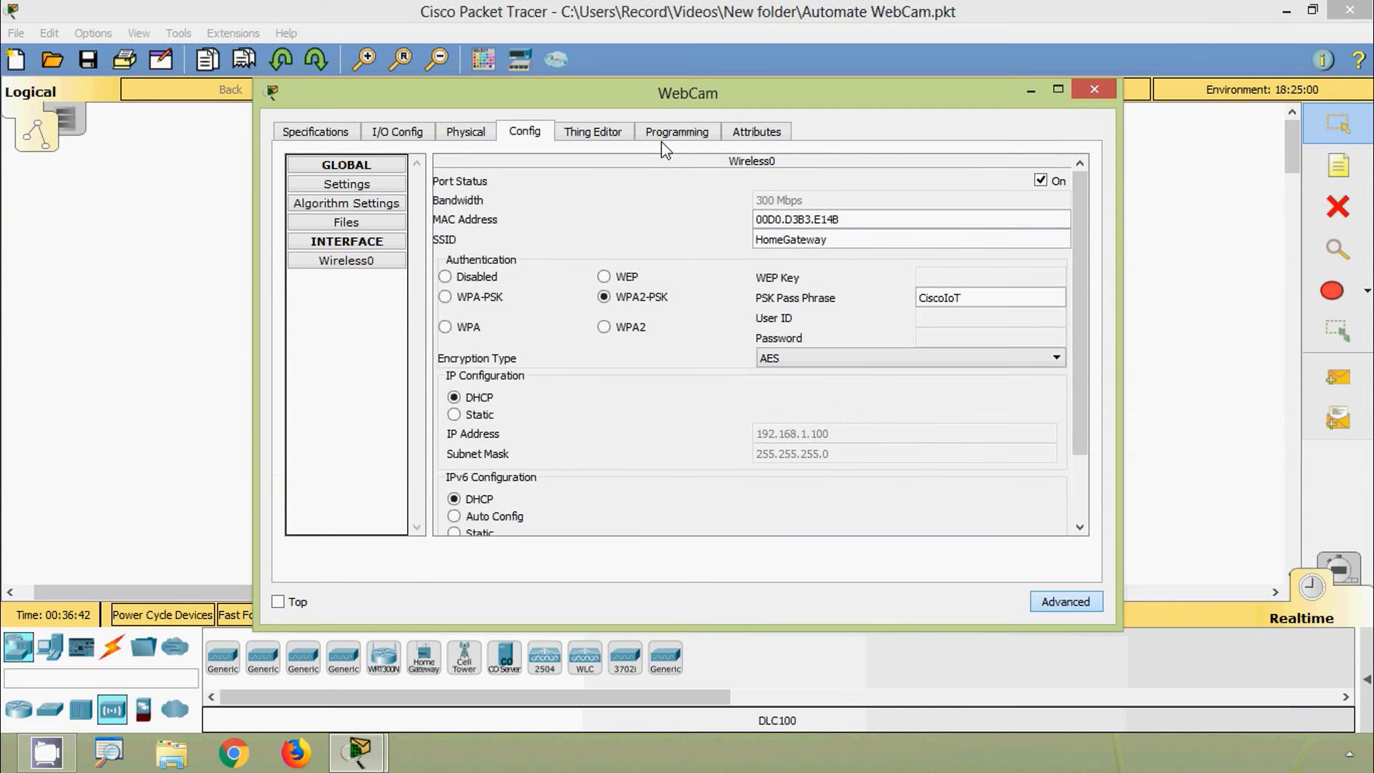
{"action": "left_click_drag", "start_coordinate": [664, 105], "coordinate": [758, 400]}
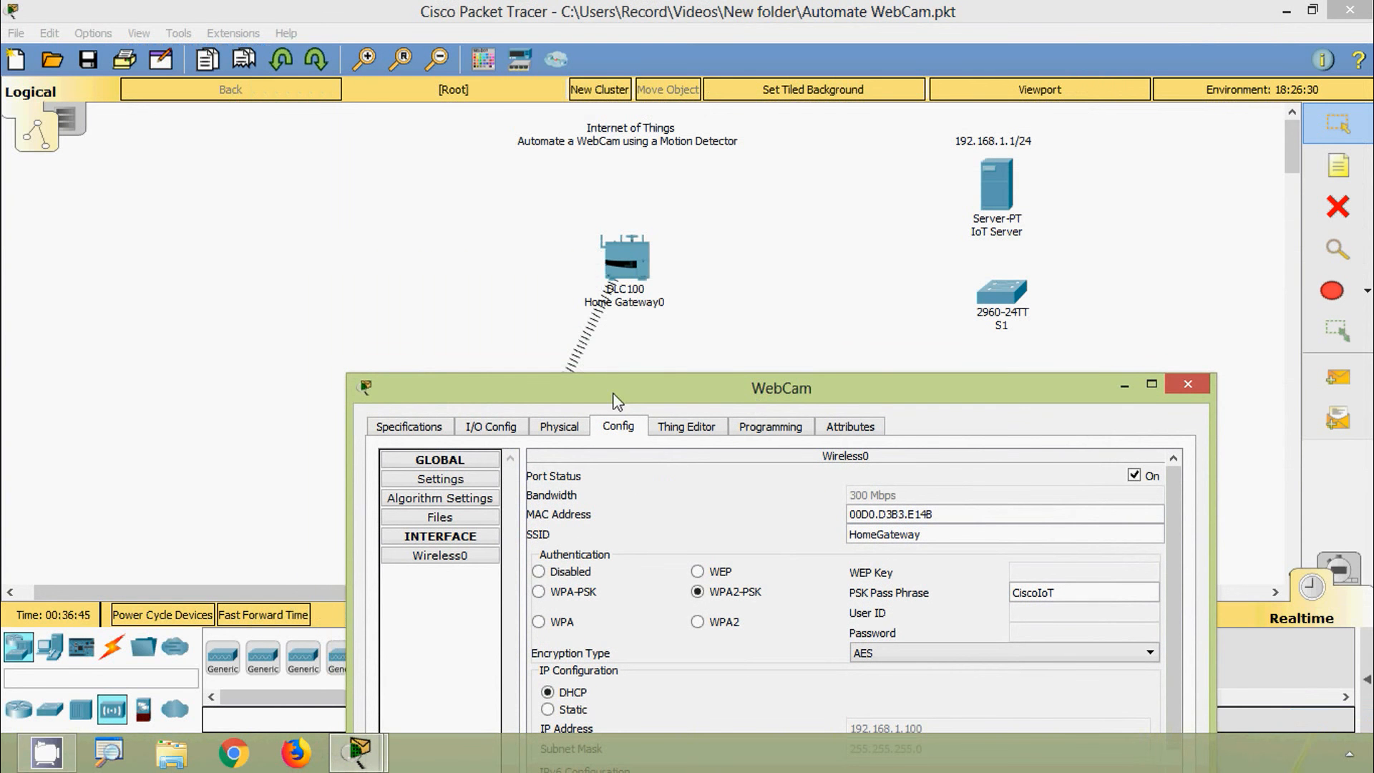
{"action": "left_click_drag", "start_coordinate": [610, 378], "coordinate": [569, 123]}
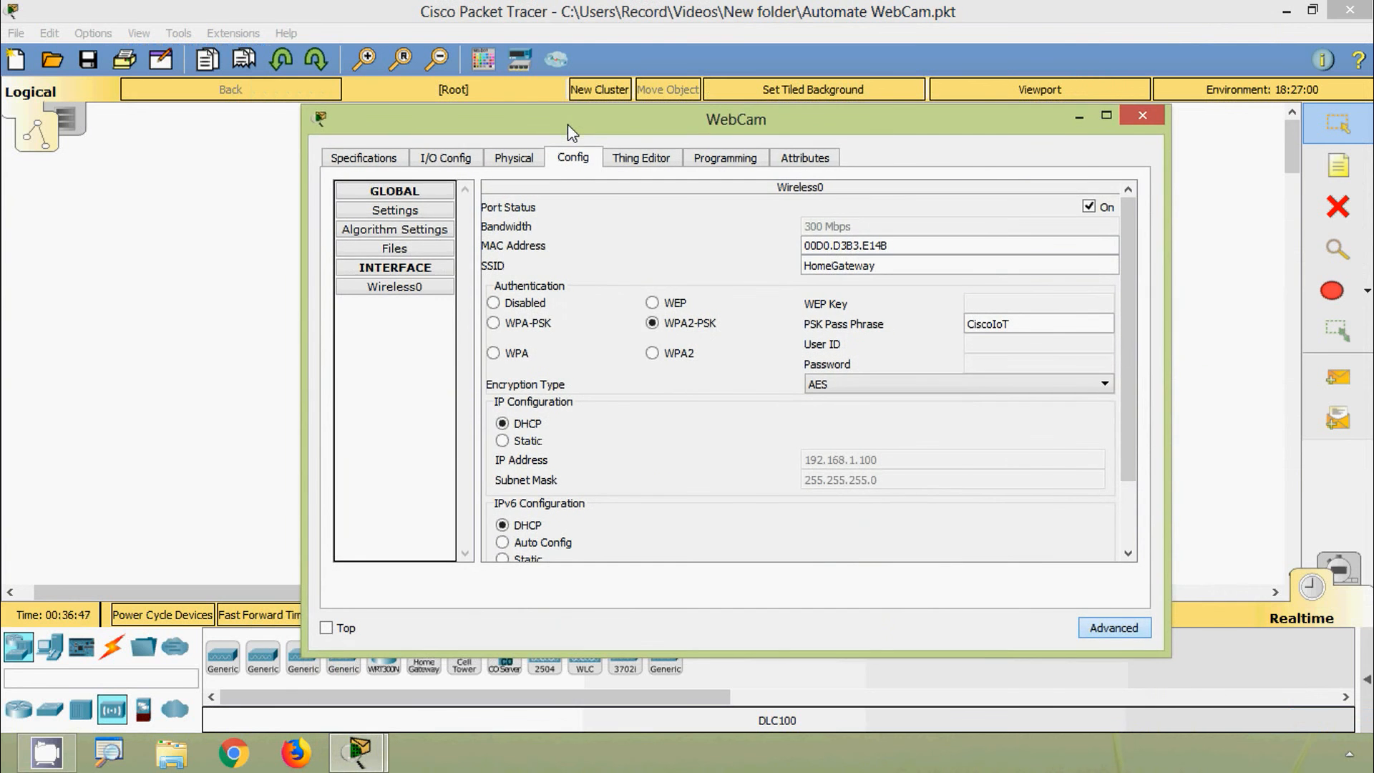
Step: Delete the 192.168.1.2/24 and 192.168.1.3/24 notes under the WebCam and Motion Detector
{"action": "left_click", "coordinate": [1082, 143]}
{"action": "left_click", "coordinate": [1339, 207]}
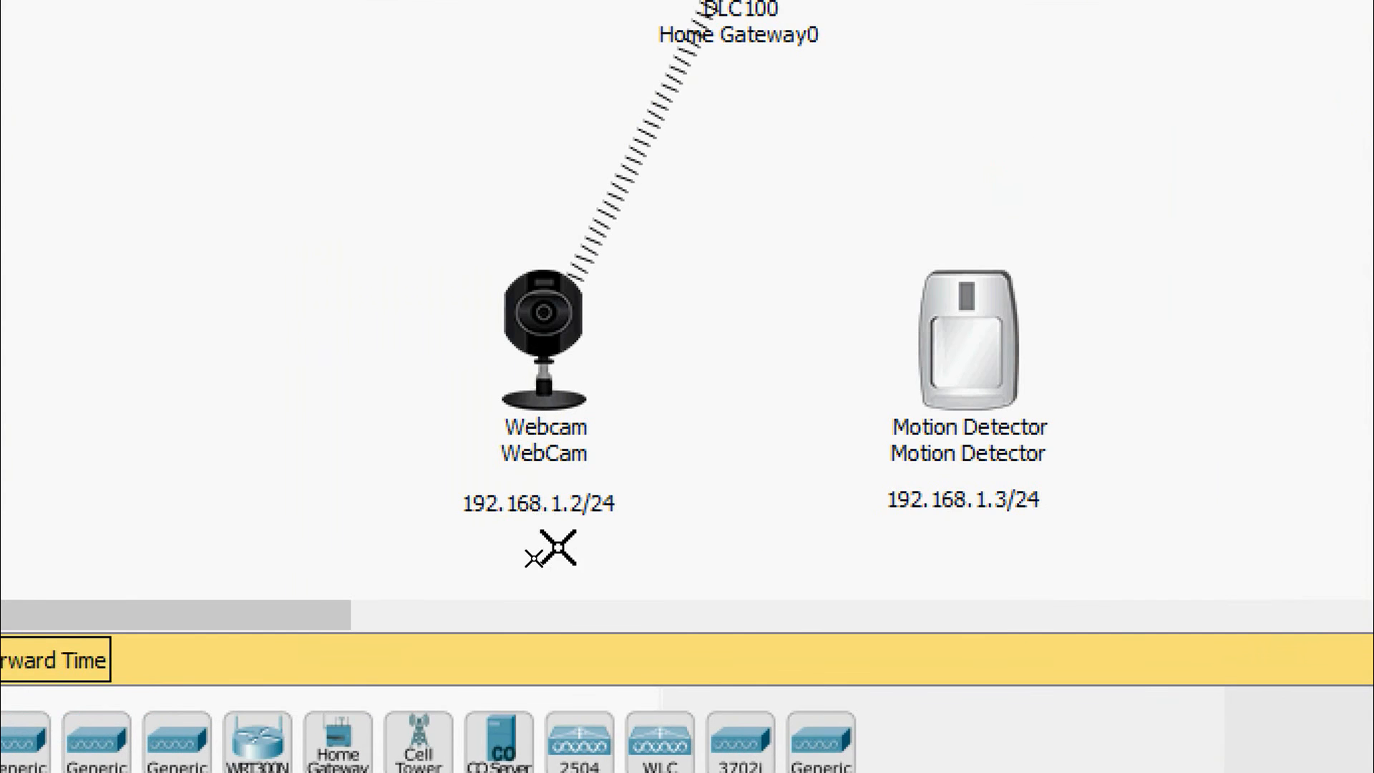
{"action": "left_click", "coordinate": [562, 505]}
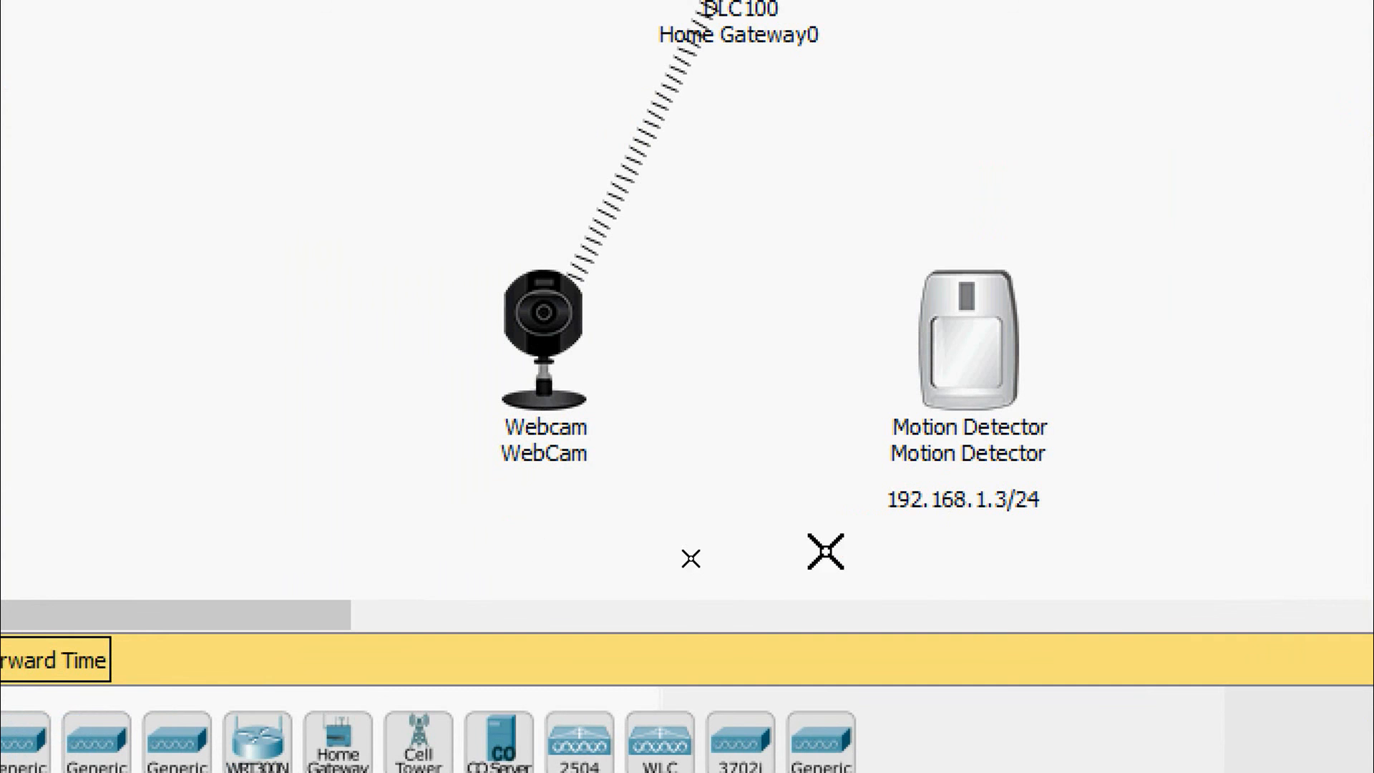
{"action": "left_click", "coordinate": [940, 506]}
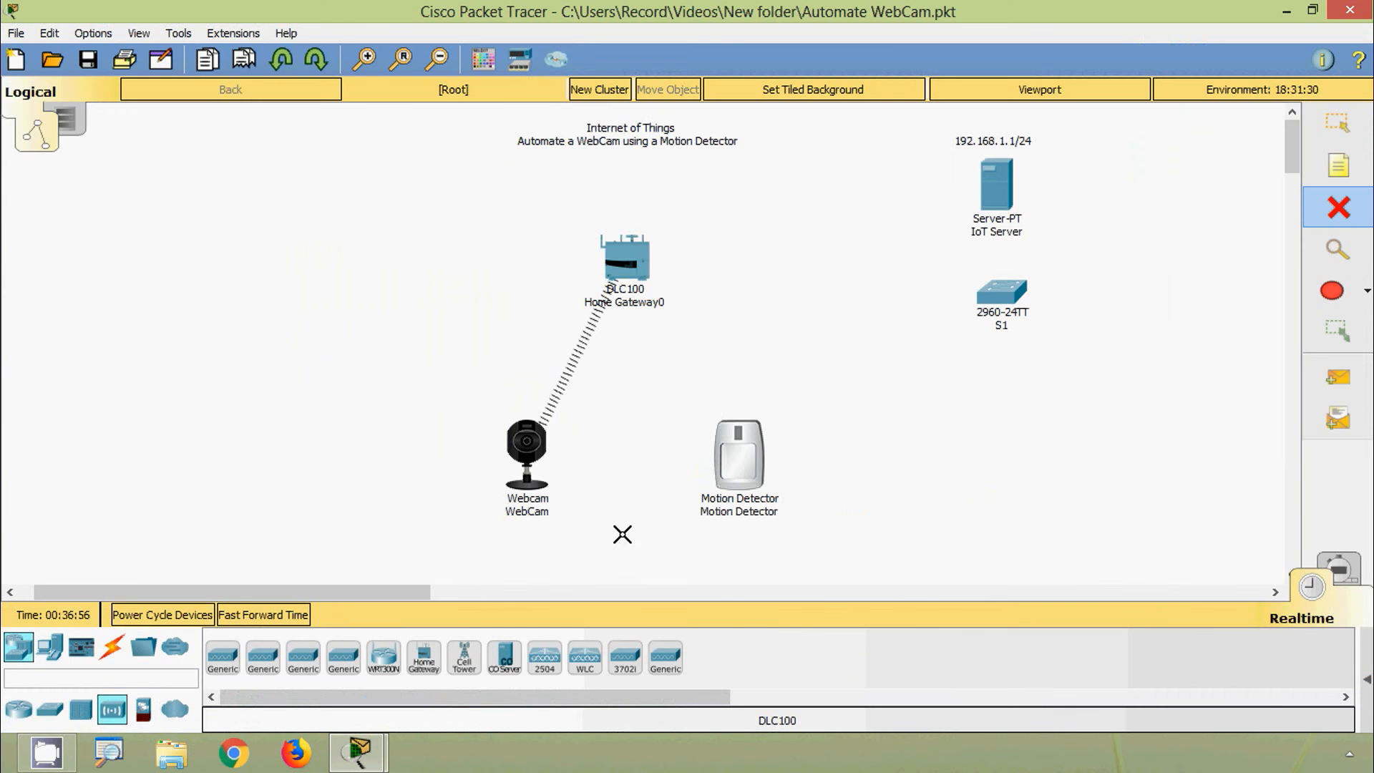
{"action": "left_click", "coordinate": [1338, 123]}
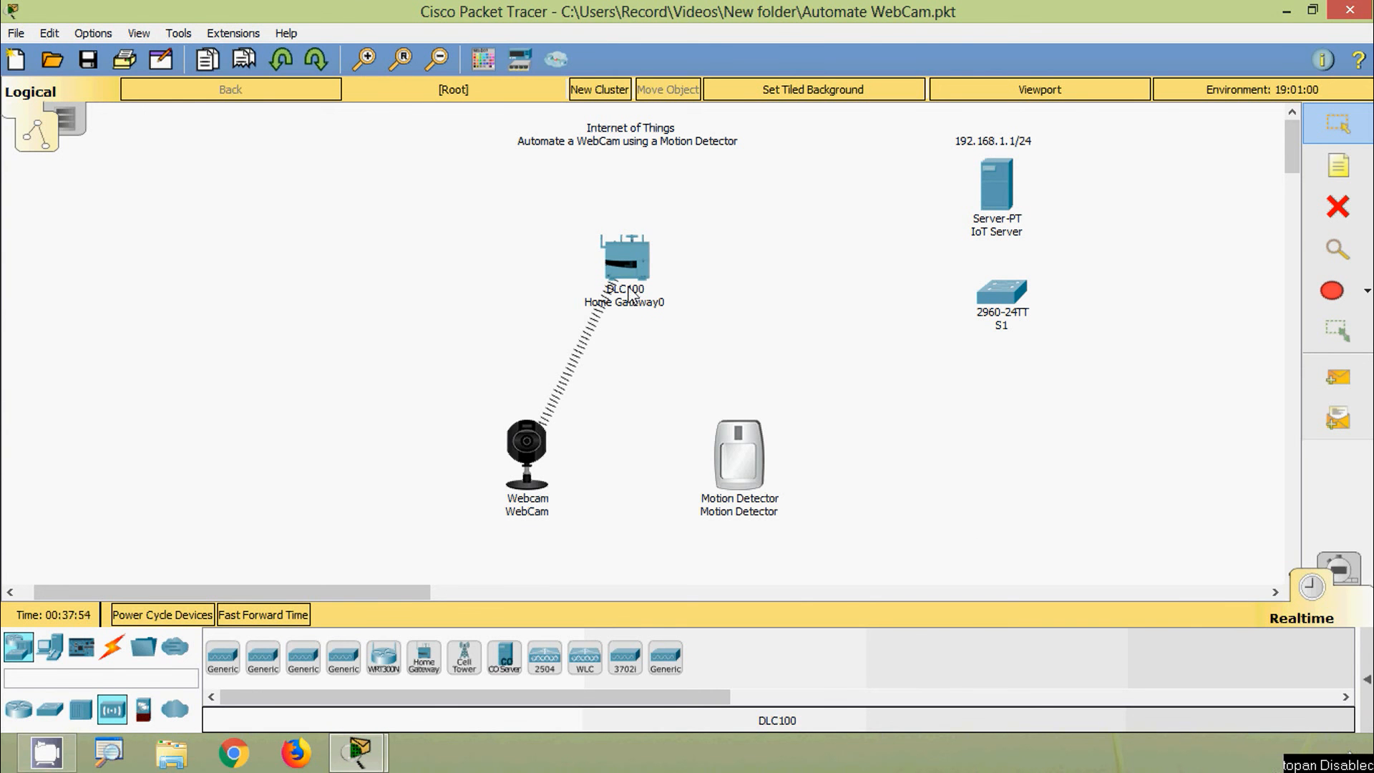
Step: Fit the Motion Detector with the PT-IOT-NM-1W wireless adapter in Advanced I/O Config
{"action": "left_click", "coordinate": [738, 451]}
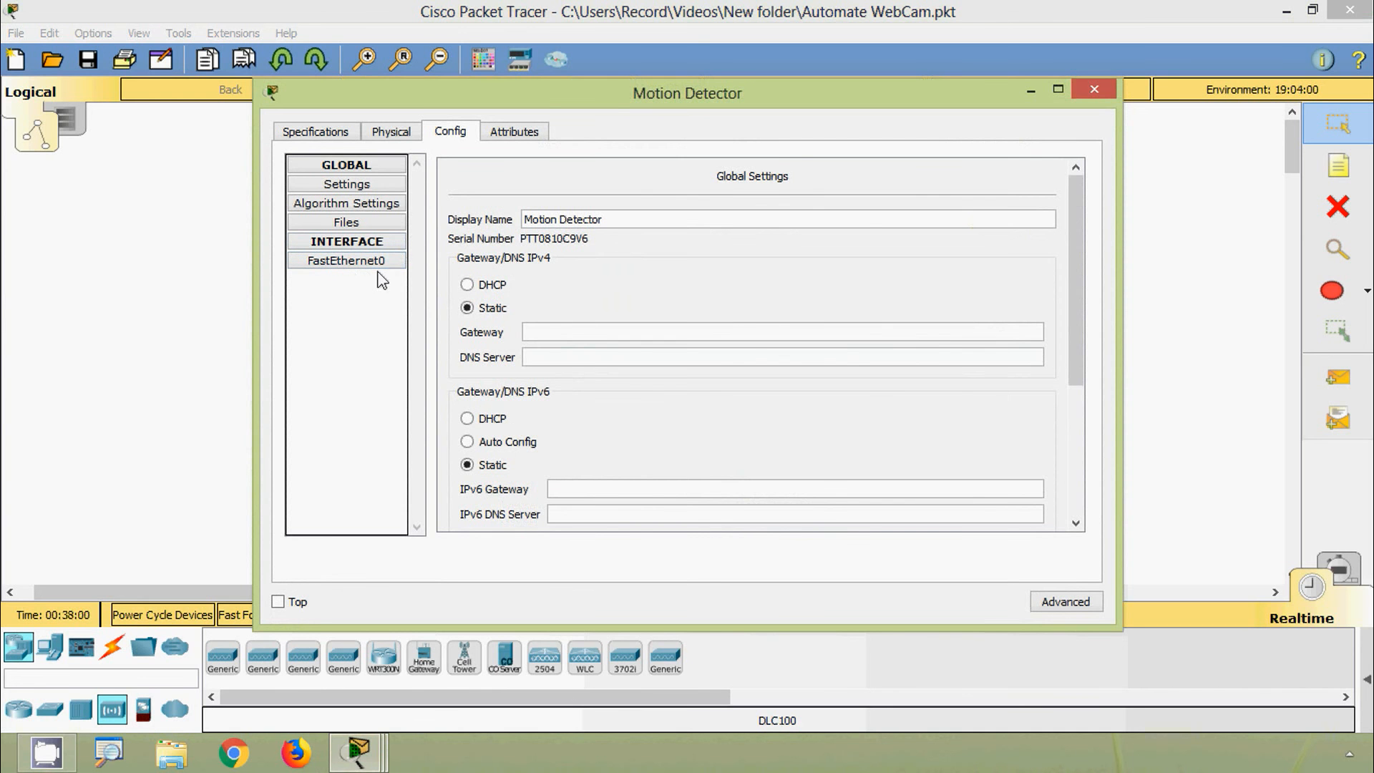
{"action": "left_click", "coordinate": [1039, 603]}
{"action": "left_click", "coordinate": [398, 136]}
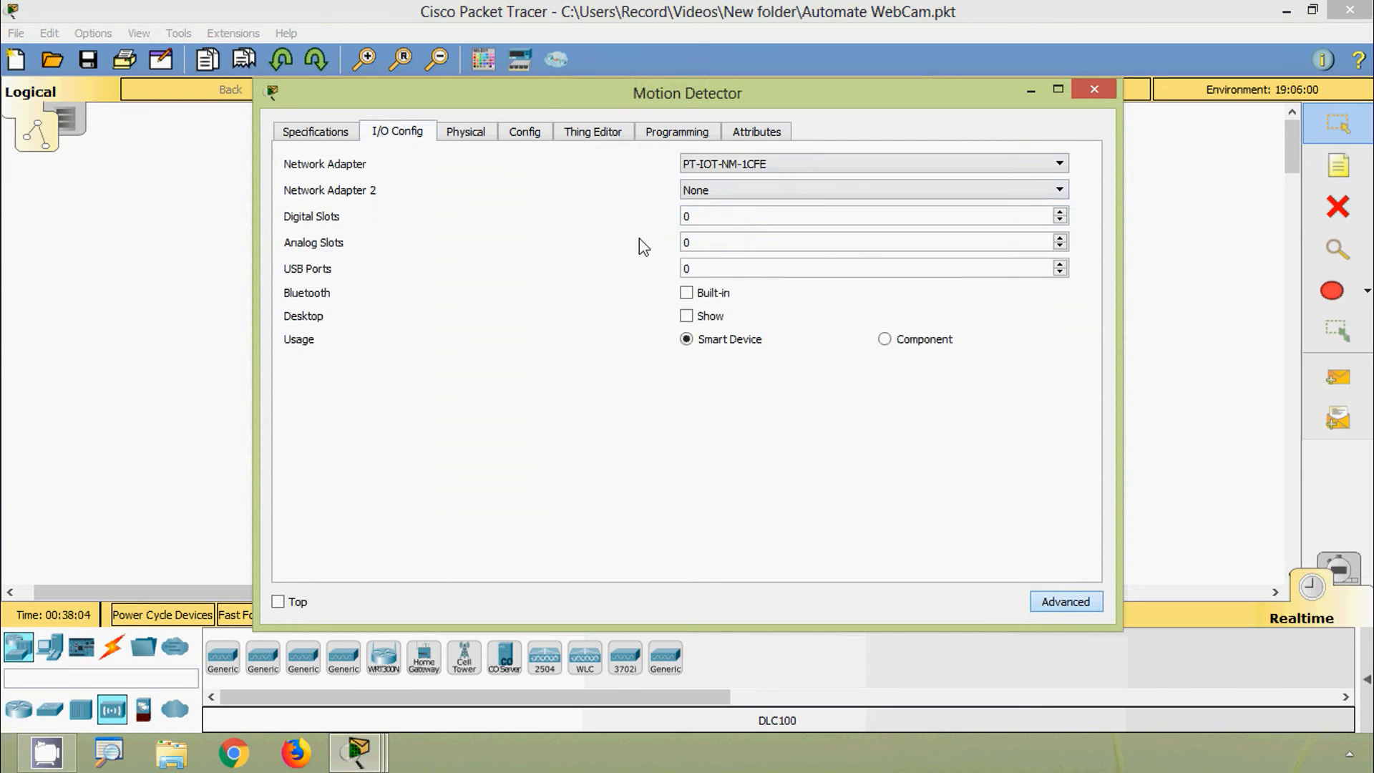
{"action": "left_click", "coordinate": [828, 170]}
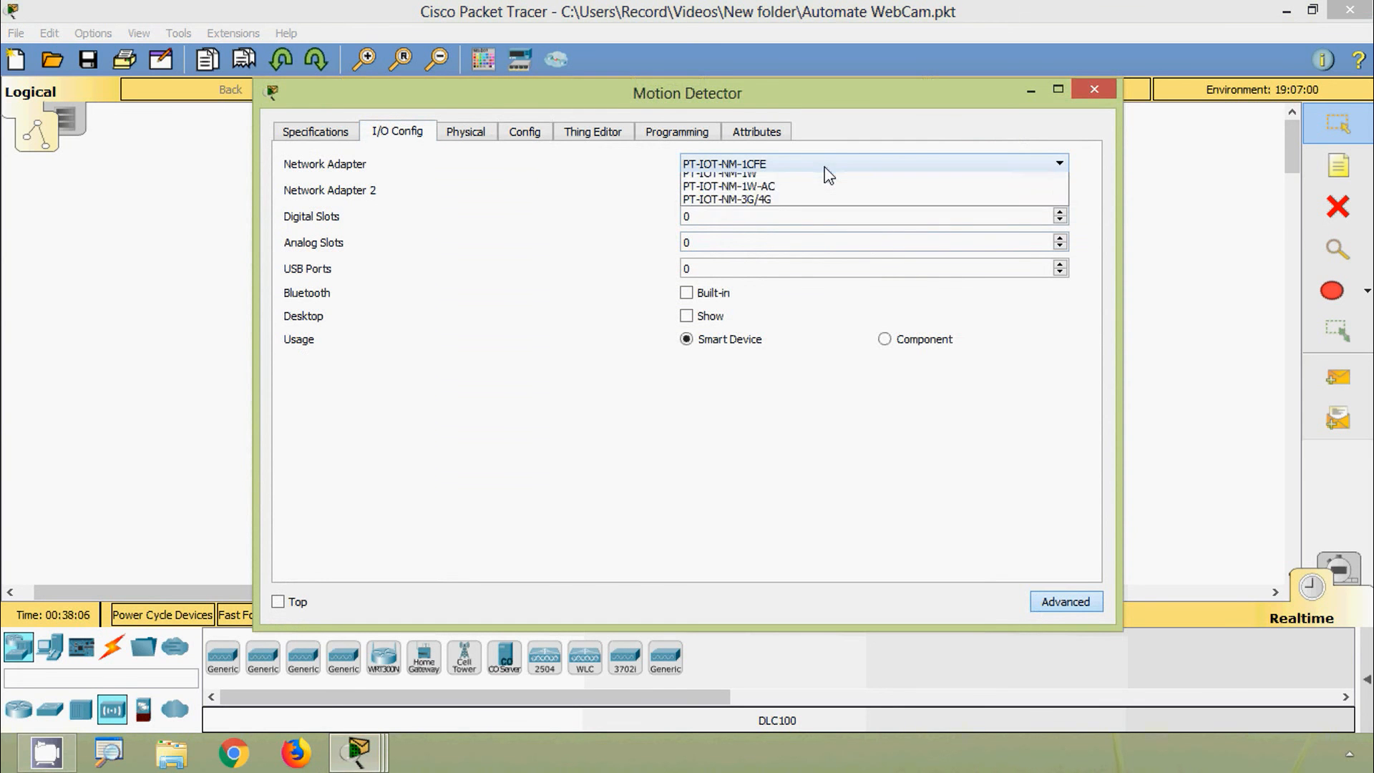
{"action": "left_click", "coordinate": [748, 232]}
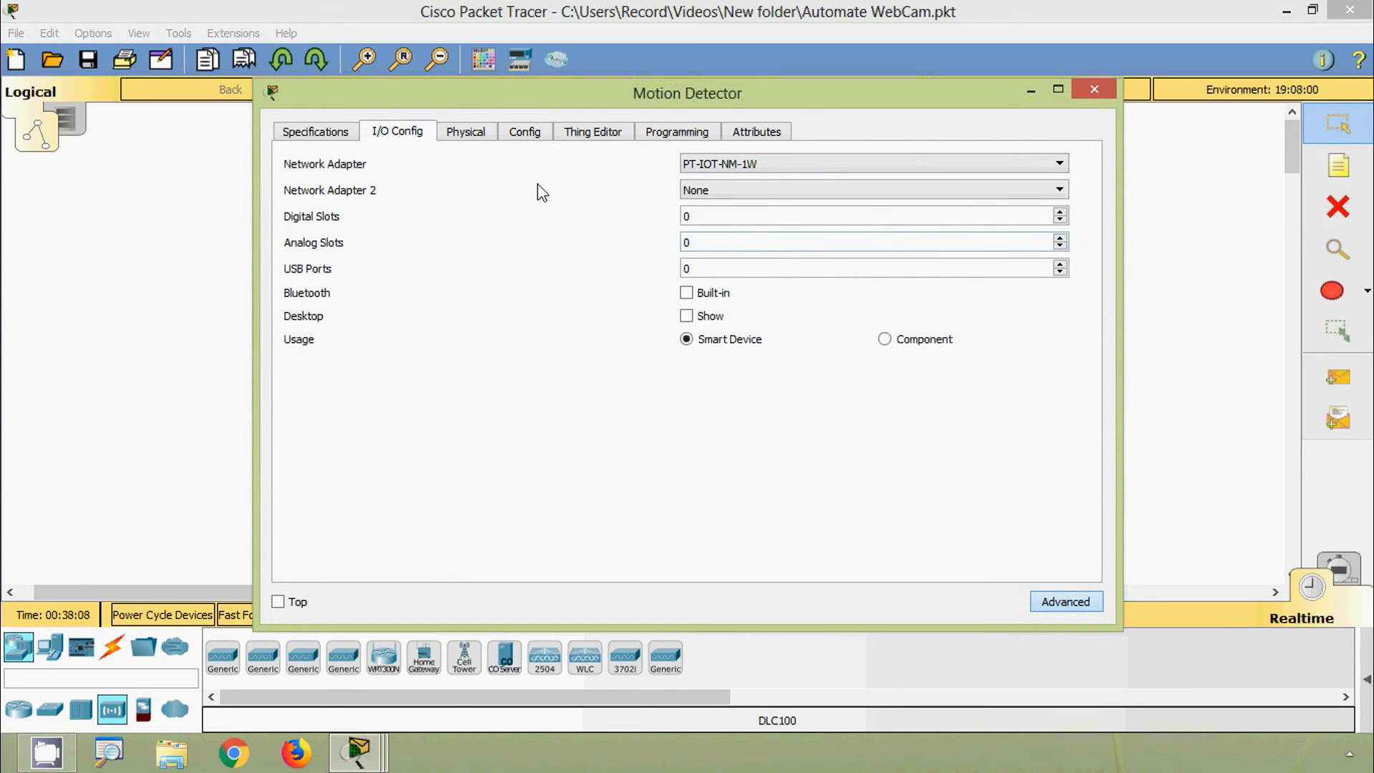
{"action": "left_click", "coordinate": [465, 132]}
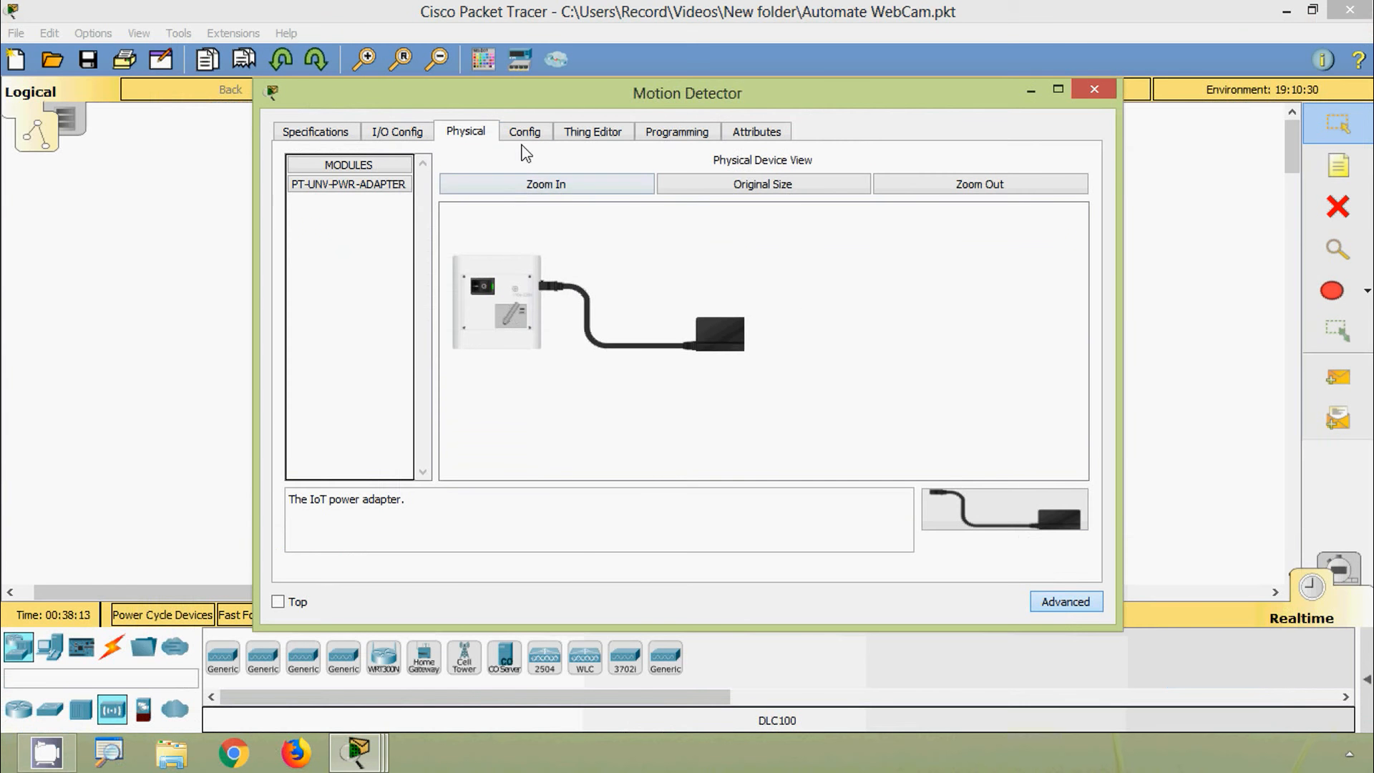
{"action": "left_click", "coordinate": [524, 133]}
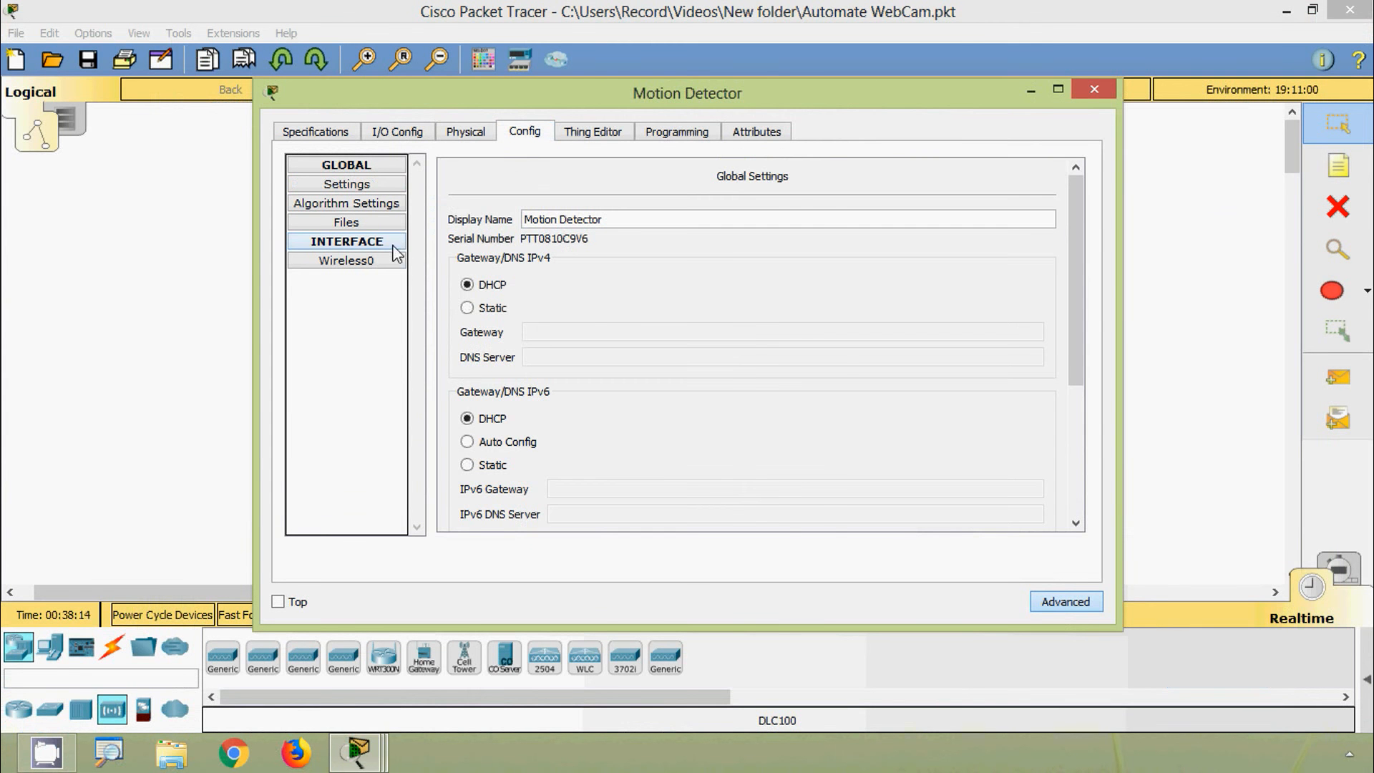
Step: Secure the detector's Wireless0 with WPA2-PSK and the pass phrase, confirming DHCP address 192.168.1.102
{"action": "left_click", "coordinate": [347, 261]}
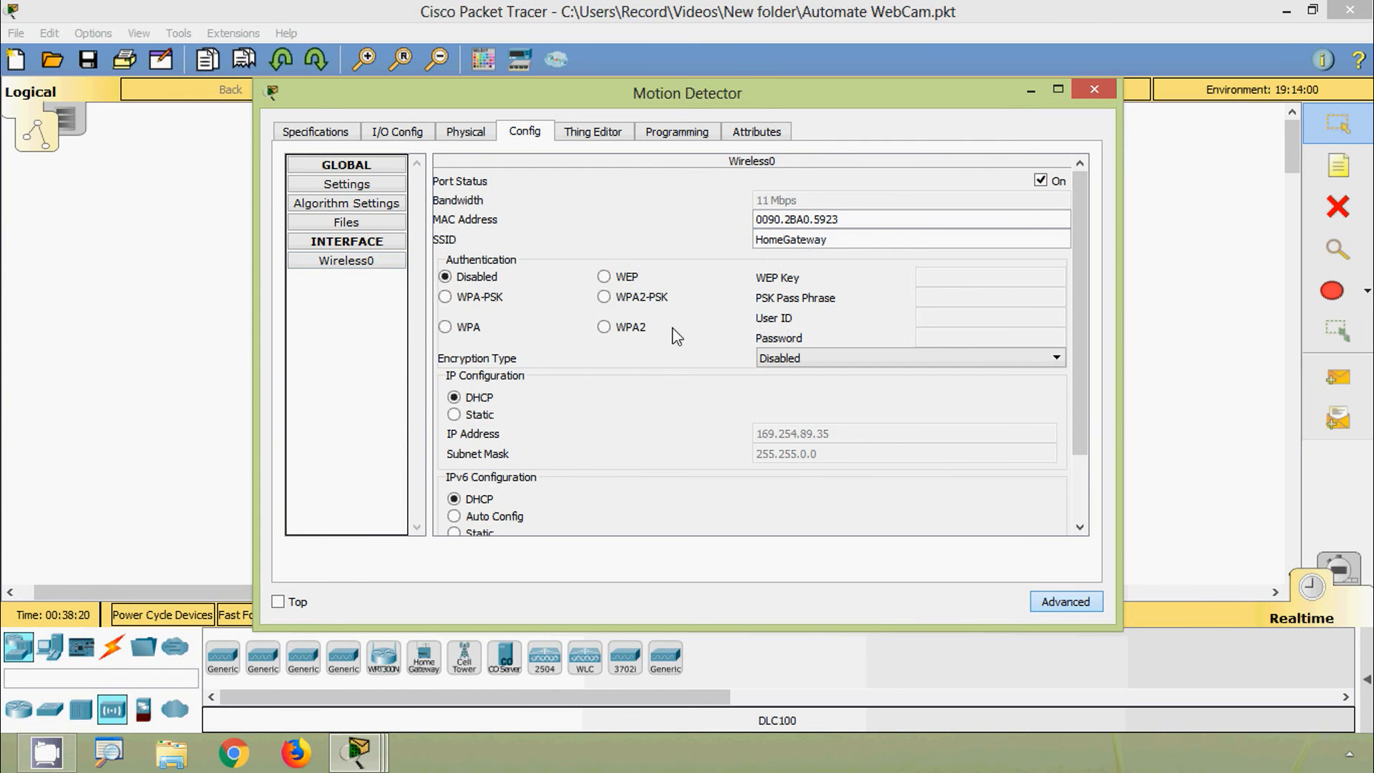
{"action": "left_click", "coordinate": [605, 298]}
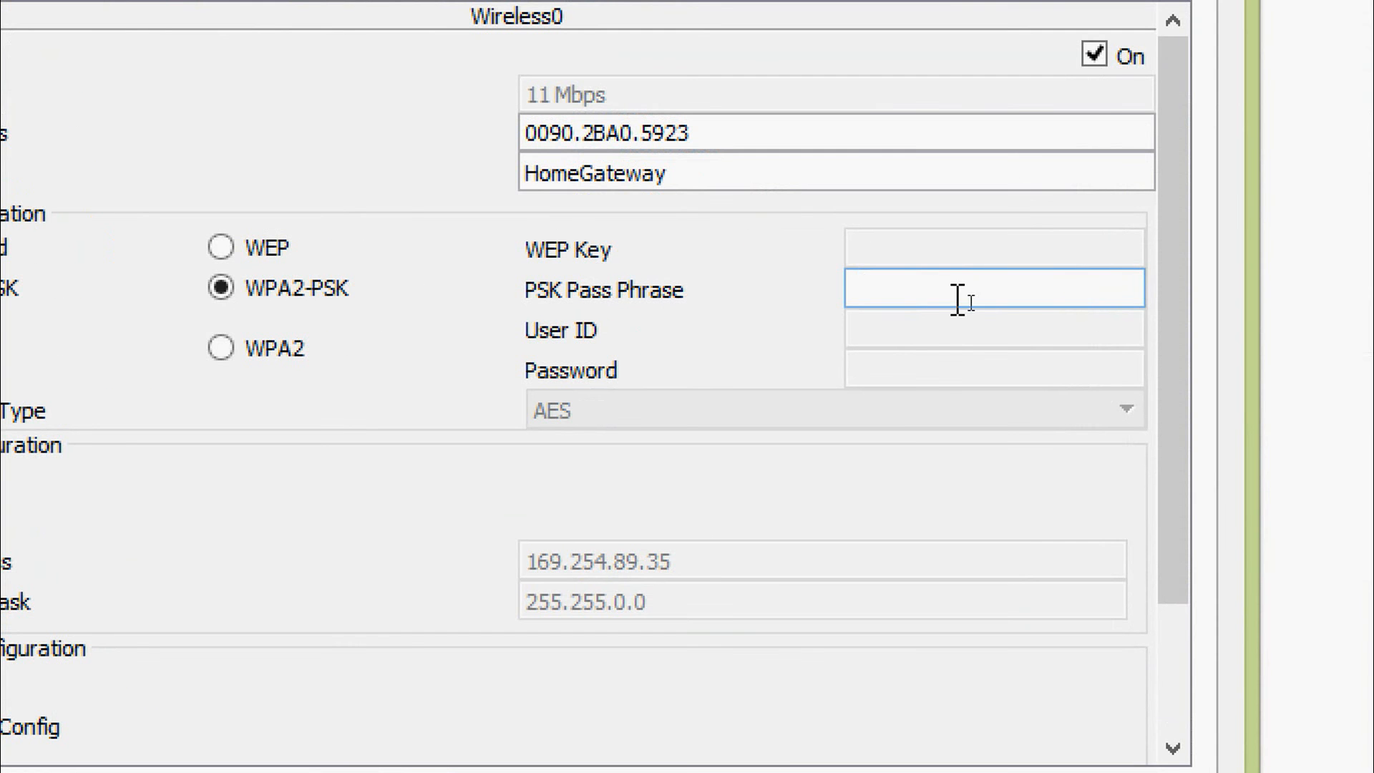
{"action": "type", "text": "Cisco"}
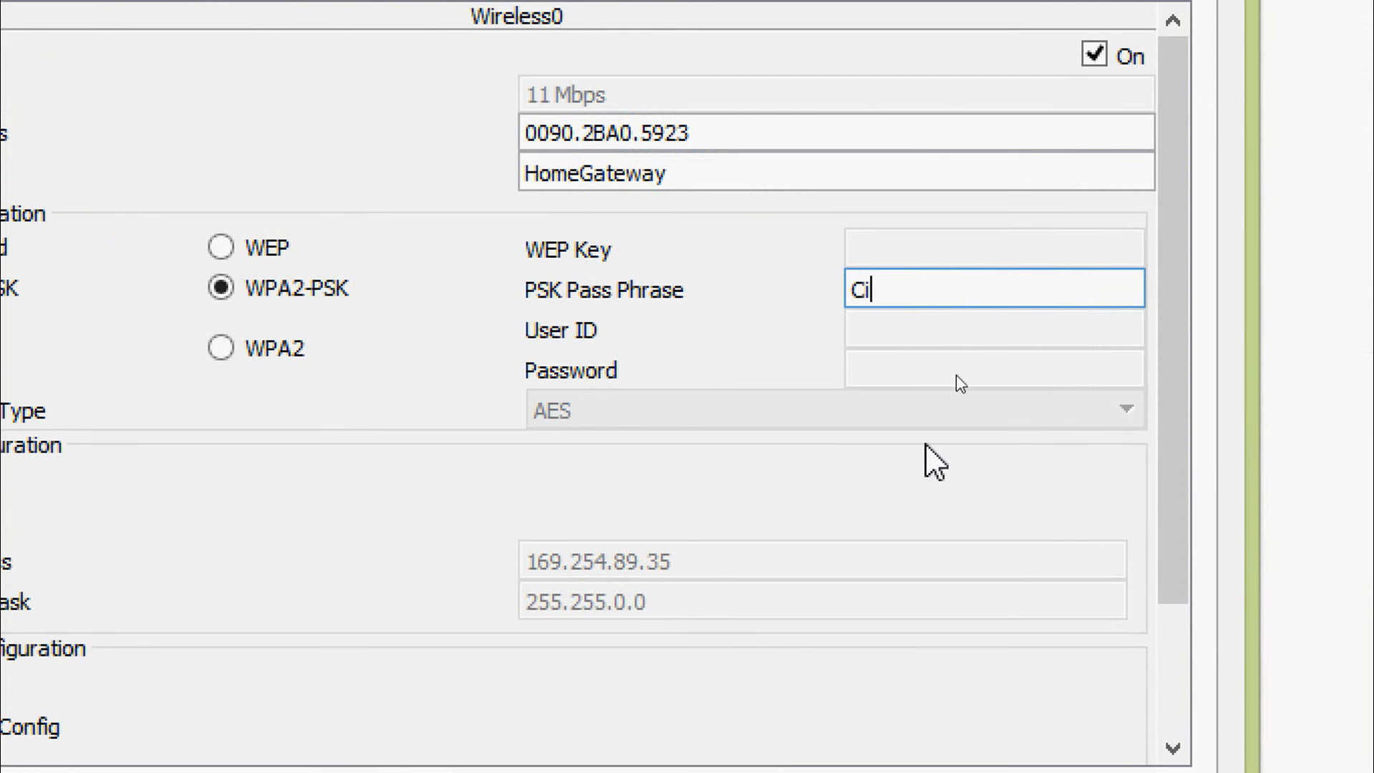
{"action": "type", "text": "IoT"}
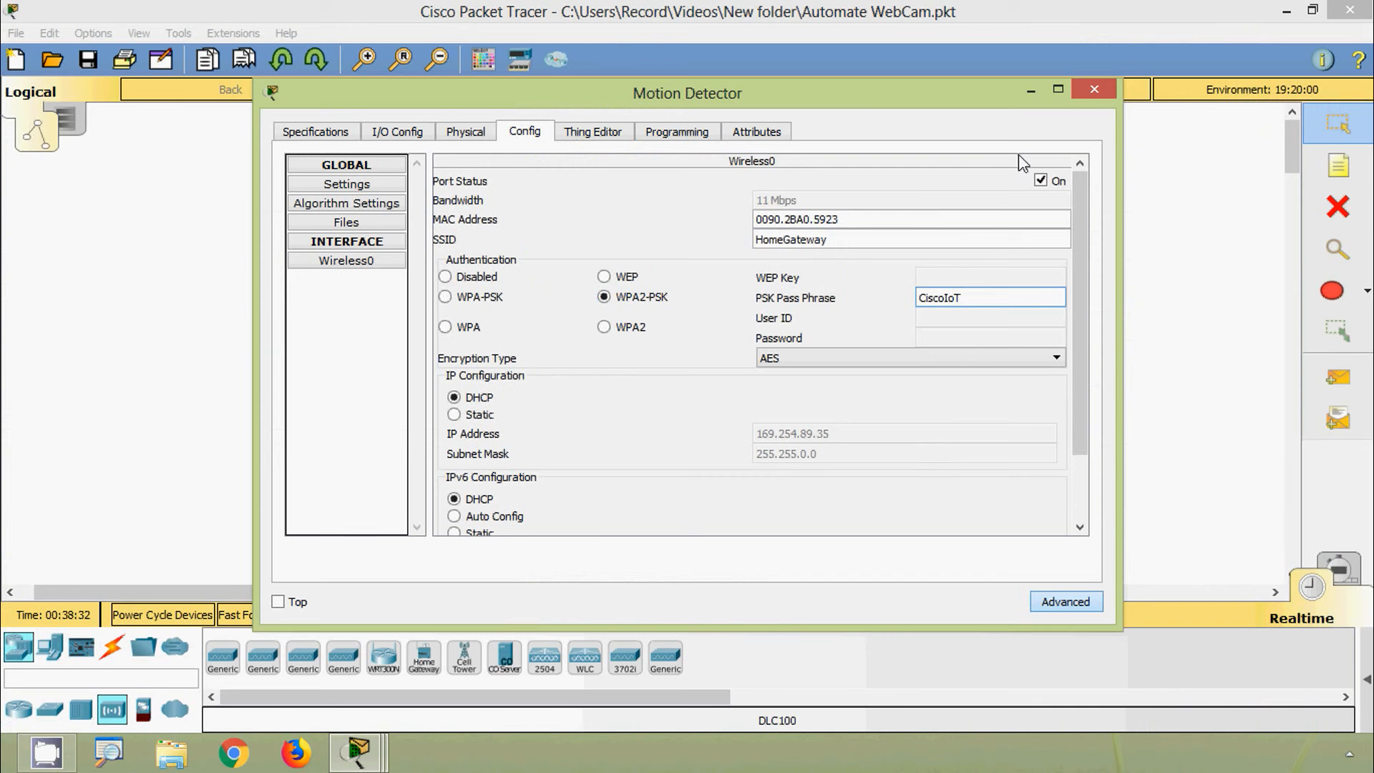
{"action": "left_click", "coordinate": [1095, 98]}
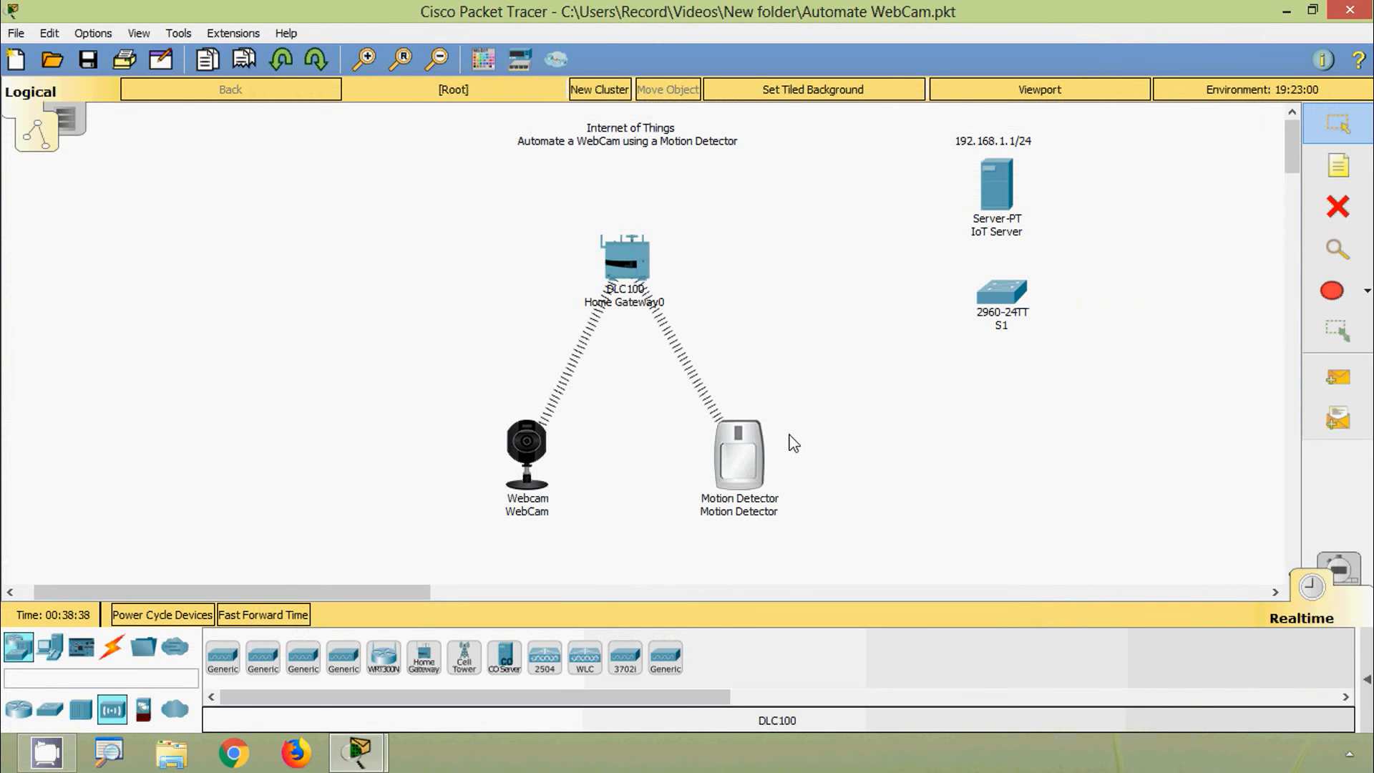
{"action": "left_click", "coordinate": [747, 459]}
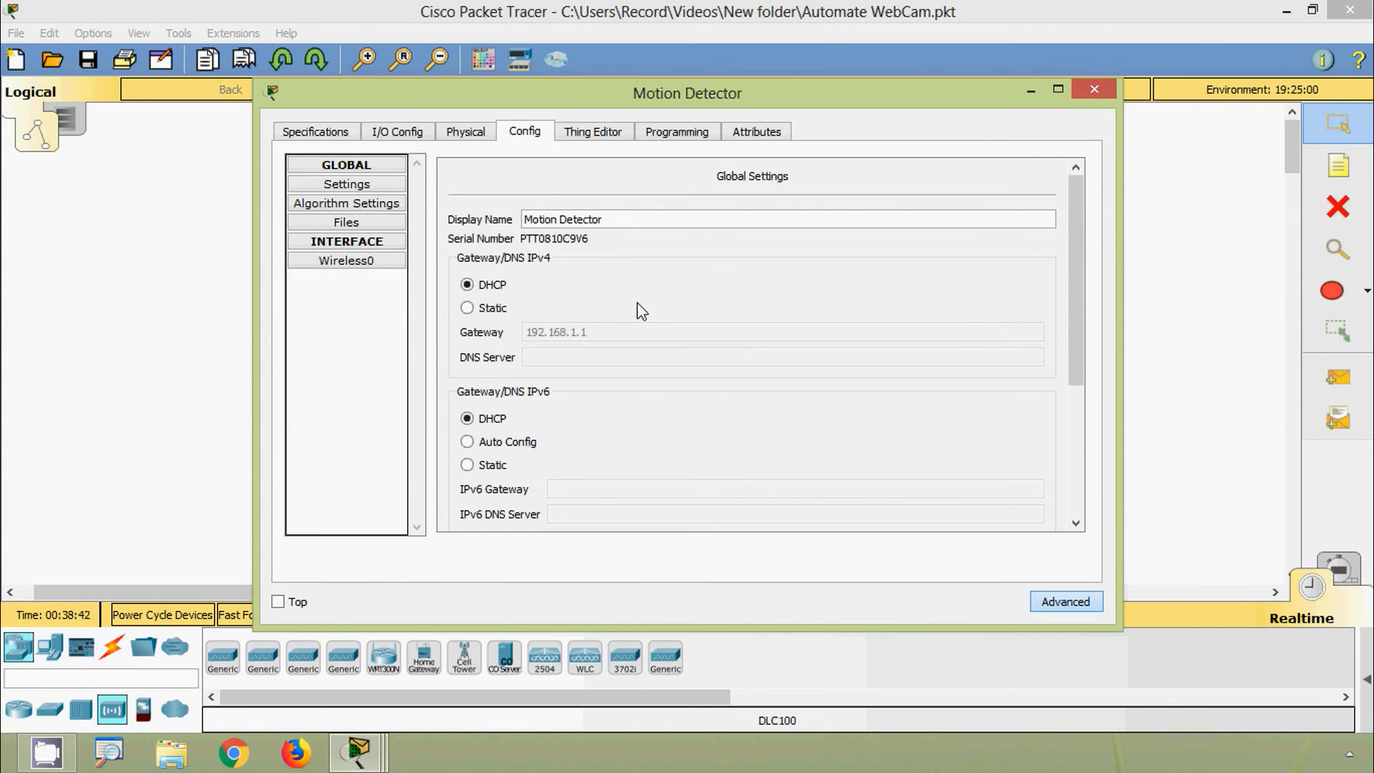
{"action": "left_click", "coordinate": [381, 267]}
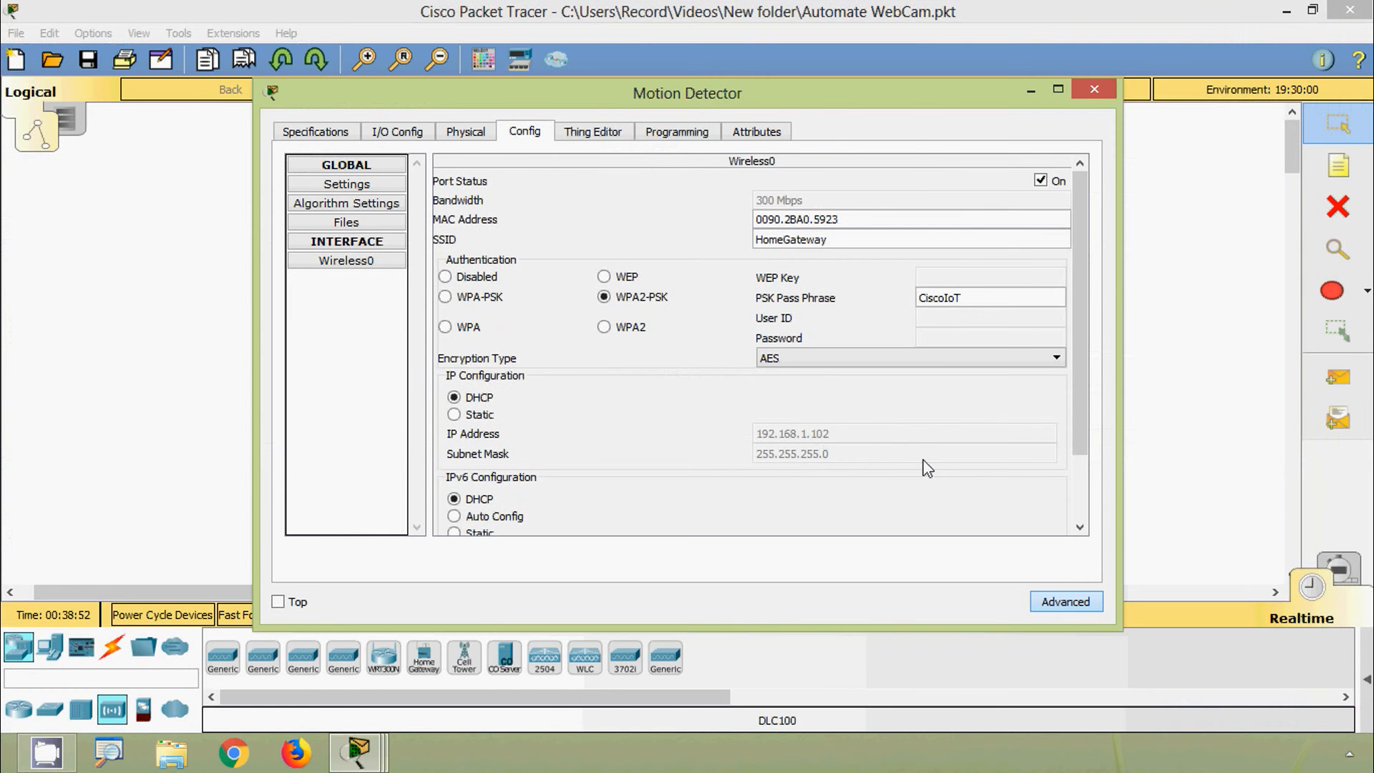
{"action": "left_click", "coordinate": [1094, 89]}
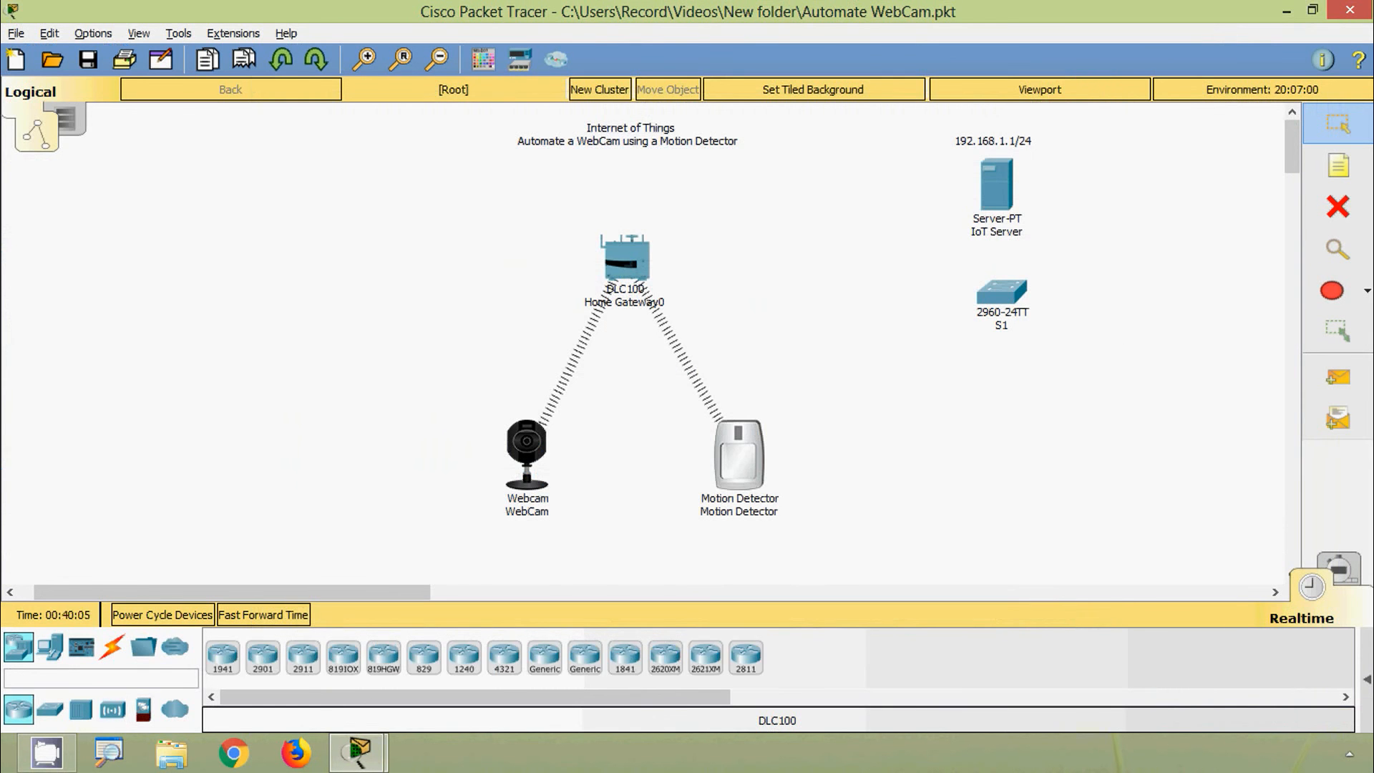
Step: Place a SMARTPHONE-PT left of the Home Gateway and rename it Smartphone
{"action": "key", "text": "alt"}
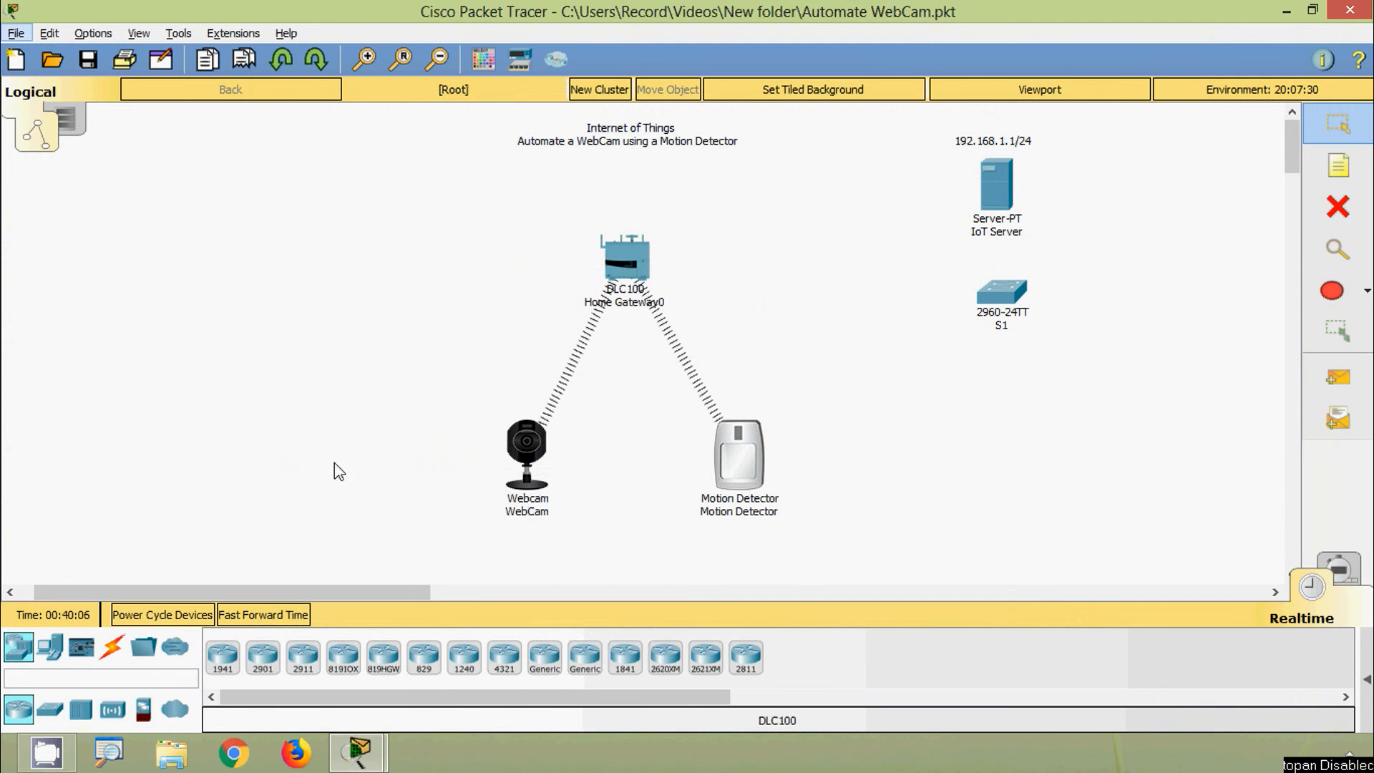
{"action": "left_click", "coordinate": [52, 648]}
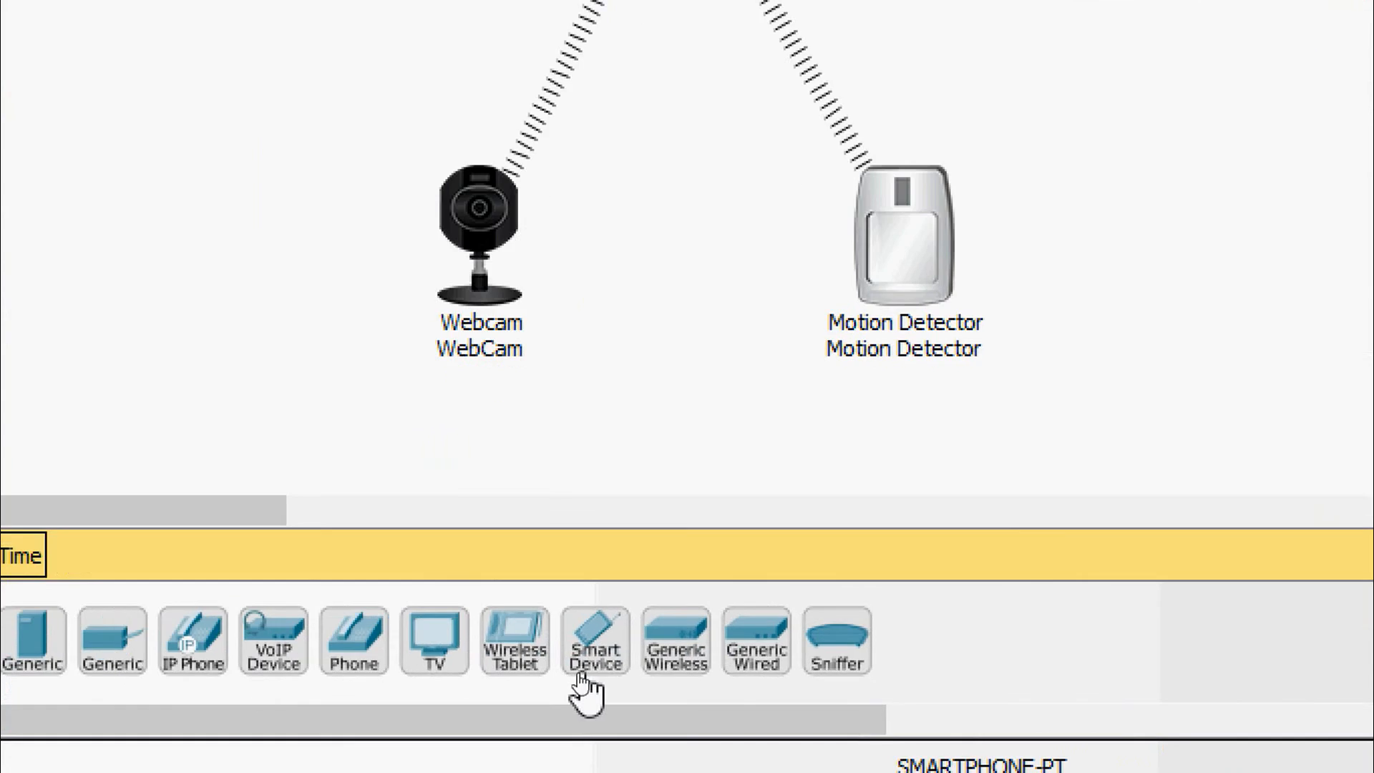
{"action": "left_click", "coordinate": [594, 673]}
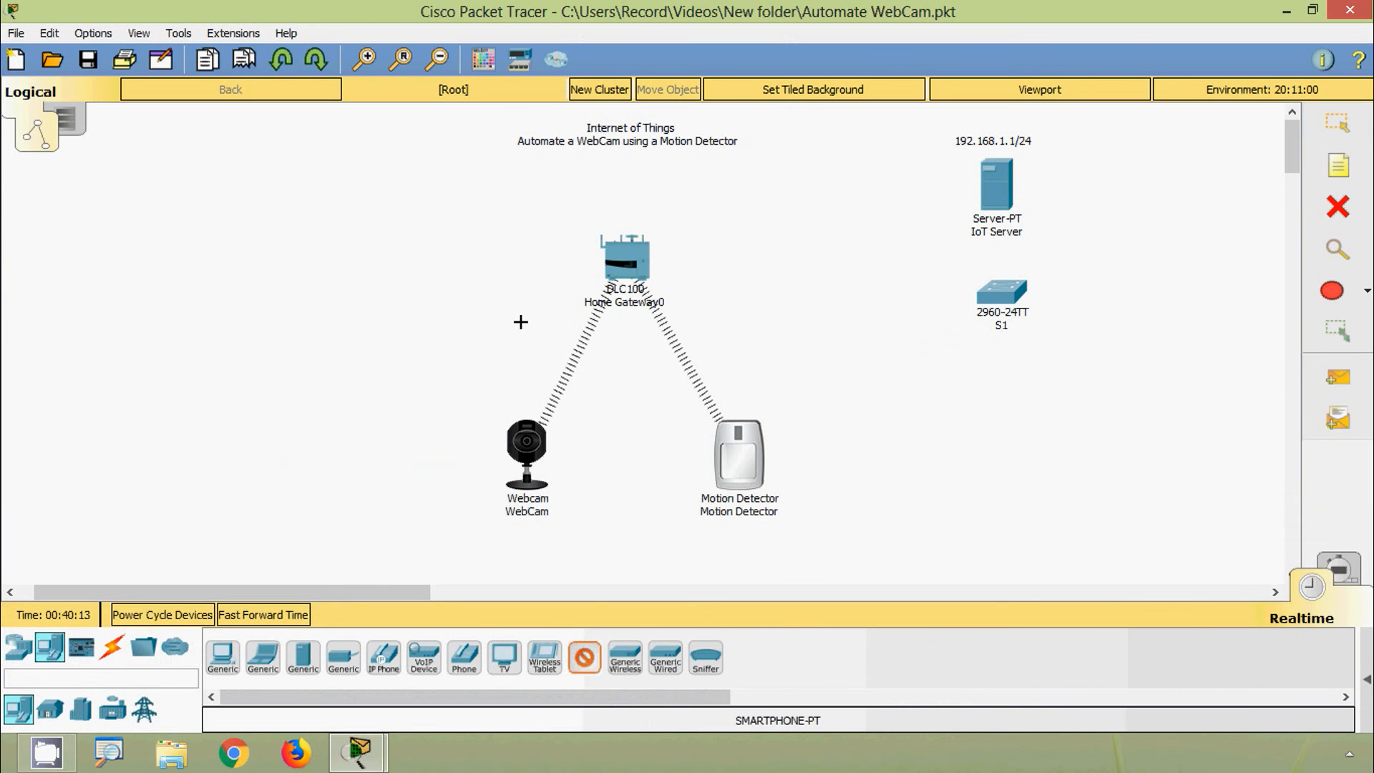
{"action": "left_click", "coordinate": [387, 261]}
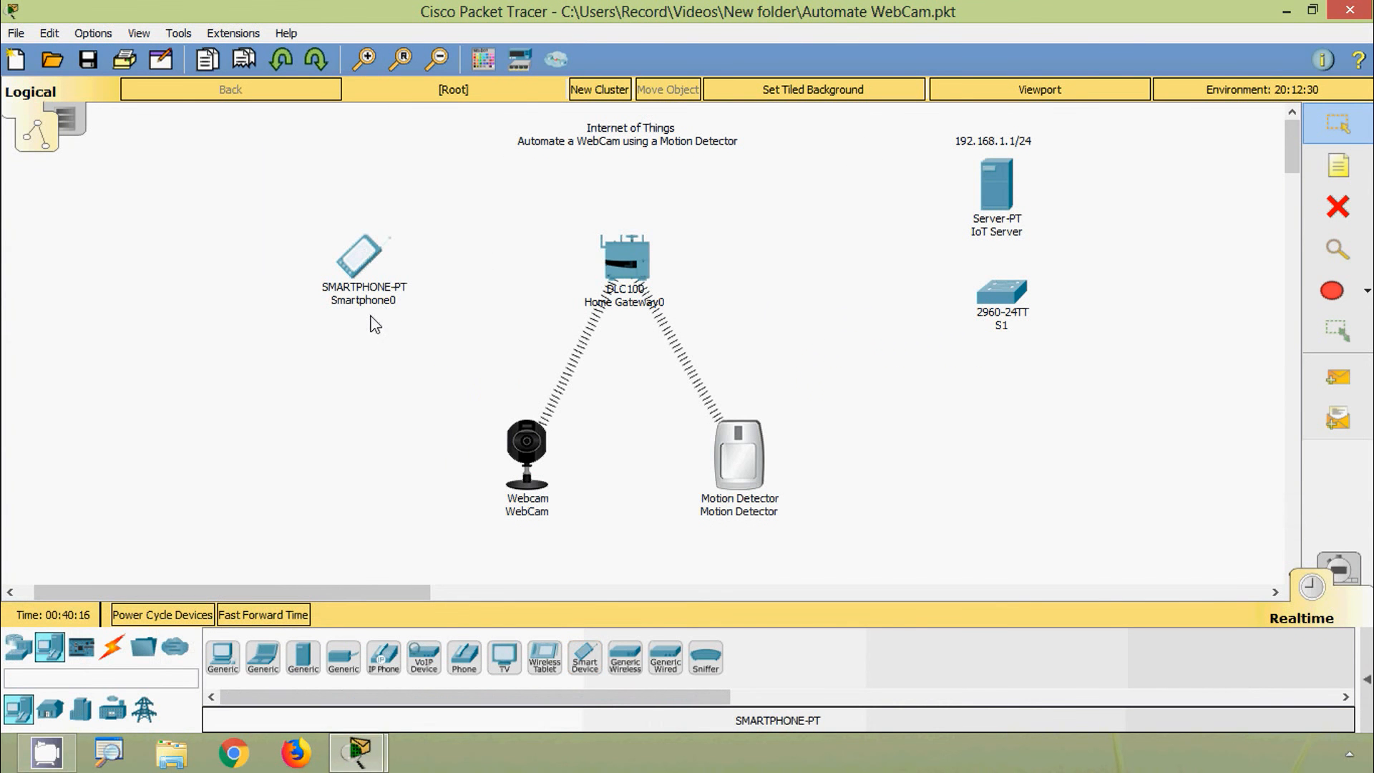
{"action": "left_click", "coordinate": [385, 303]}
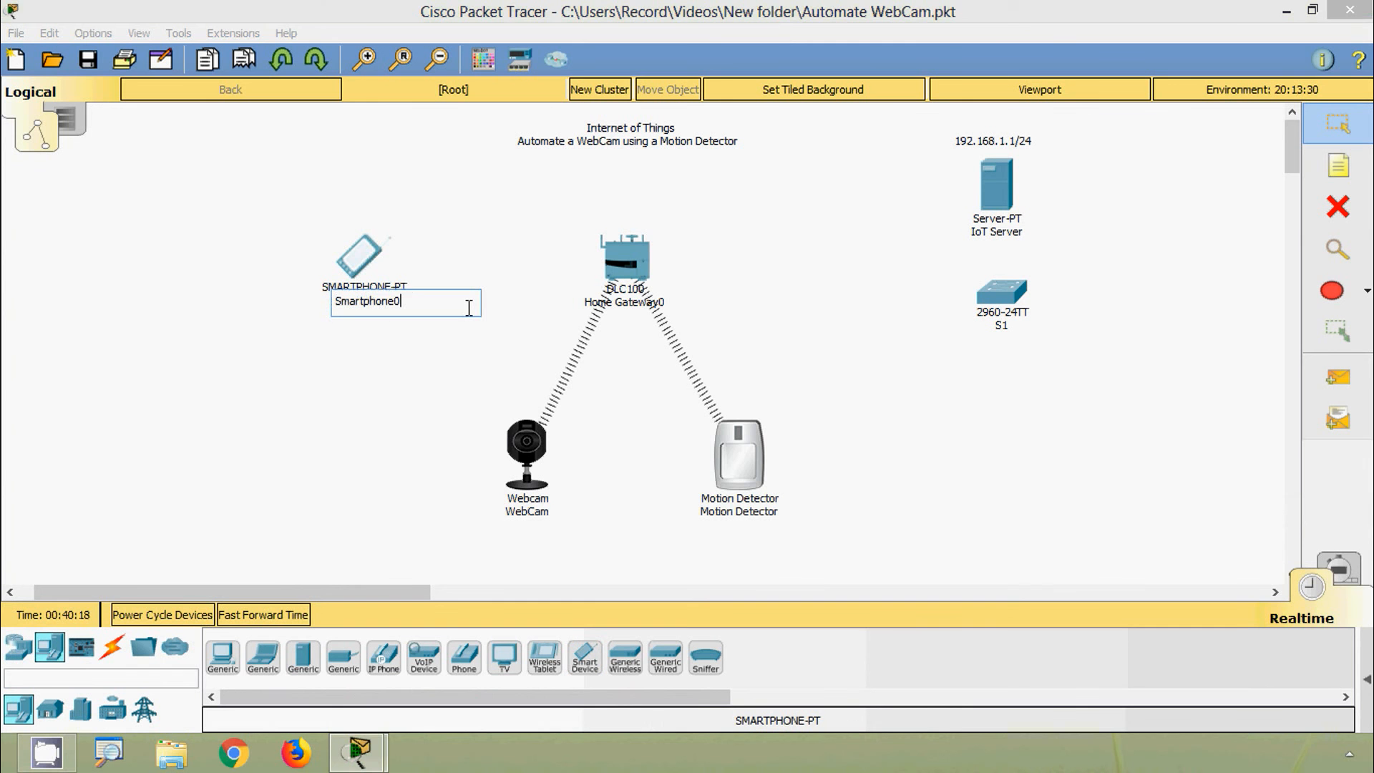
{"action": "left_click", "coordinate": [395, 406]}
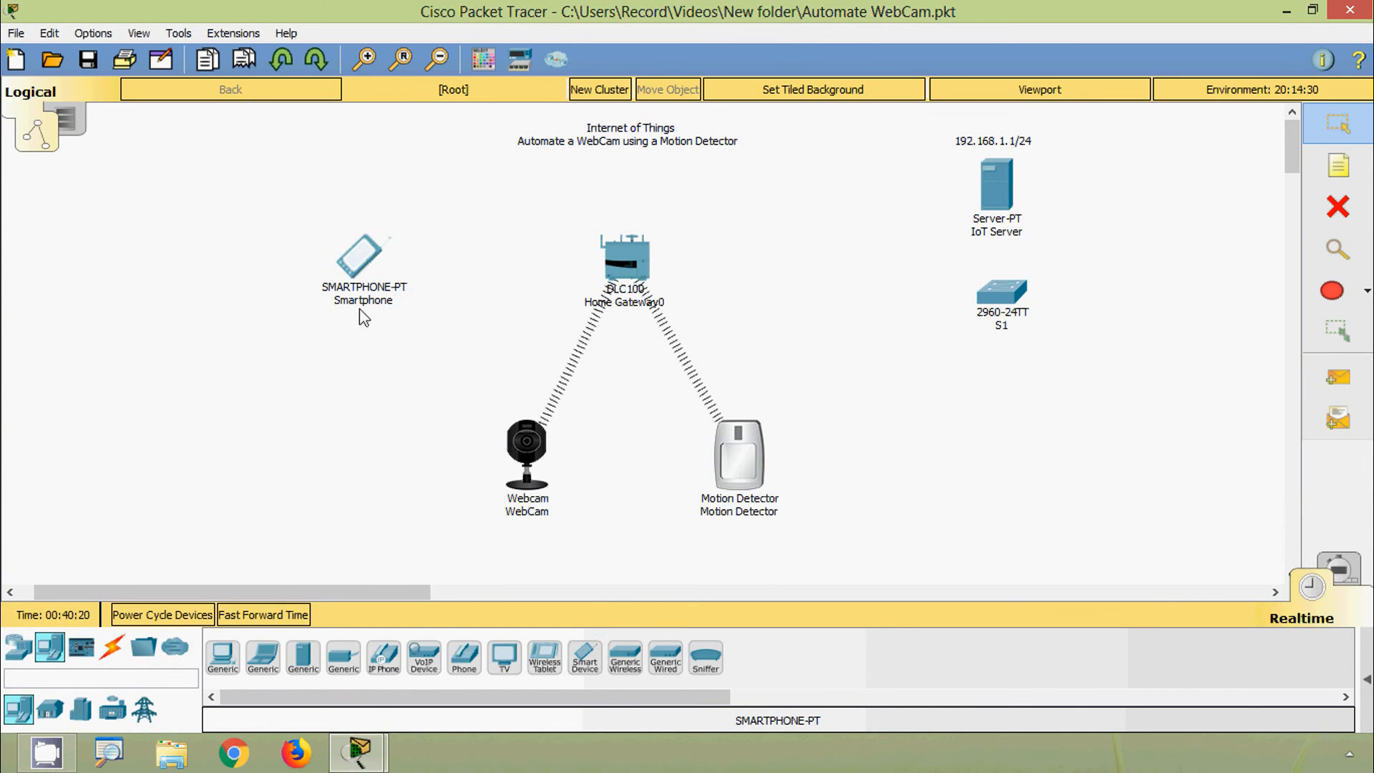
{"action": "left_click_drag", "start_coordinate": [375, 278], "coordinate": [363, 280]}
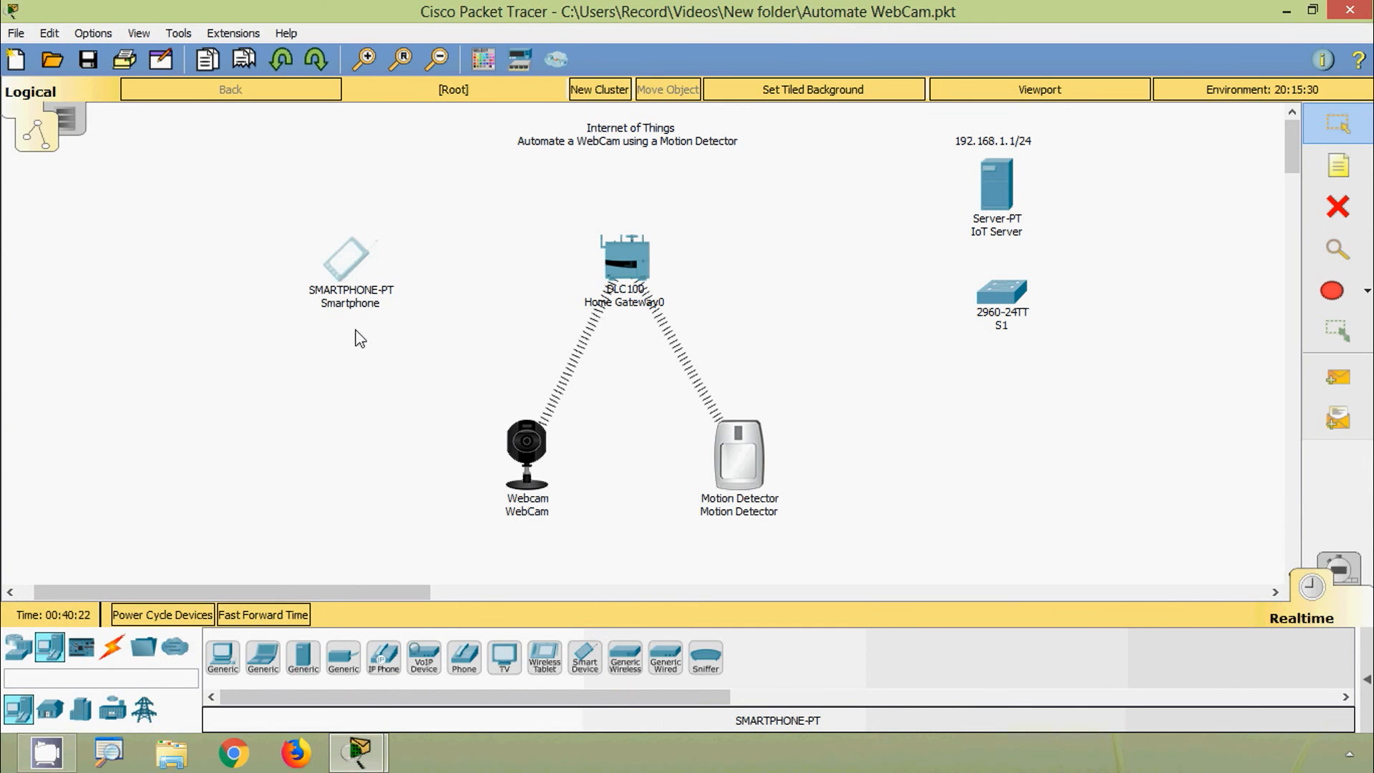
Step: Set the Smartphone's Wireless0 SSID to HomeGateway with WPA2-PSK and the pass phrase
{"action": "left_click", "coordinate": [351, 271]}
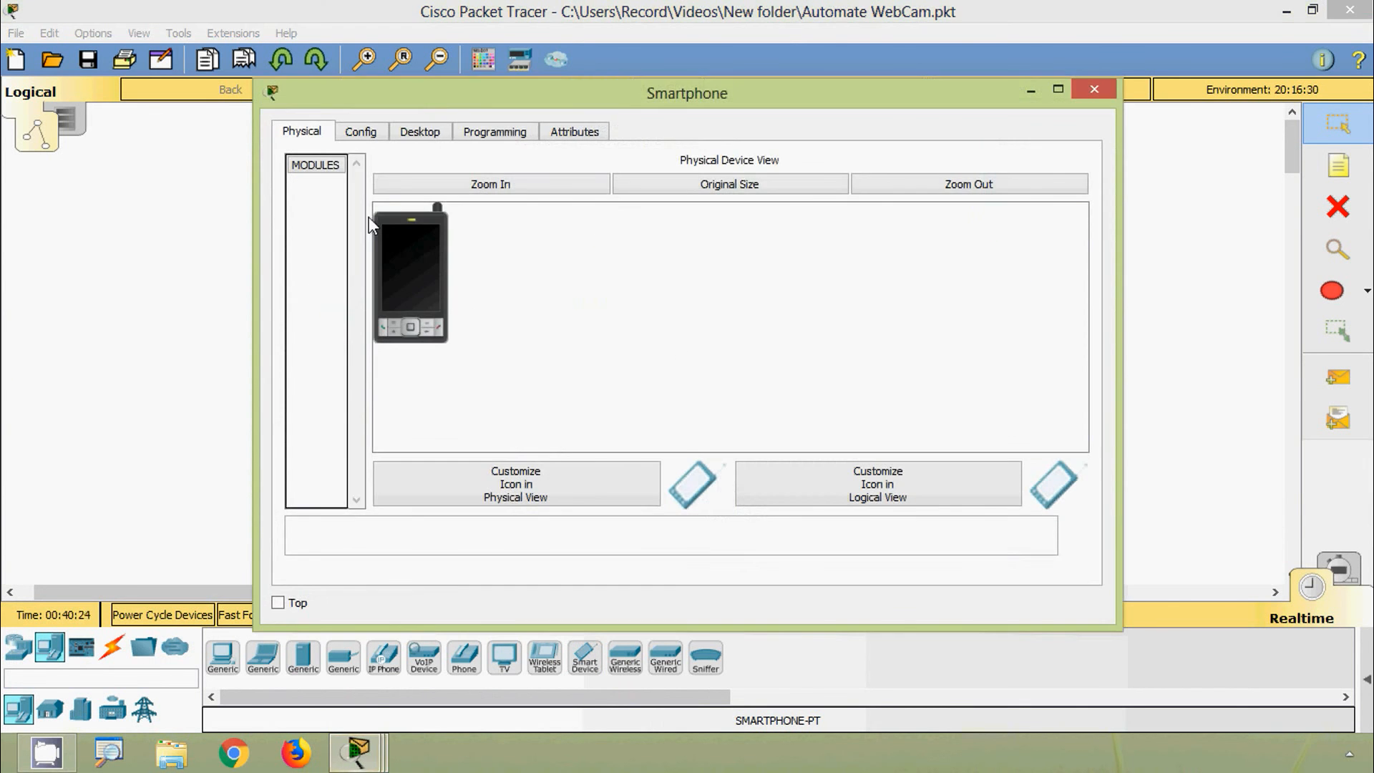
{"action": "left_click", "coordinate": [372, 137]}
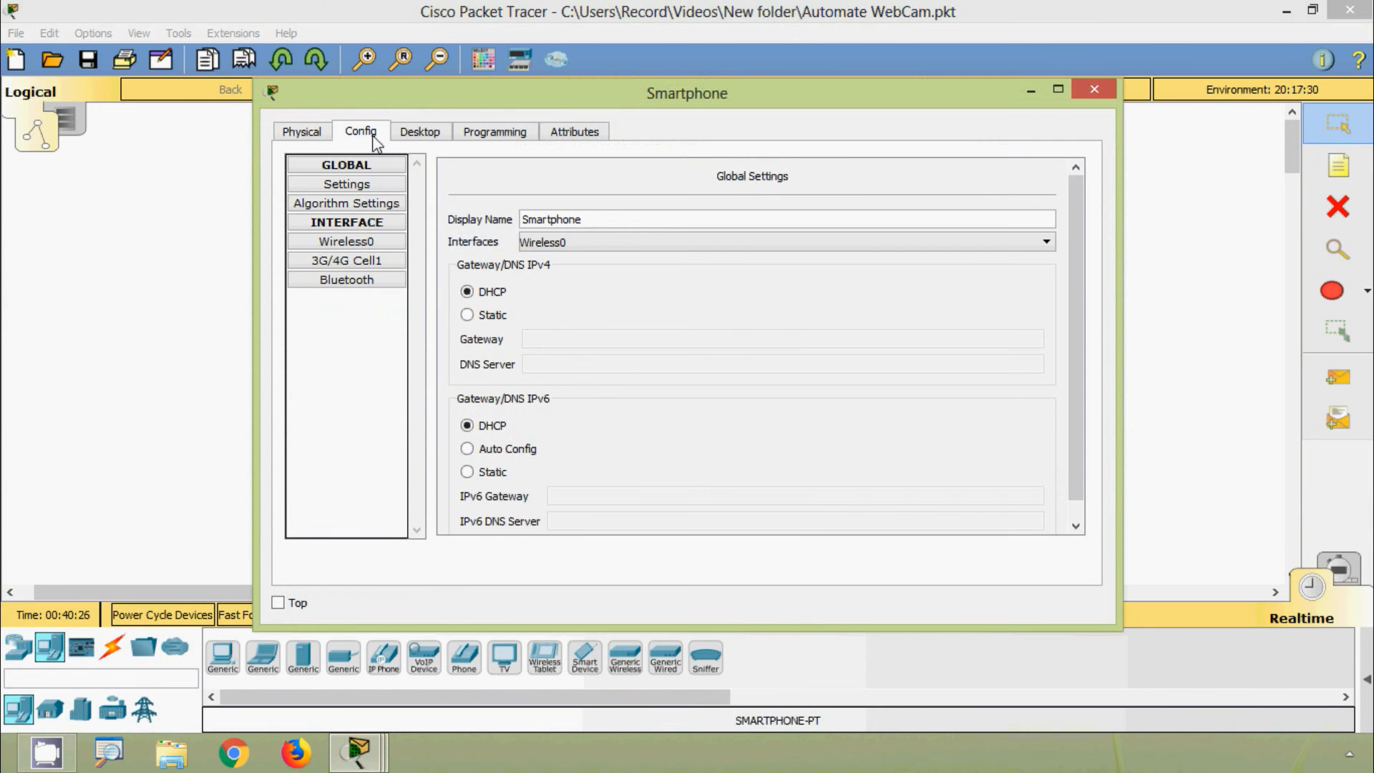
{"action": "left_click", "coordinate": [372, 239]}
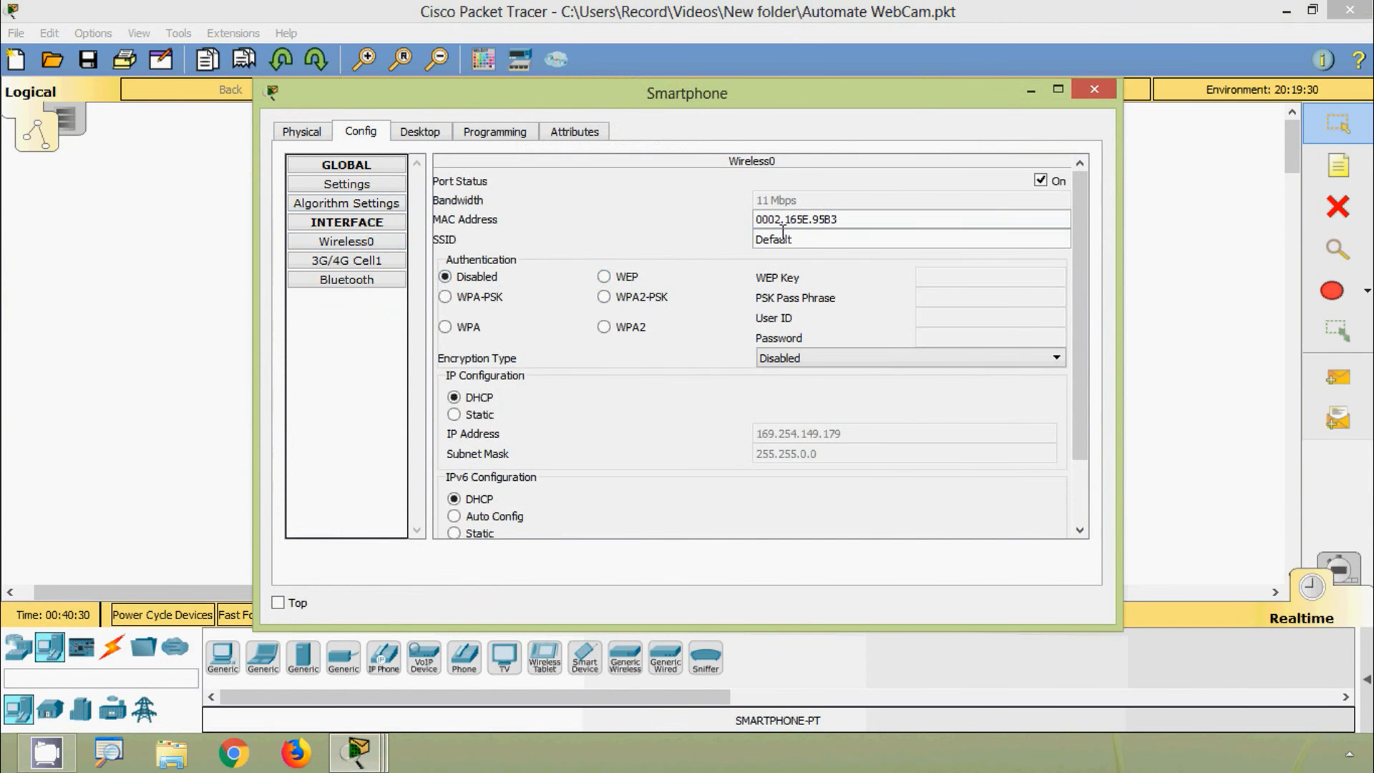
{"action": "double_click", "coordinate": [813, 239]}
{"action": "type", "text": "HomeGateway"}
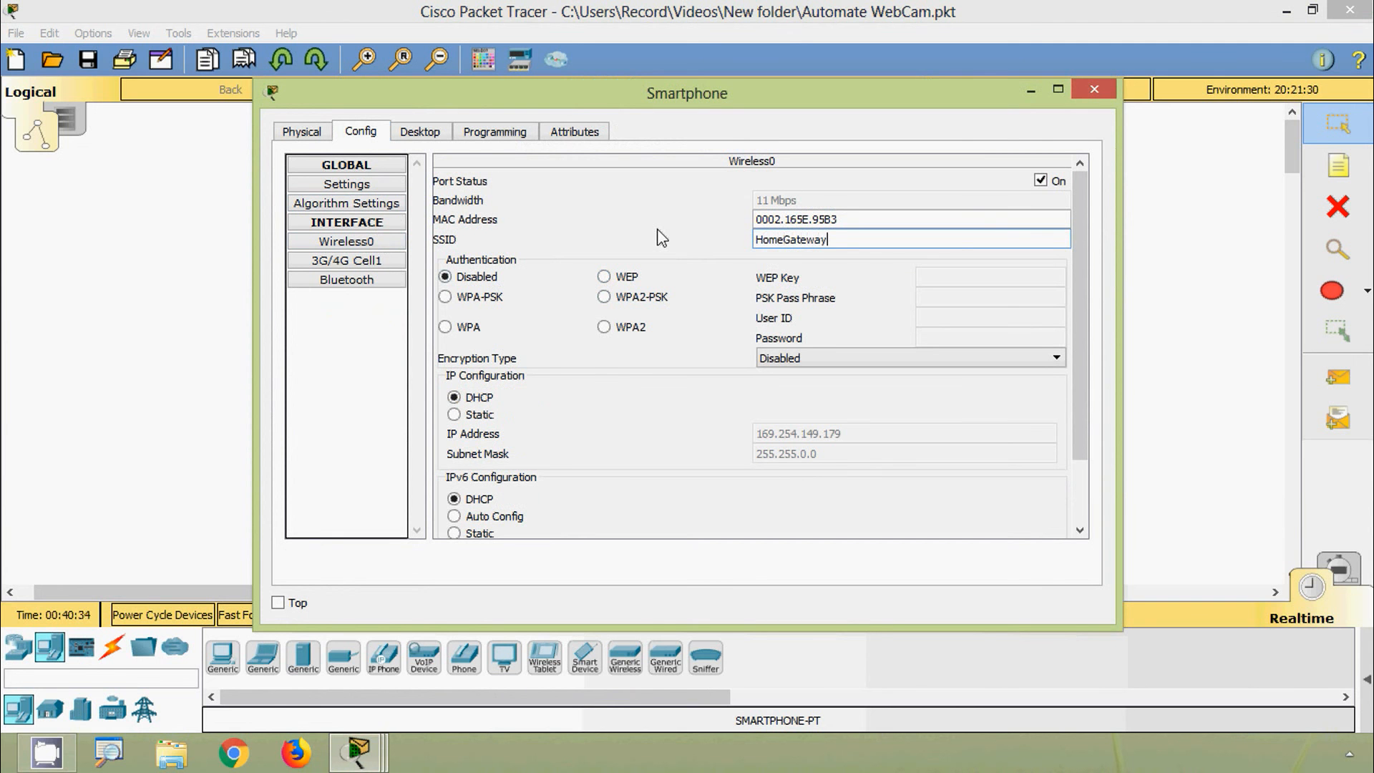
{"action": "left_click", "coordinate": [604, 300]}
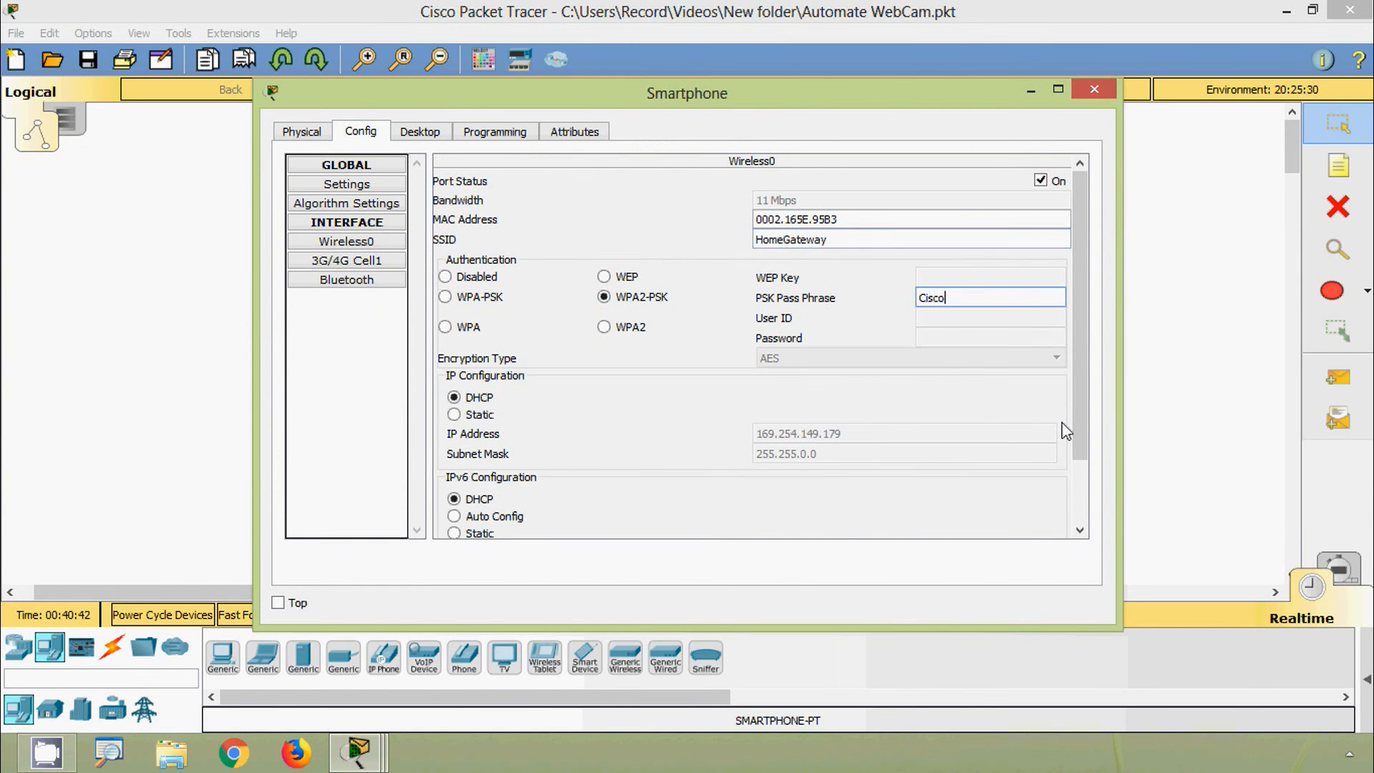
{"action": "type", "text": "CiscoIoT"}
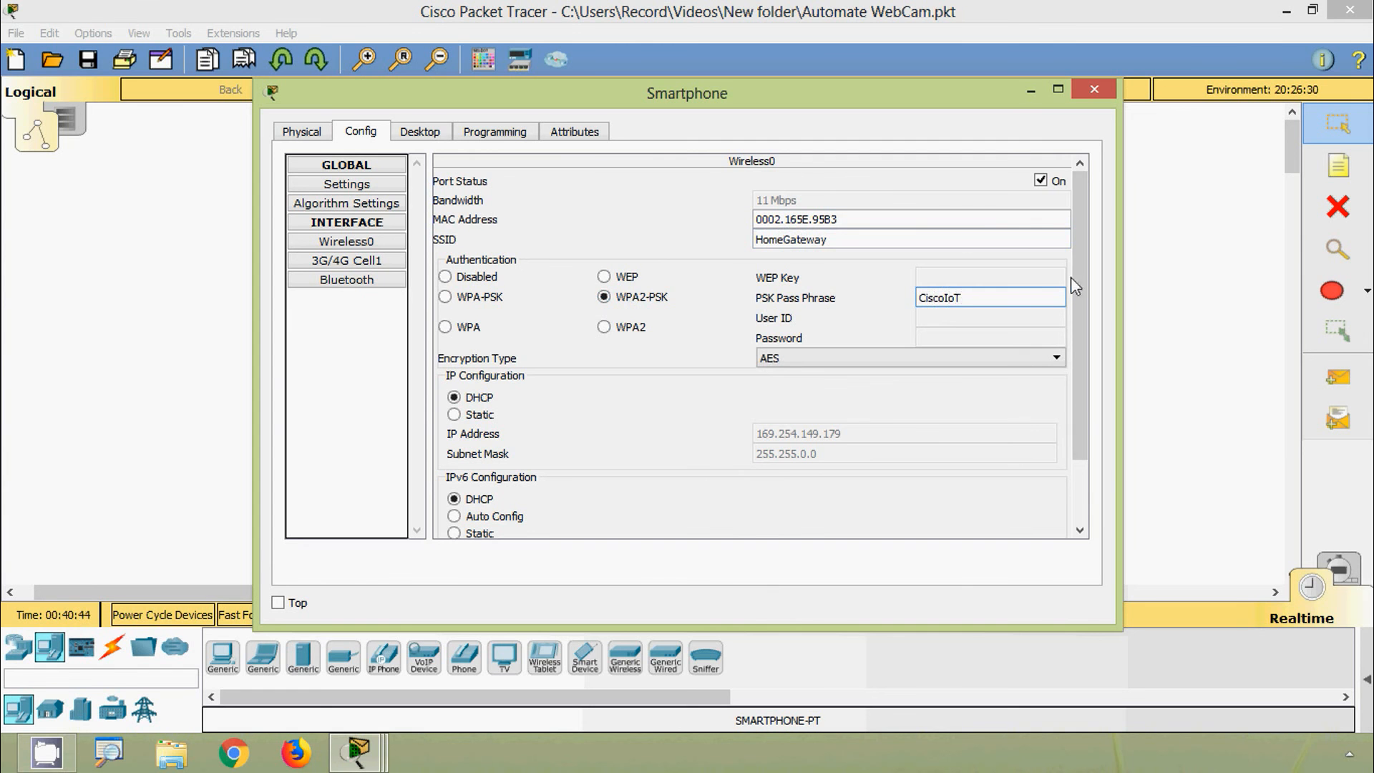
{"action": "left_click", "coordinate": [1031, 91]}
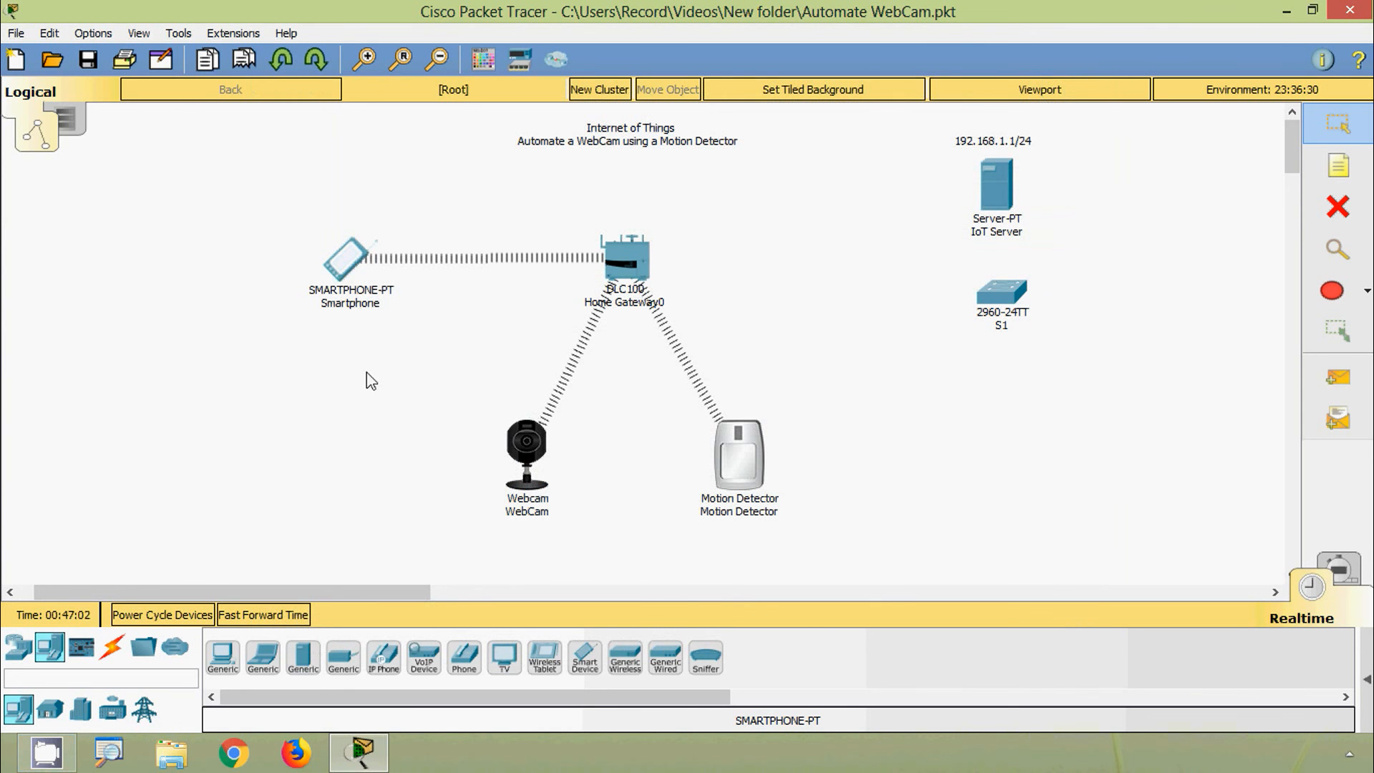
Step: Browse to 192.168.1.1 on the Smartphone to reach the Home Gateway login page
{"action": "left_click", "coordinate": [344, 261]}
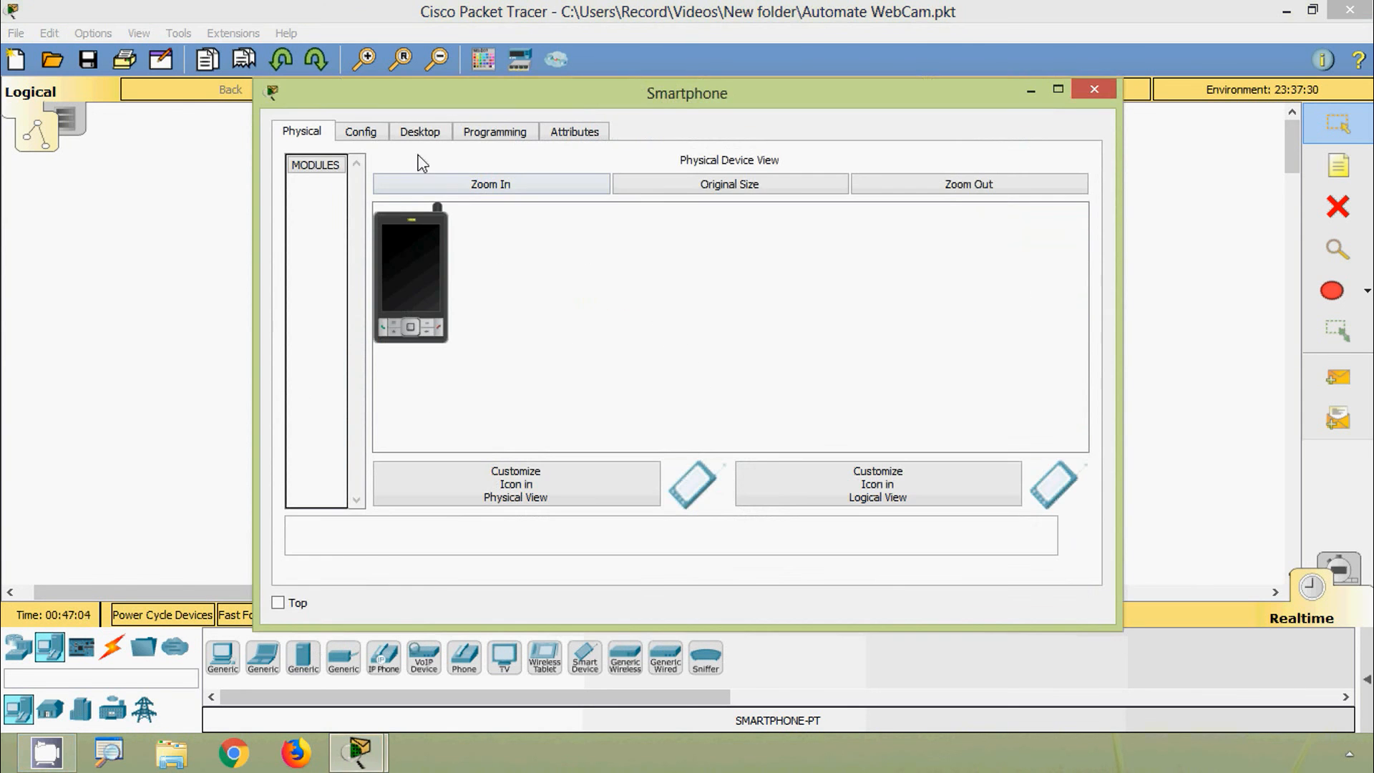
{"action": "left_click", "coordinate": [421, 135]}
{"action": "left_click", "coordinate": [787, 243]}
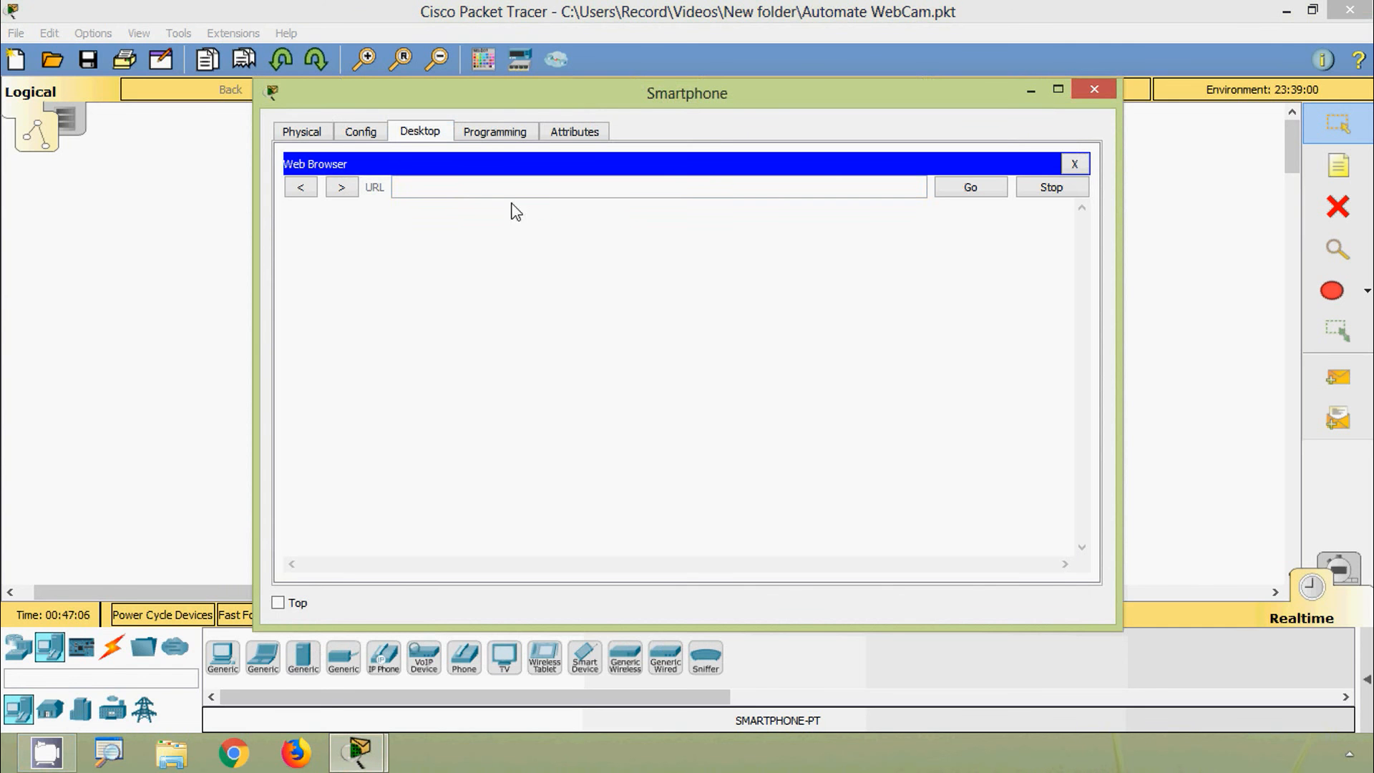
{"action": "left_click_drag", "start_coordinate": [503, 113], "coordinate": [523, 376]}
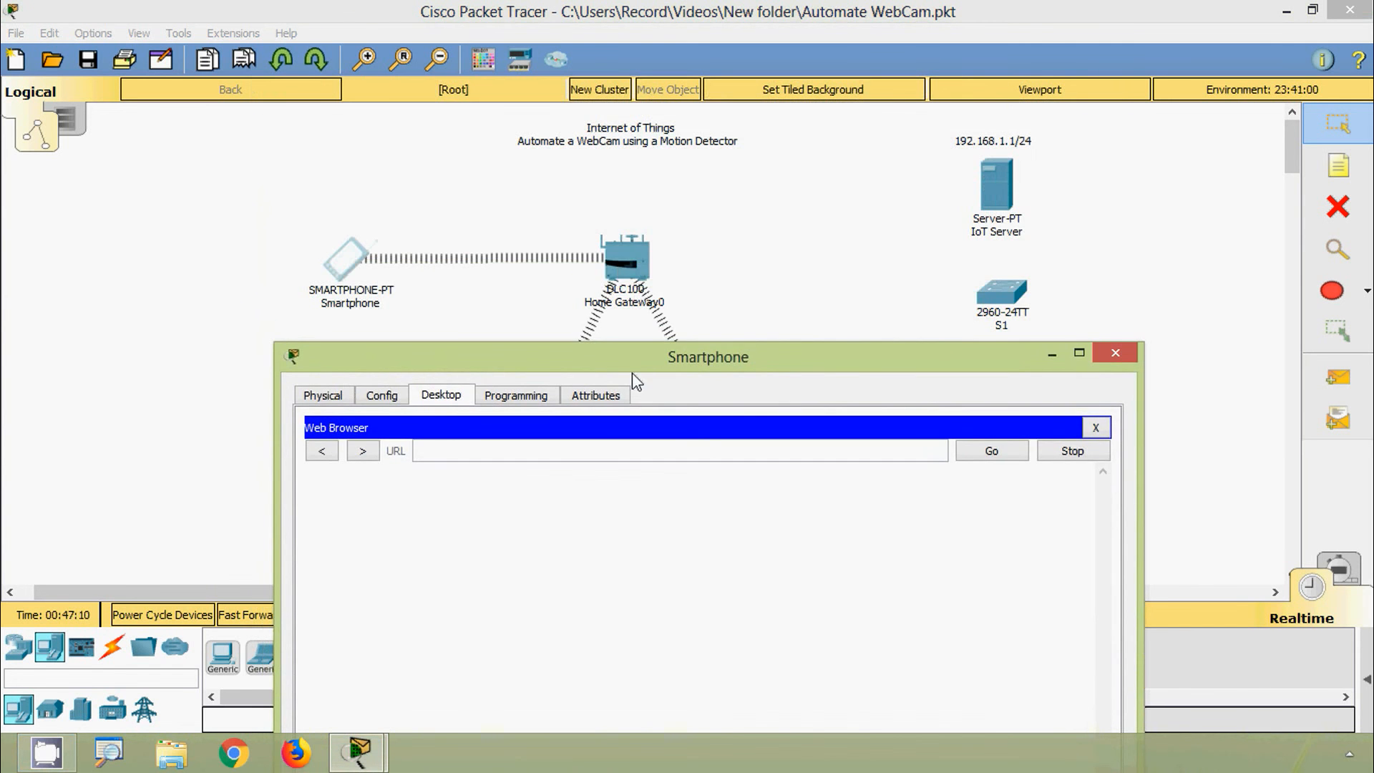
{"action": "left_click_drag", "start_coordinate": [633, 372], "coordinate": [660, 178]}
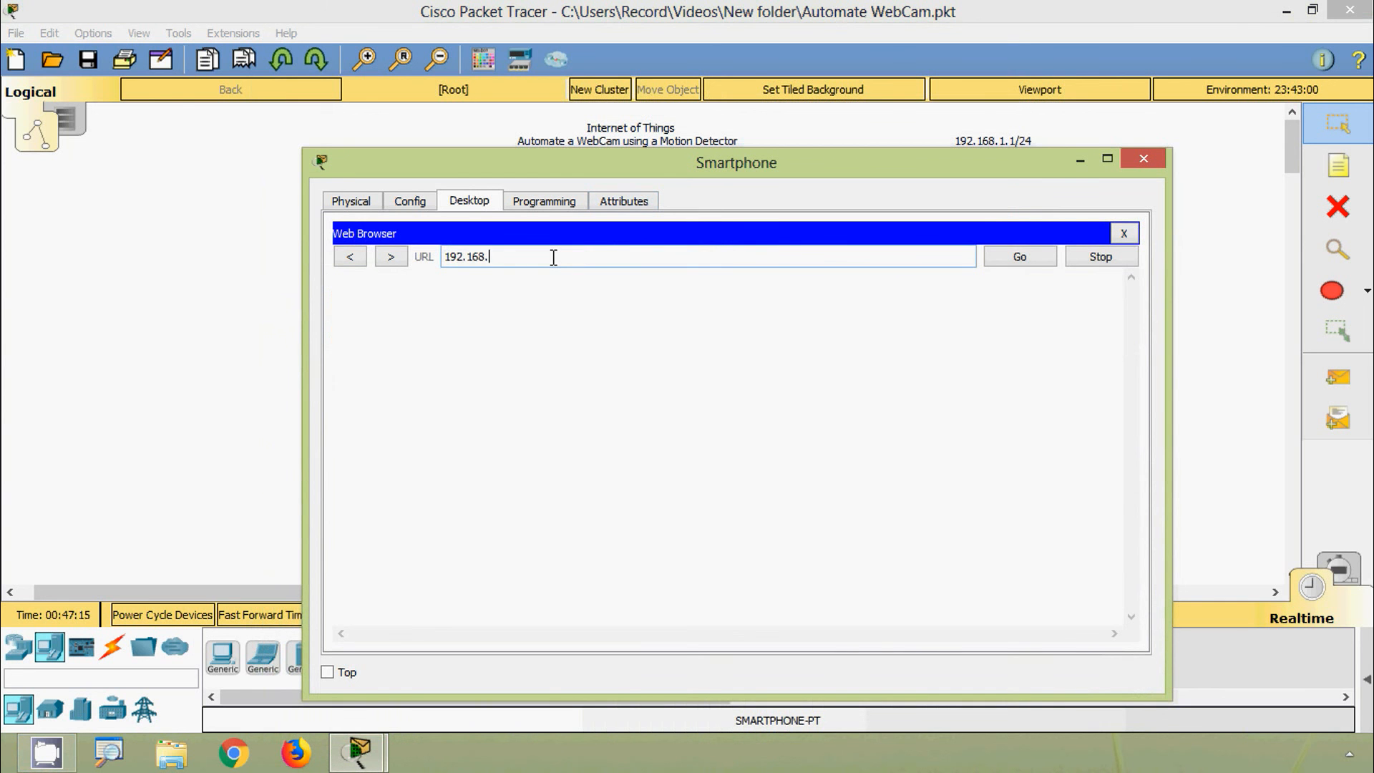
{"action": "key", "text": "Return"}
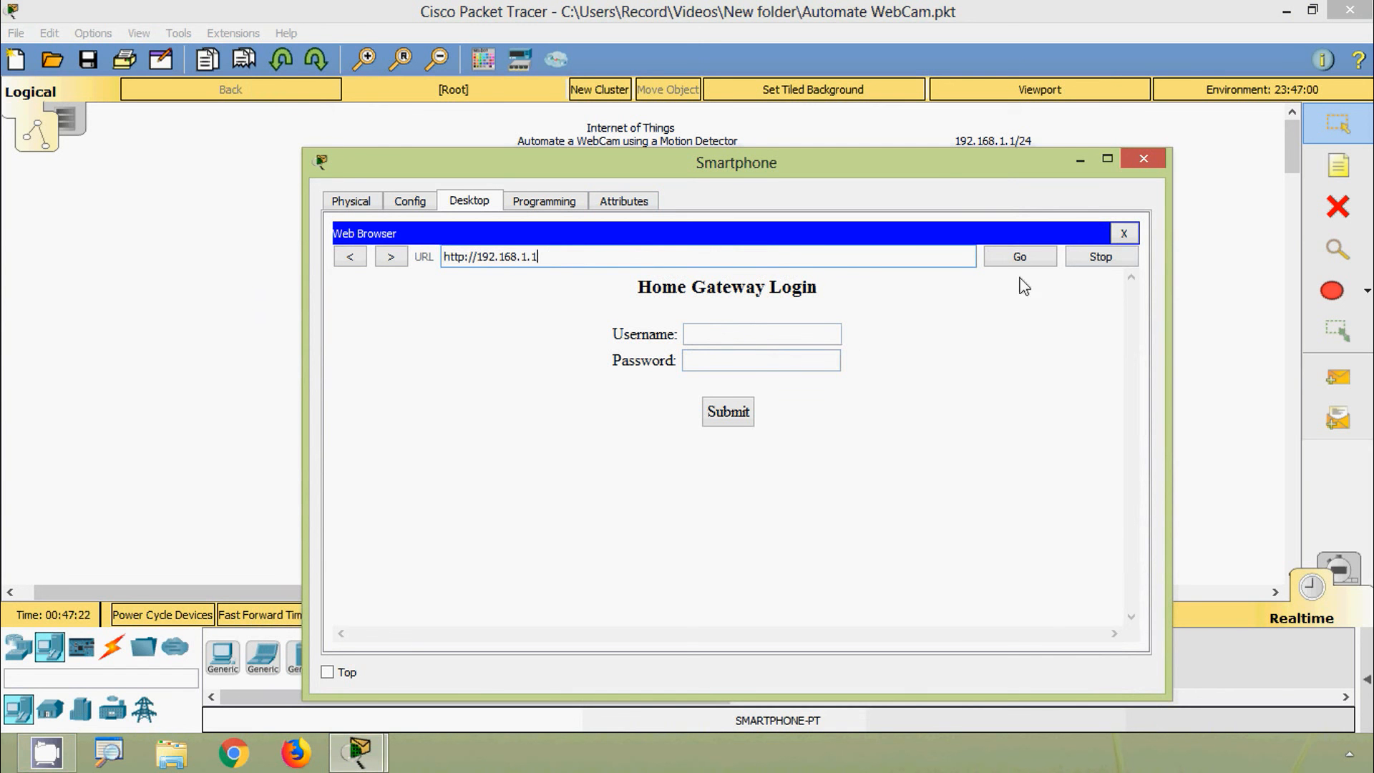
{"action": "left_click", "coordinate": [1123, 235]}
{"action": "left_click_drag", "start_coordinate": [1140, 256], "coordinate": [1157, 389]}
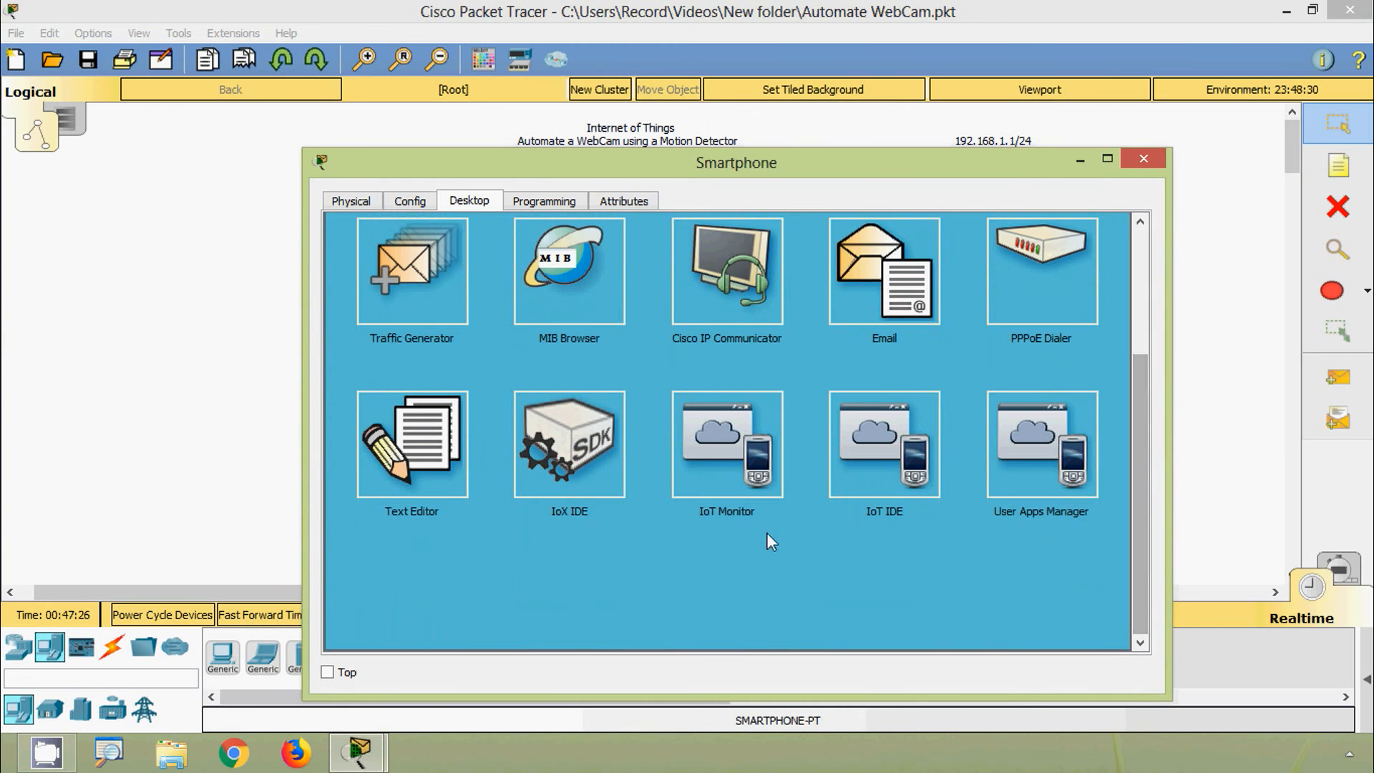
Step: Launch the Smartphone's IoT Monitor and check Home Gateway0's LAN IP address
{"action": "left_click", "coordinate": [737, 471]}
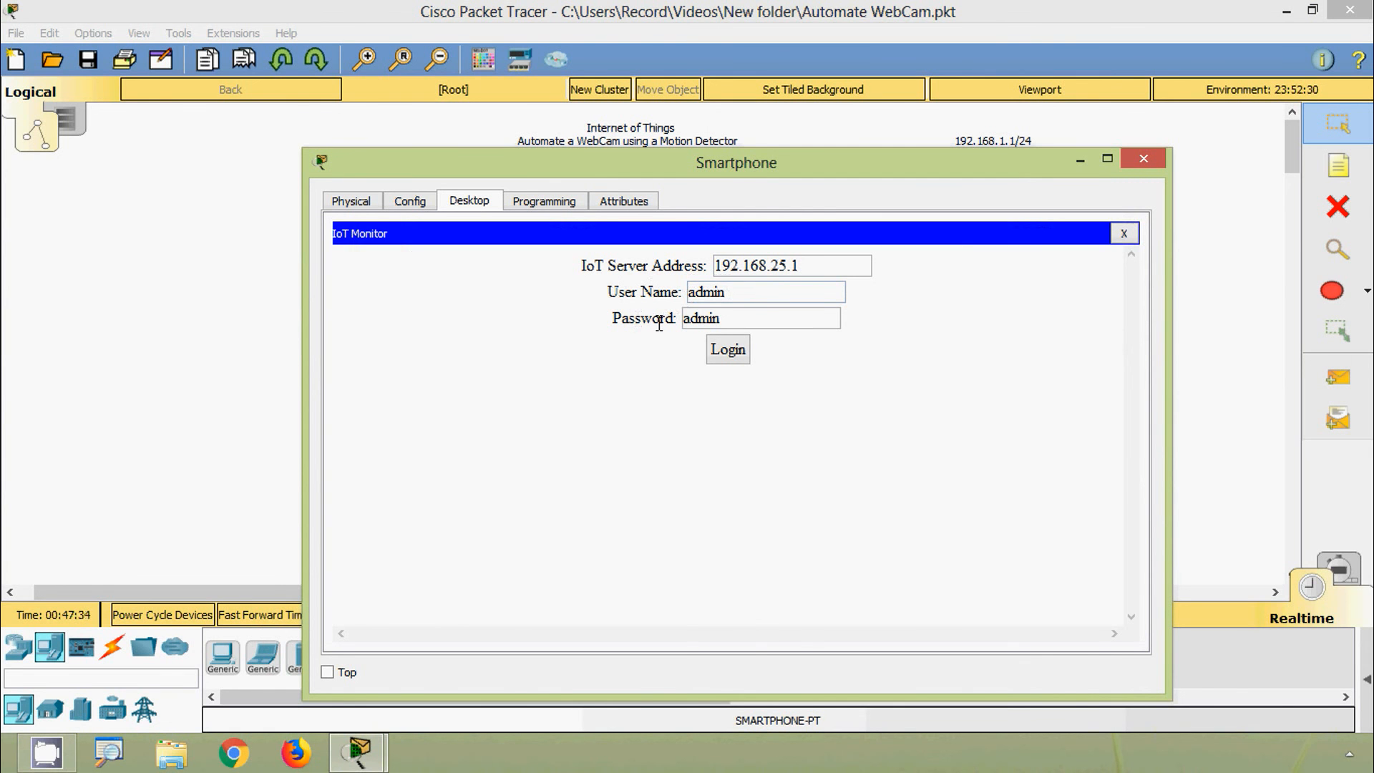
{"action": "left_click_drag", "start_coordinate": [736, 322], "coordinate": [630, 328]}
{"action": "left_click", "coordinate": [732, 314]}
{"action": "left_click_drag", "start_coordinate": [787, 174], "coordinate": [777, 342]}
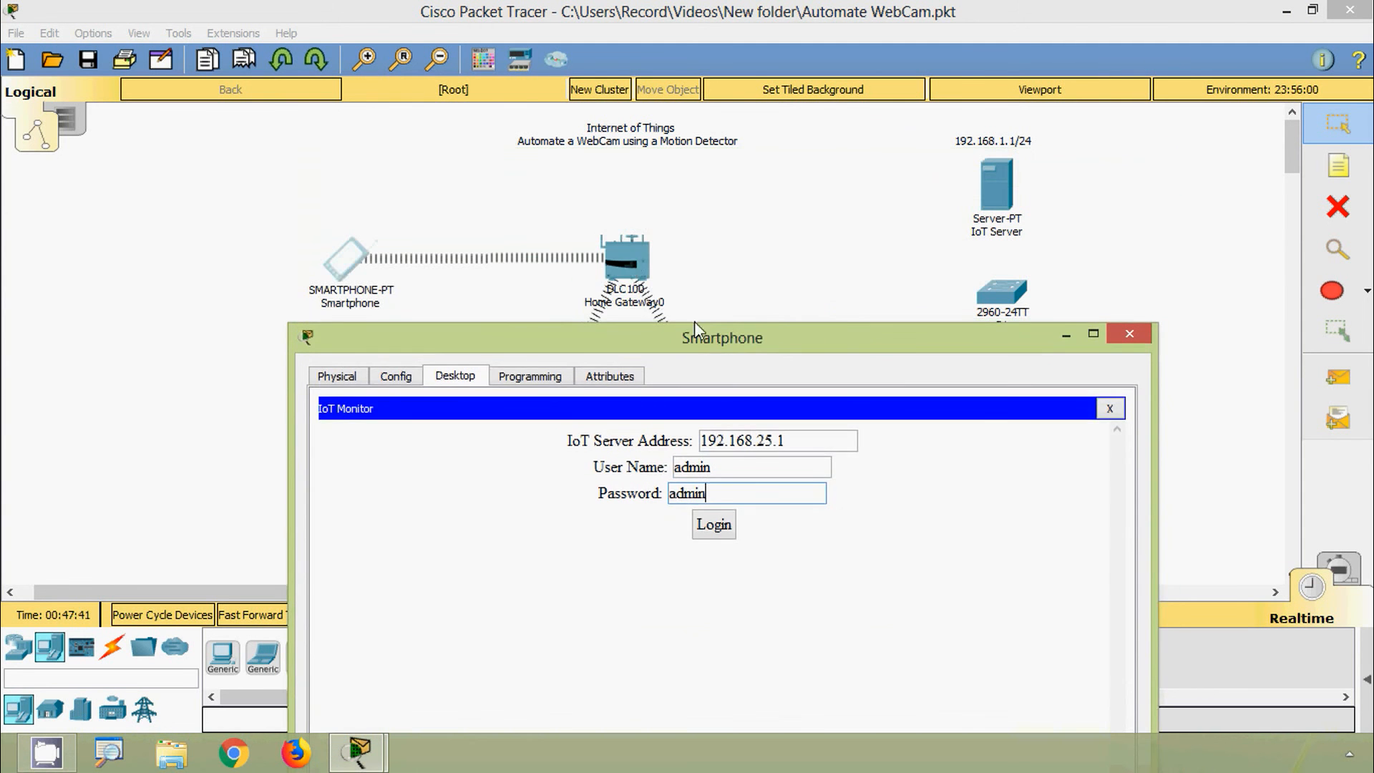
{"action": "double_click", "coordinate": [630, 259]}
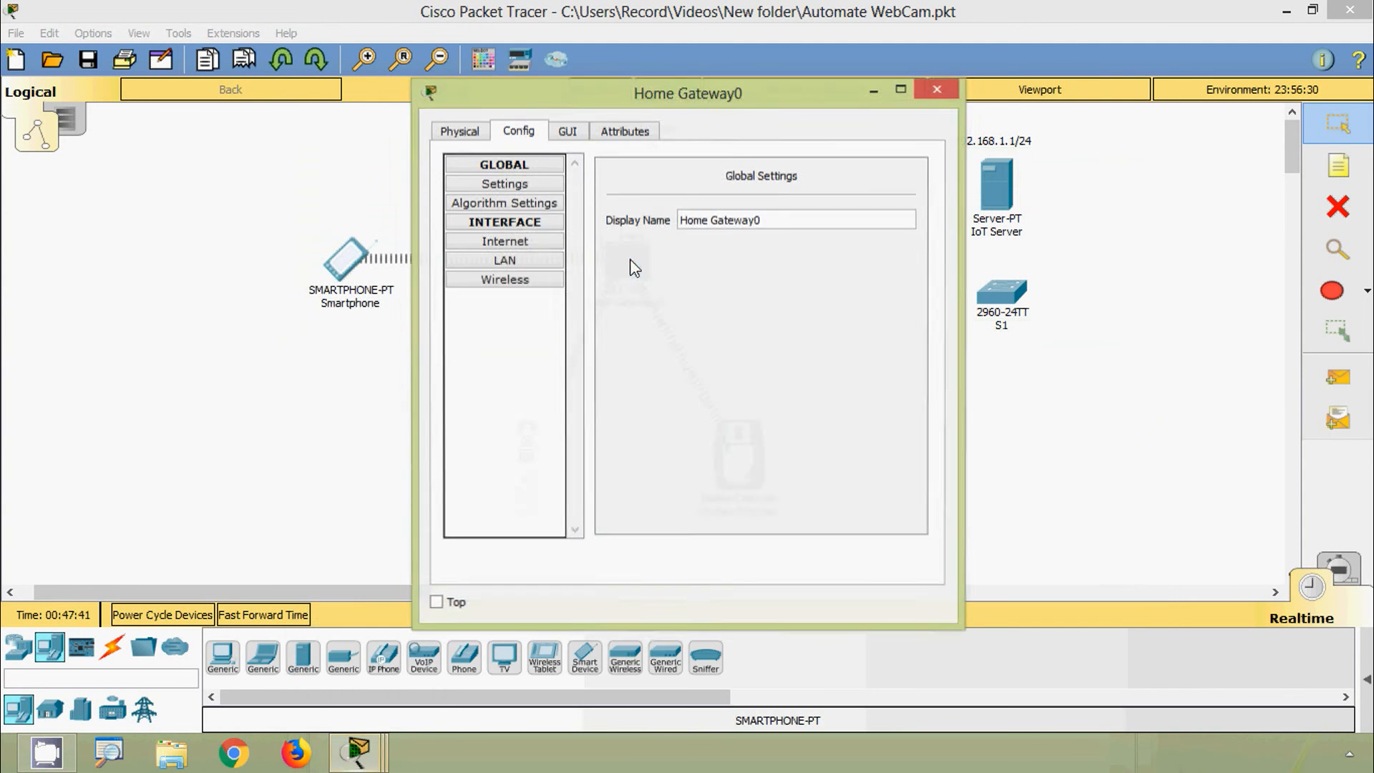
{"action": "left_click", "coordinate": [538, 260]}
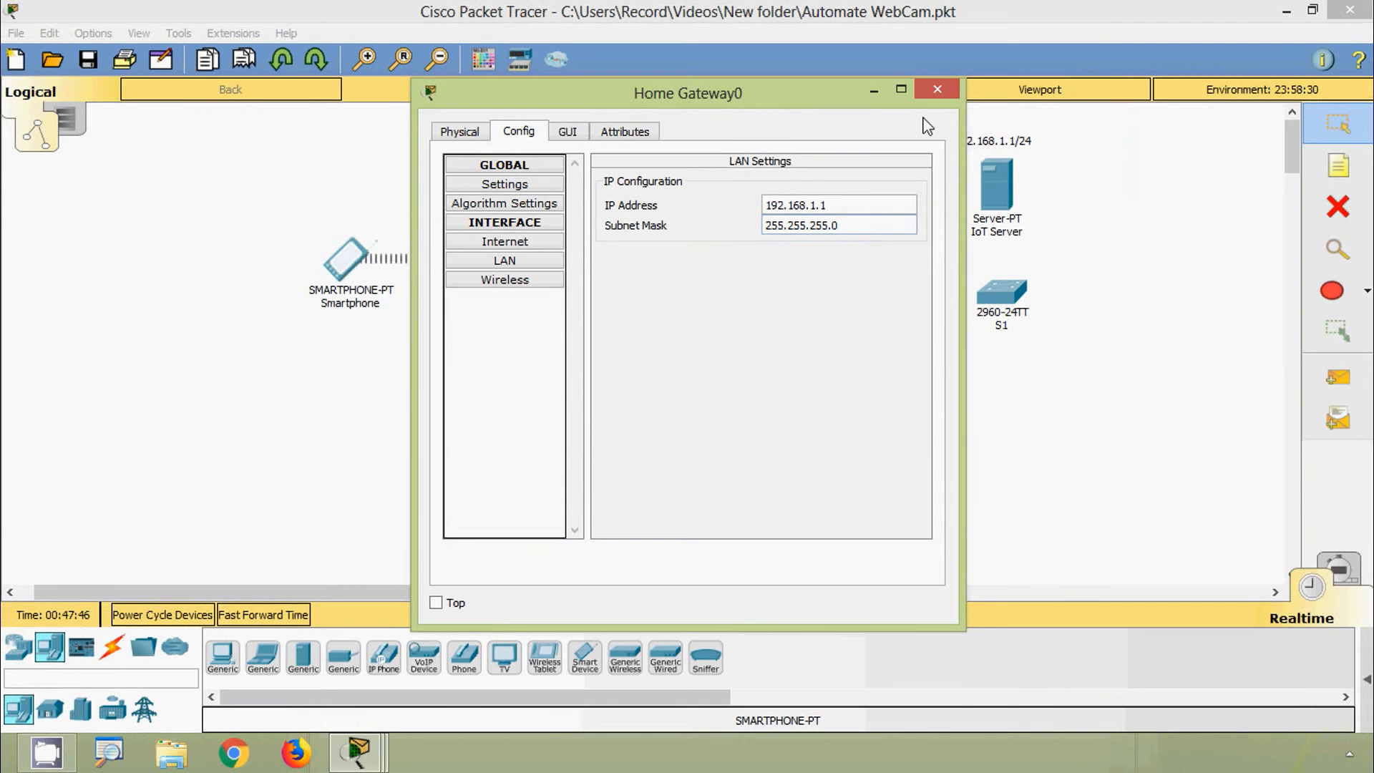
{"action": "left_click", "coordinate": [937, 90]}
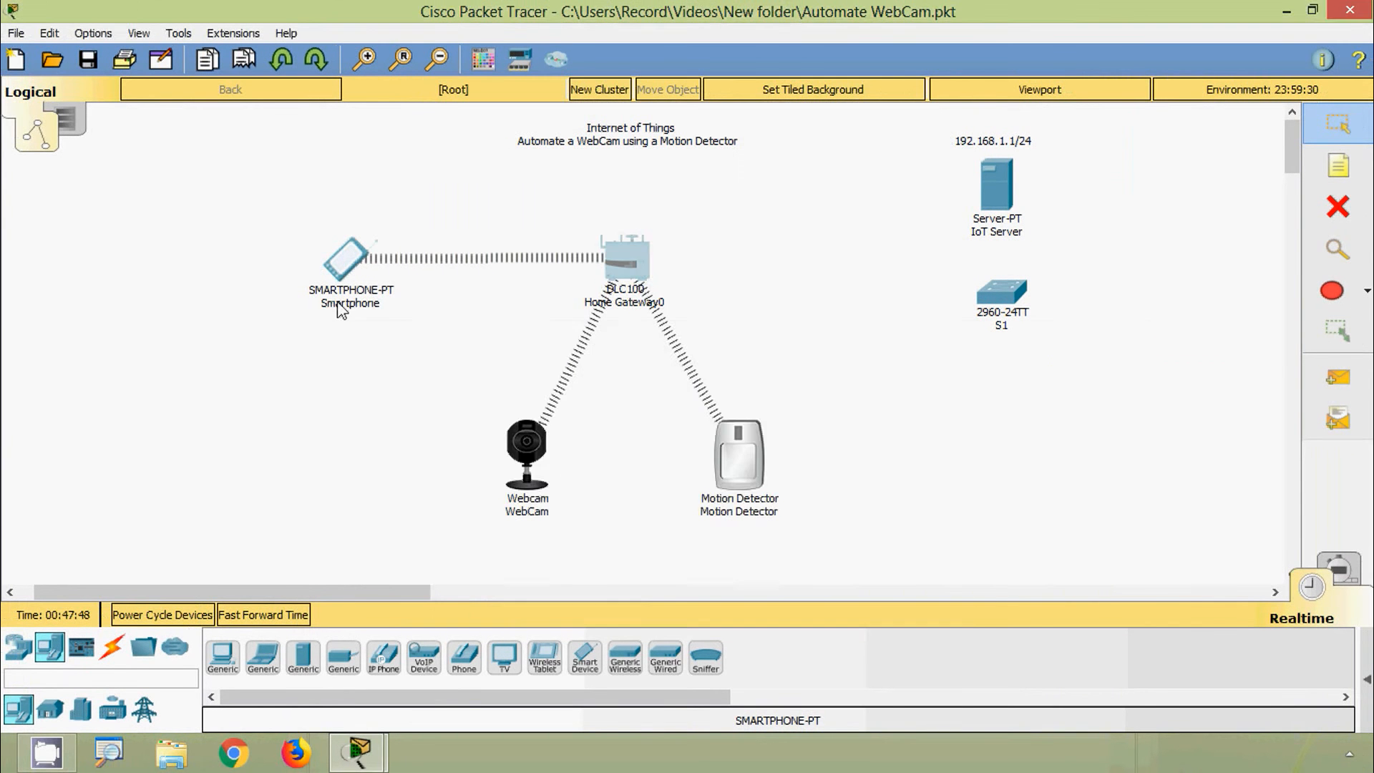
Step: Change the IoT Server Address from 192.168.25.1 to 192.168.1.1 and log in
{"action": "left_click", "coordinate": [349, 266]}
{"action": "left_click_drag", "start_coordinate": [638, 339], "coordinate": [612, 149]}
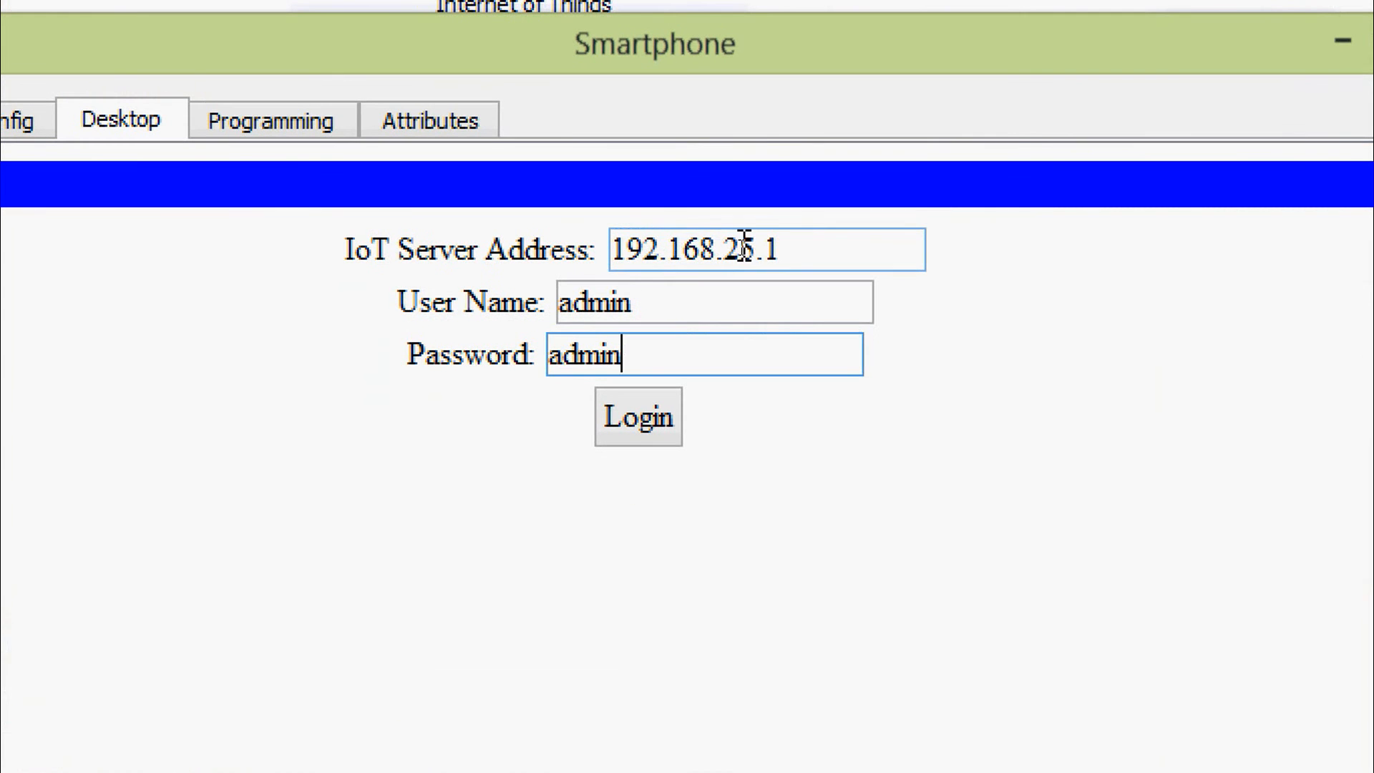
{"action": "left_click", "coordinate": [742, 251]}
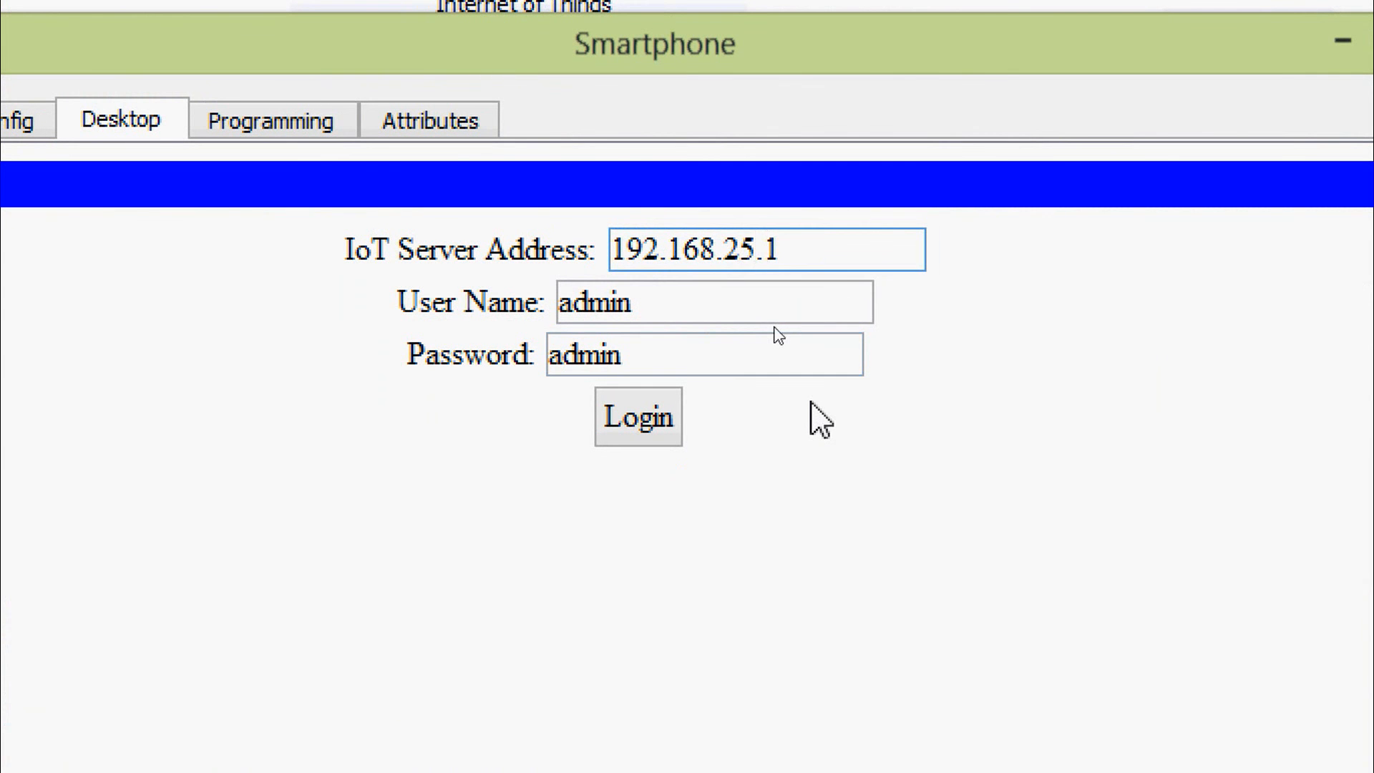
{"action": "key", "text": "BackSpace"}
{"action": "key", "text": "BackSpace"}
{"action": "type", "text": "1"}
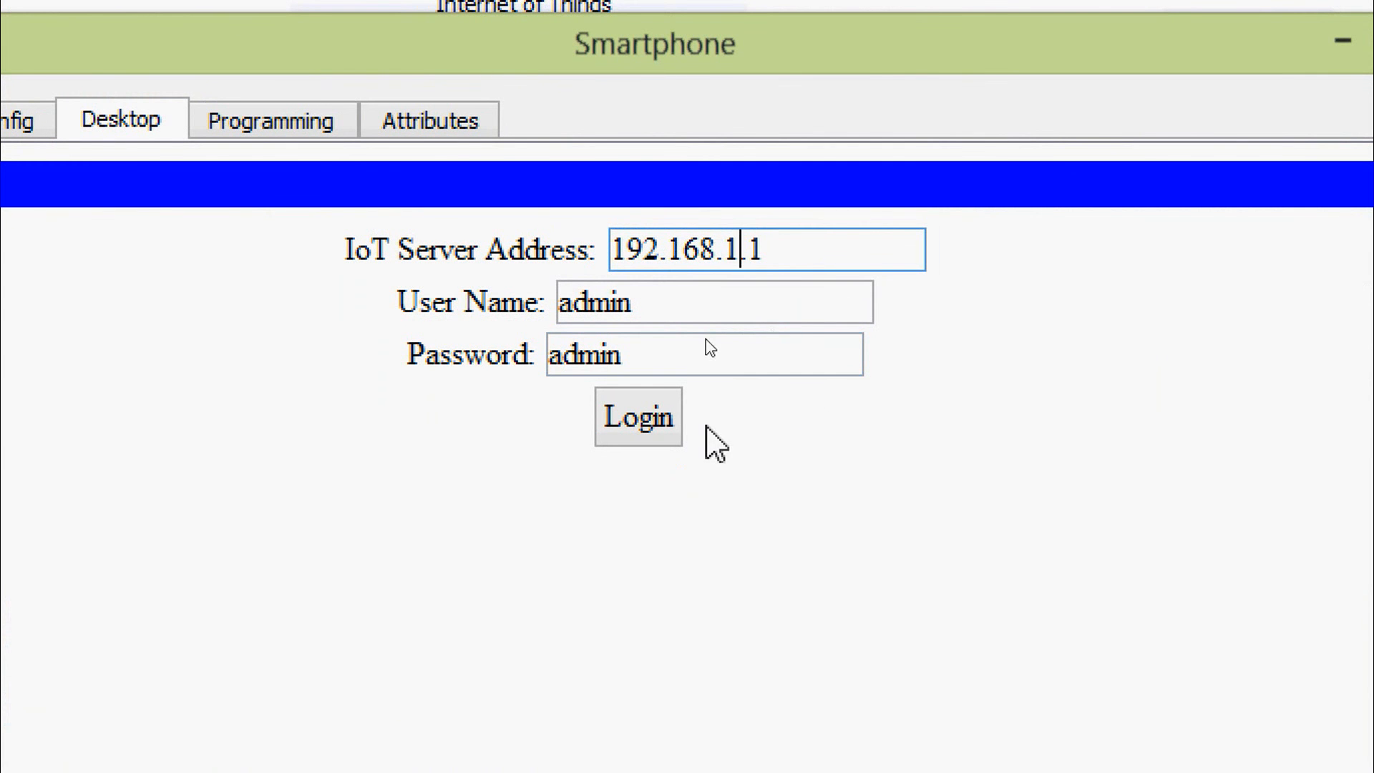
{"action": "left_click", "coordinate": [642, 425]}
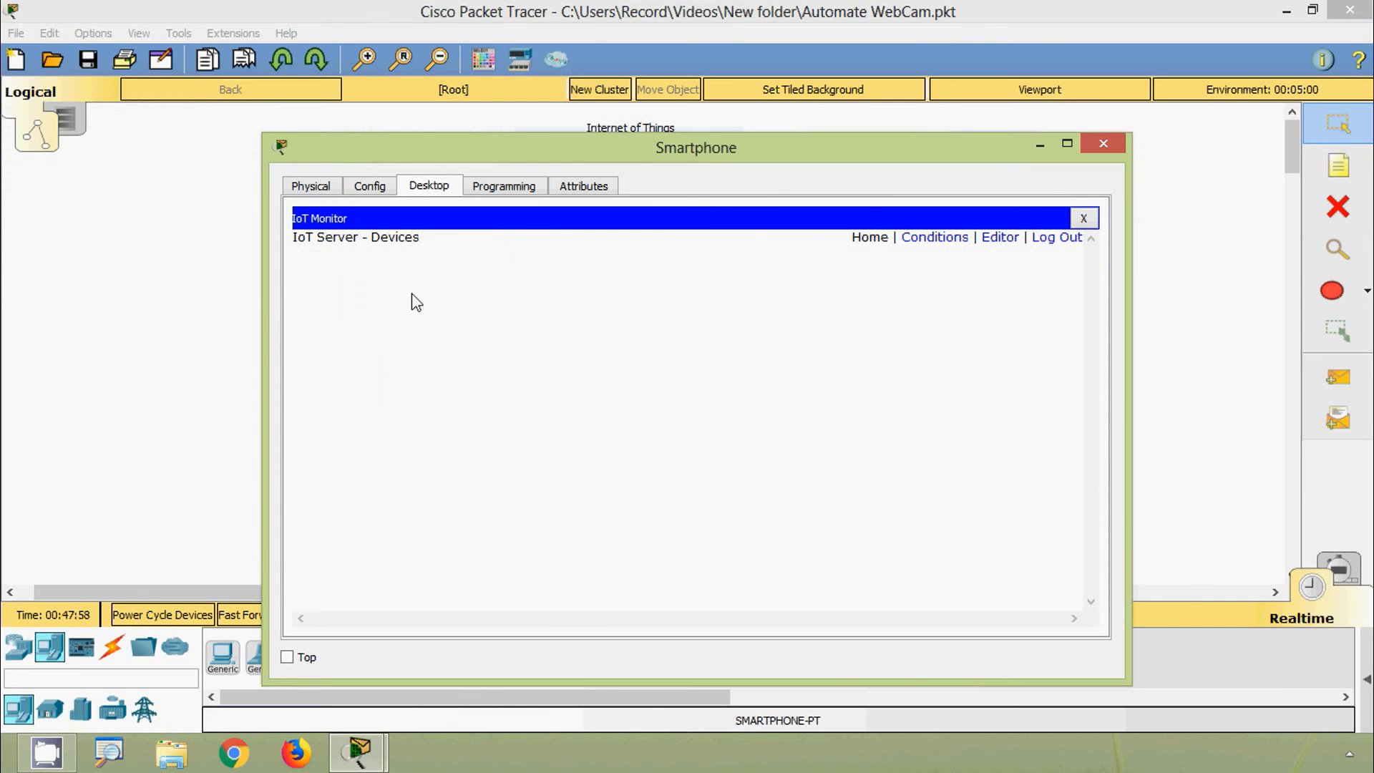
Step: Set the WebCam's IoT Server to Home Gateway in its Config settings
{"action": "left_click", "coordinate": [1103, 144]}
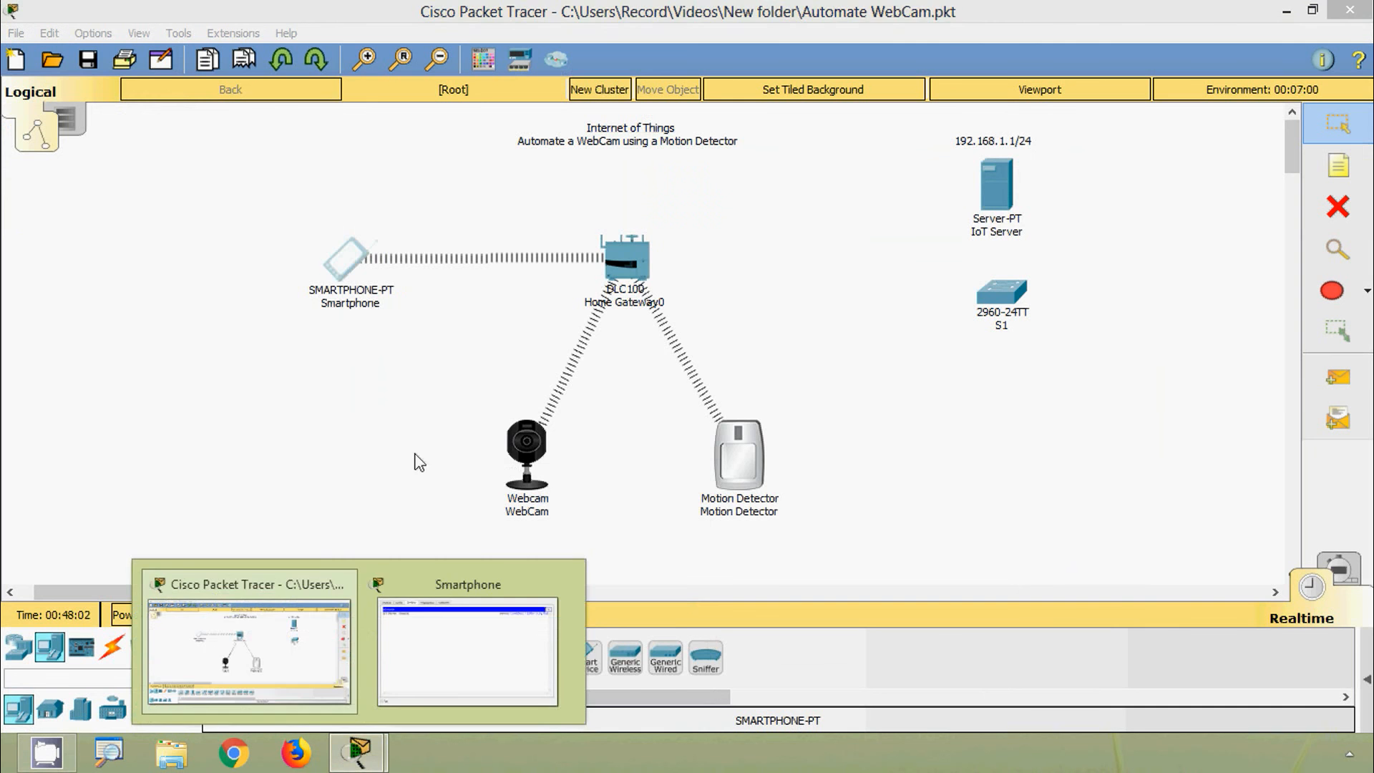
{"action": "left_click", "coordinate": [347, 256]}
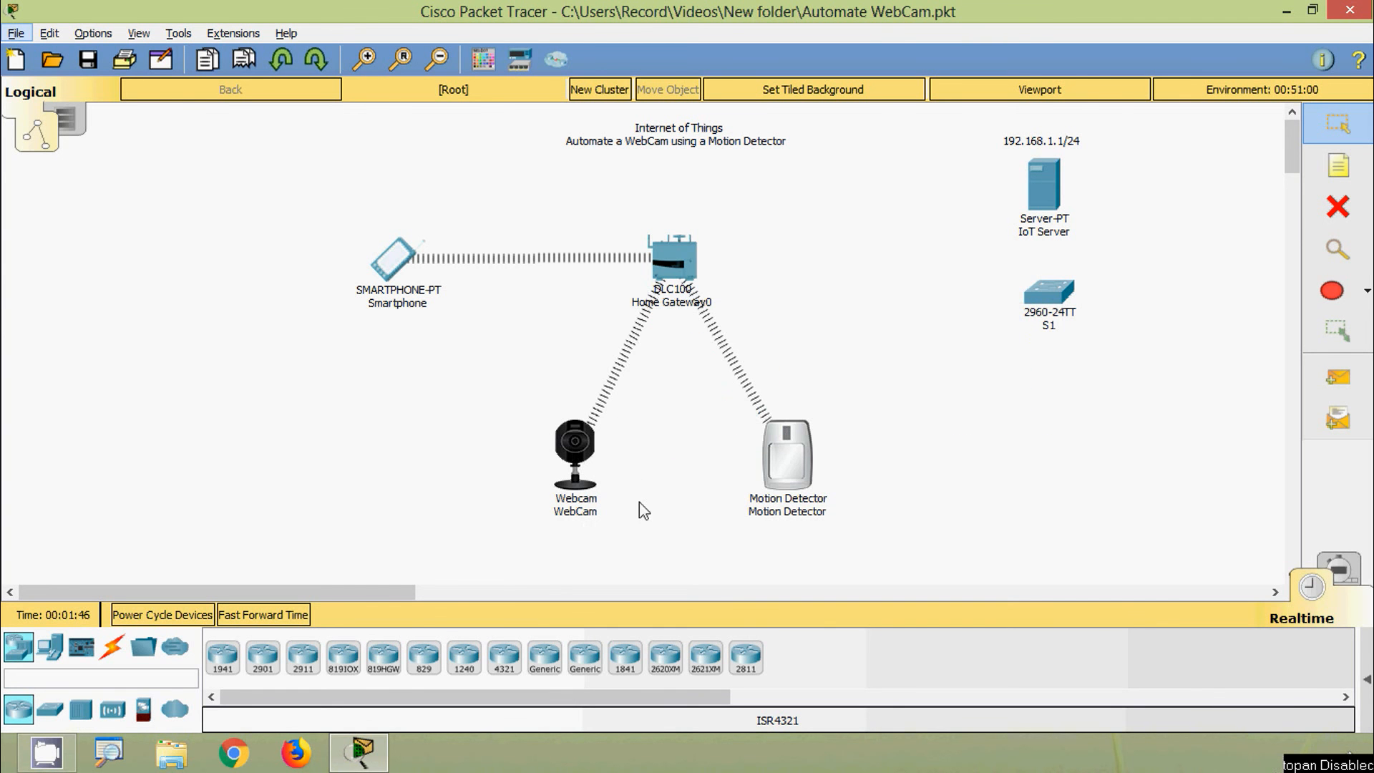
{"action": "left_click", "coordinate": [574, 444]}
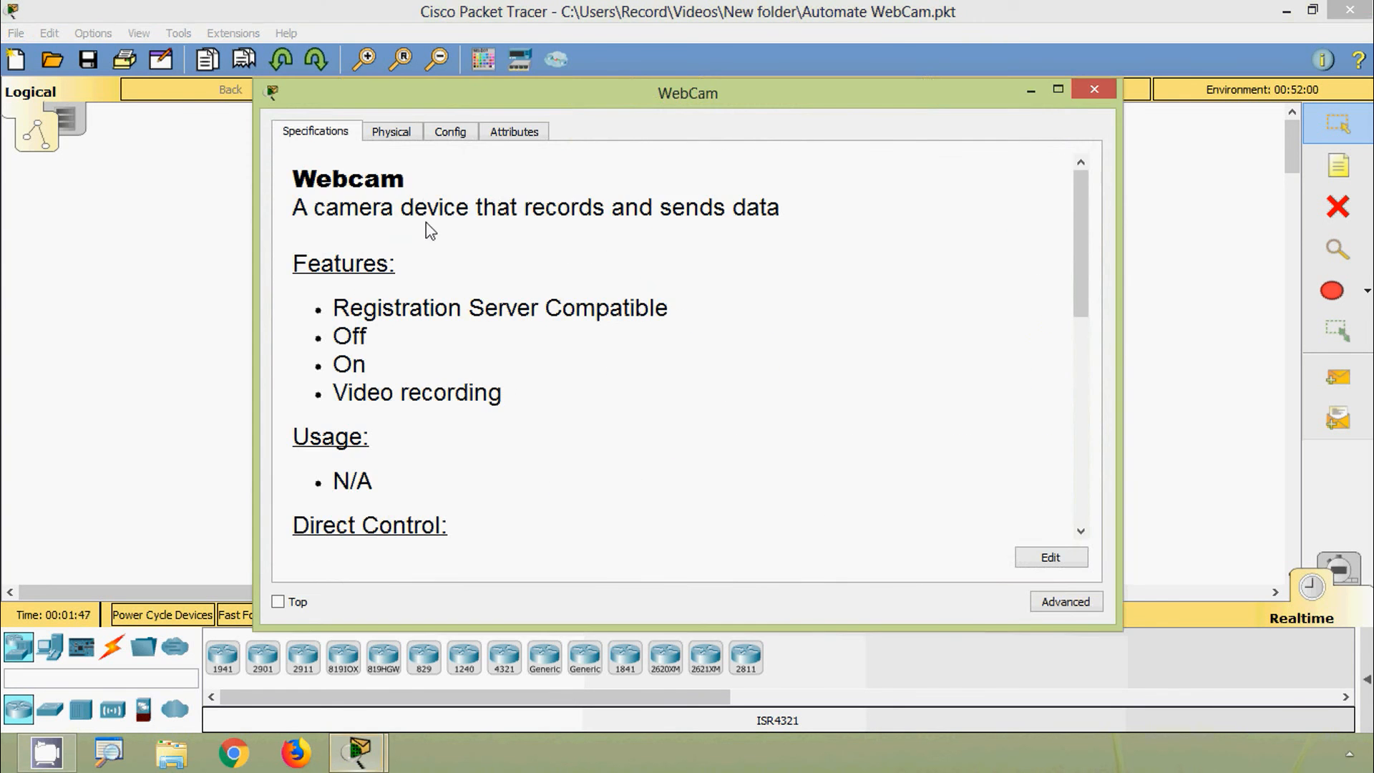
{"action": "left_click", "coordinate": [450, 133]}
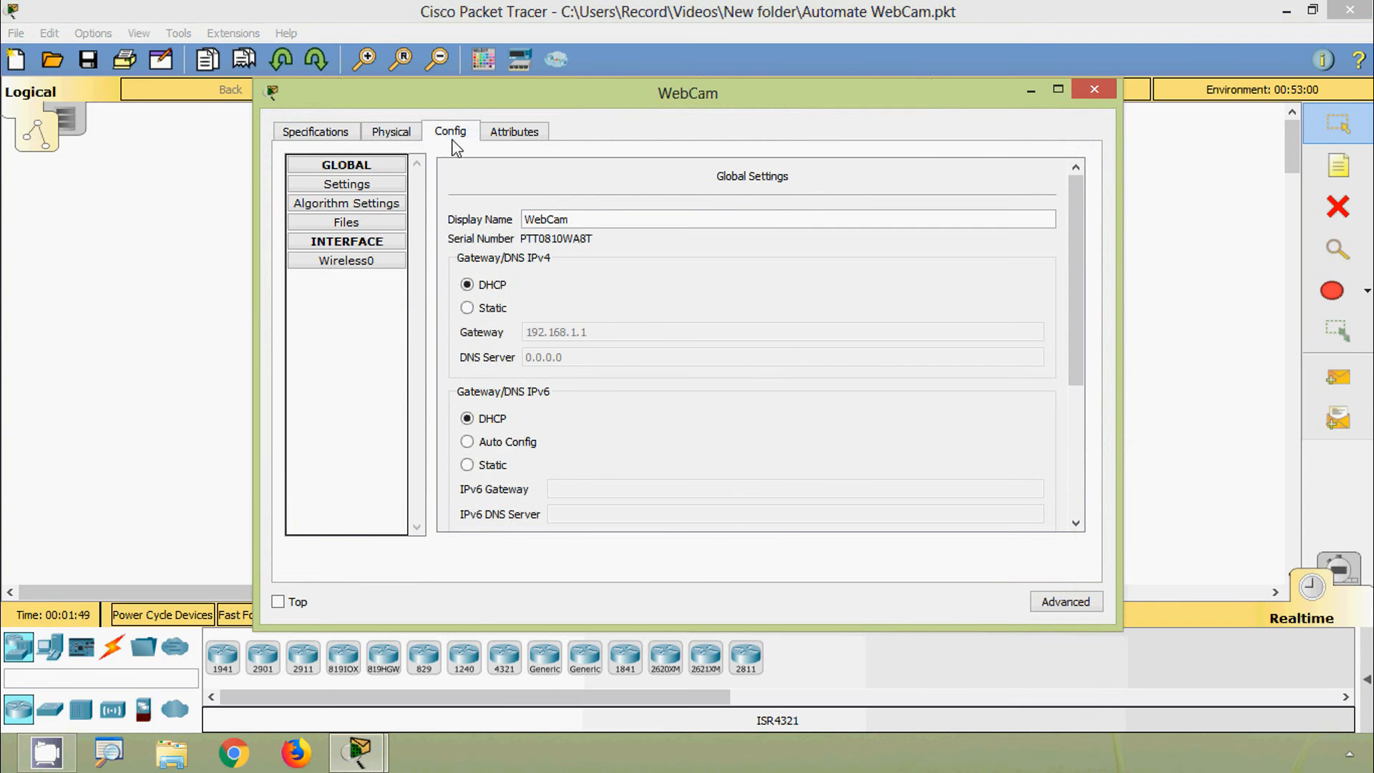
{"action": "left_click_drag", "start_coordinate": [1076, 239], "coordinate": [1071, 382]}
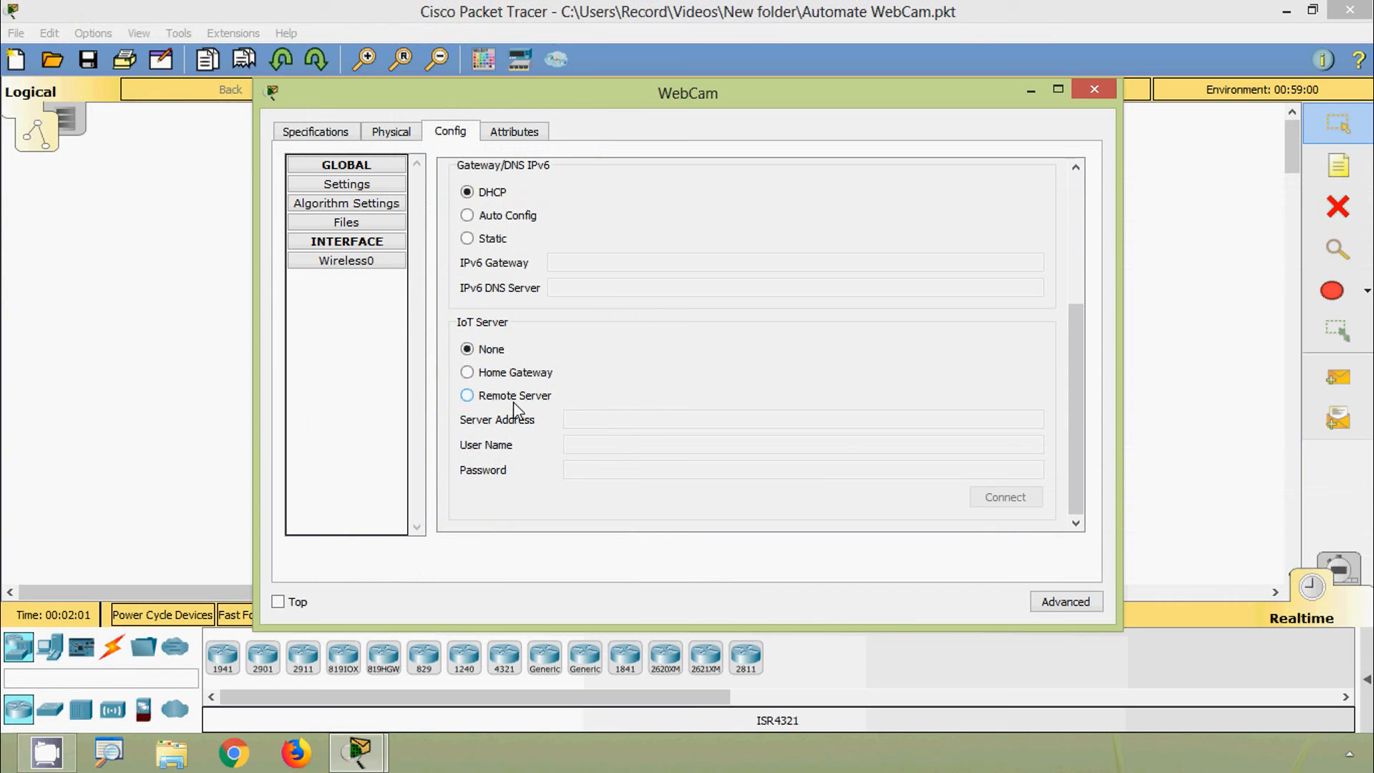
{"action": "left_click", "coordinate": [466, 374]}
{"action": "left_click", "coordinate": [1094, 89]}
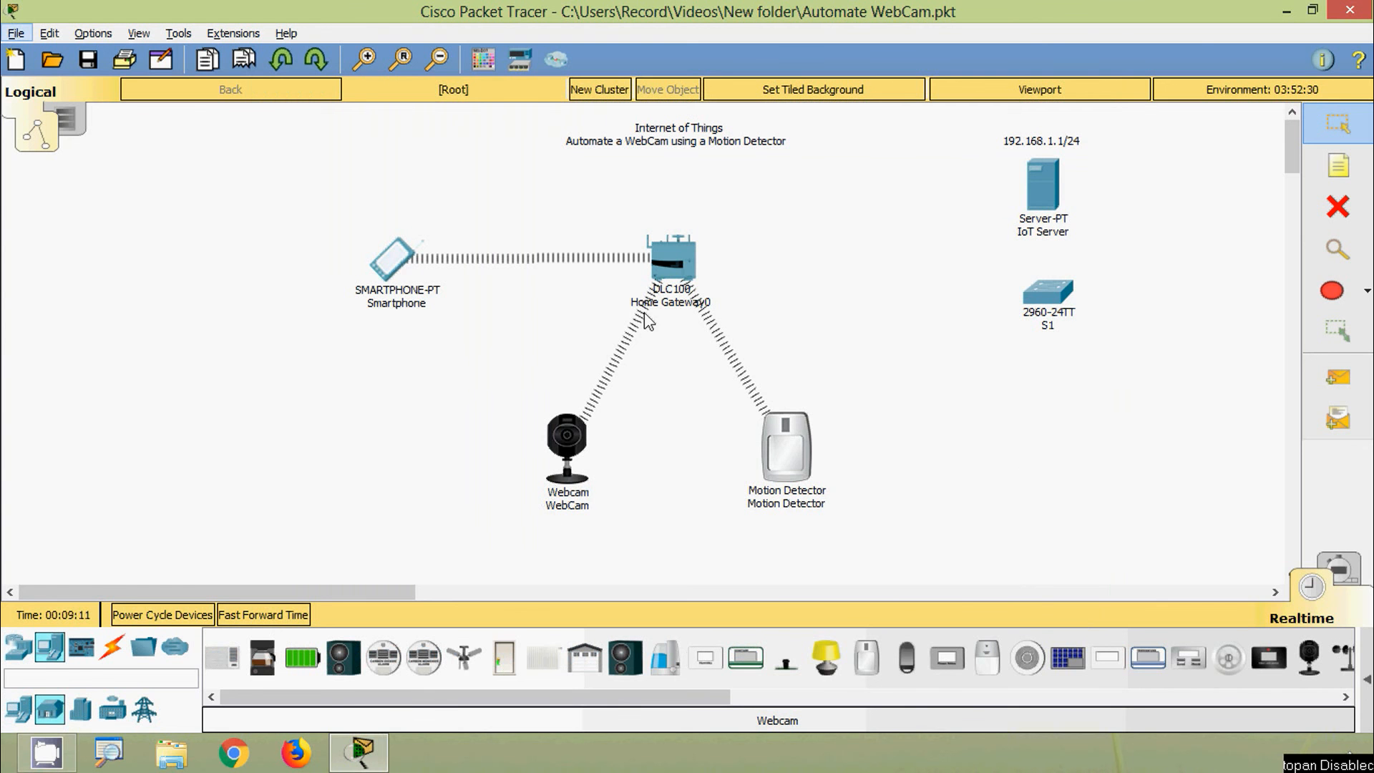
Step: In the Smartphone's web browser, load 192.168.1.1 and log into the Home Gateway with the admin account
{"action": "left_click", "coordinate": [404, 405]}
{"action": "left_click", "coordinate": [391, 266]}
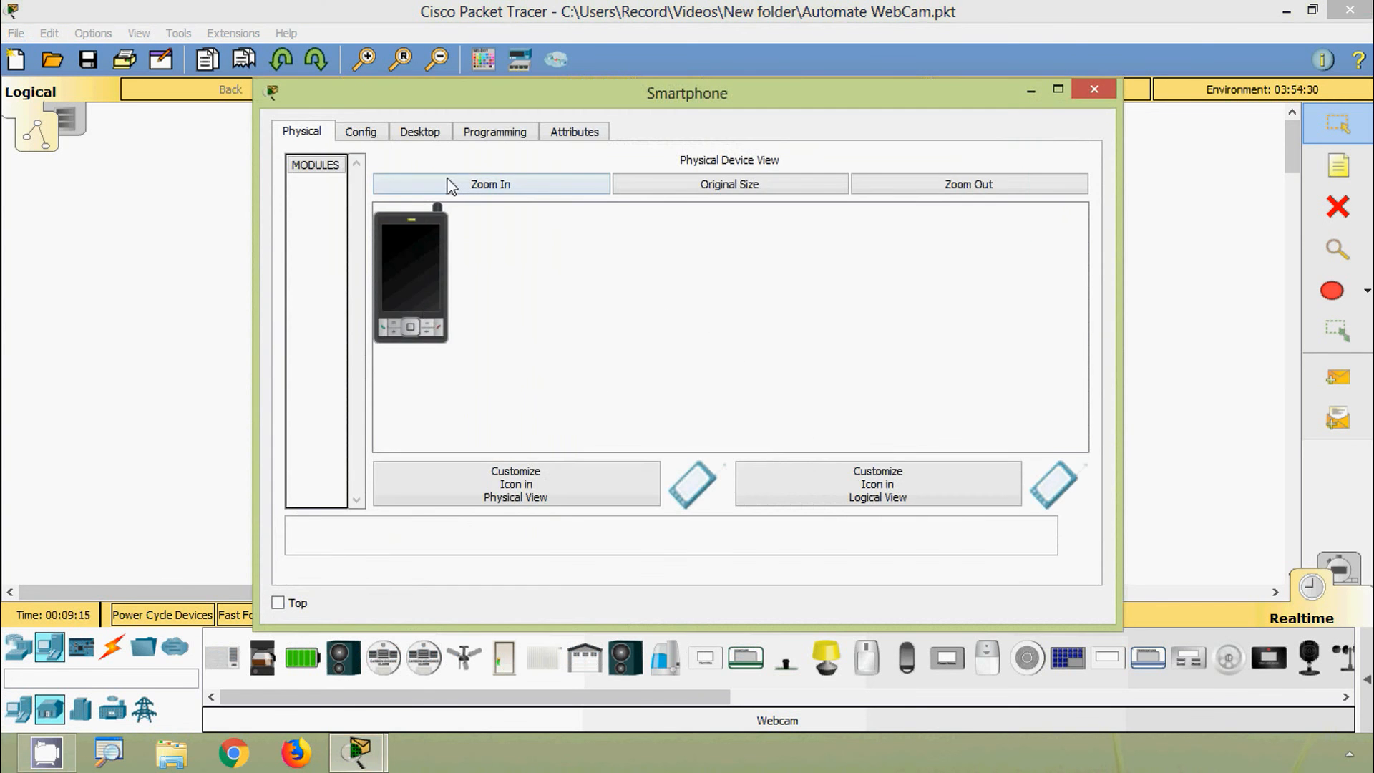
{"action": "left_click", "coordinate": [421, 132]}
{"action": "left_click", "coordinate": [764, 222]}
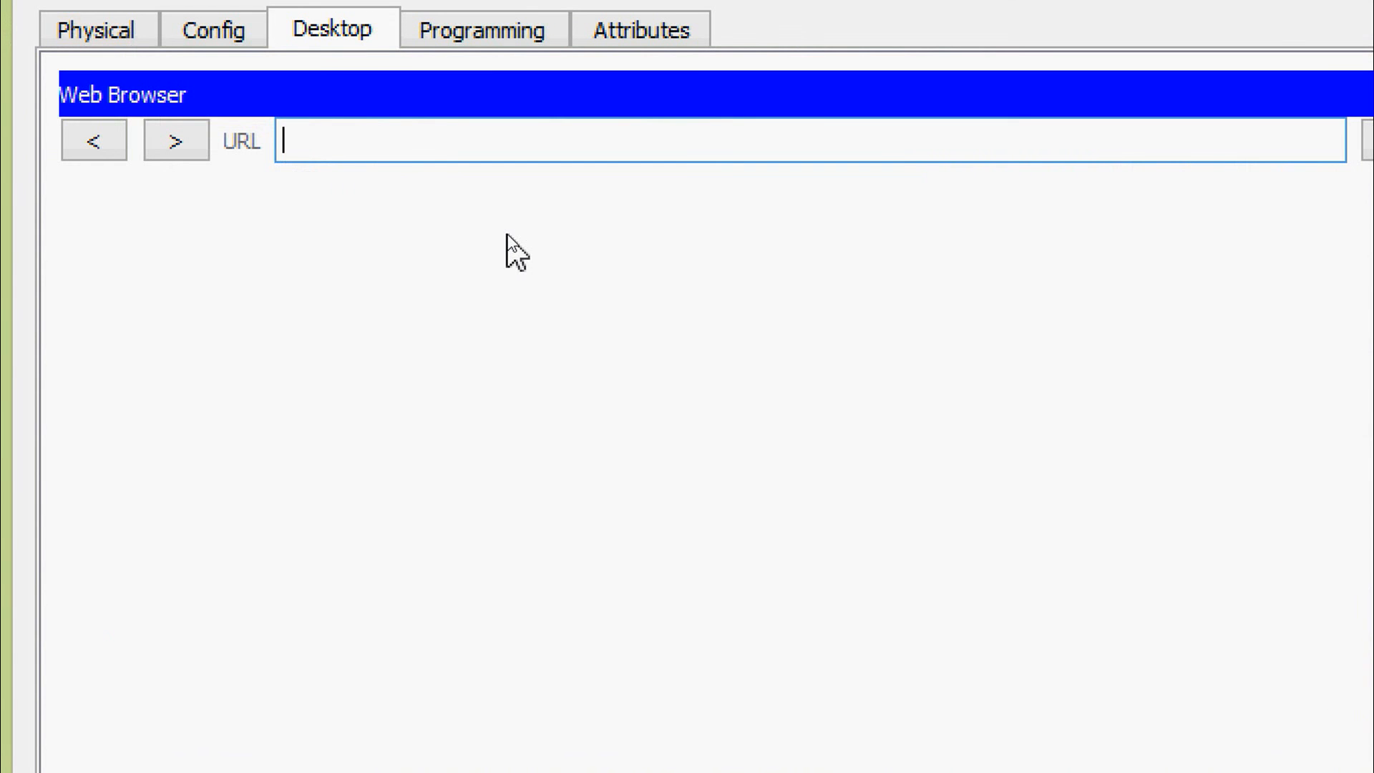
{"action": "type", "text": "192.168."}
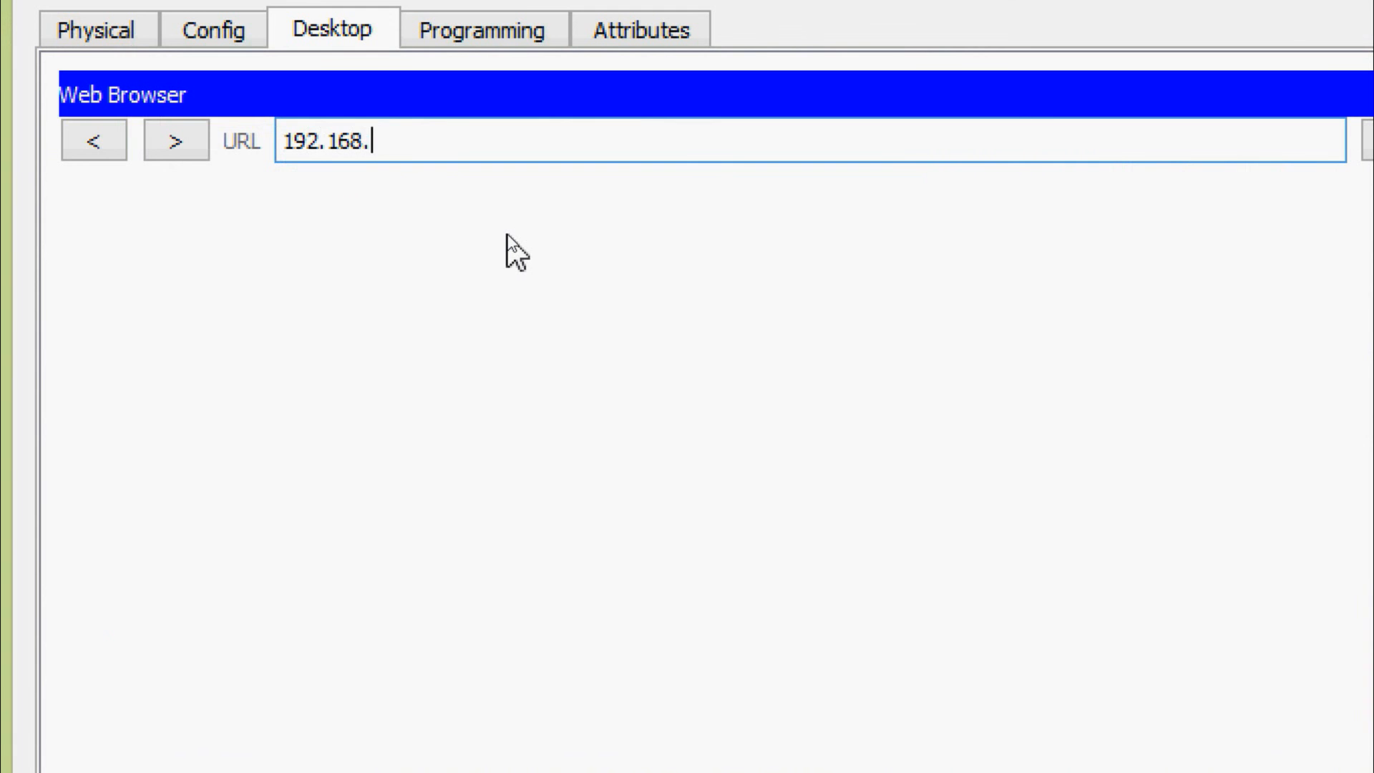
{"action": "type", "text": "1.1"}
{"action": "key", "text": "Return"}
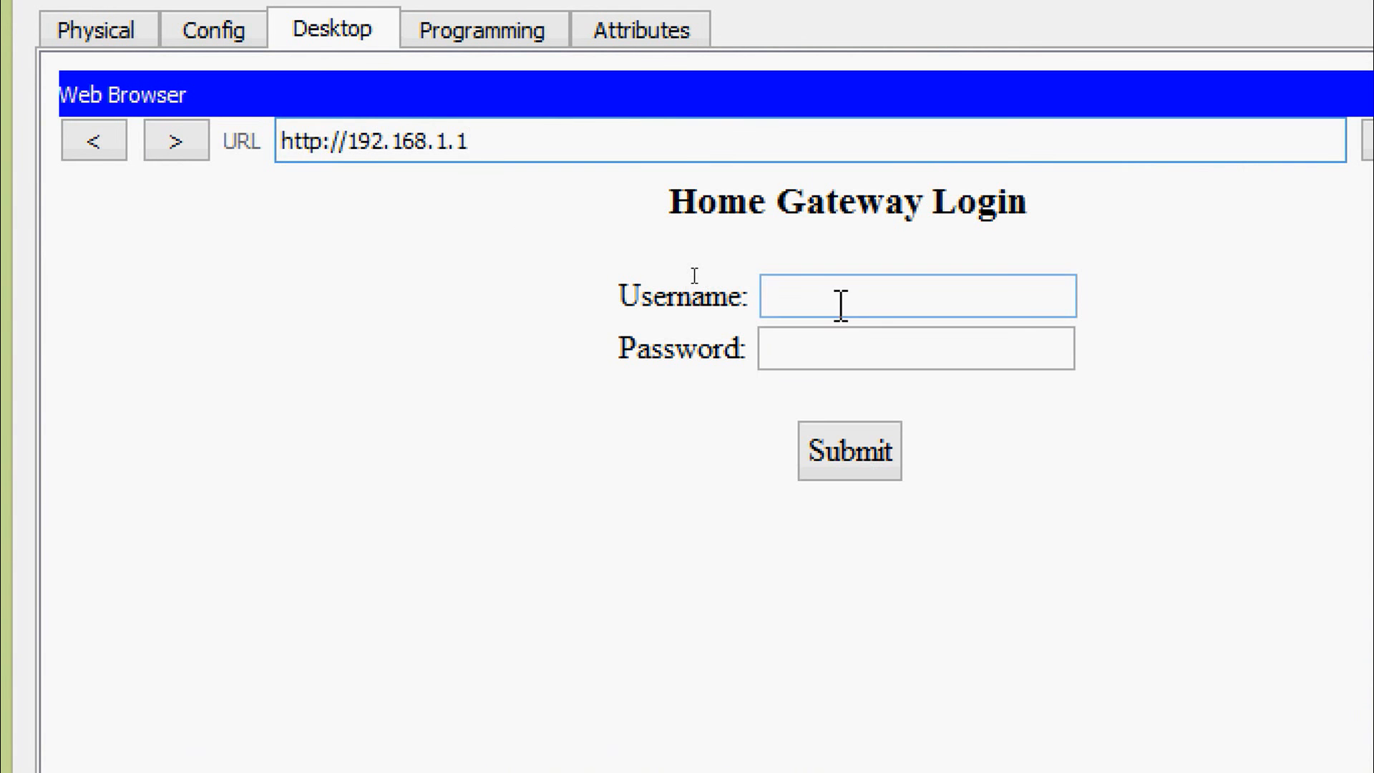
{"action": "left_click", "coordinate": [883, 317]}
{"action": "type", "text": "admin"}
{"action": "key", "text": "Tab"}
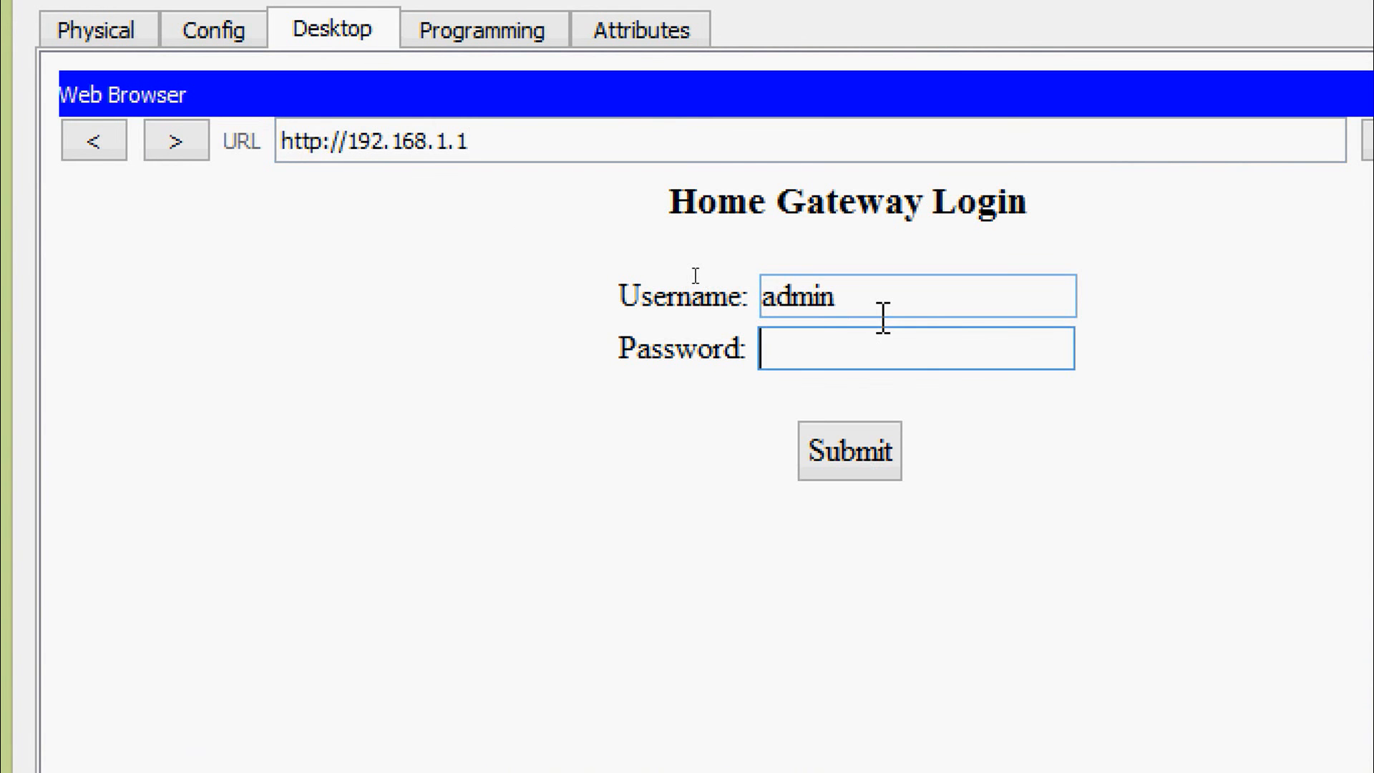
{"action": "type", "text": "admin"}
{"action": "left_click", "coordinate": [883, 451]}
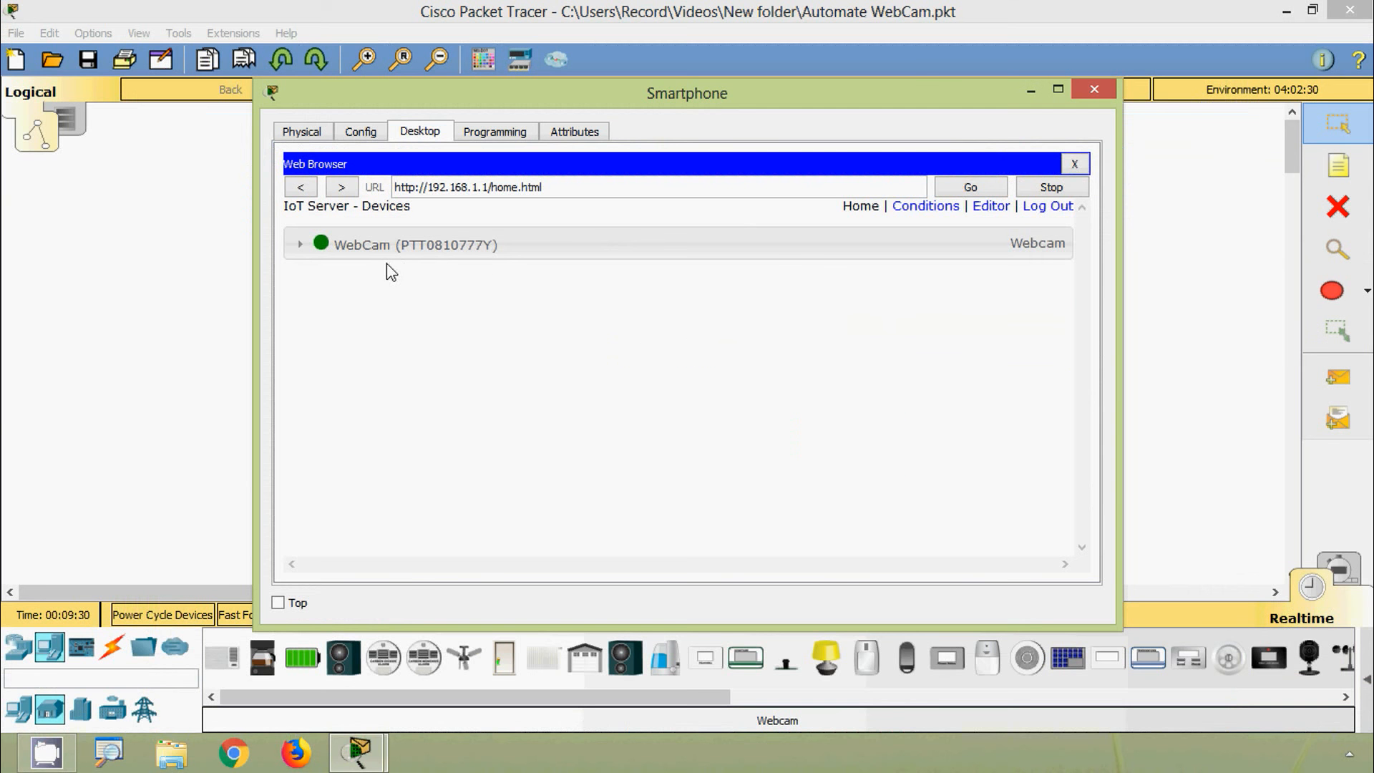
Step: Expand the WebCam entry on the gateway Devices page and switch the webcam off
{"action": "left_click", "coordinate": [419, 250]}
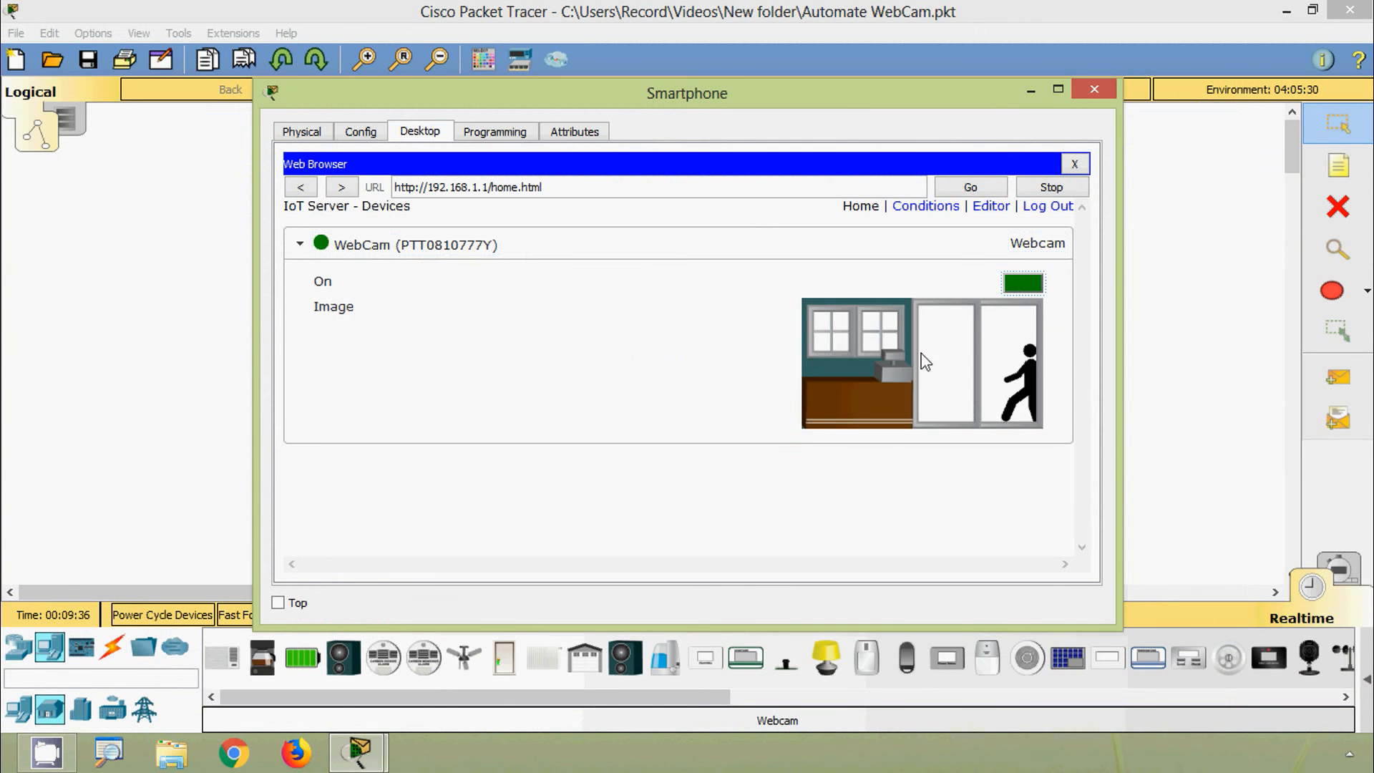
{"action": "left_click_drag", "start_coordinate": [976, 108], "coordinate": [1082, 516]}
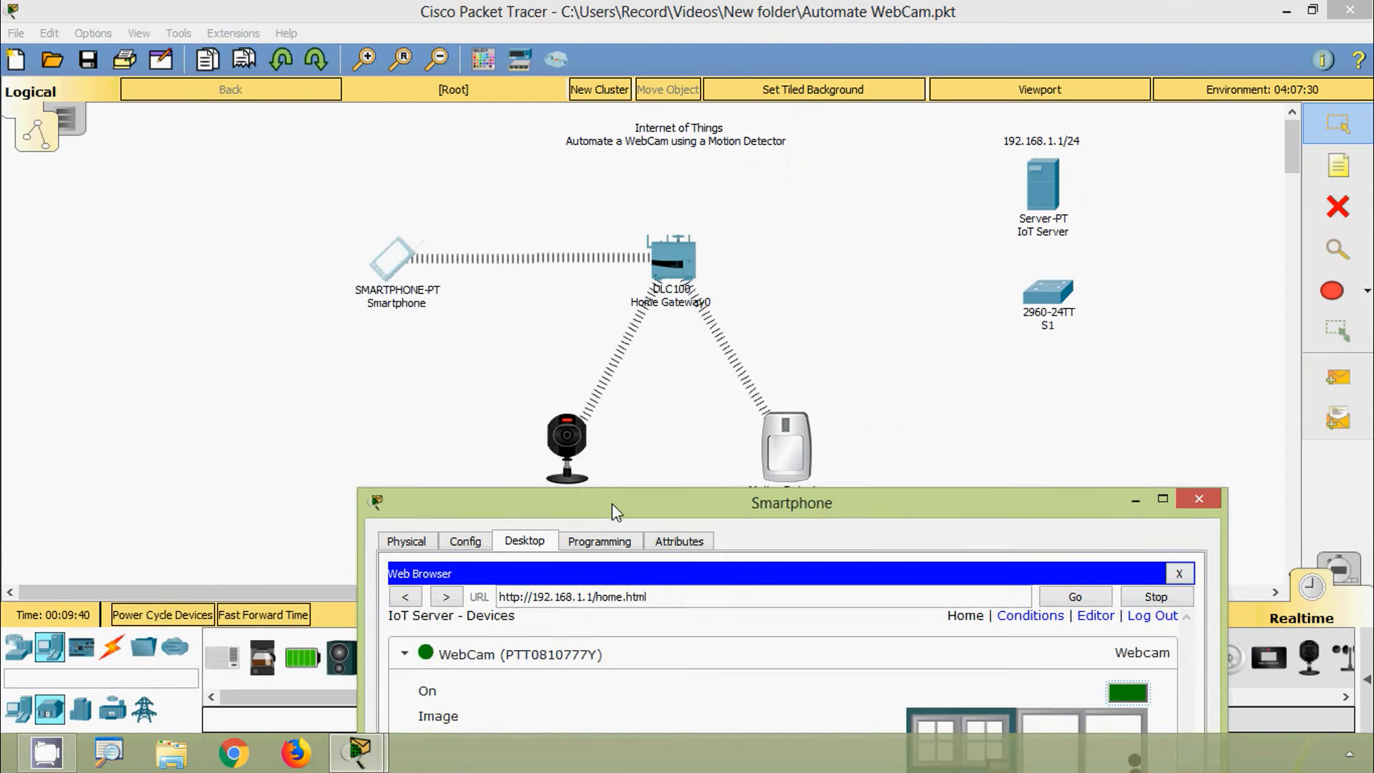
{"action": "left_click_drag", "start_coordinate": [612, 504], "coordinate": [534, 153]}
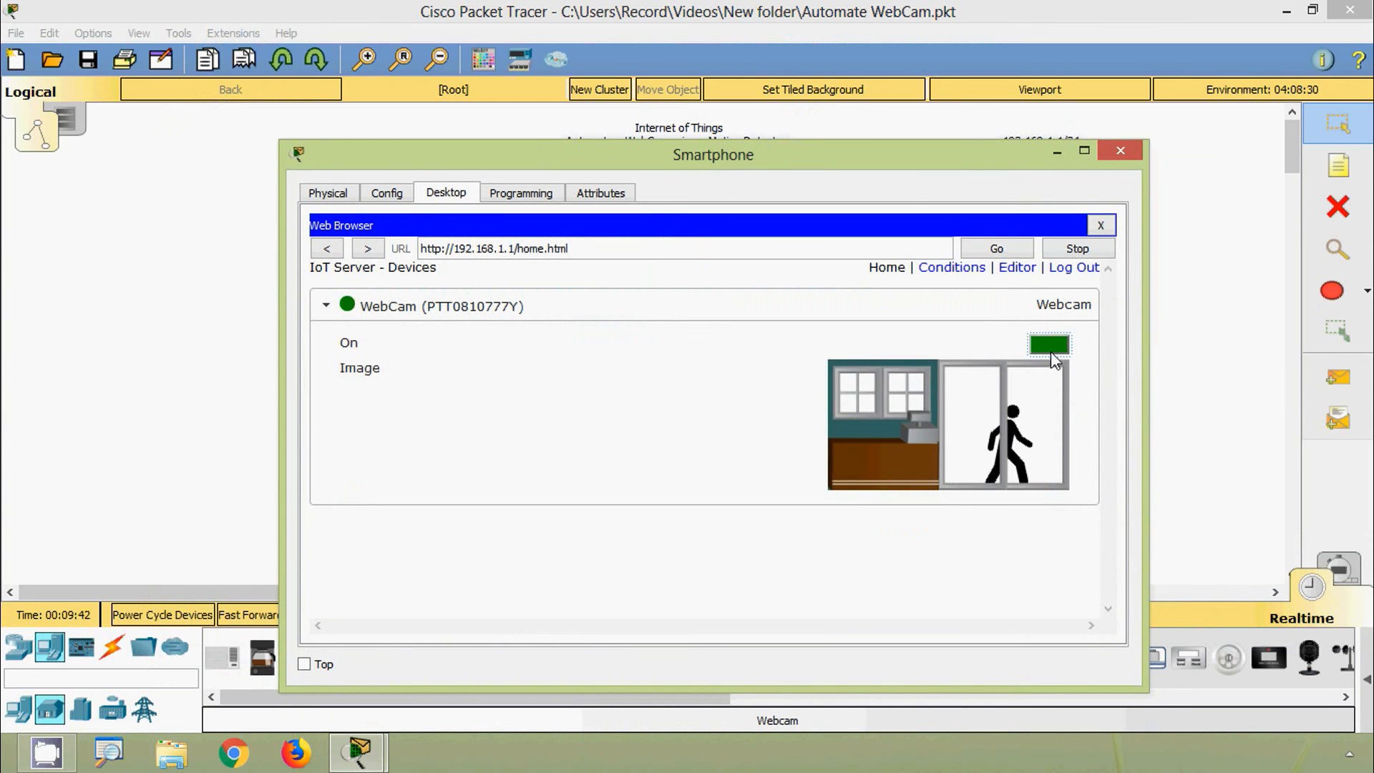
{"action": "left_click", "coordinate": [1047, 345]}
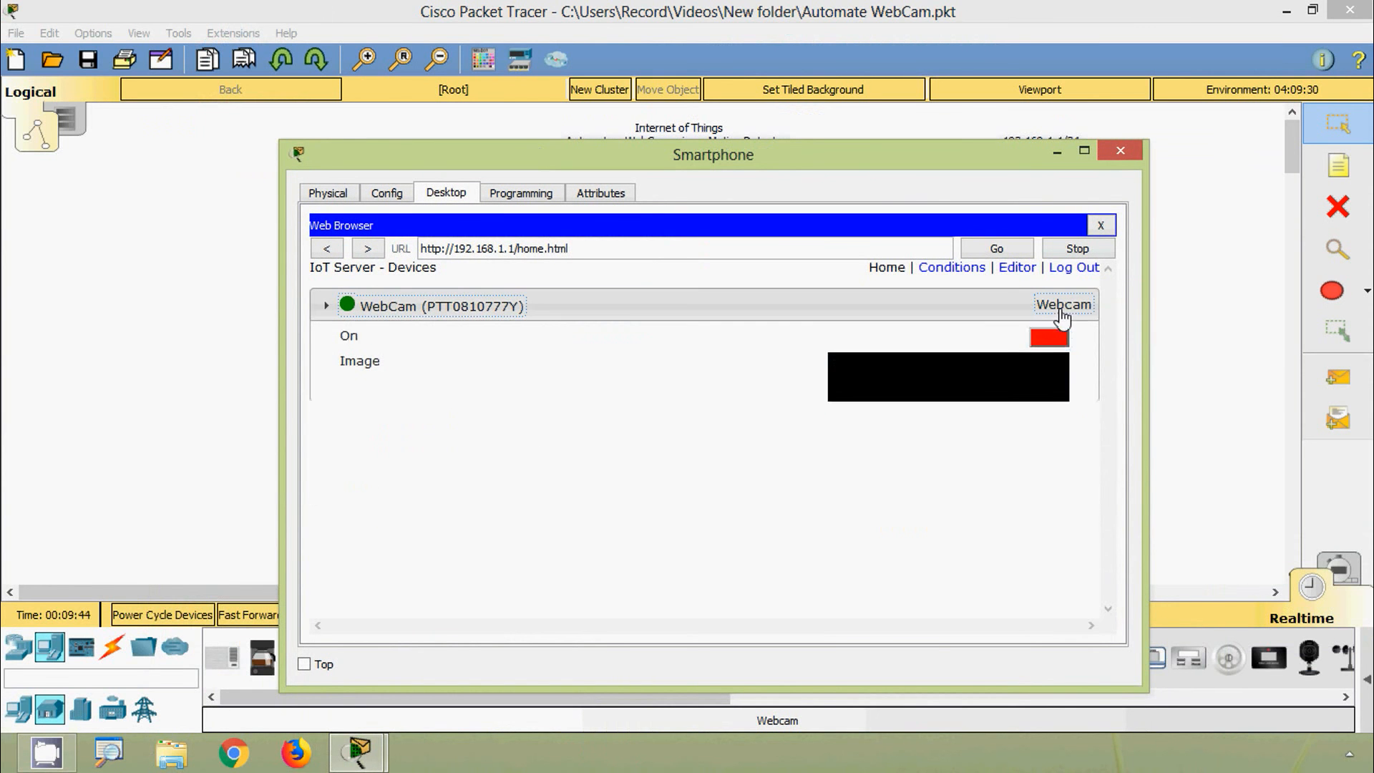
{"action": "left_click", "coordinate": [1060, 313]}
{"action": "left_click", "coordinate": [1120, 150]}
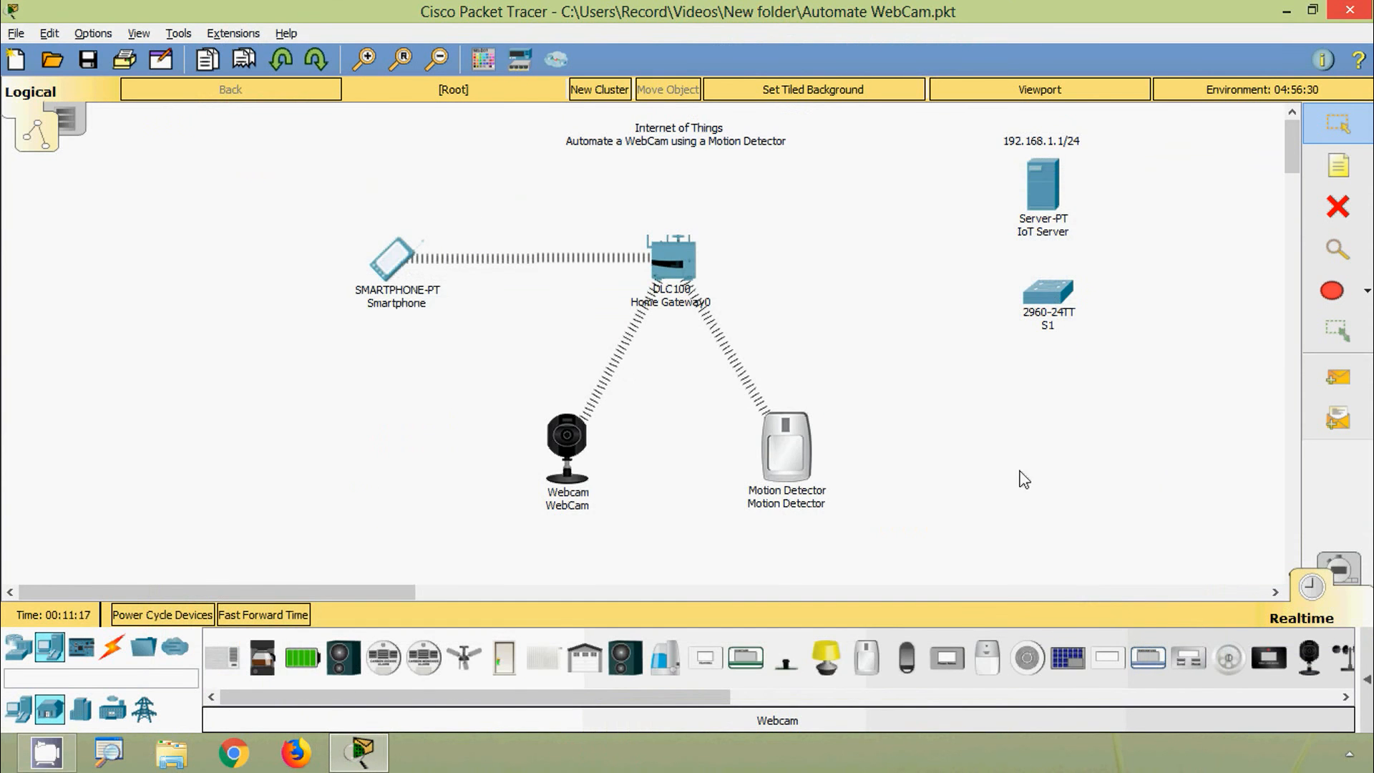
{"action": "left_click", "coordinate": [802, 473]}
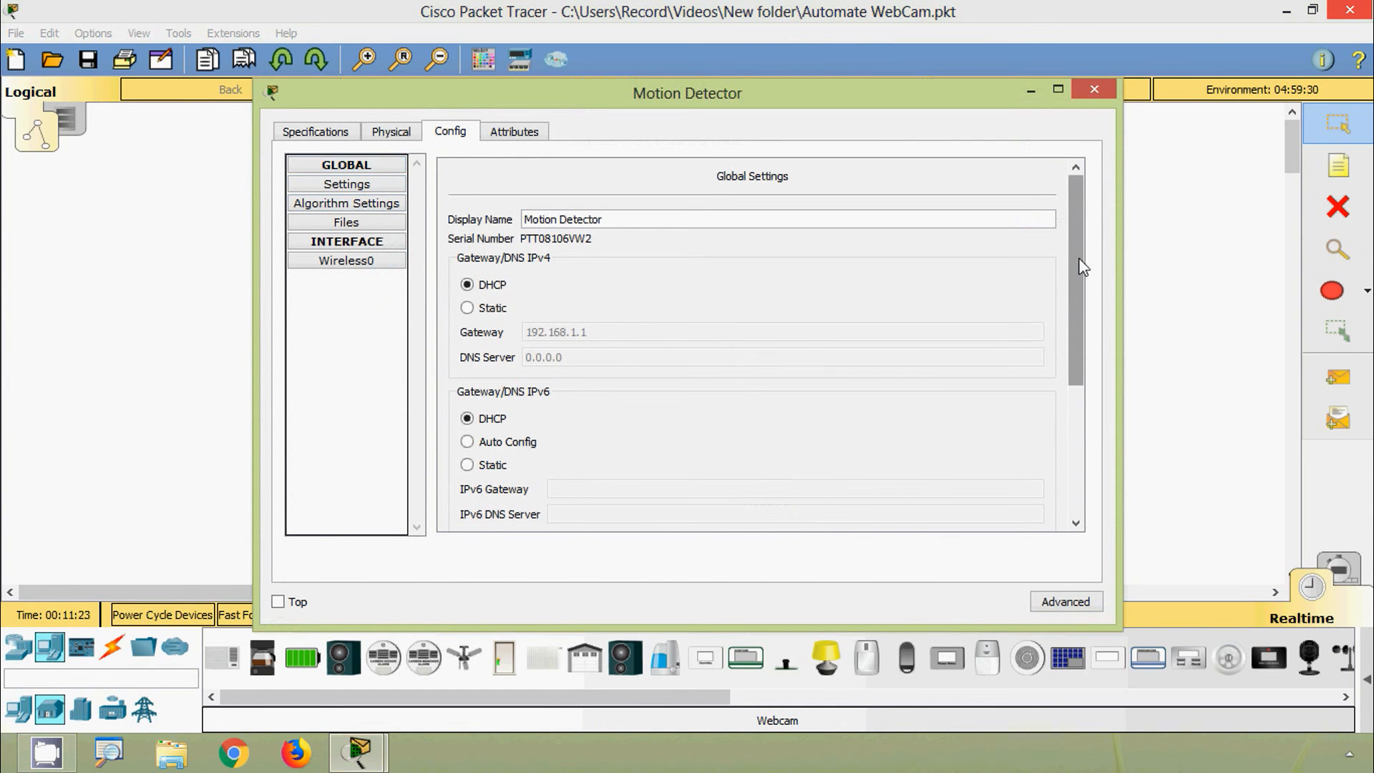
{"action": "left_click_drag", "start_coordinate": [1076, 286], "coordinate": [1076, 418]}
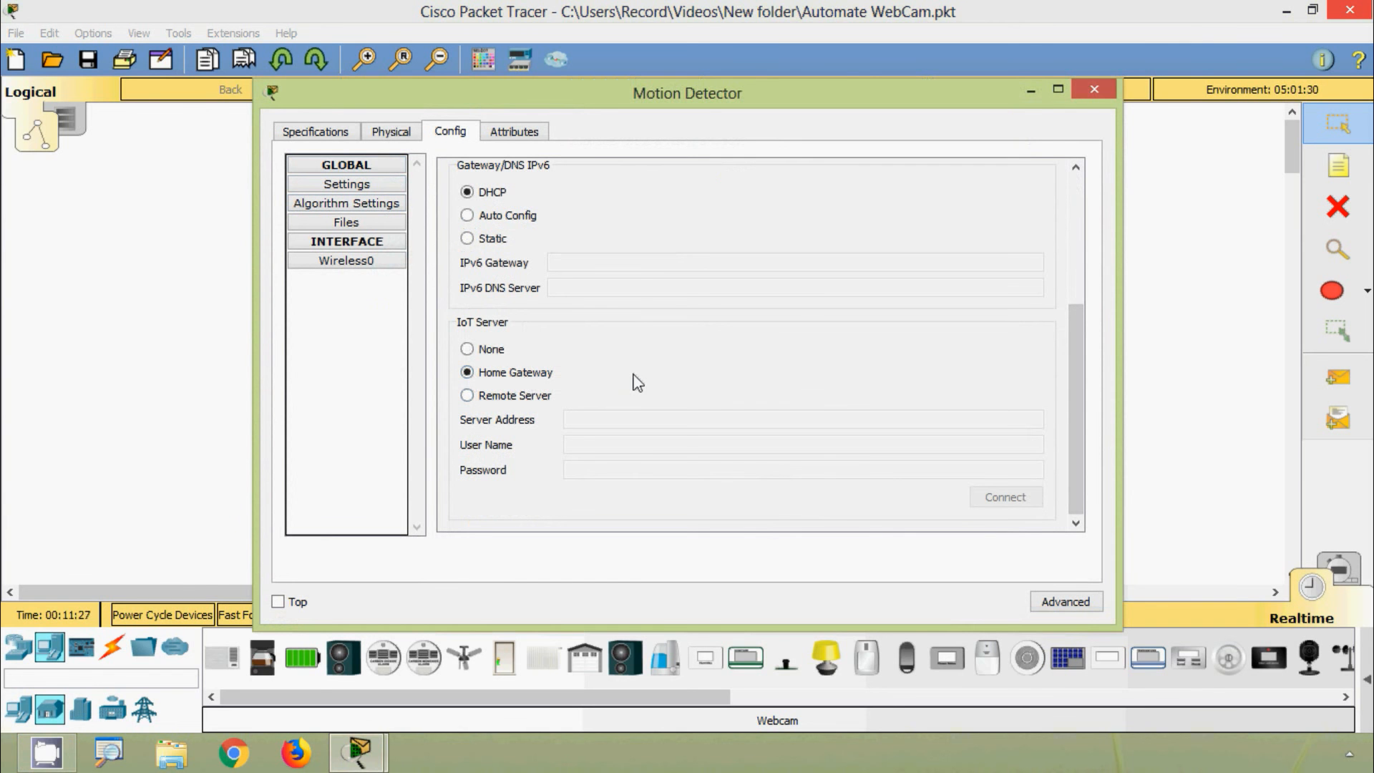
{"action": "left_click", "coordinate": [1094, 89]}
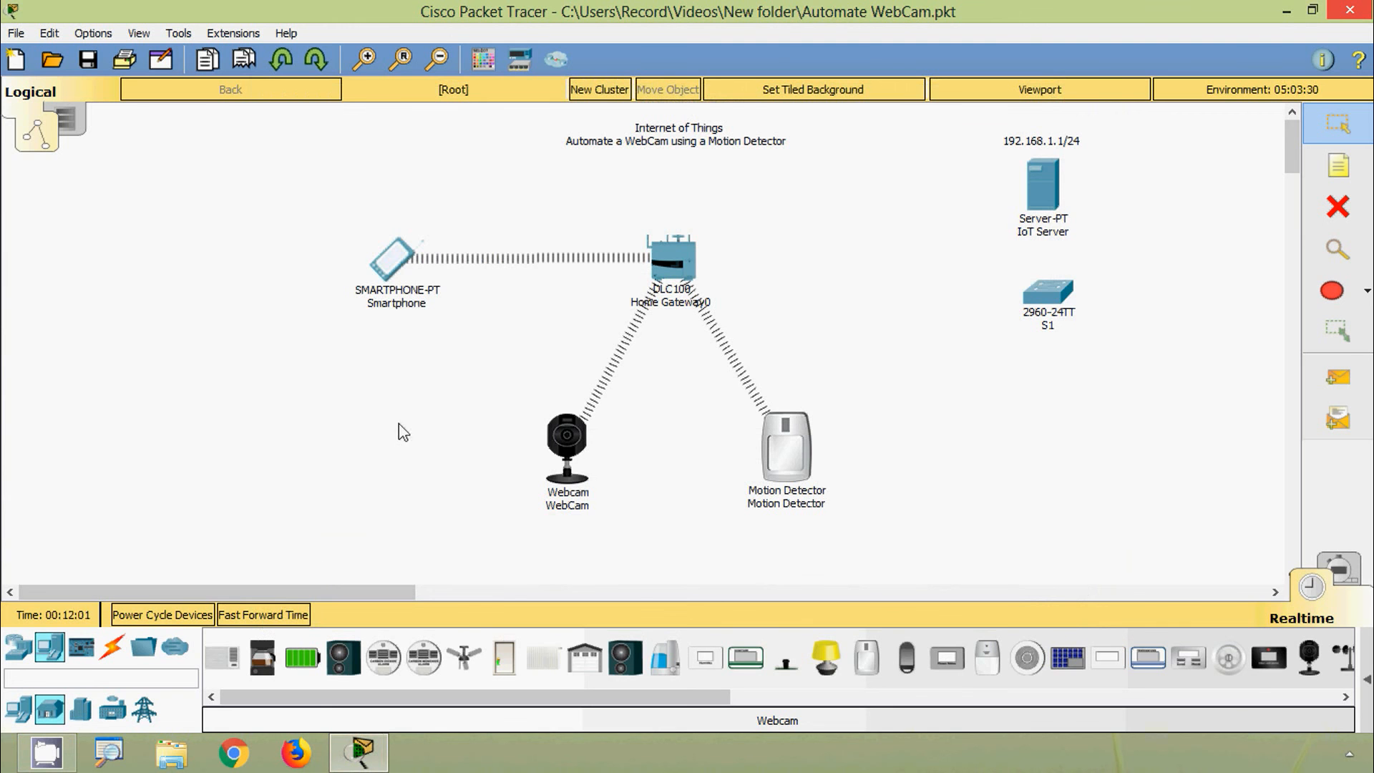
{"action": "left_click", "coordinate": [398, 265]}
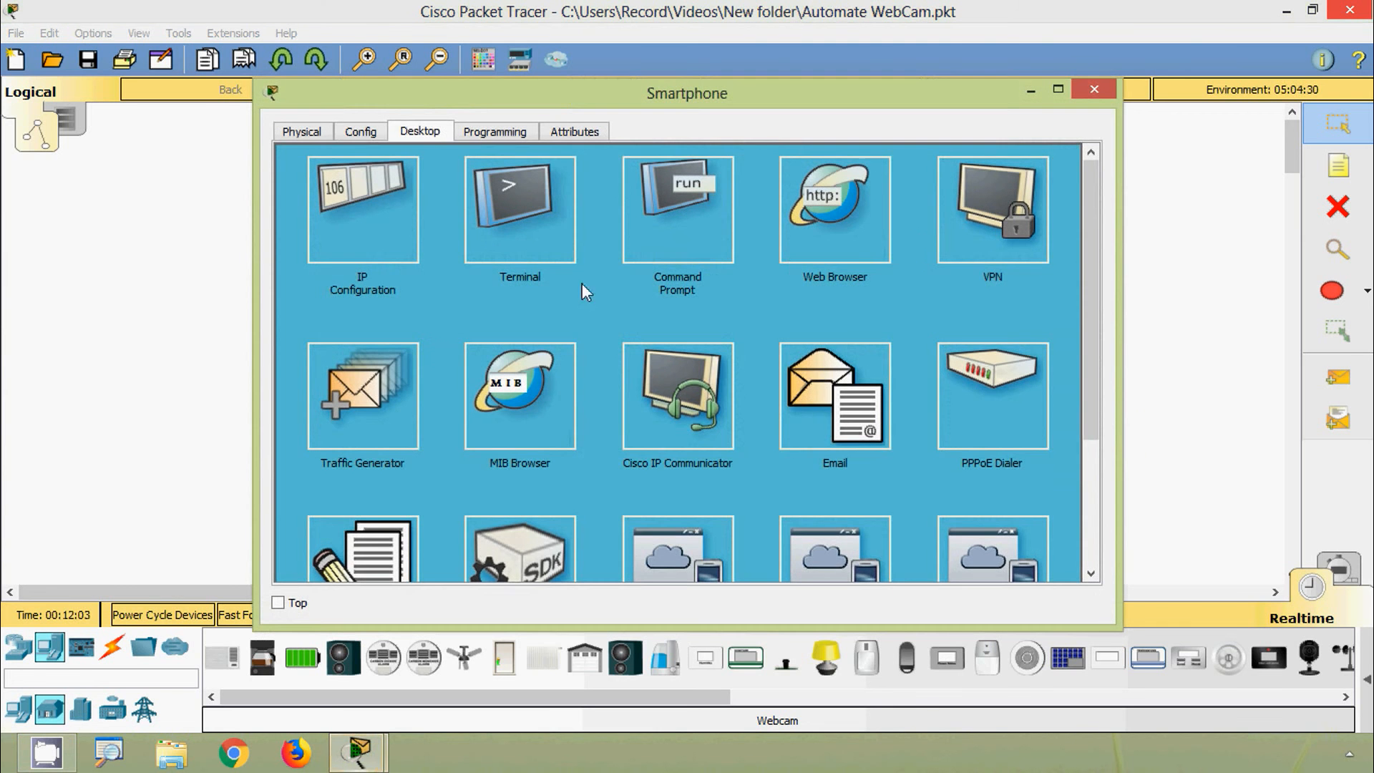
{"action": "left_click", "coordinate": [885, 223]}
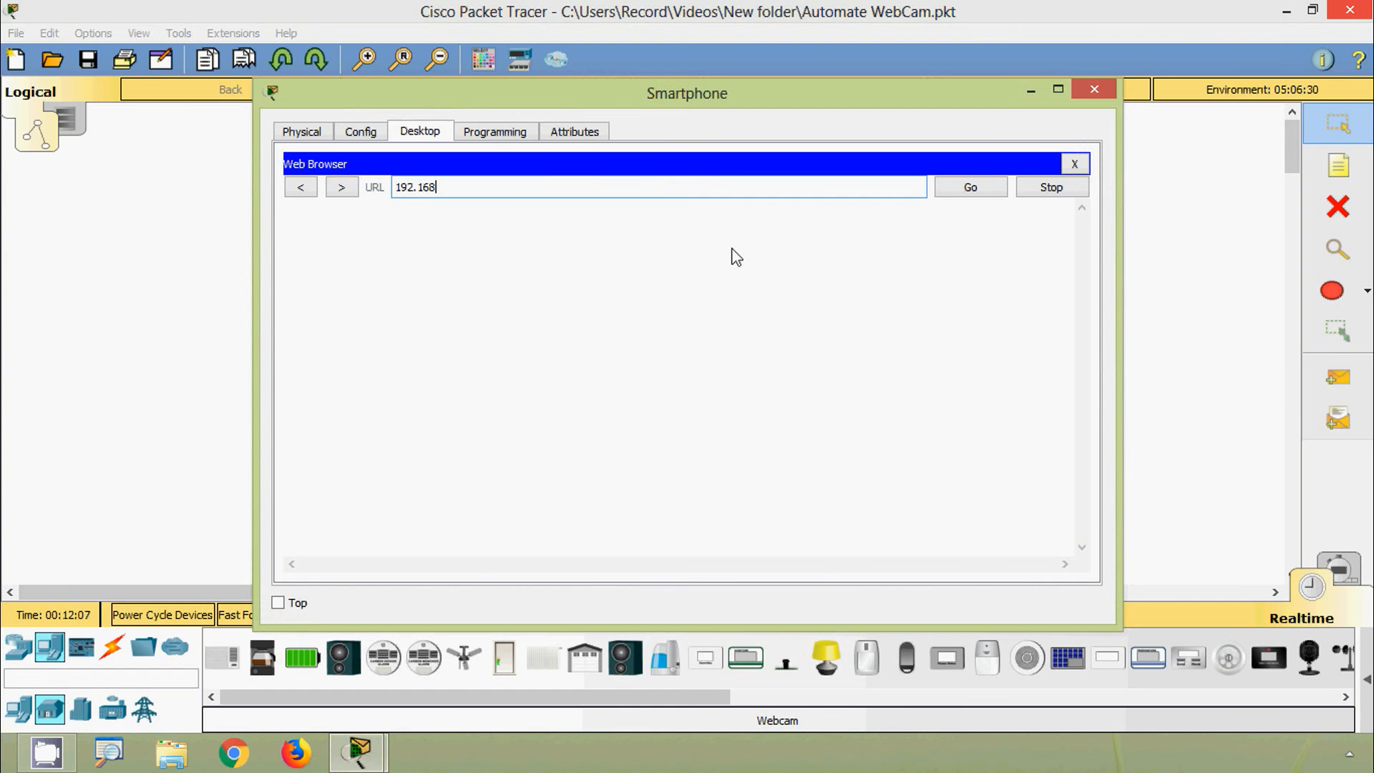
{"action": "type", "text": "192.168.1.1"}
{"action": "key", "text": "Return"}
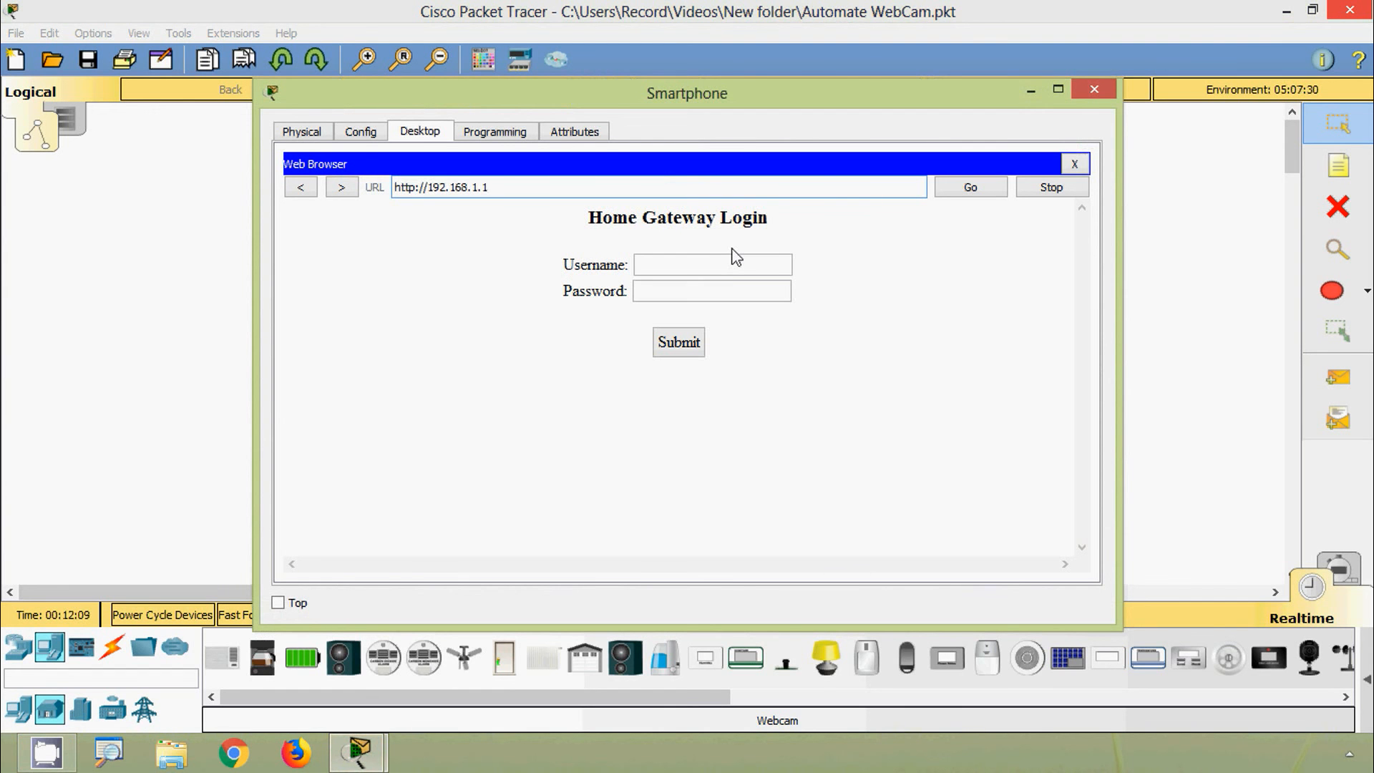
{"action": "left_click", "coordinate": [732, 267]}
{"action": "type", "text": "admin"}
{"action": "key", "text": "Tab"}
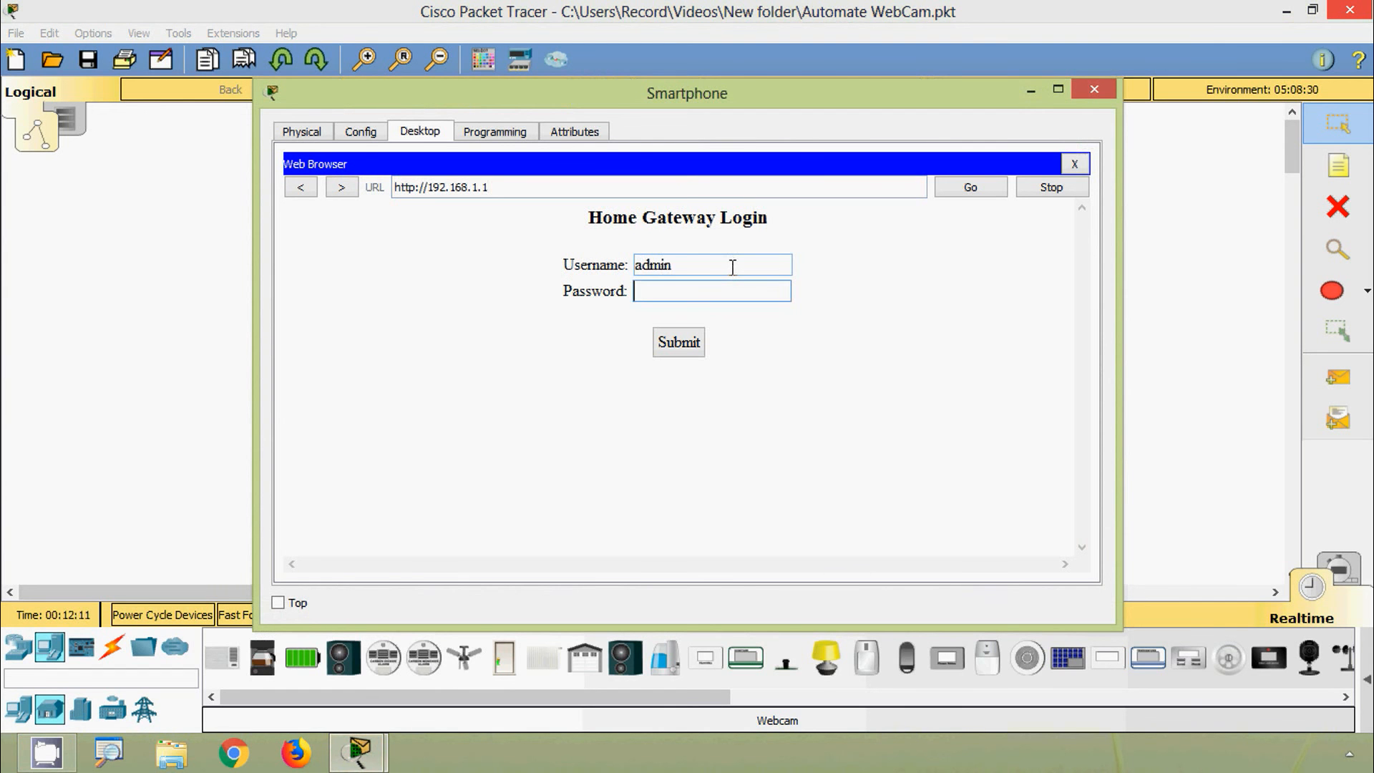
{"action": "type", "text": "admin"}
{"action": "left_click", "coordinate": [679, 344]}
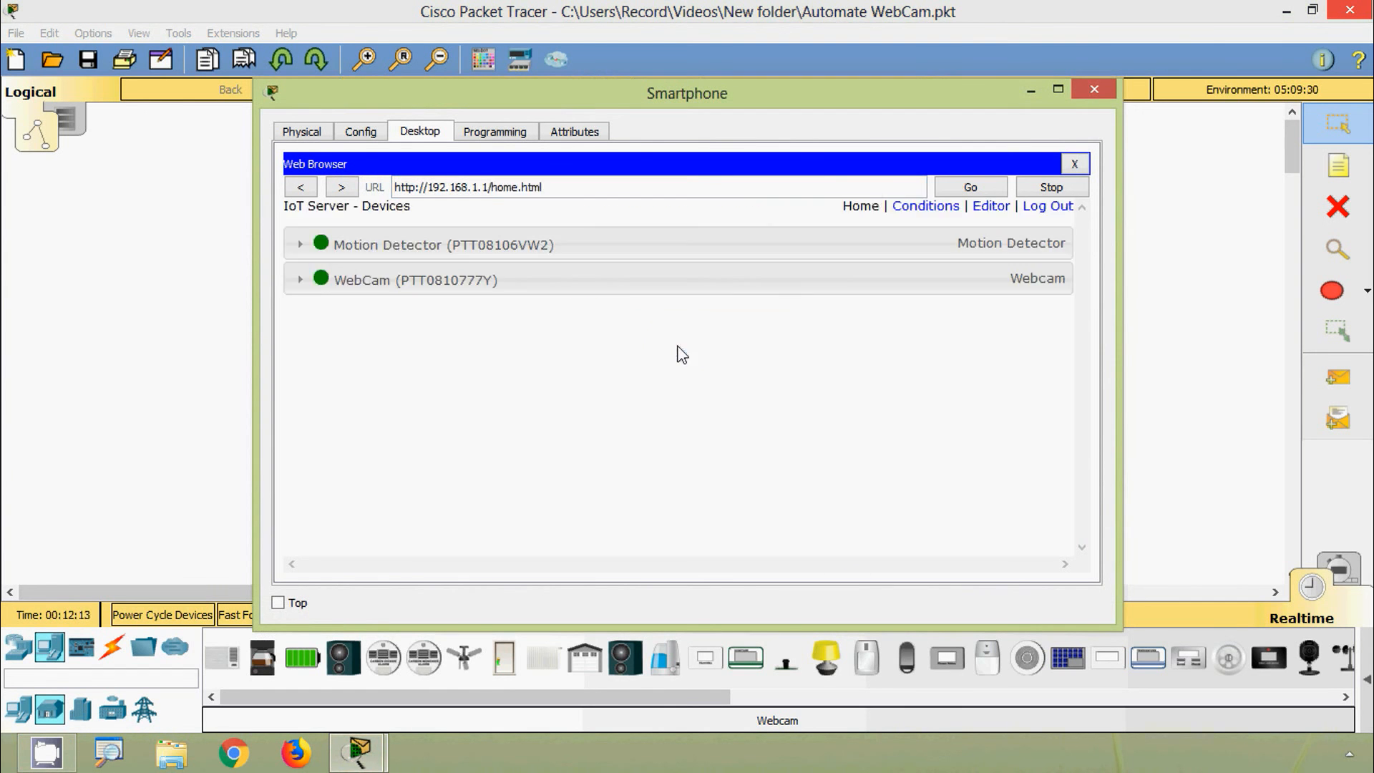
{"action": "left_click", "coordinate": [420, 254]}
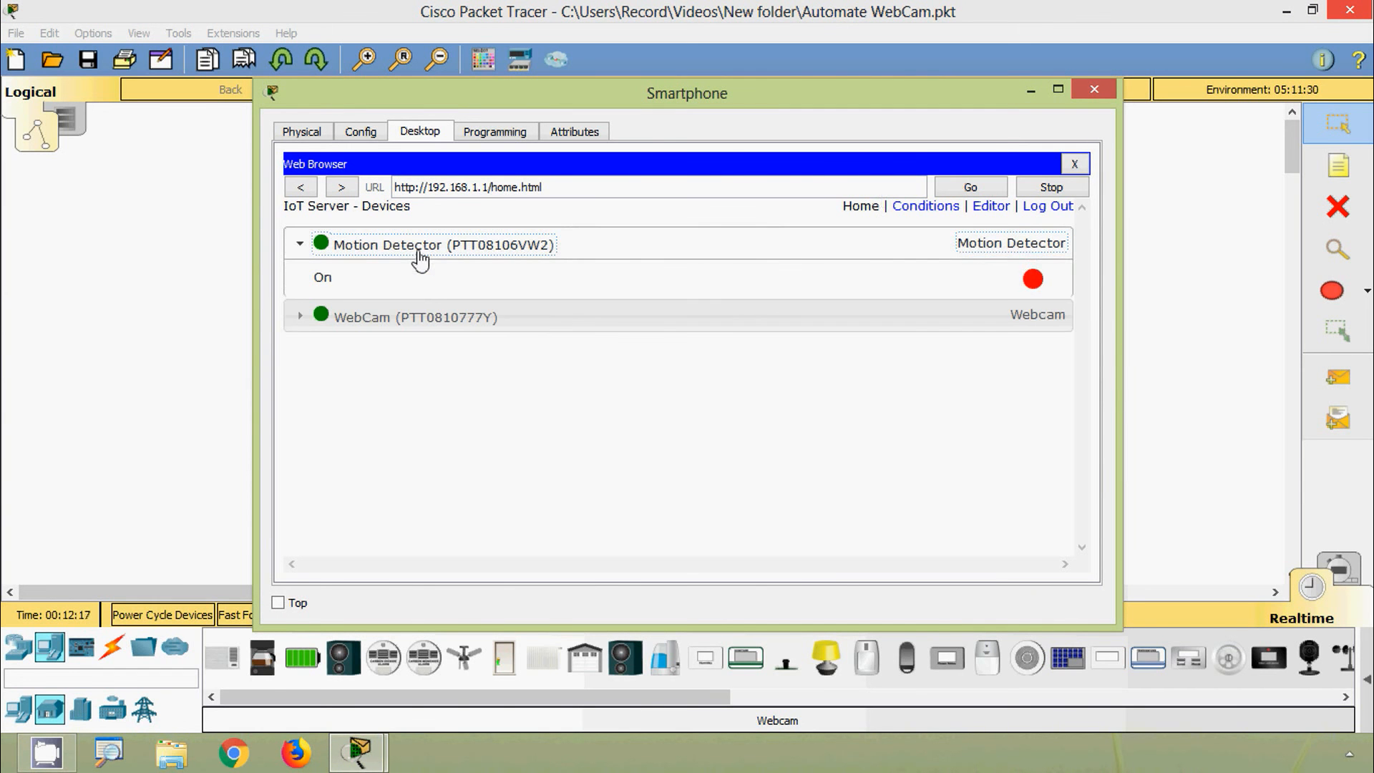
{"action": "left_click", "coordinate": [401, 333]}
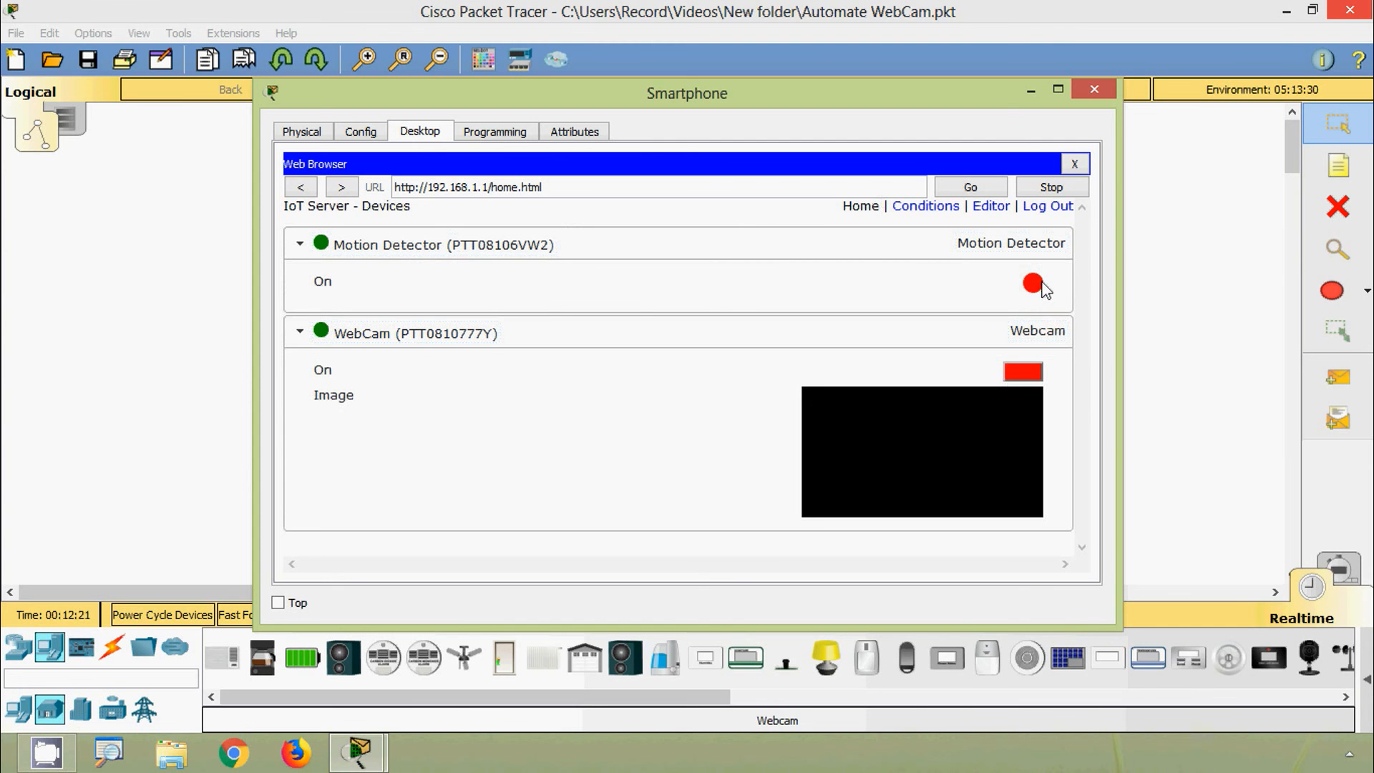
{"action": "left_click", "coordinate": [1095, 89]}
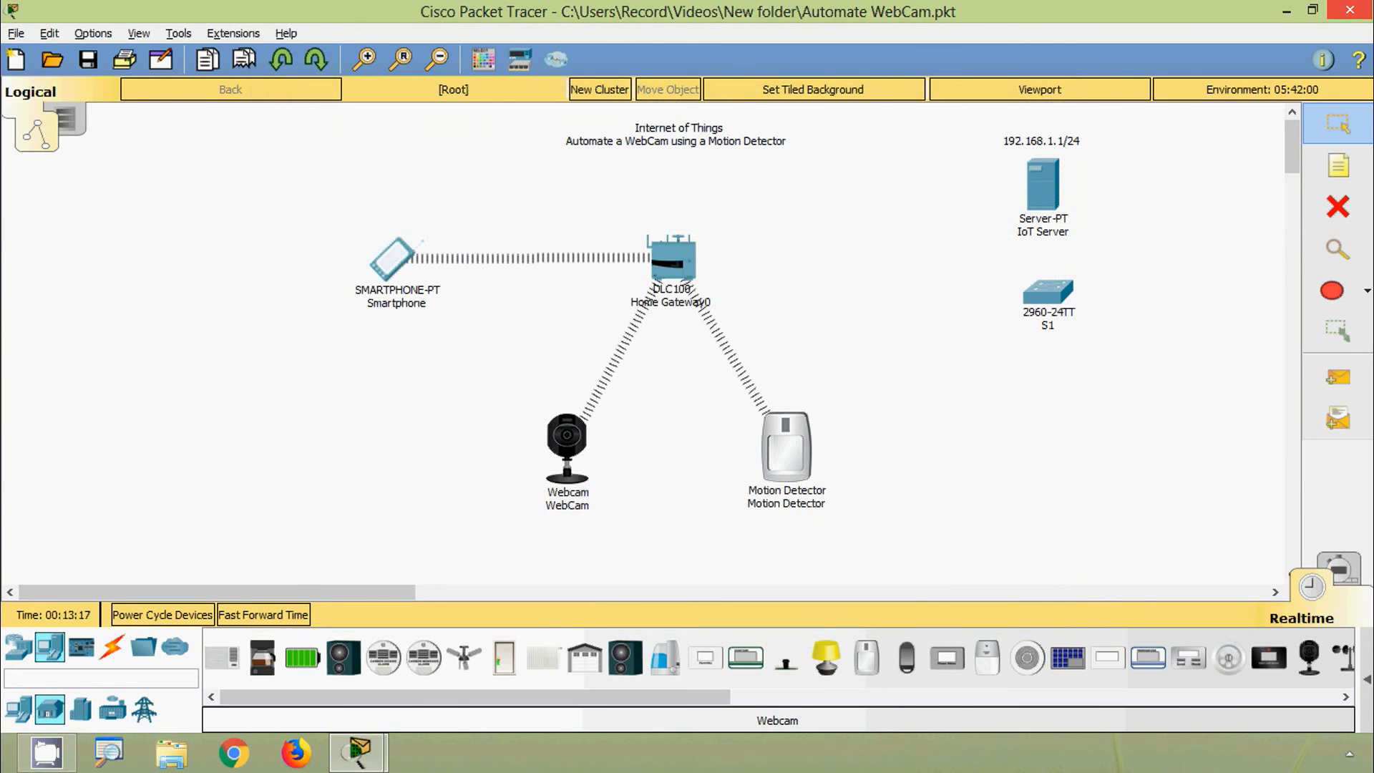
Step: On the gateway's Conditions page, start a new rule named WebCamOn
{"action": "key", "text": "alt"}
{"action": "left_click", "coordinate": [394, 261]}
{"action": "left_click_drag", "start_coordinate": [587, 94], "coordinate": [553, 79]}
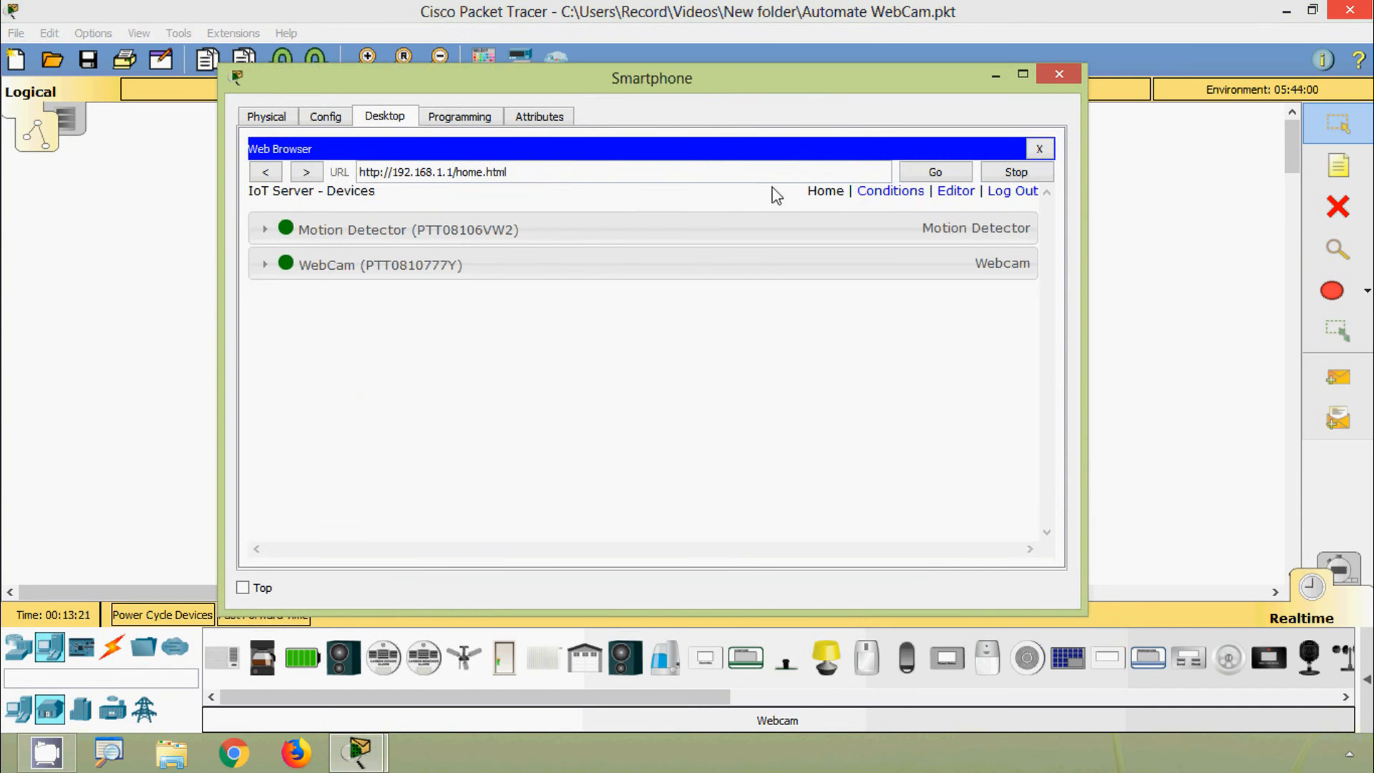
{"action": "left_click", "coordinate": [868, 193]}
{"action": "left_click", "coordinate": [267, 256]}
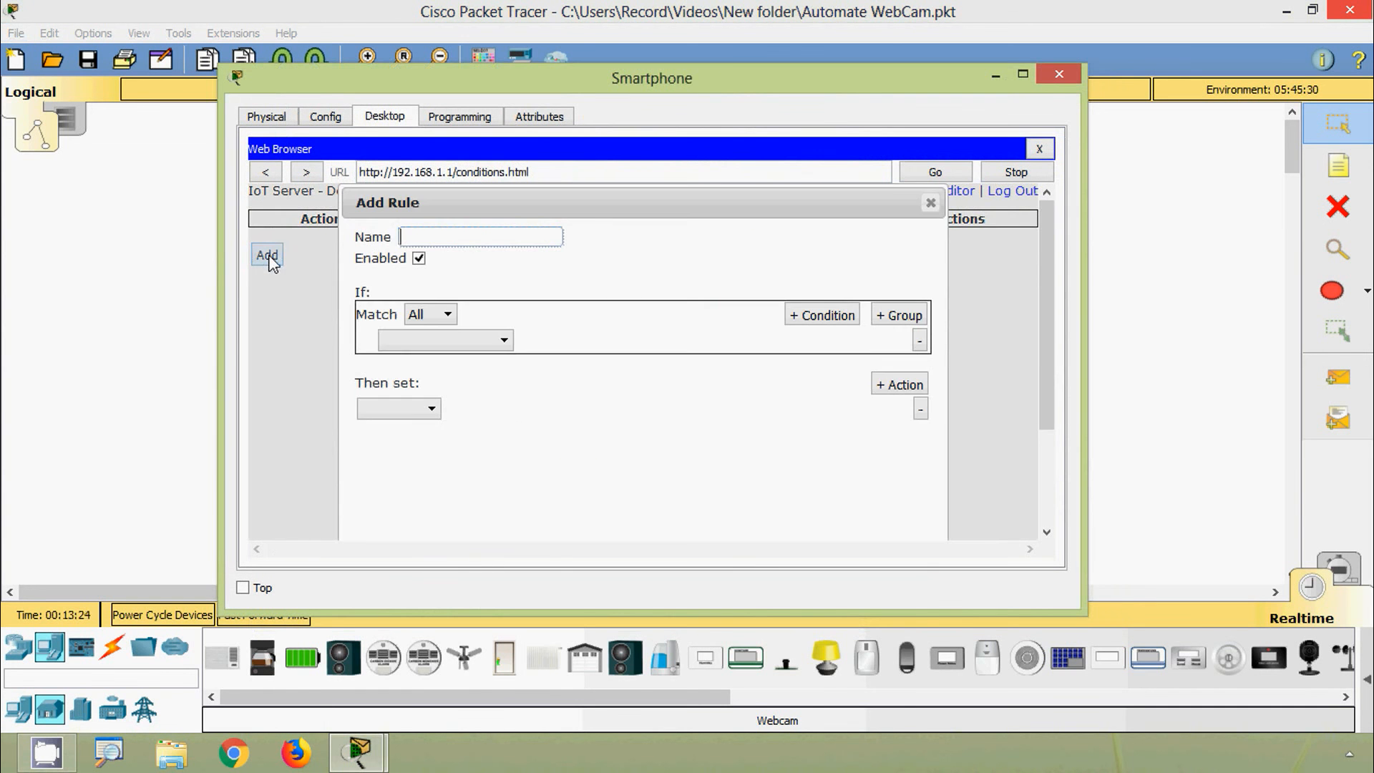
{"action": "left_click", "coordinate": [429, 238]}
{"action": "key", "text": "ctrl+a"}
Step: Set the rule to: if Motion Detector On is true, set WebCam On to true, and save it
{"action": "left_click", "coordinate": [424, 313]}
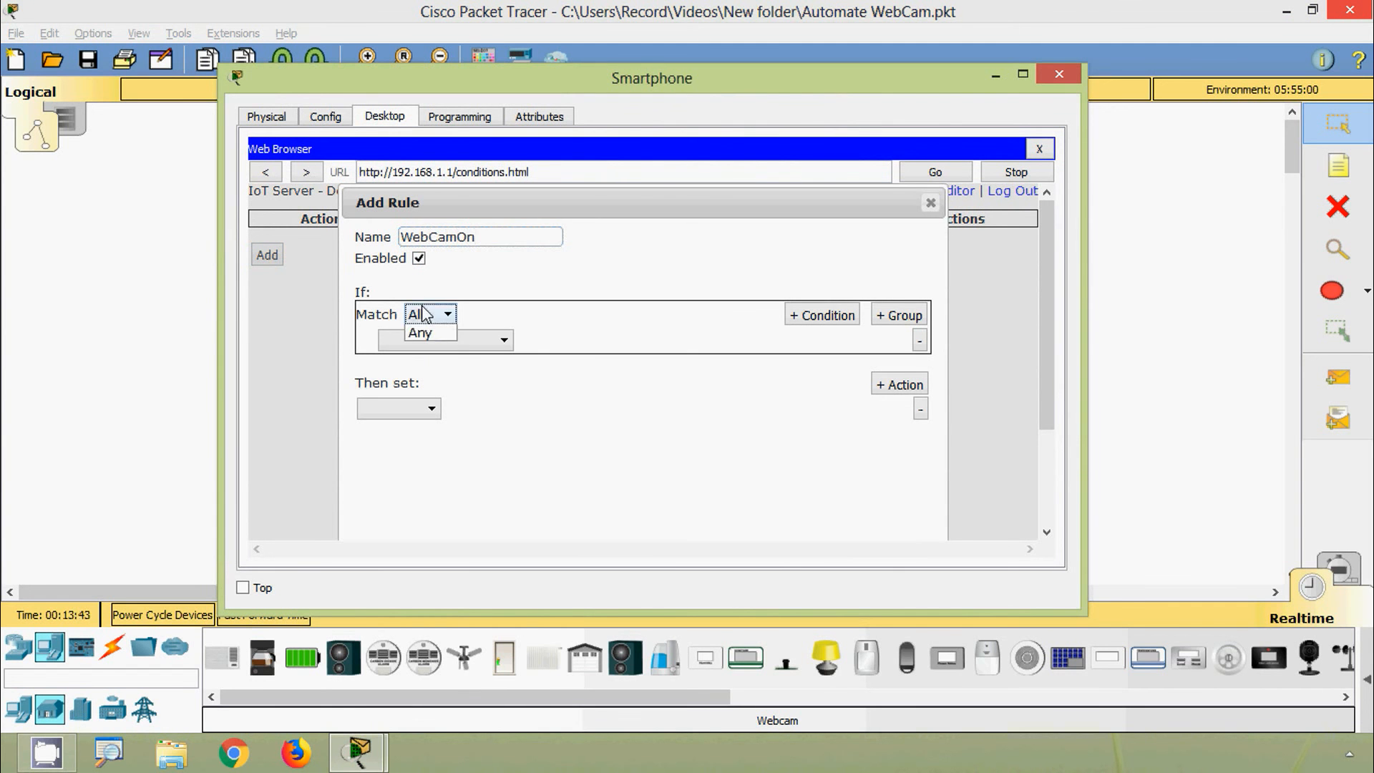
{"action": "left_click", "coordinate": [425, 314]}
{"action": "left_click", "coordinate": [427, 342]}
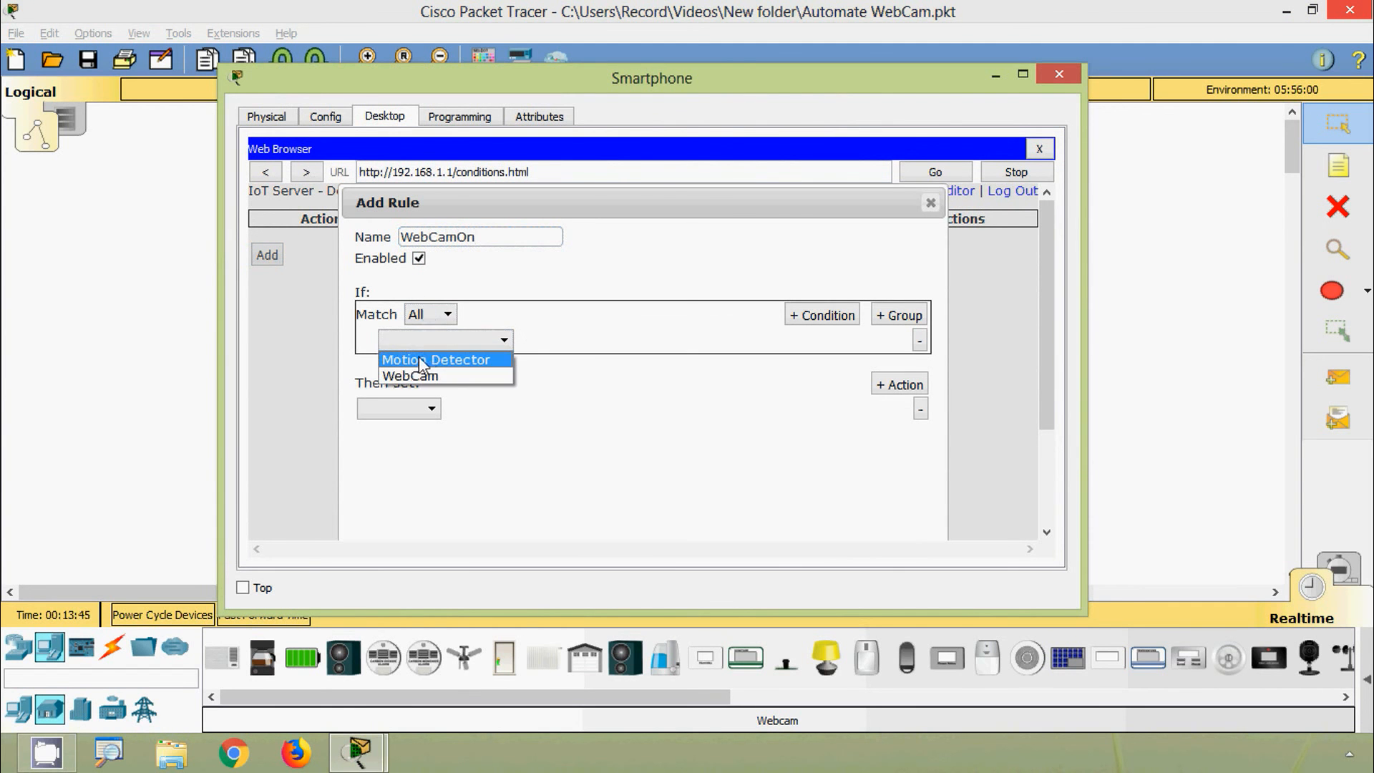
{"action": "left_click", "coordinate": [463, 358]}
{"action": "left_click", "coordinate": [541, 342]}
{"action": "left_click", "coordinate": [543, 360]}
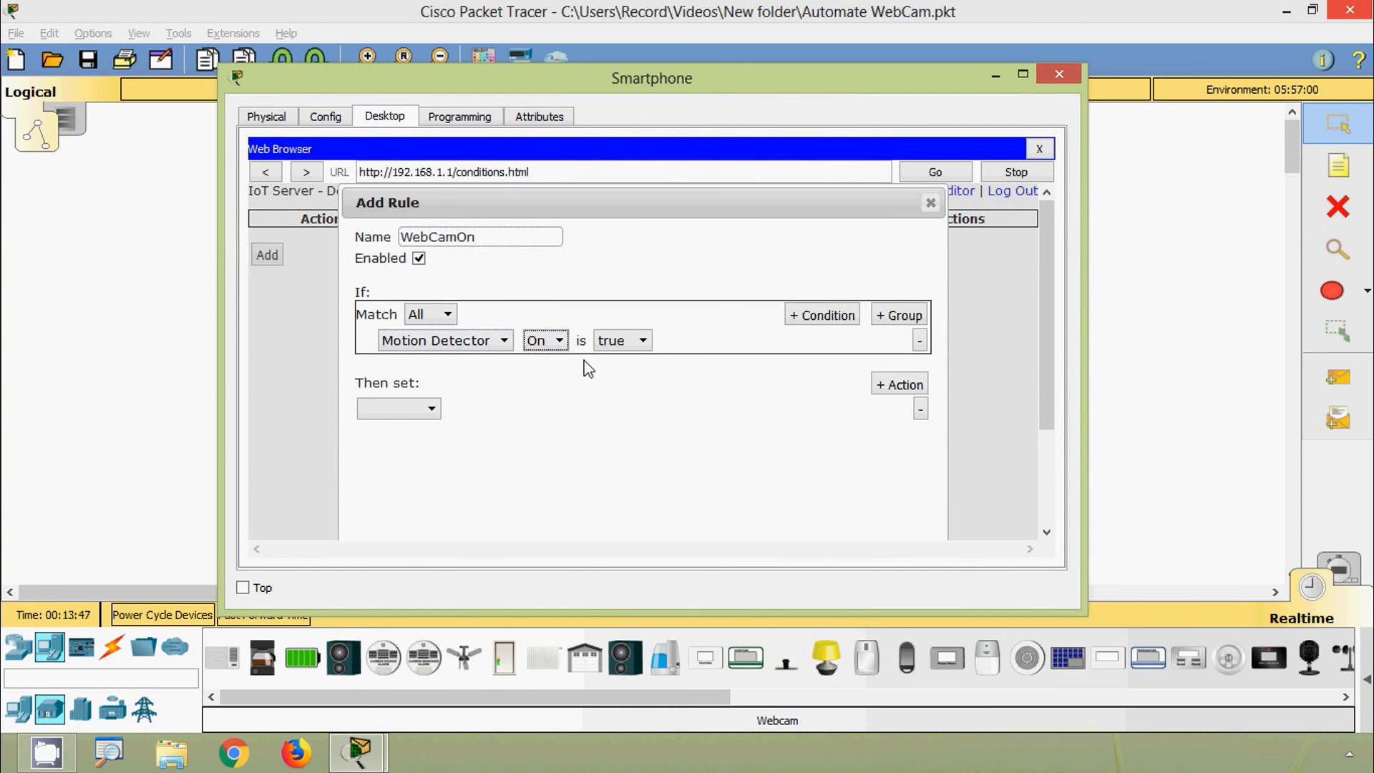
{"action": "left_click", "coordinate": [429, 409]}
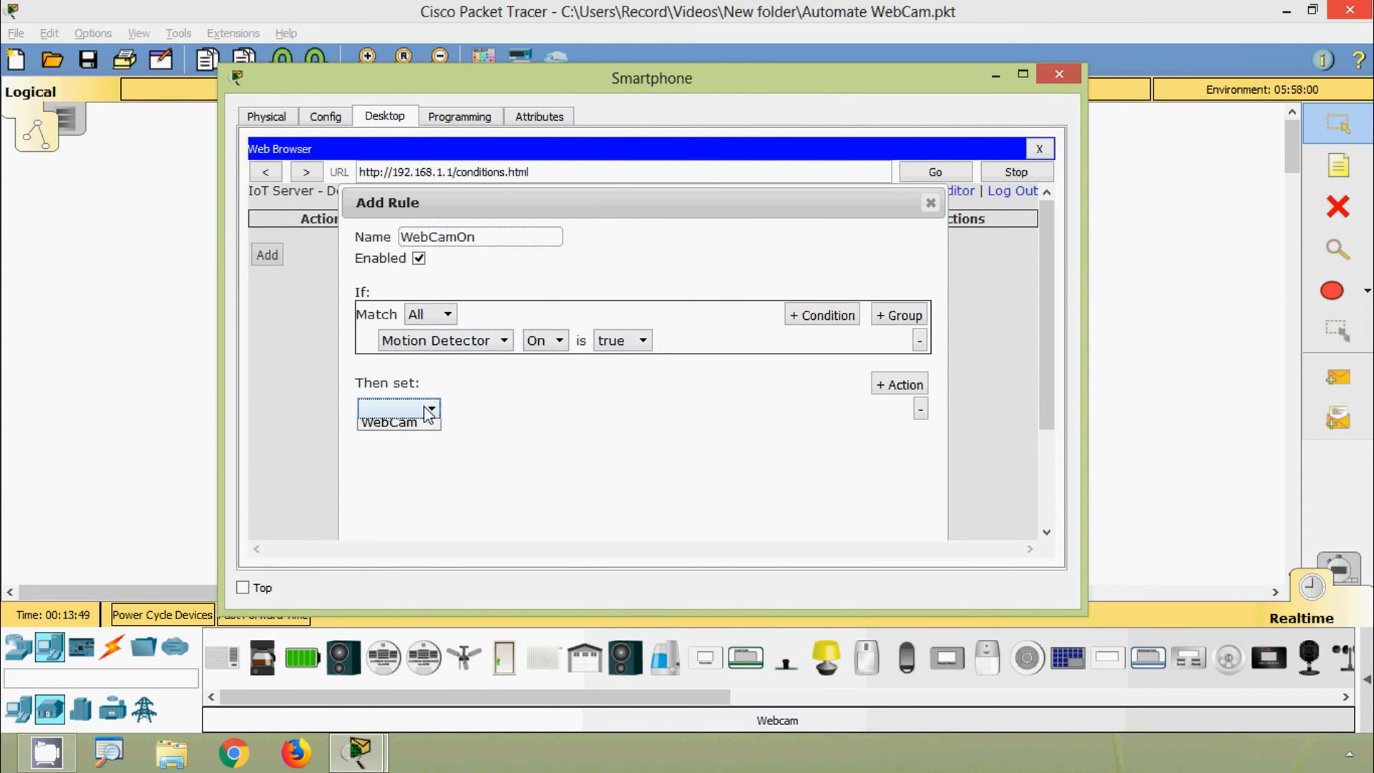
{"action": "left_click", "coordinate": [418, 428]}
{"action": "left_click", "coordinate": [487, 411]}
{"action": "left_click", "coordinate": [480, 427]}
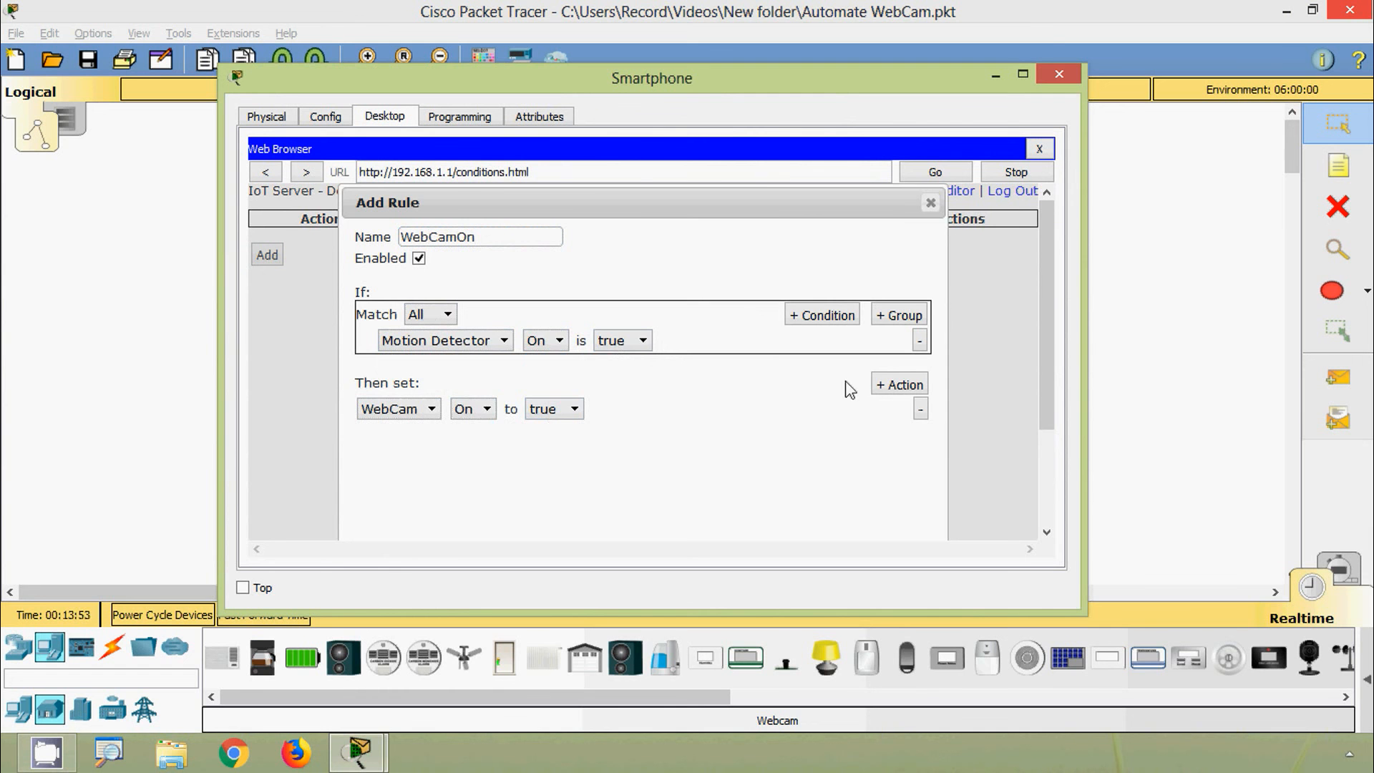
{"action": "left_click_drag", "start_coordinate": [1045, 353], "coordinate": [1043, 465]}
{"action": "left_click", "coordinate": [823, 513]}
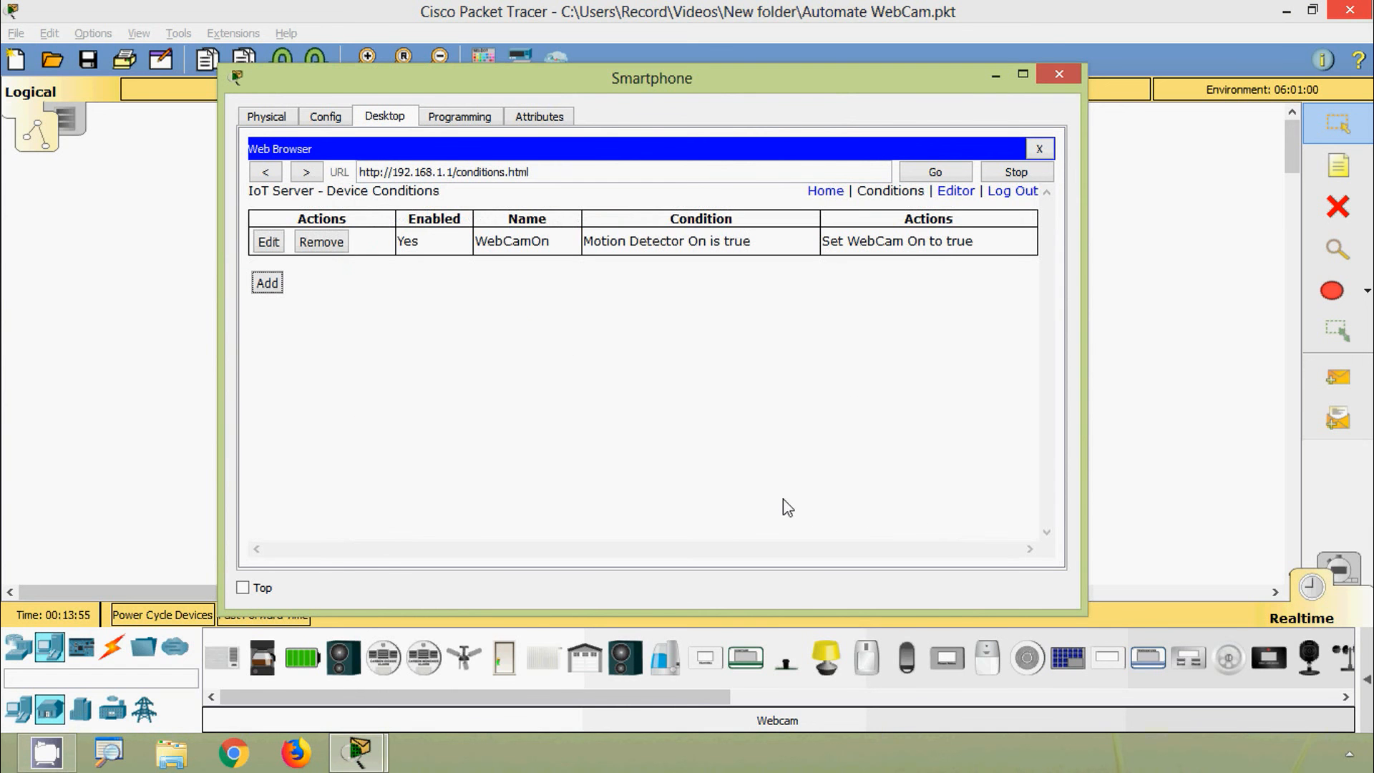
Step: Start the WebCamOff rule with the condition Motion Detector On is false
{"action": "left_click", "coordinate": [266, 283]}
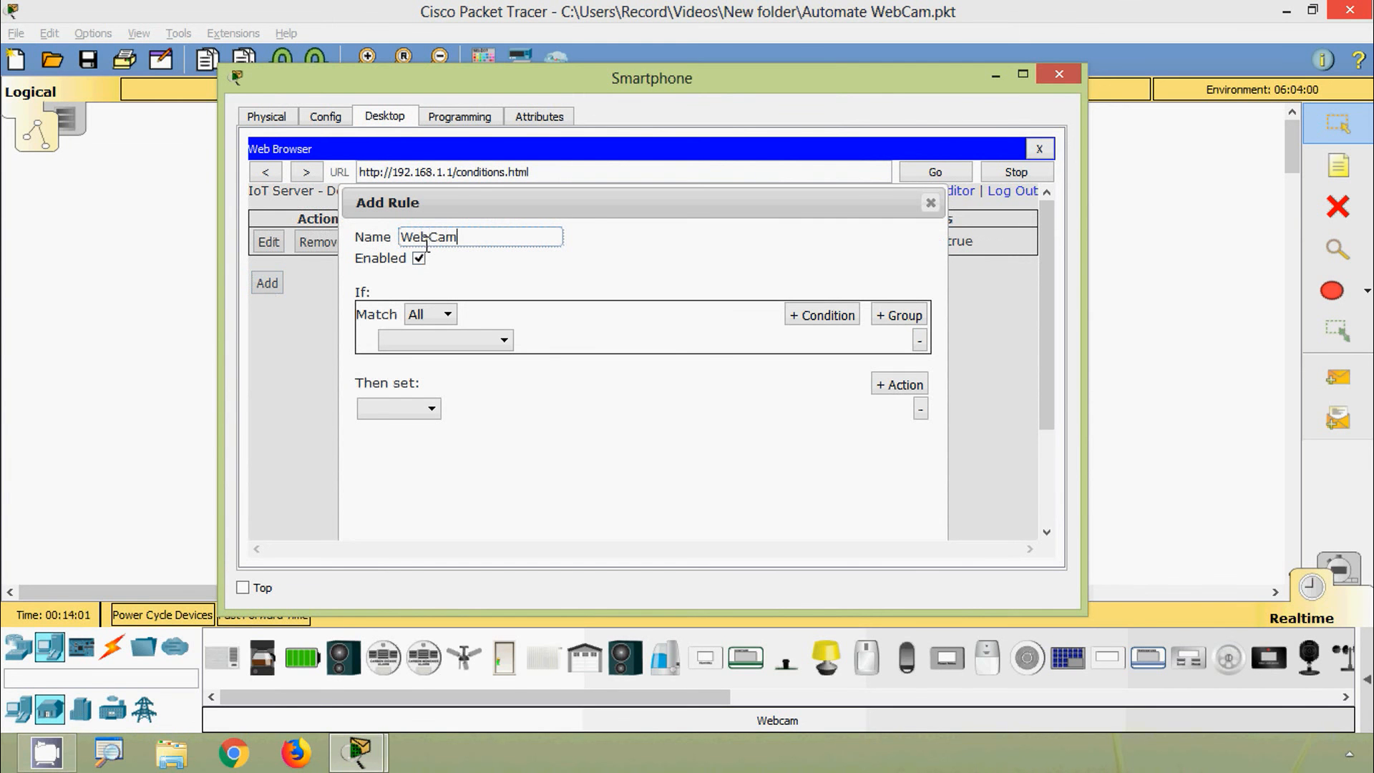
{"action": "left_click", "coordinate": [454, 319]}
{"action": "left_click", "coordinate": [435, 332]}
{"action": "left_click", "coordinate": [438, 340]}
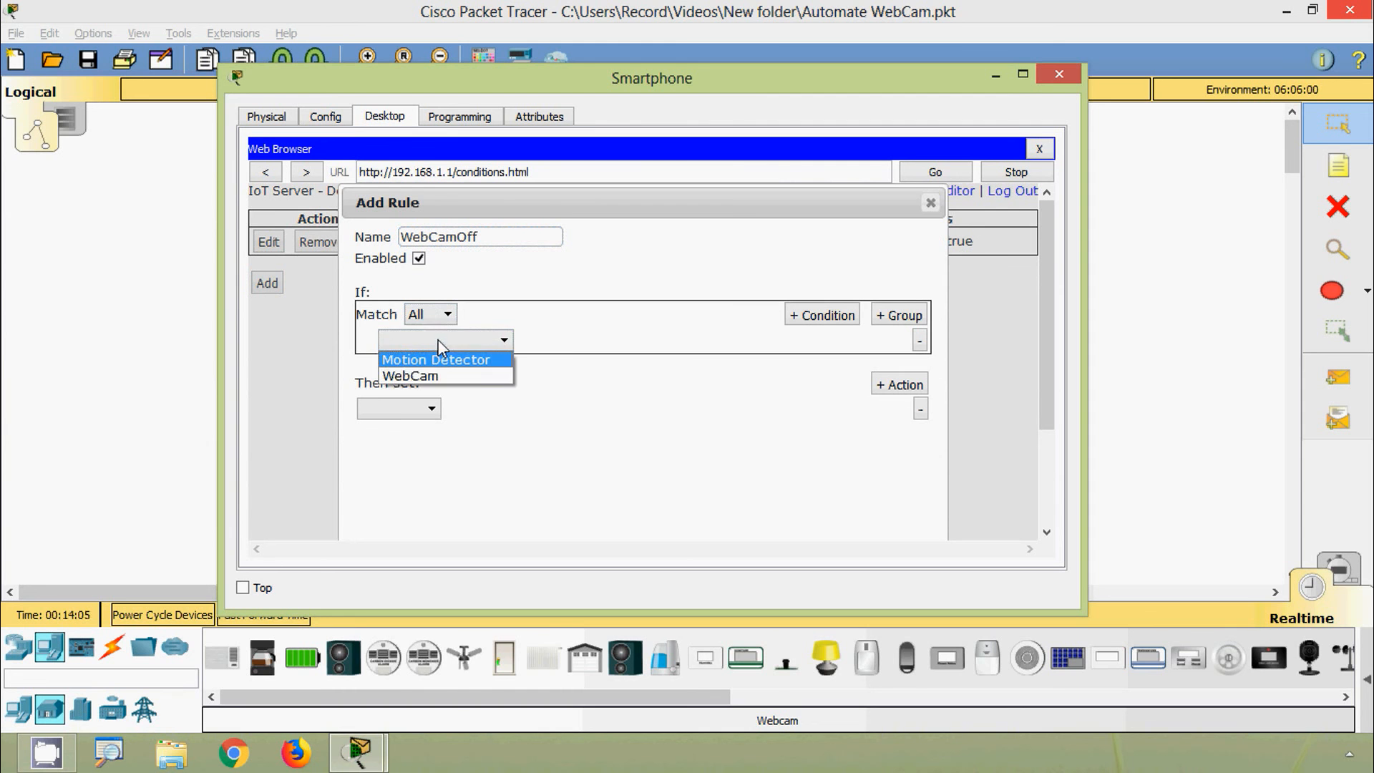
{"action": "left_click", "coordinate": [439, 360]}
{"action": "left_click", "coordinate": [544, 340]}
{"action": "left_click", "coordinate": [537, 358]}
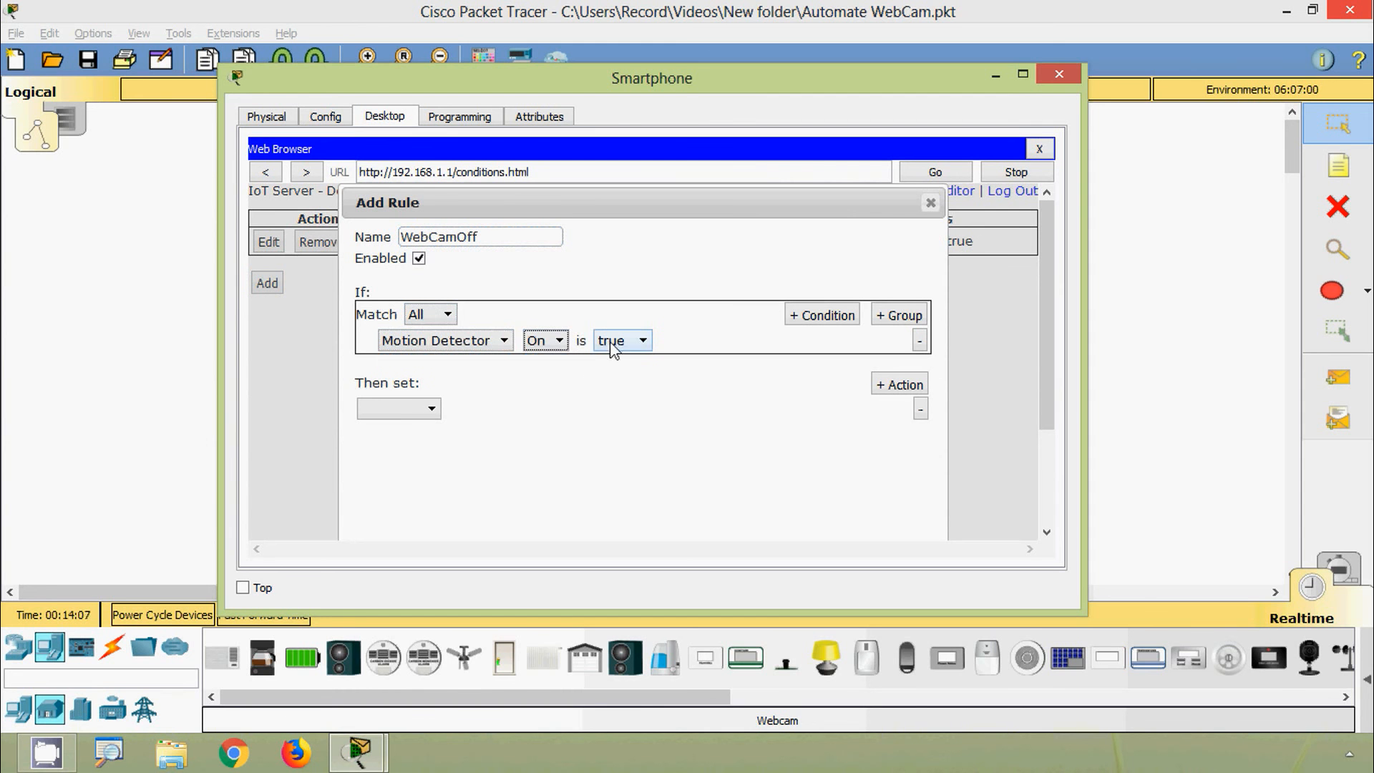
{"action": "left_click", "coordinate": [613, 340]}
{"action": "left_click", "coordinate": [612, 375]}
Step: Make the WebCamOff rule set WebCam On to false, and save it
{"action": "left_click", "coordinate": [426, 411]}
{"action": "left_click", "coordinate": [406, 421]}
{"action": "left_click", "coordinate": [471, 409]}
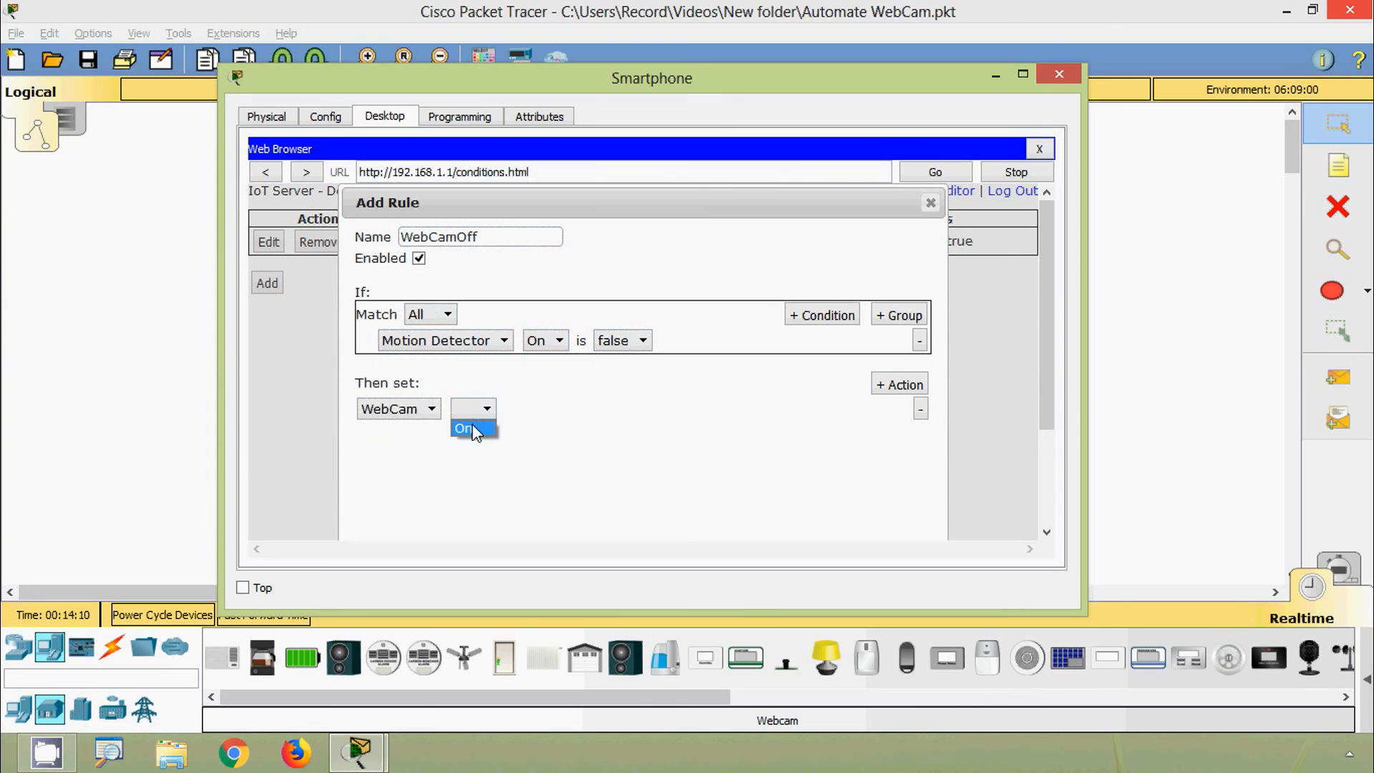
{"action": "left_click", "coordinate": [472, 430]}
{"action": "left_click", "coordinate": [554, 412]}
{"action": "left_click", "coordinate": [549, 445]}
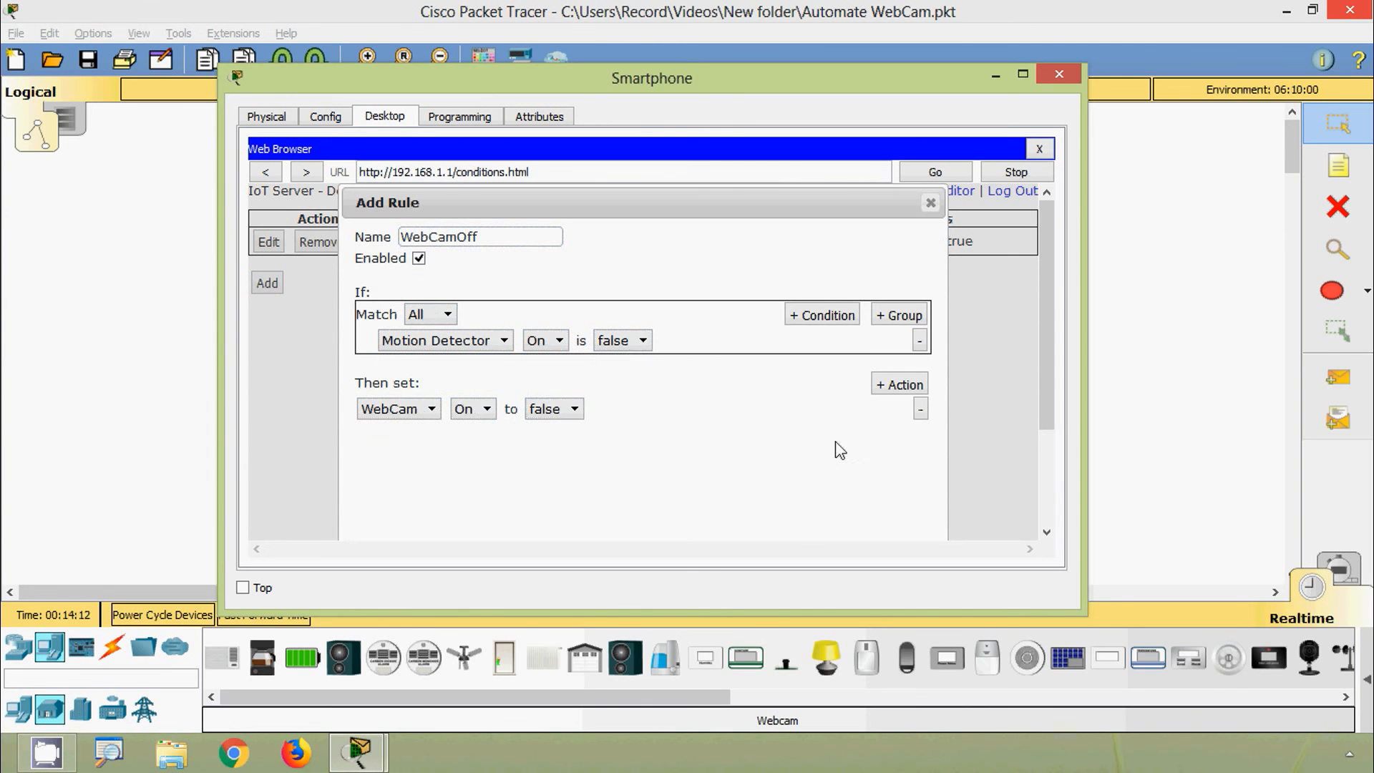
{"action": "left_click_drag", "start_coordinate": [1042, 377], "coordinate": [1043, 480]}
{"action": "left_click", "coordinate": [823, 514]}
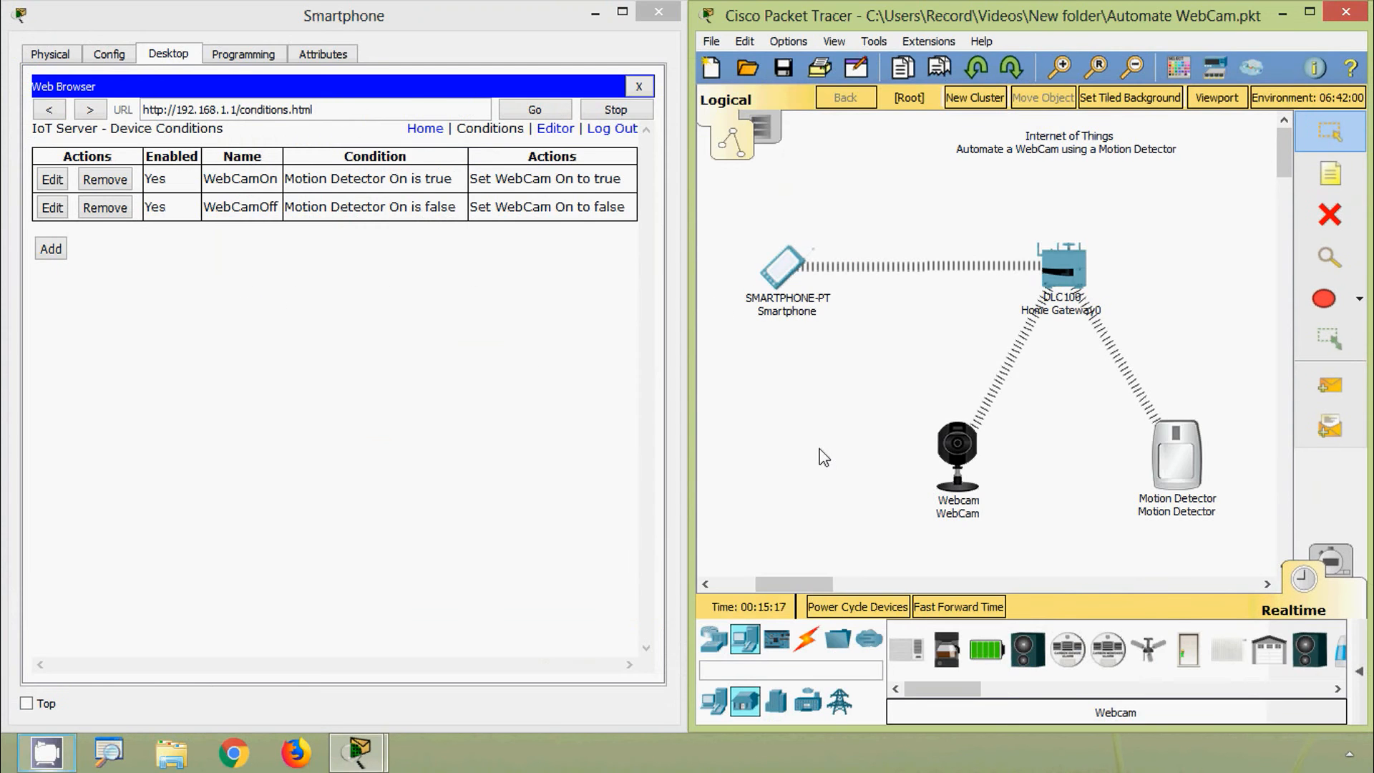
Step: Return to the gateway Devices page and expand Motion Detector and WebCam, both showing off
{"action": "left_click", "coordinate": [427, 131]}
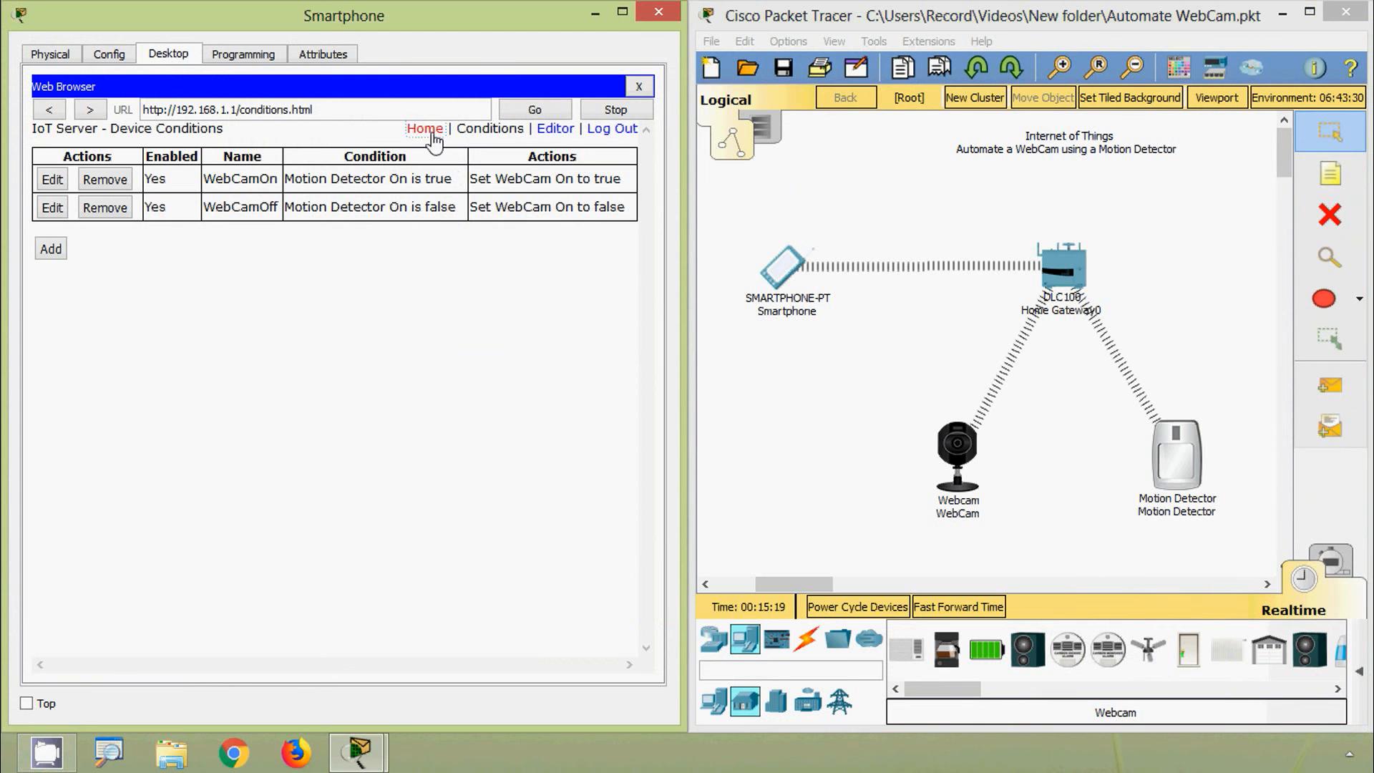
{"action": "left_click", "coordinate": [219, 173]}
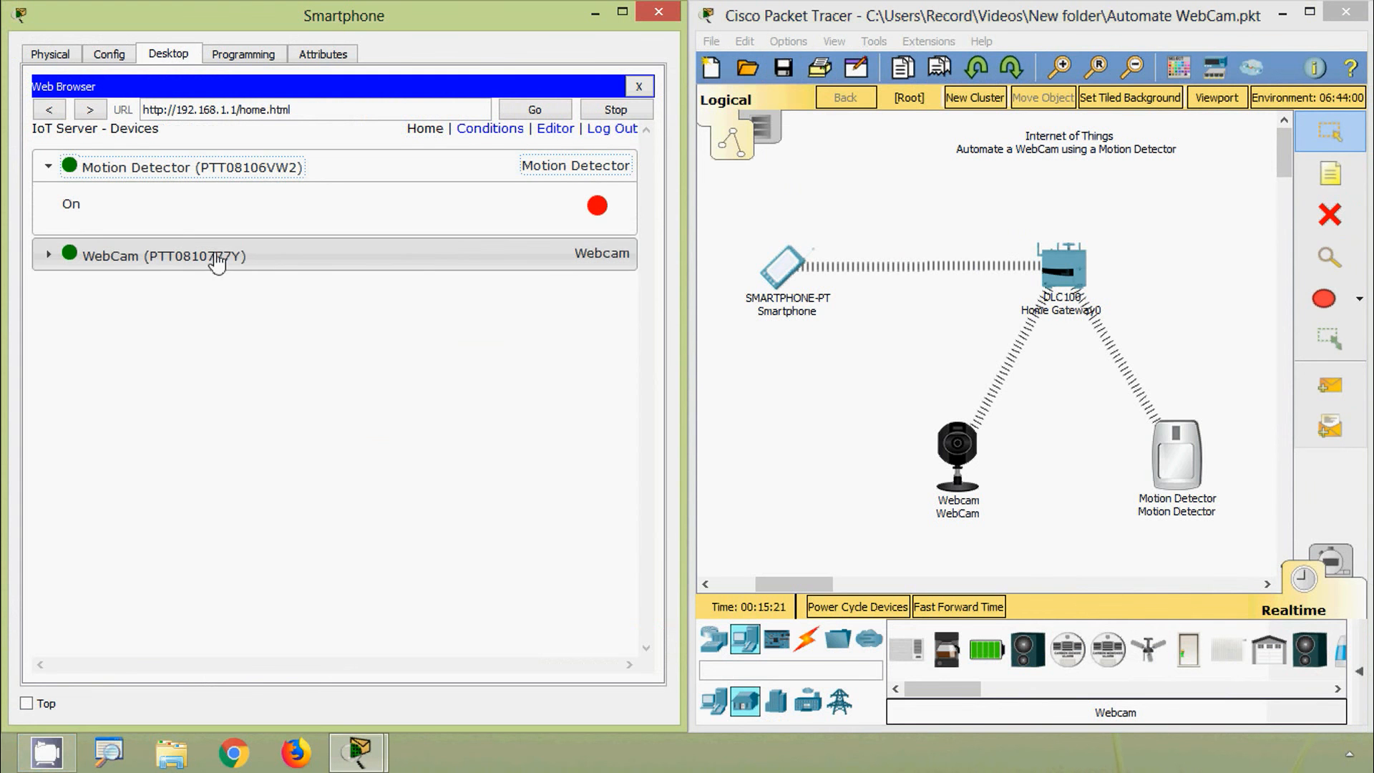
{"action": "left_click", "coordinate": [215, 259]}
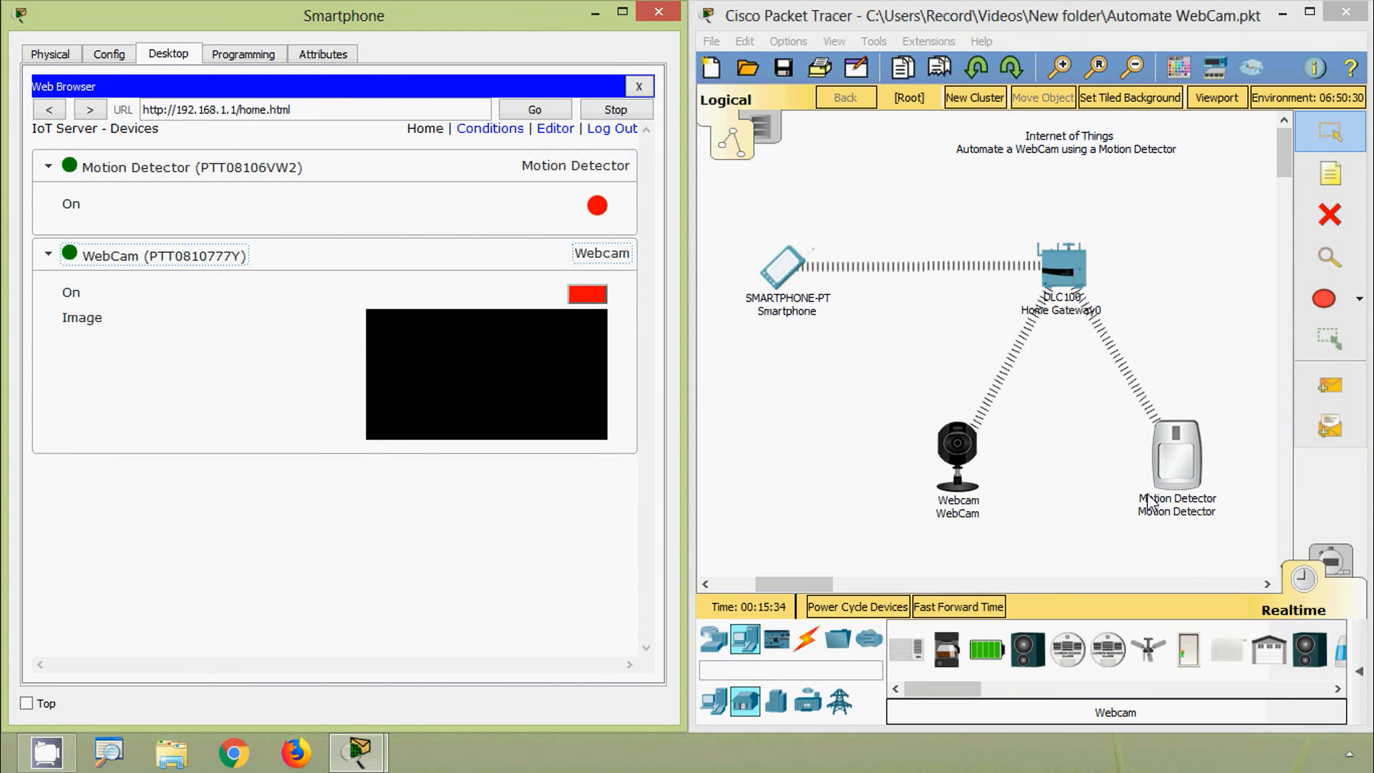
{"action": "mouse_move", "coordinate": [1179, 469]}
{"action": "key", "text": "alt"}
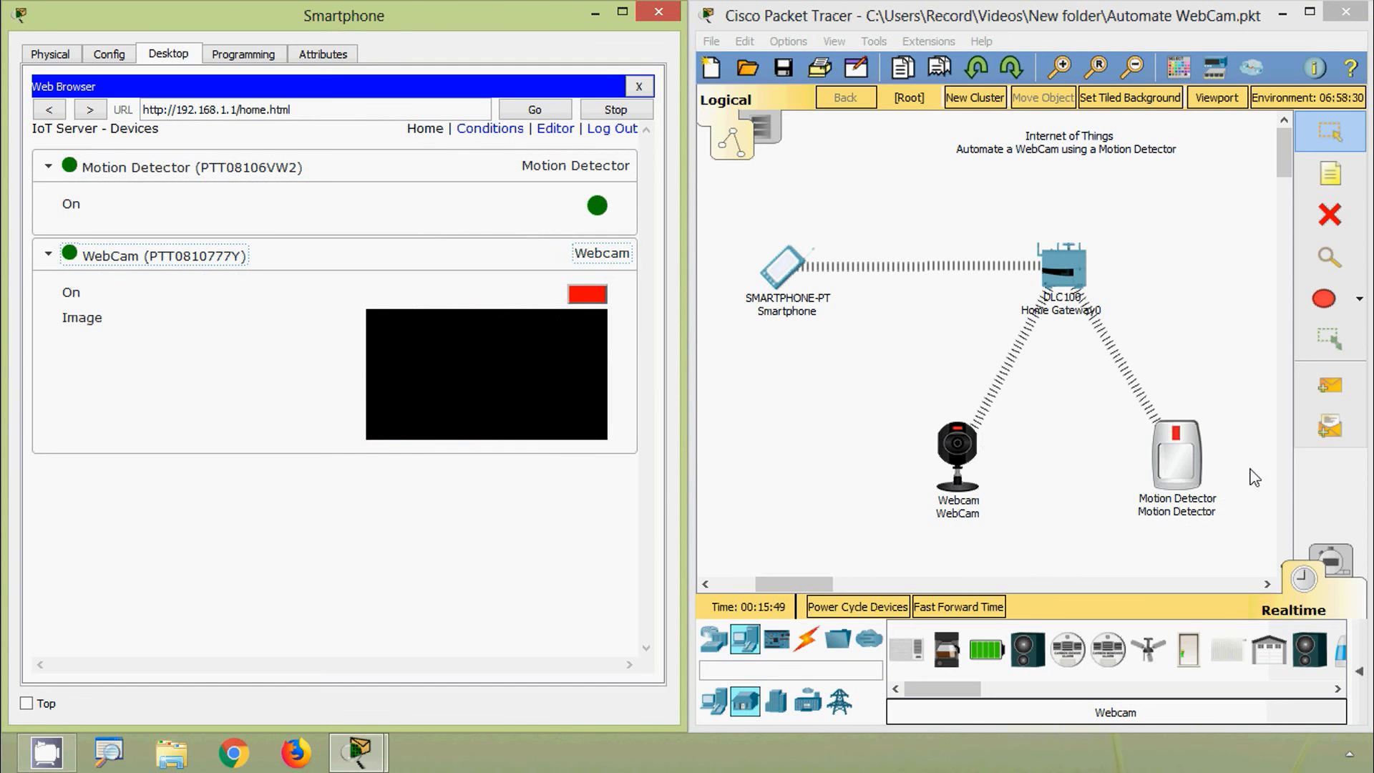